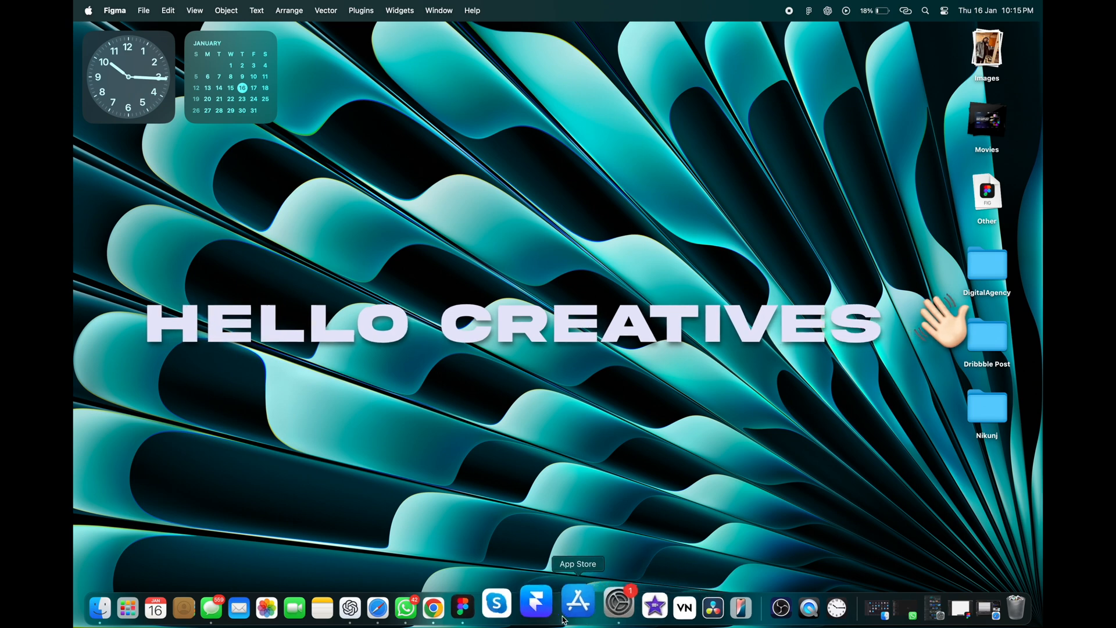
Switch to Figma and draw a frame about 1059 × 624 beside the three colour swatches.
click(487, 608)
scroll(449, 298, down, 4)
scroll(449, 298, up, 6)
scroll(450, 298, up, 3)
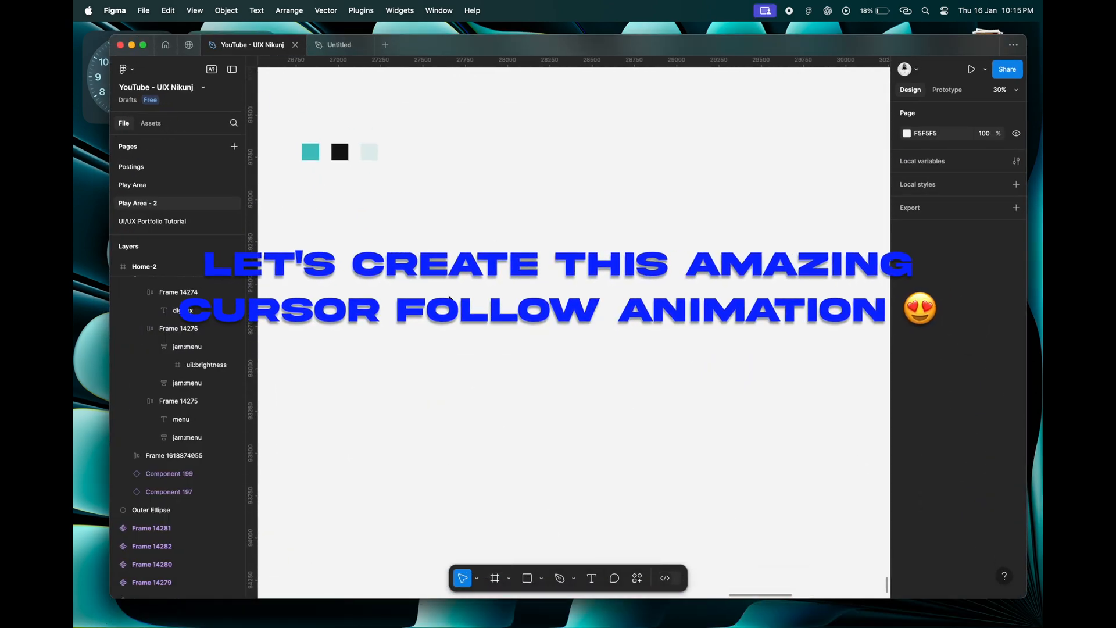
scroll(449, 298, up, 3)
scroll(450, 299, up, 2)
scroll(454, 294, left, 2)
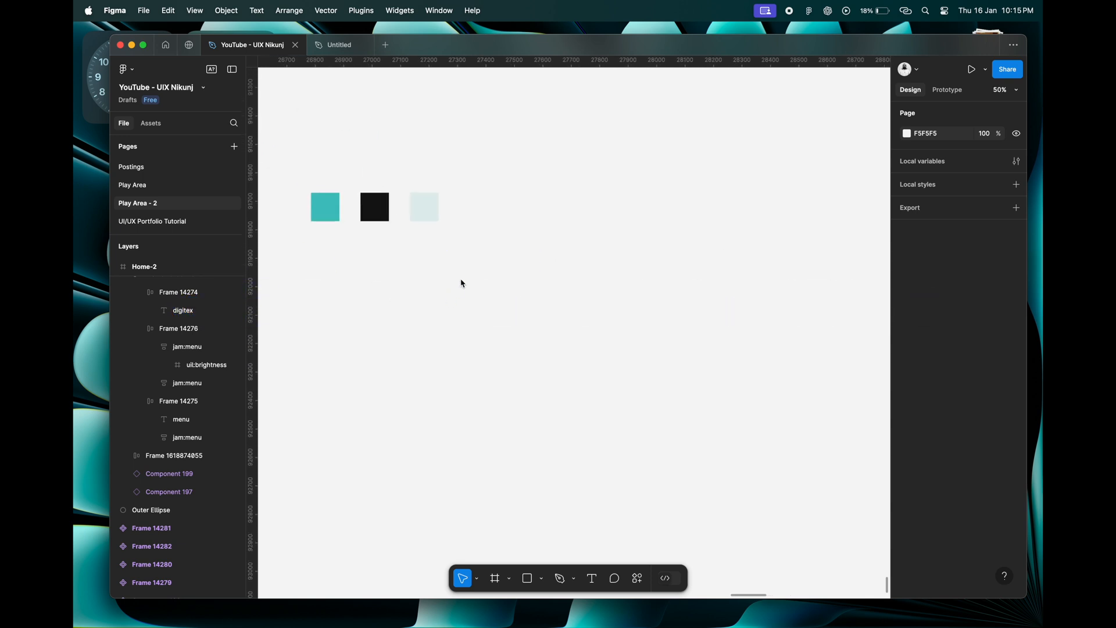
key(f)
drag(463, 199, 766, 377)
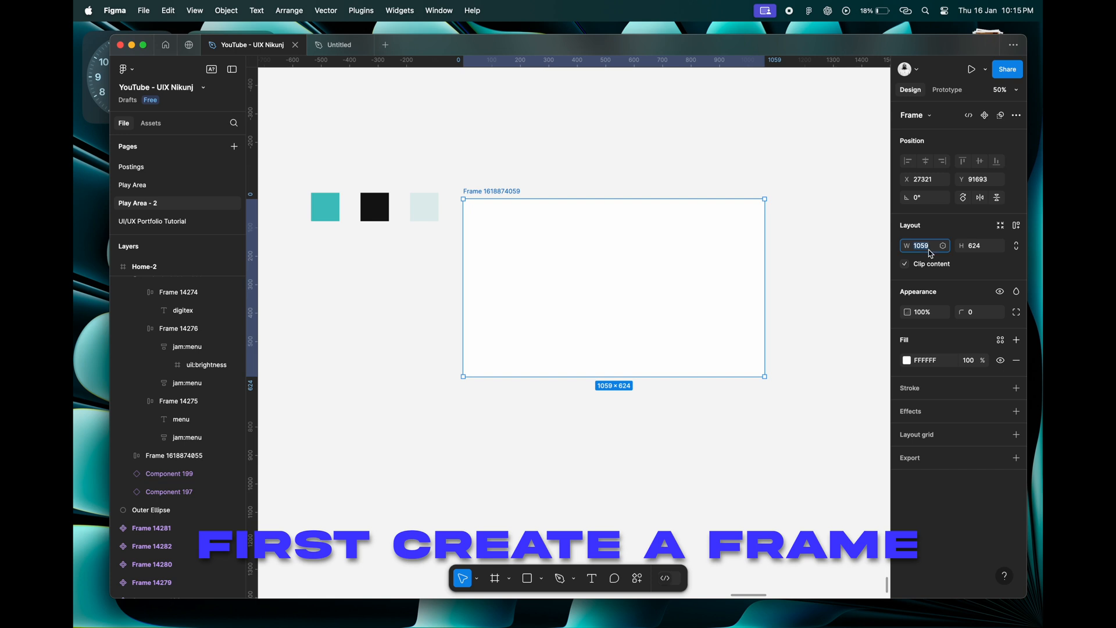
Set the new frame's size to 1920 × 1080.
text(192)
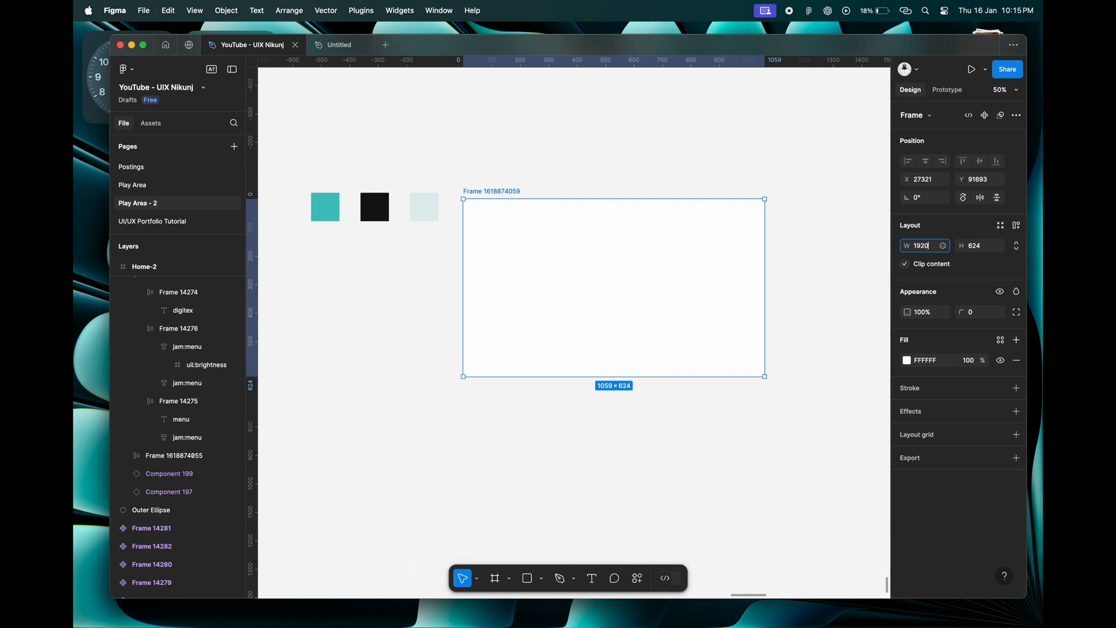
text(0)
key(Tab)
text(1080)
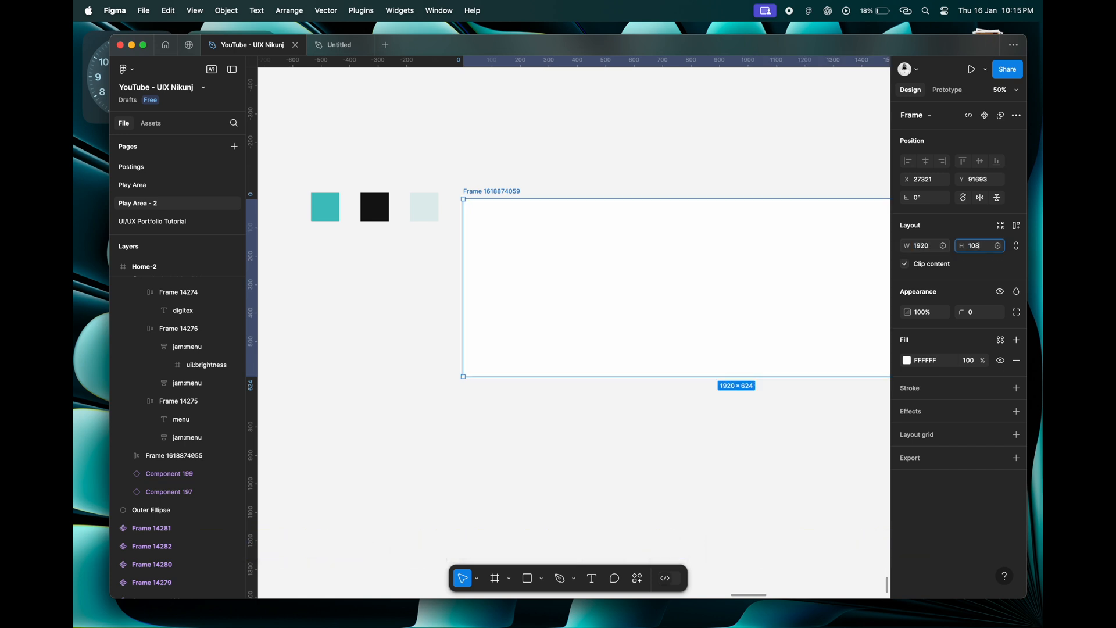
key(Tab)
Rename the frame as "Cursor Hover Animation".
scroll(696, 261, down, 3)
scroll(696, 260, right, 5)
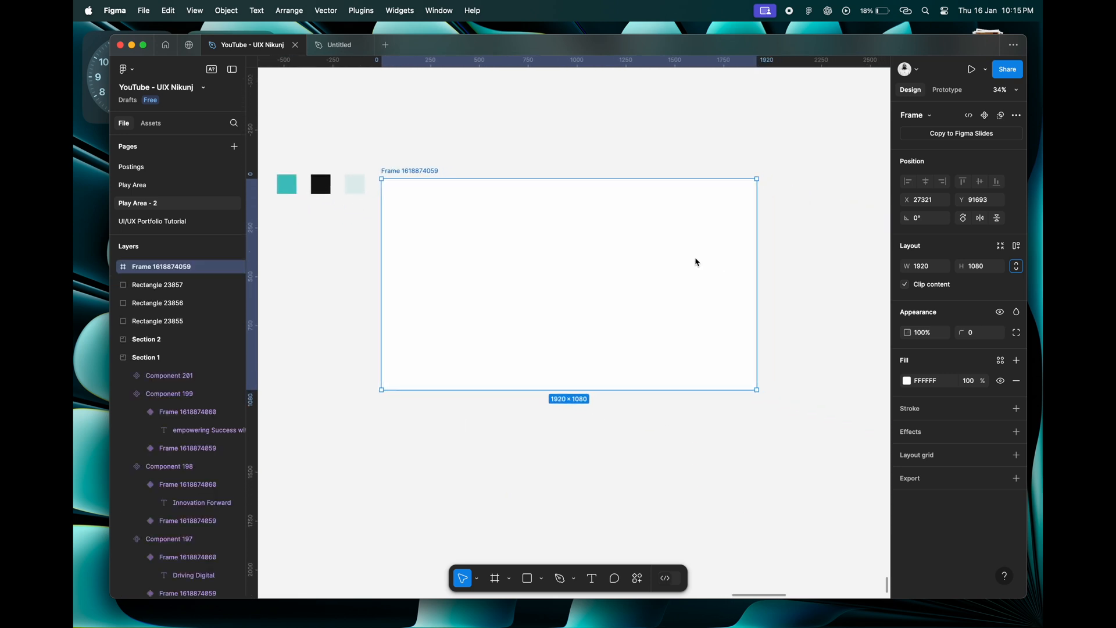
double_click(440, 171)
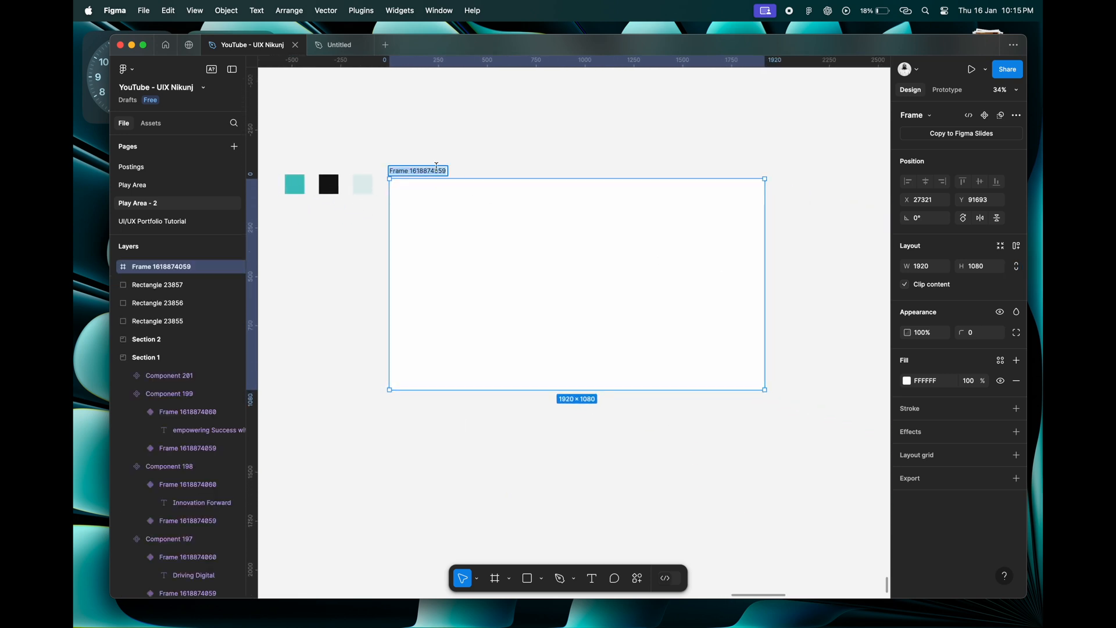
text(Cursor Hover Animation)
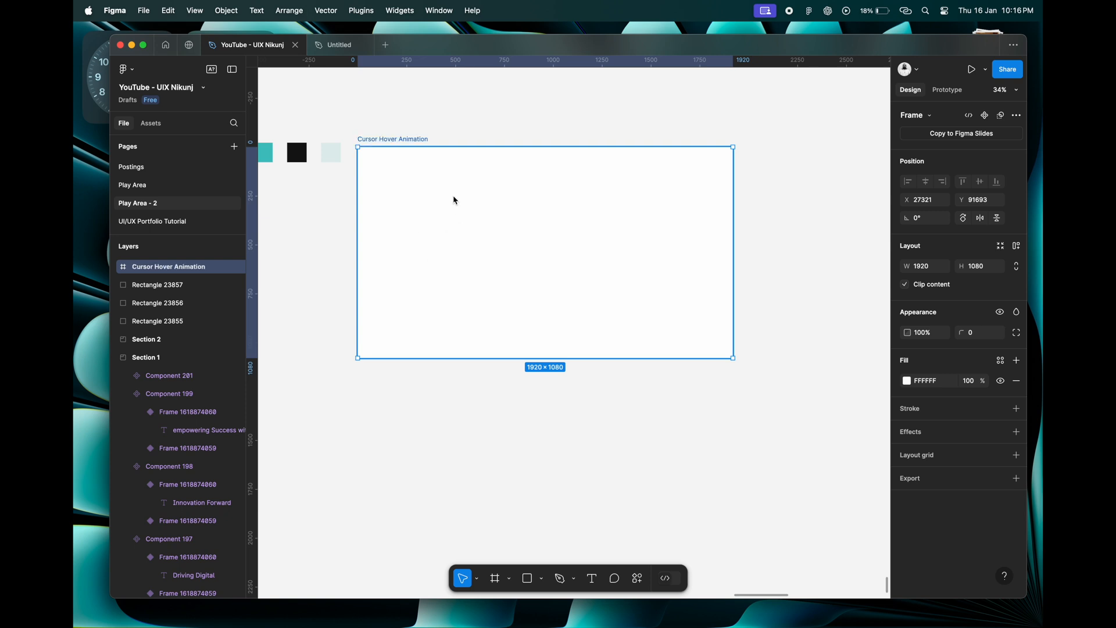
Add a layout grid to the Cursor Hover Animation frame and change its type to columns.
scroll(454, 198, left, 2)
scroll(454, 197, up, 2)
scroll(494, 206, right, 1)
click(961, 463)
click(935, 476)
click(945, 489)
click(907, 476)
click(806, 463)
click(798, 461)
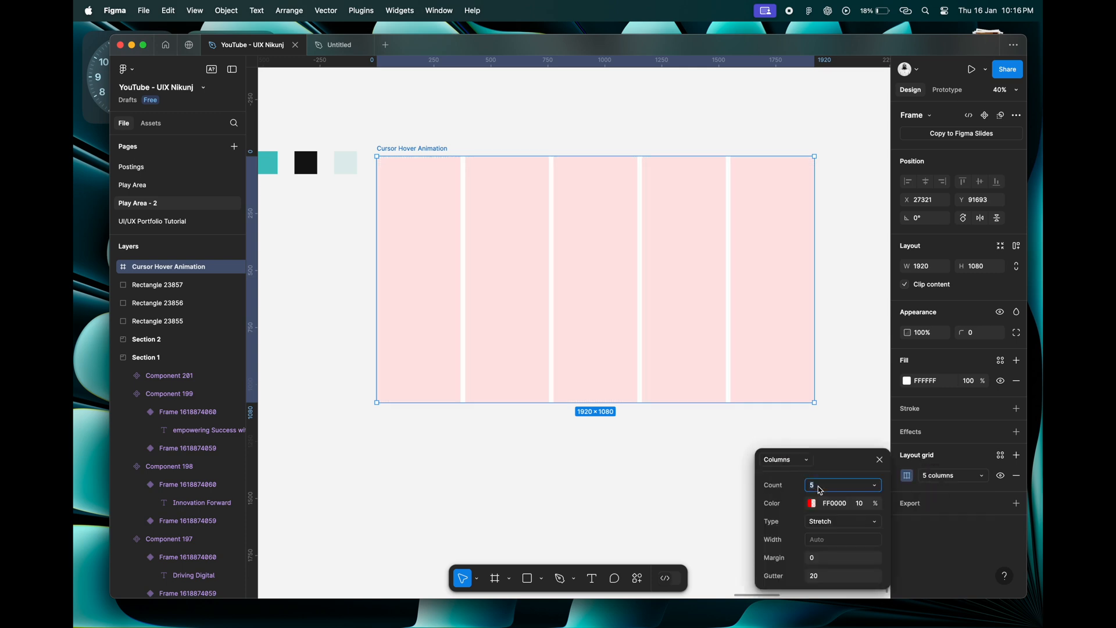
Set the column grid to a count of 16 with a margin of 50 and close its settings.
text(16)
key(Tab)
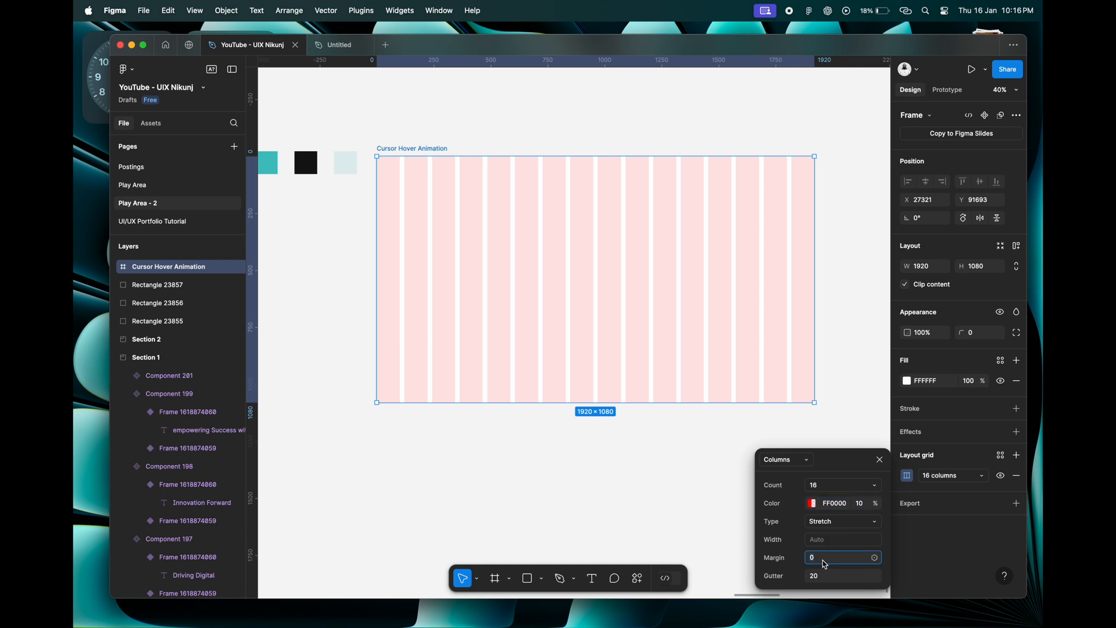
text(50)
key(Tab)
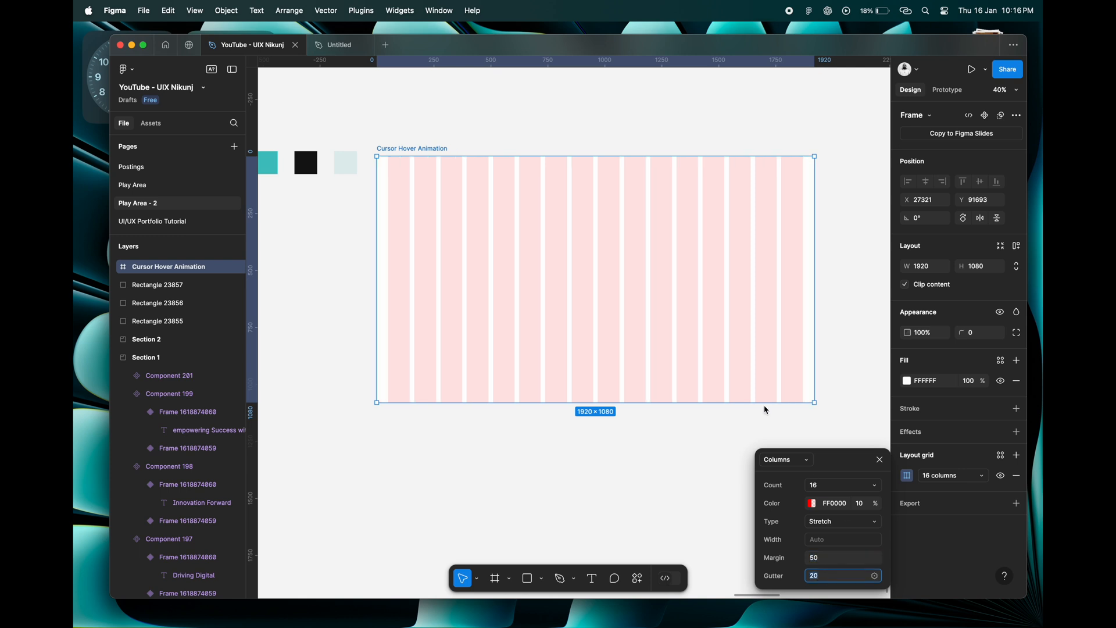
scroll(498, 212, up, 1)
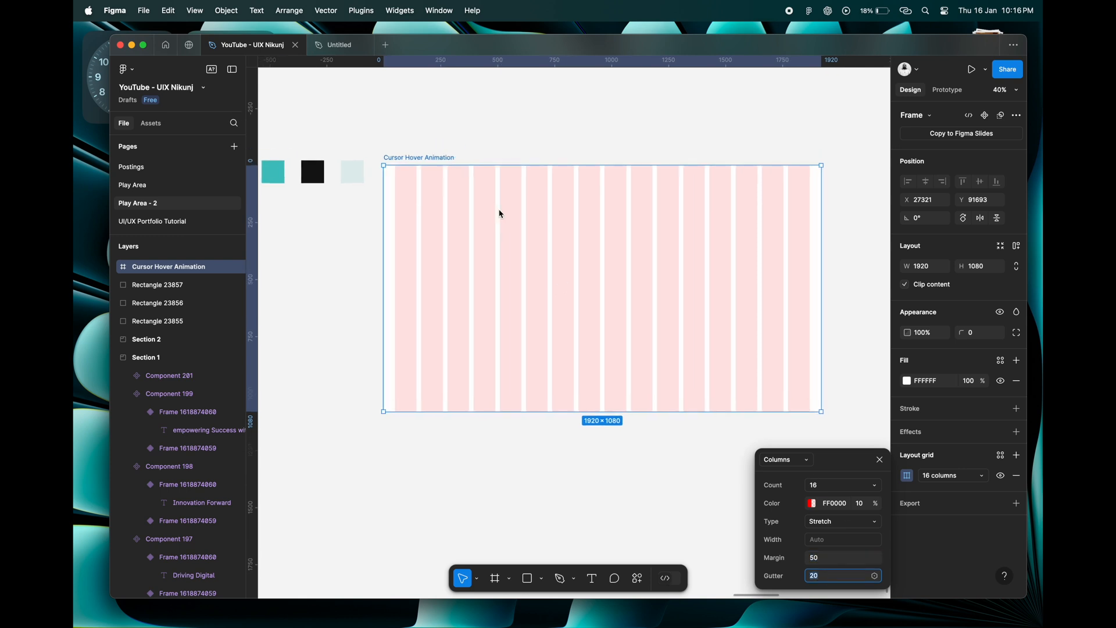
click(880, 460)
Add the text "Digitex" near the upper-left corner of the frame.
scroll(502, 245, up, 5)
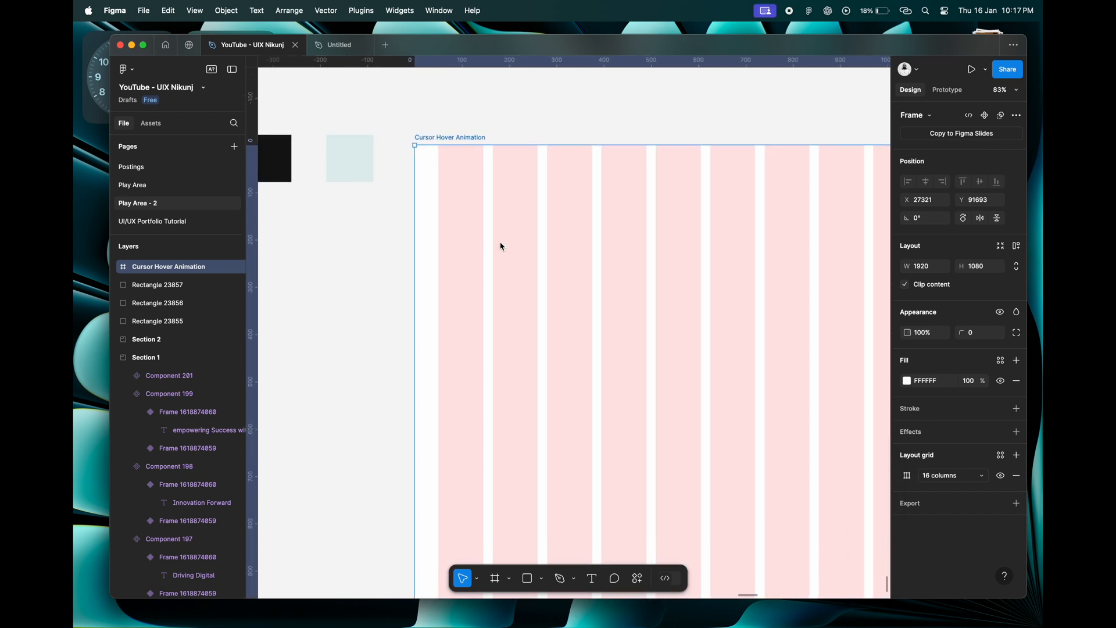
scroll(502, 246, down, 2)
key(t)
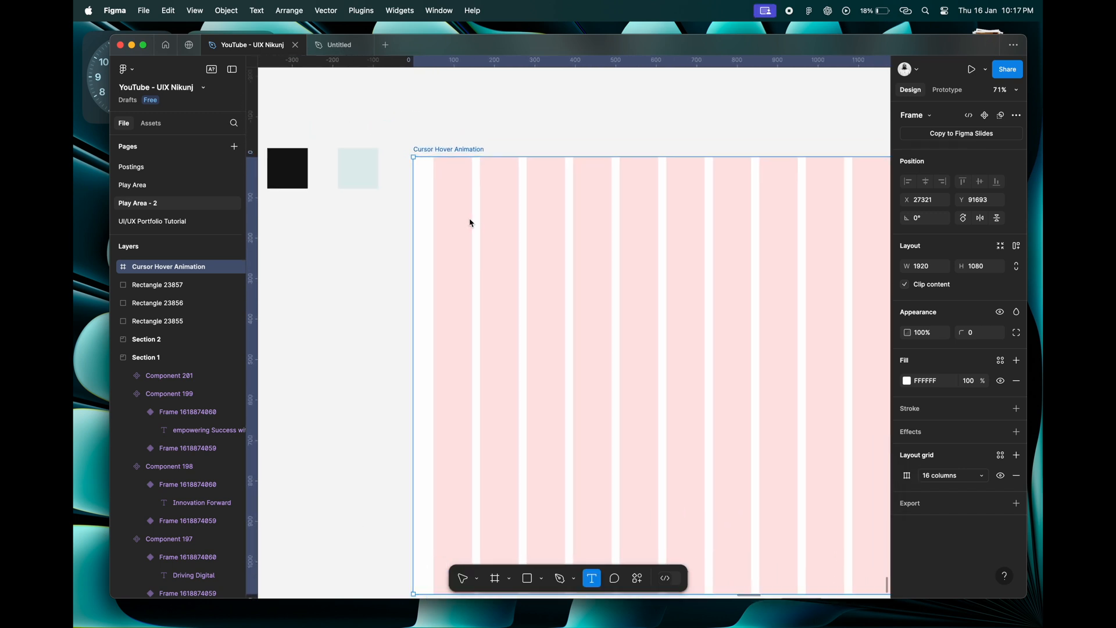
click(463, 225)
scroll(463, 225, up, 3)
text(Digite)
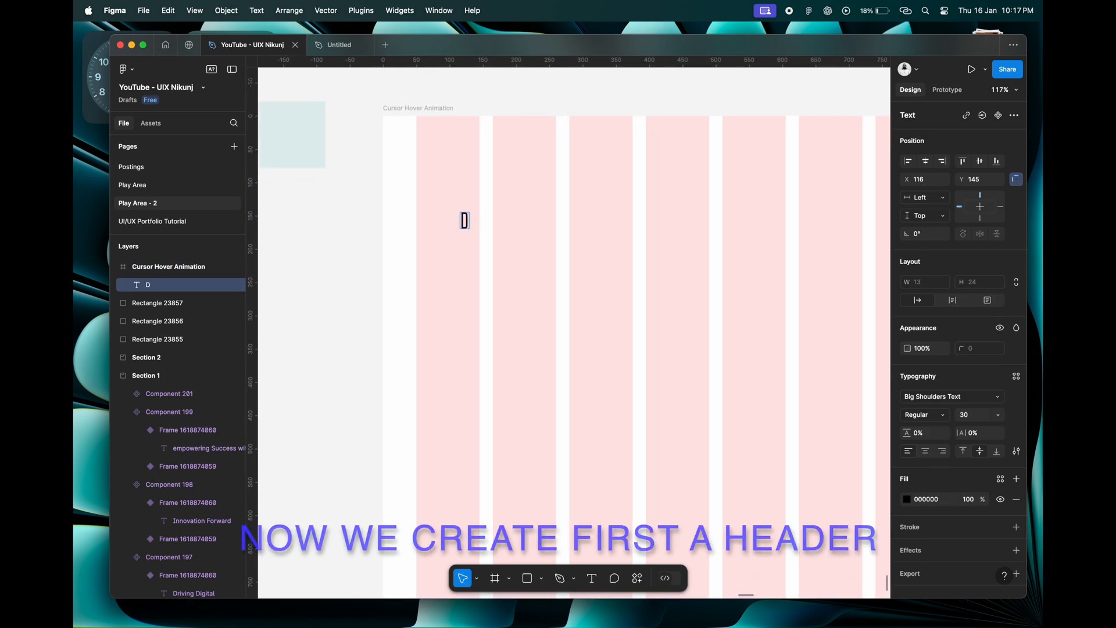
key(Escape)
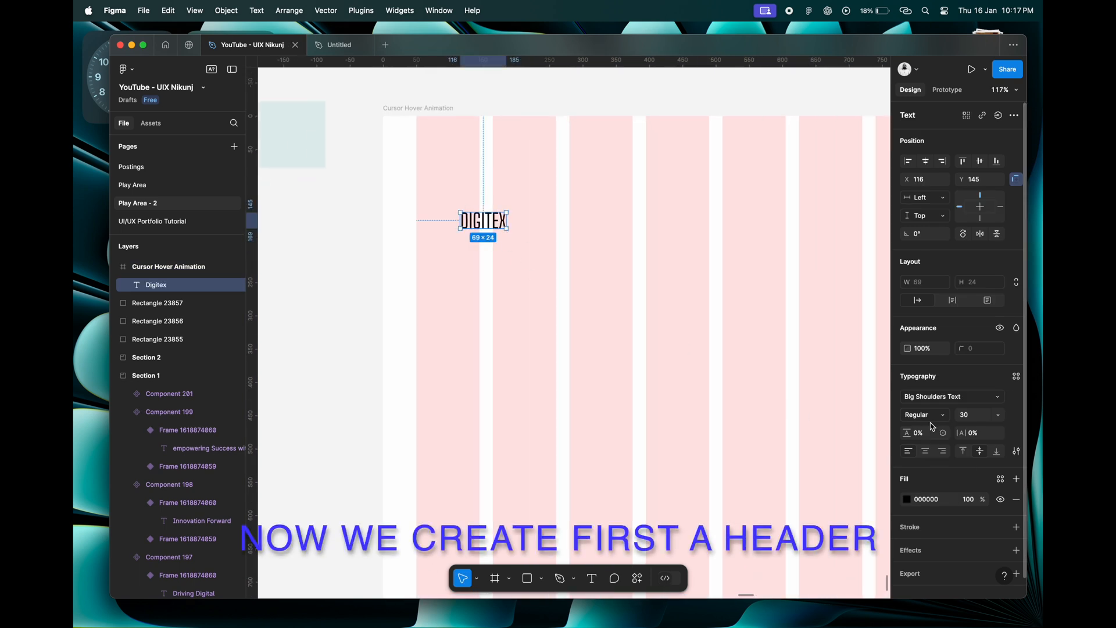
Style the Digitex text in Big Shoulders Text SemiBold at size 40.
click(951, 397)
click(813, 474)
scroll(480, 221, up, 3)
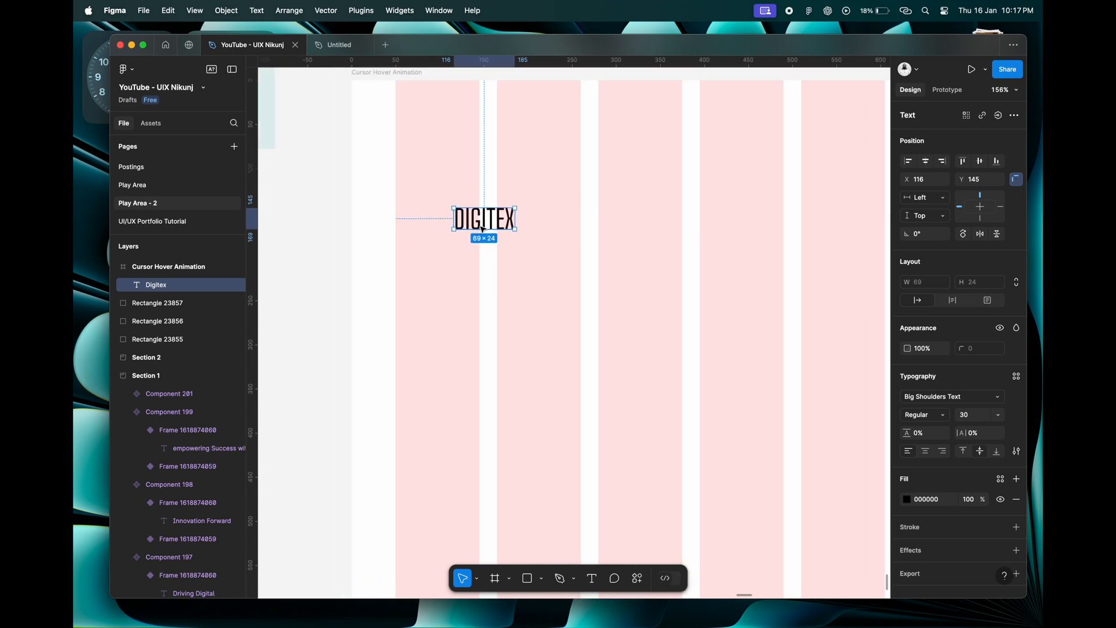
click(925, 415)
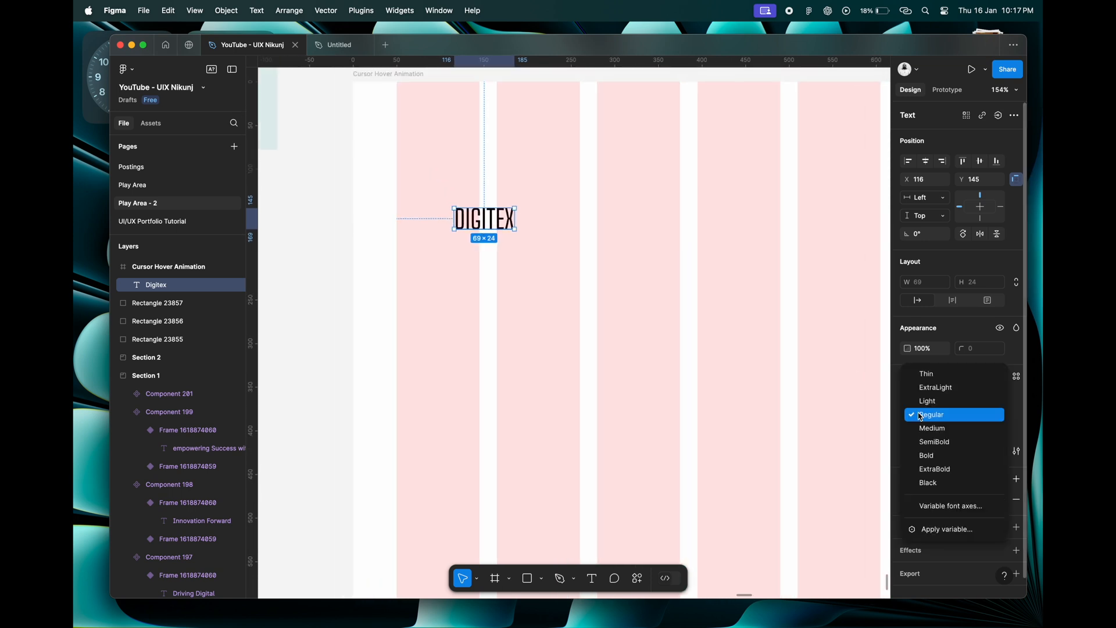
click(934, 442)
click(970, 420)
text(40)
key(Tab)
scroll(655, 359, down, 5)
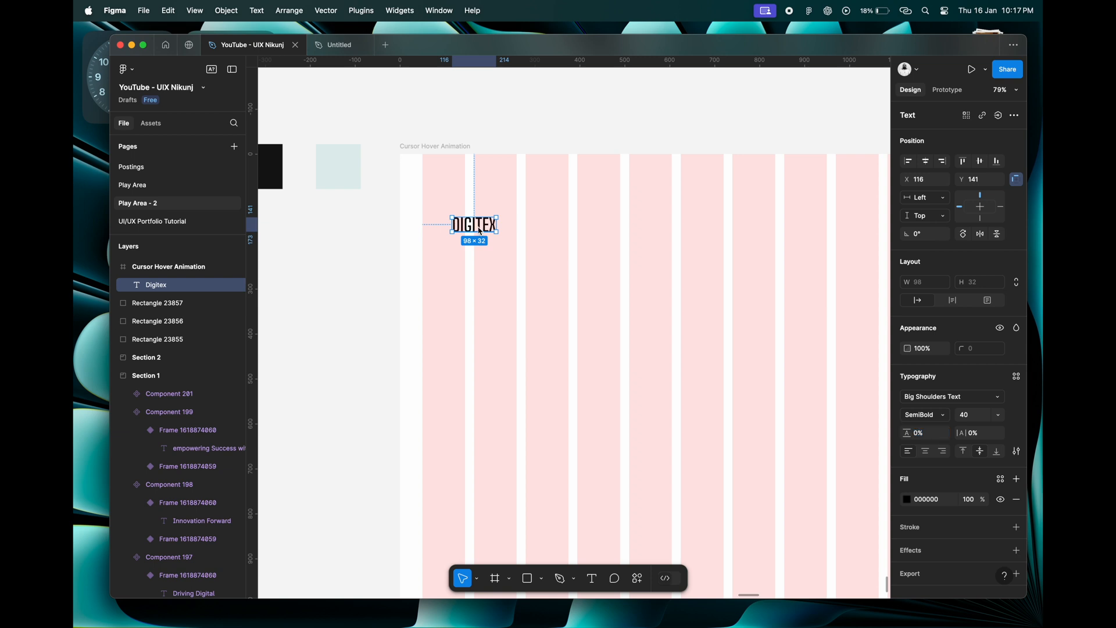
Delete the Digitex text and fill the frame with the black swatch's colour, 121315, using the eyedropper.
key(Delete)
scroll(449, 228, down, 4)
scroll(449, 228, right, 2)
click(382, 138)
scroll(483, 221, left, 1)
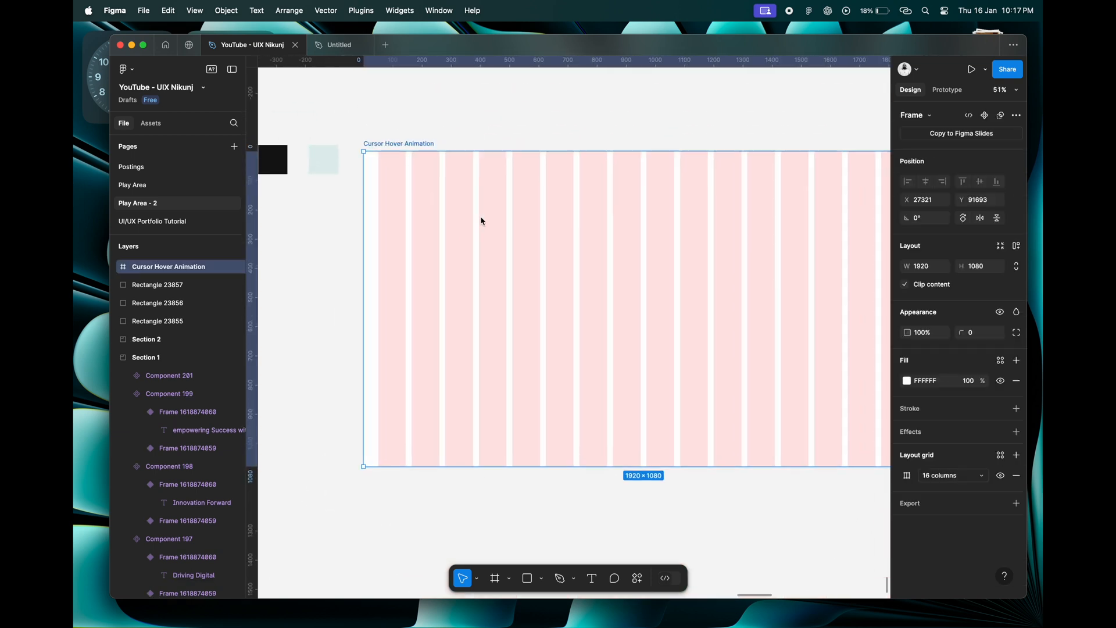
scroll(483, 221, left, 1)
scroll(483, 221, up, 1)
click(907, 380)
click(769, 471)
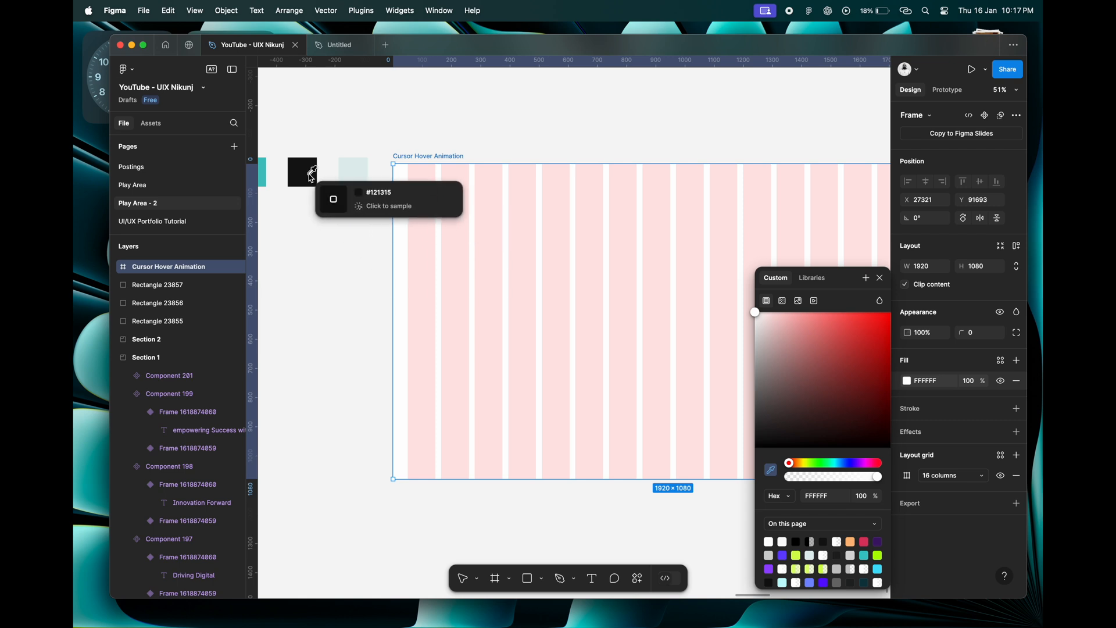
click(305, 175)
click(477, 246)
scroll(460, 230, up, 6)
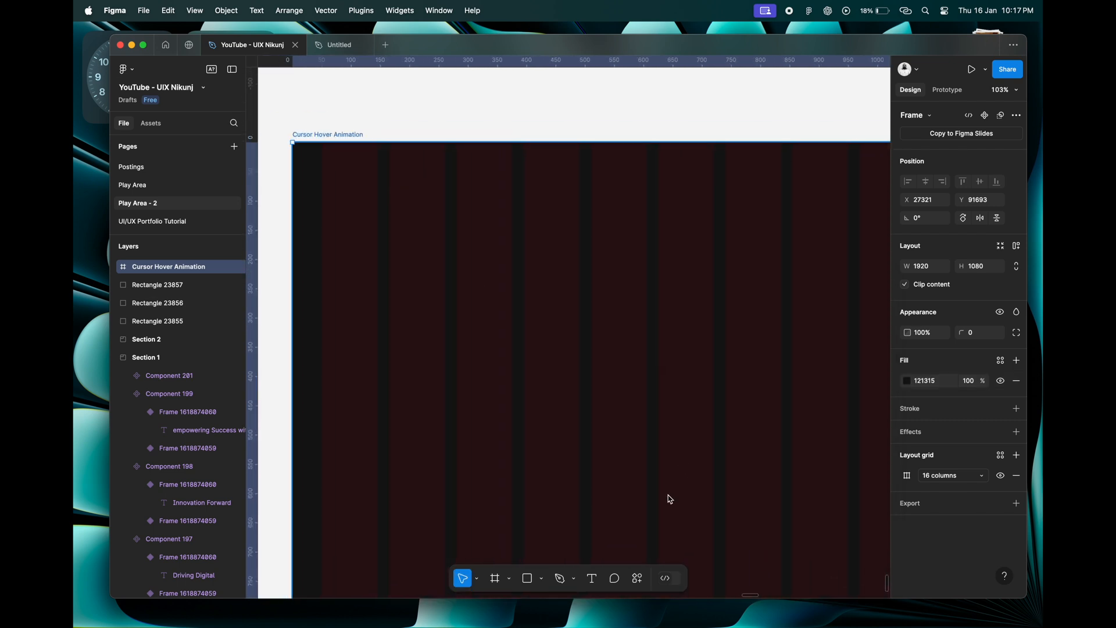
Add the white text "digitex" near the frame's upper-left corner and move it down to about Y 98.
click(599, 580)
click(360, 184)
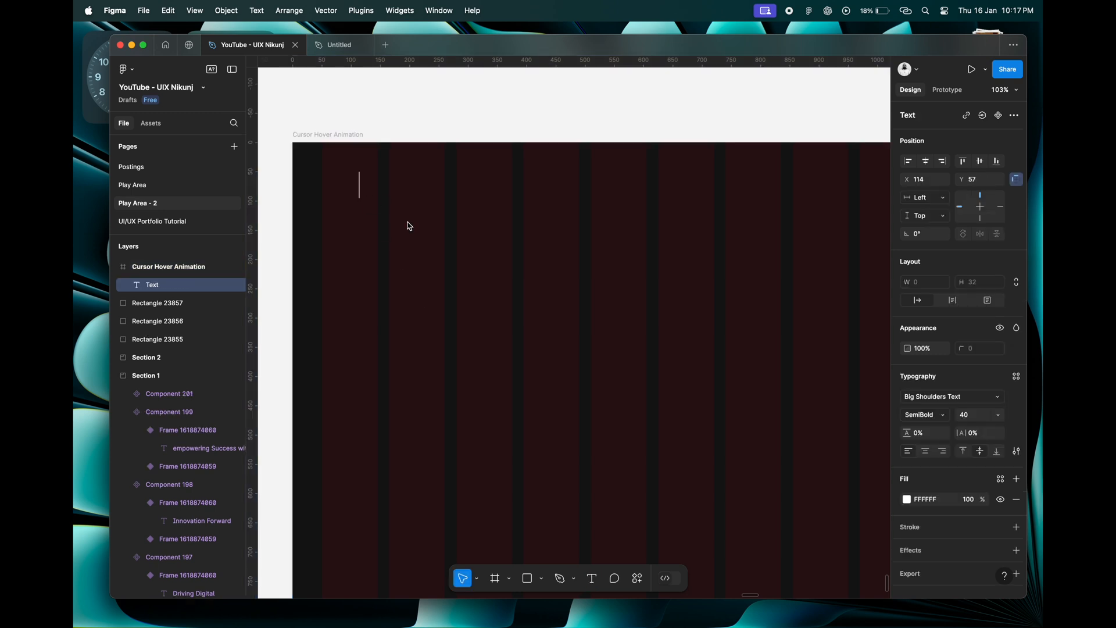
key(Escape)
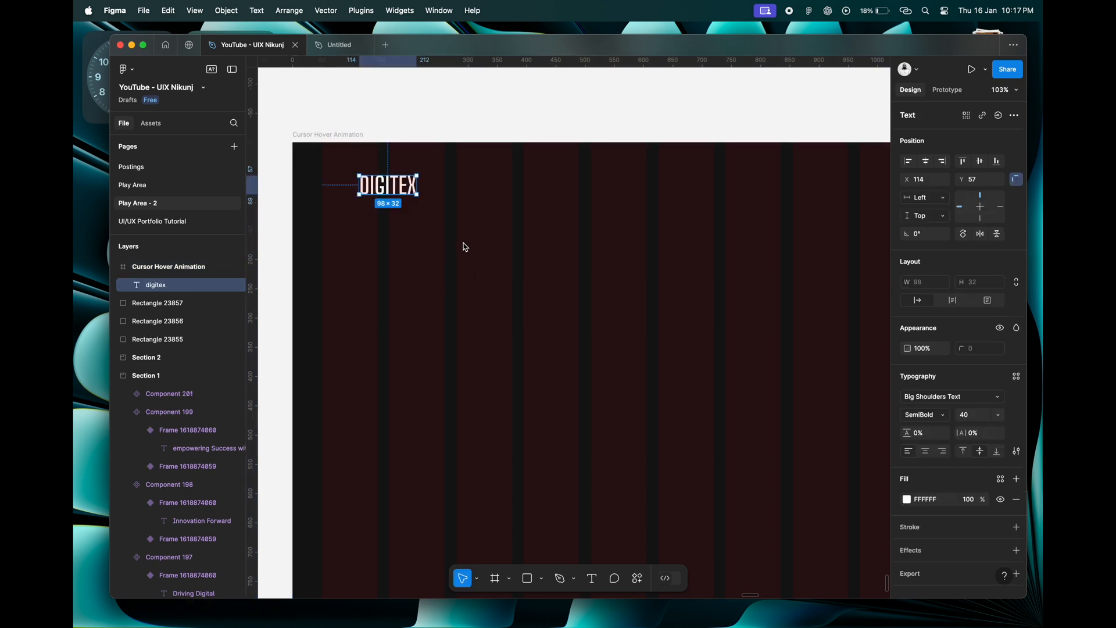
drag(399, 193, 398, 219)
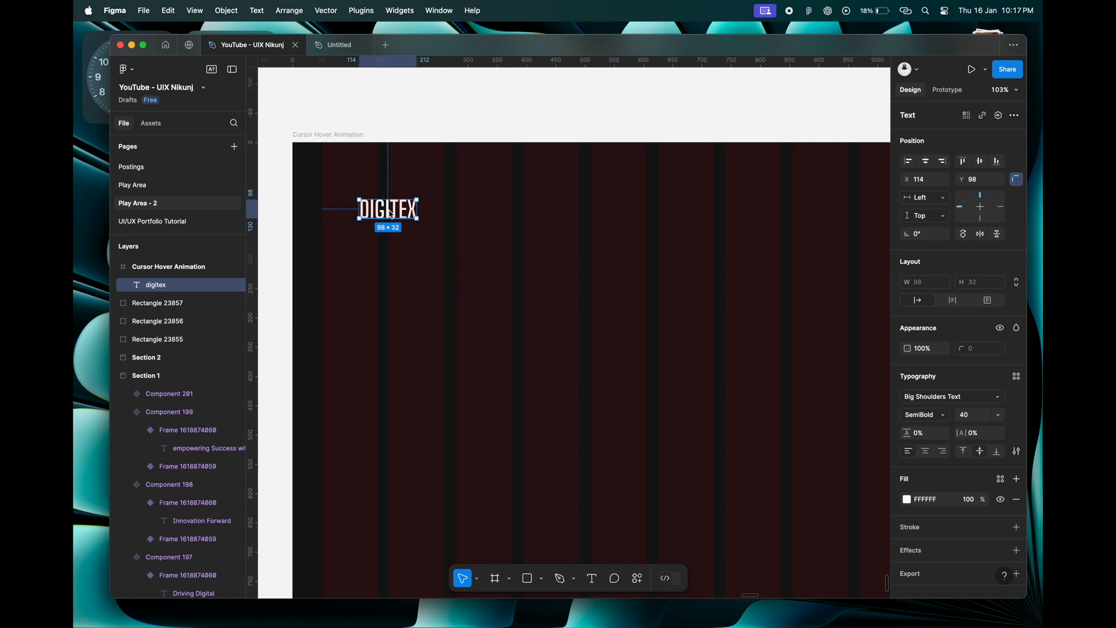
Wrap the digitex text in an auto layout with horizontal and vertical padding of 40 and move it to about X 82, Y 62.
key(shift+a)
text(4)
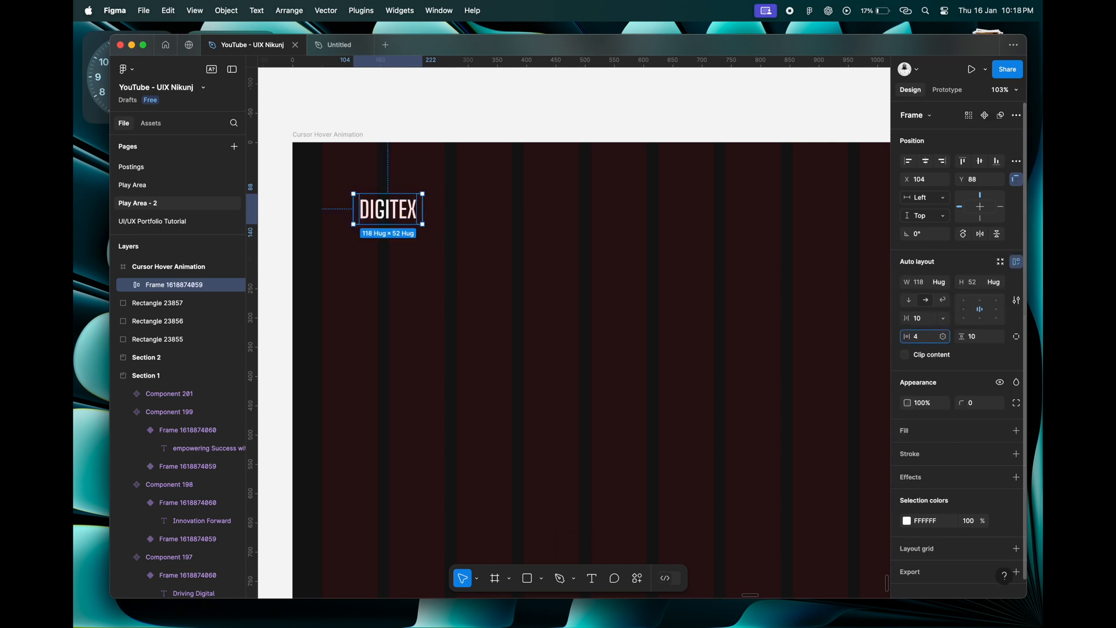
text(0)
key(Tab)
text(40)
key(Return)
drag(405, 215, 398, 207)
scroll(449, 243, down, 5)
scroll(449, 243, up, 4)
scroll(449, 243, left, 1)
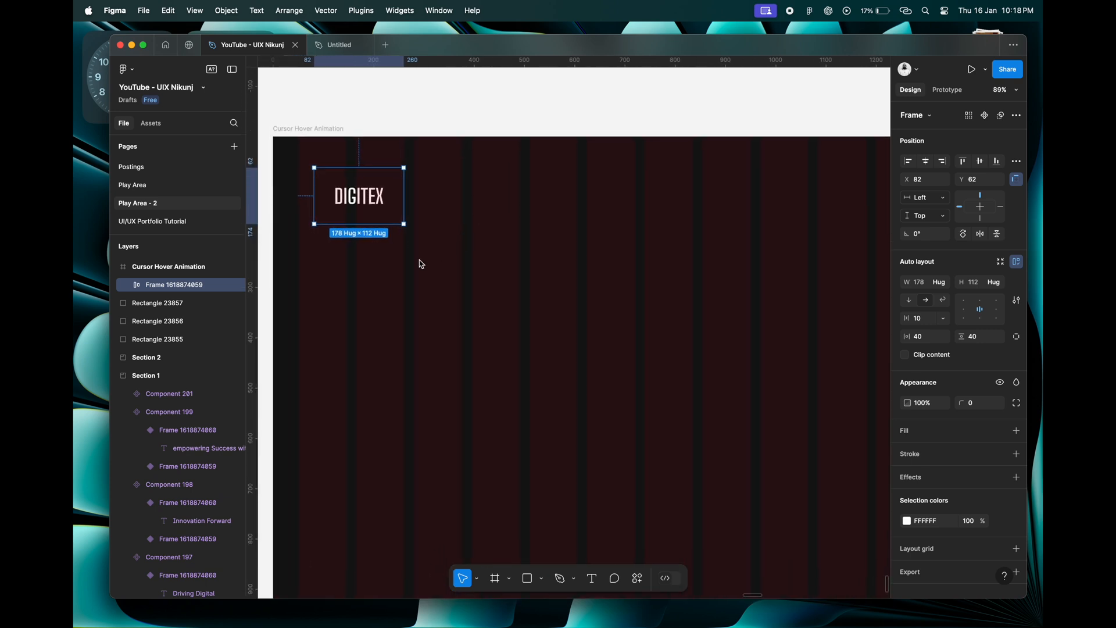
Search the Iconify plugin for "light" and place the entypo:light-up sun icon in the frame, below and right of the digitex text.
right_click(423, 265)
mouse_move(477, 462)
click(575, 323)
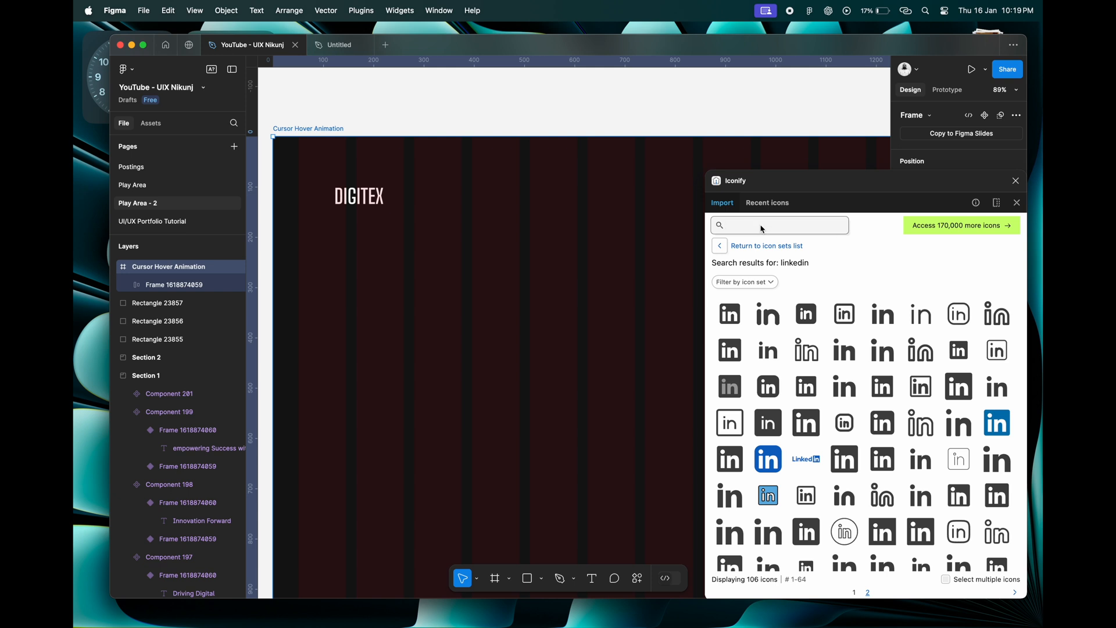
drag(767, 187, 675, 186)
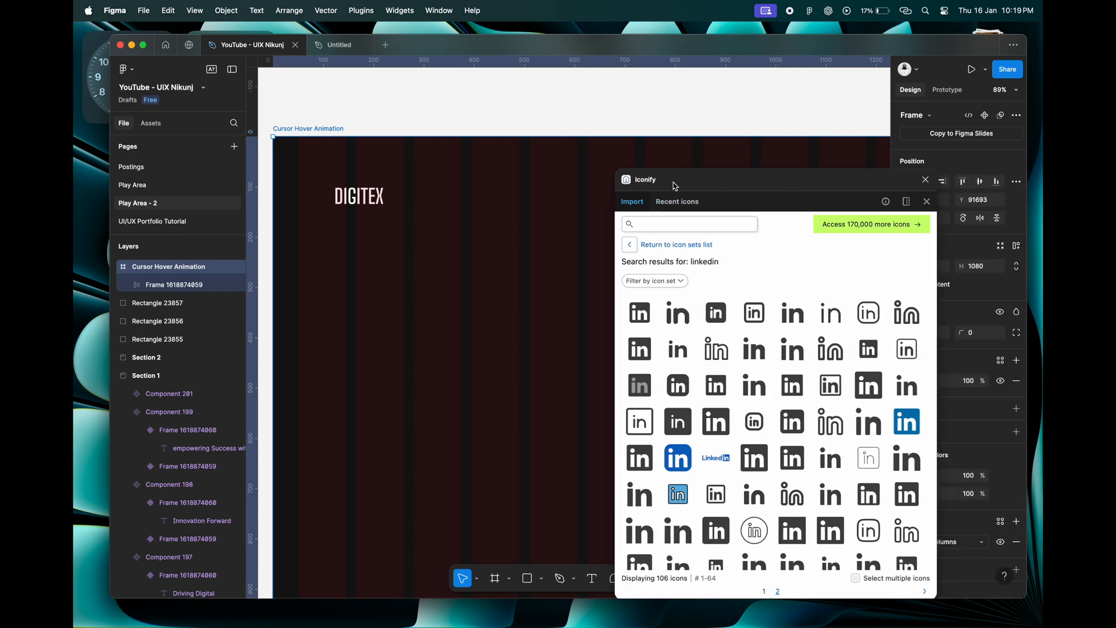
click(658, 226)
text(light)
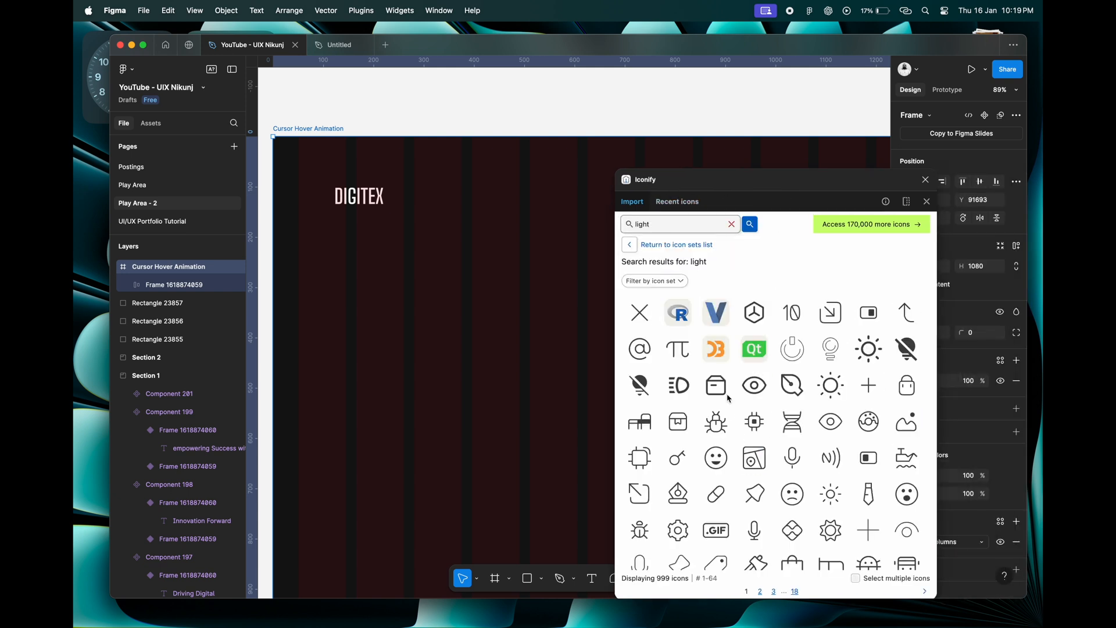
drag(871, 360, 508, 246)
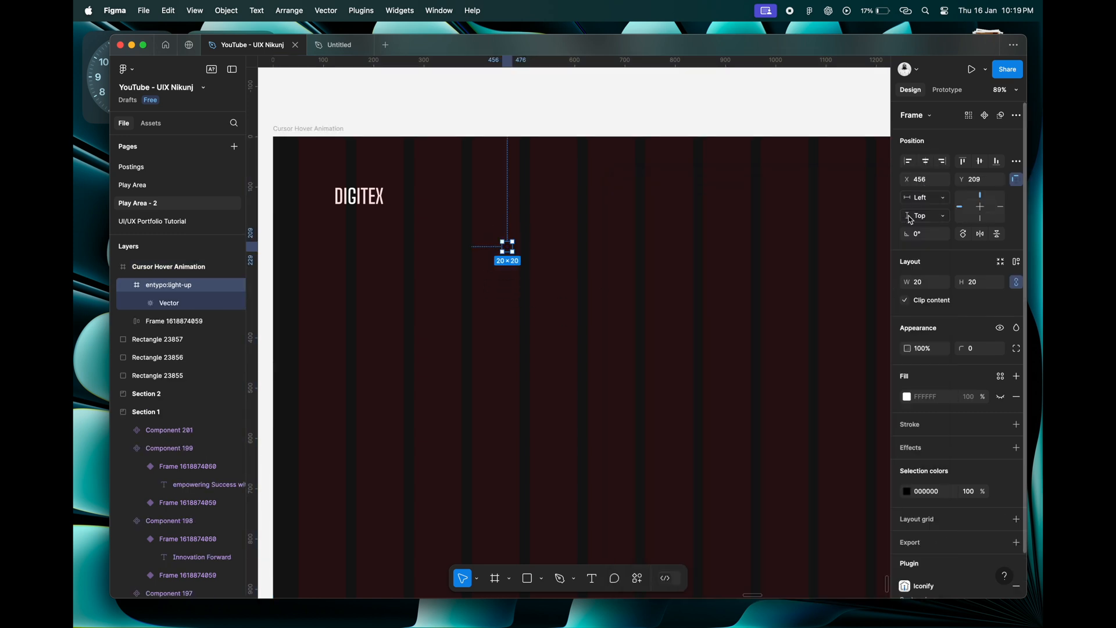
Change the sun icon's colour to FFFFFF.
text(ffffff)
key(Tab)
scroll(507, 242, up, 5)
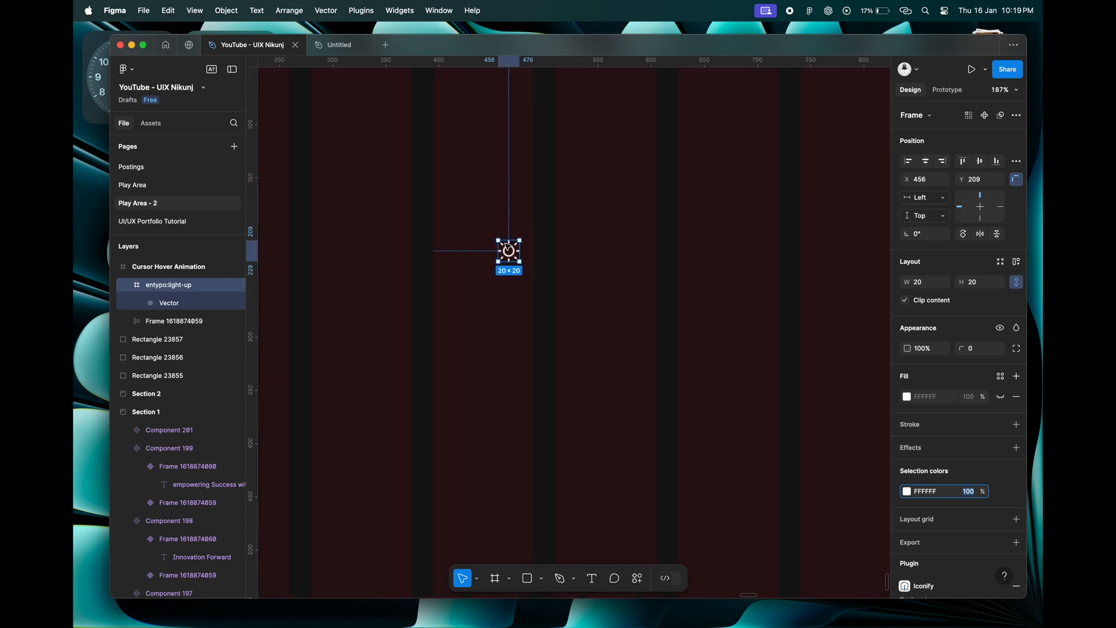
click(537, 293)
Show the sun icon frame's white background fill and set its opacity to 15%.
click(509, 251)
click(1001, 398)
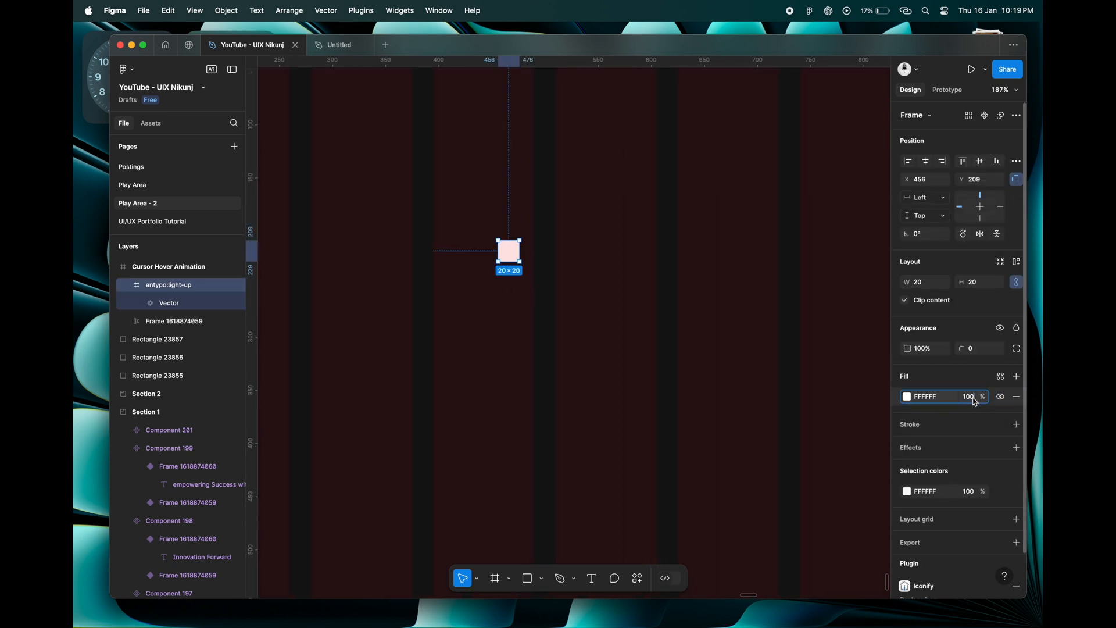
click(969, 398)
text(15)
key(Return)
Resize the sun icon frame to 60 × 60 and make it circular with a corner radius of 100.
scroll(537, 262, up, 5)
scroll(536, 262, up, 4)
click(927, 283)
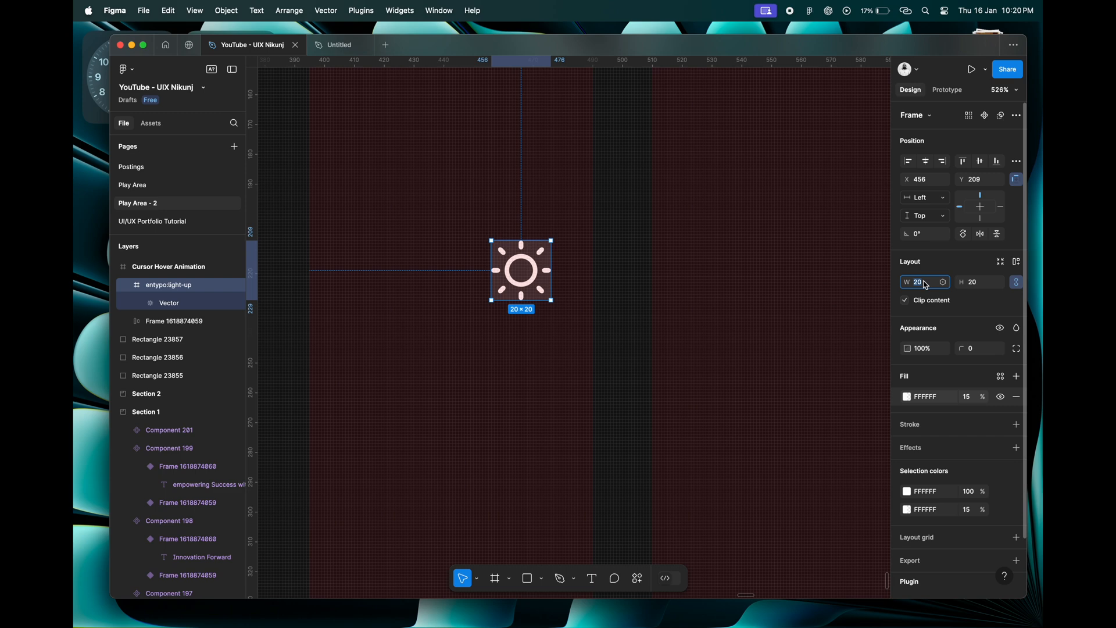
key(Tab)
text(100)
key(Tab)
double_click(609, 294)
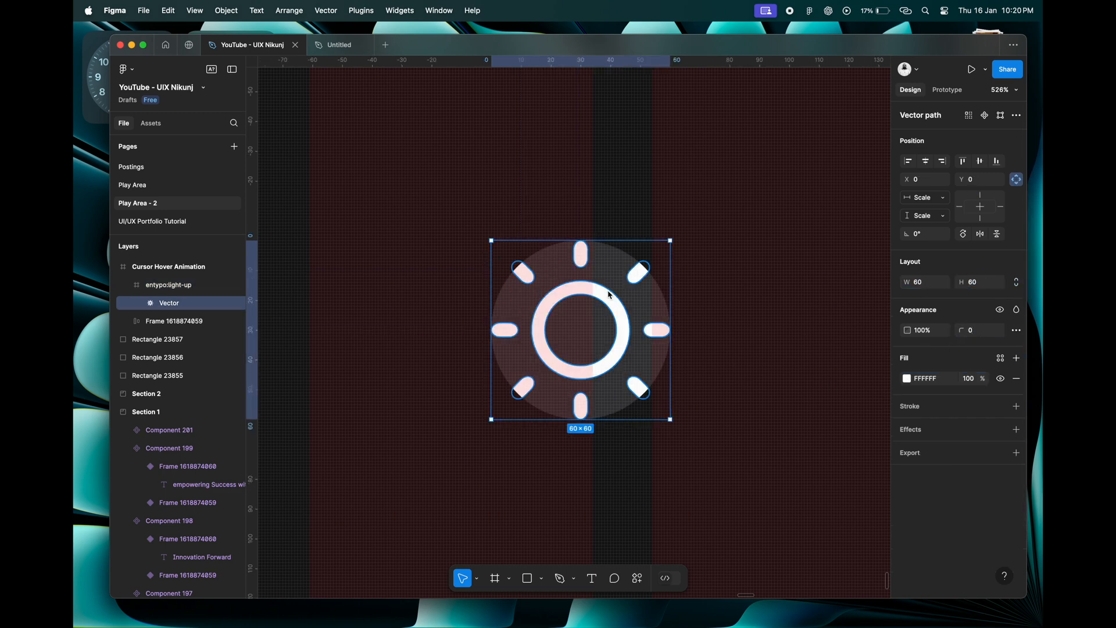
Scale the sun glyph to 32 × 32, centre it in its circular frame and move the icon beside the digitex logo.
key(Return)
click(926, 161)
click(980, 161)
click(651, 281)
scroll(576, 356, down, 5)
drag(567, 345, 559, 244)
scroll(558, 244, left, 3)
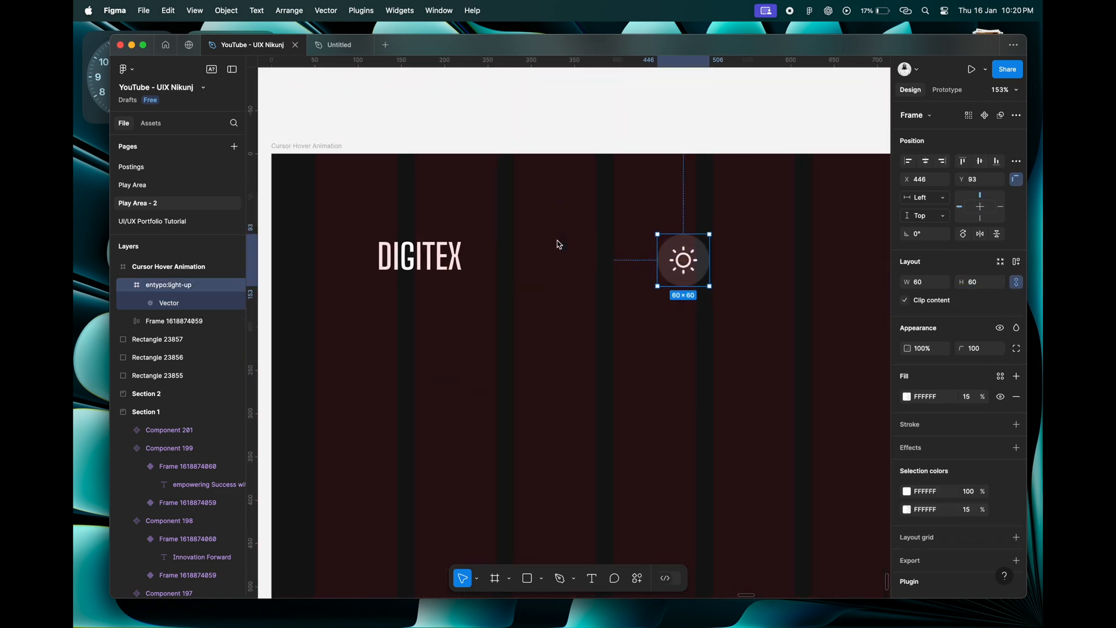
Set the digitex logo text's letter spacing to 13%.
double_click(451, 261)
key(Return)
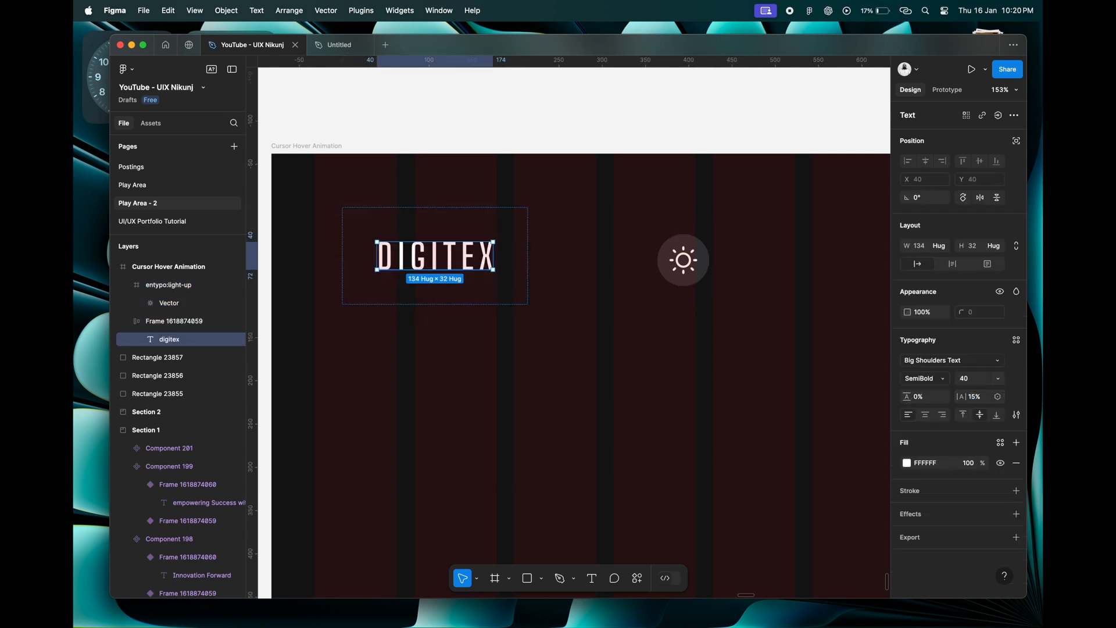
key(Down)
key(Down)
click(623, 437)
double_click(447, 263)
Recolour the digitex text to E0EEEE by sampling the pale swatch beside the frame.
scroll(821, 446, down, 5)
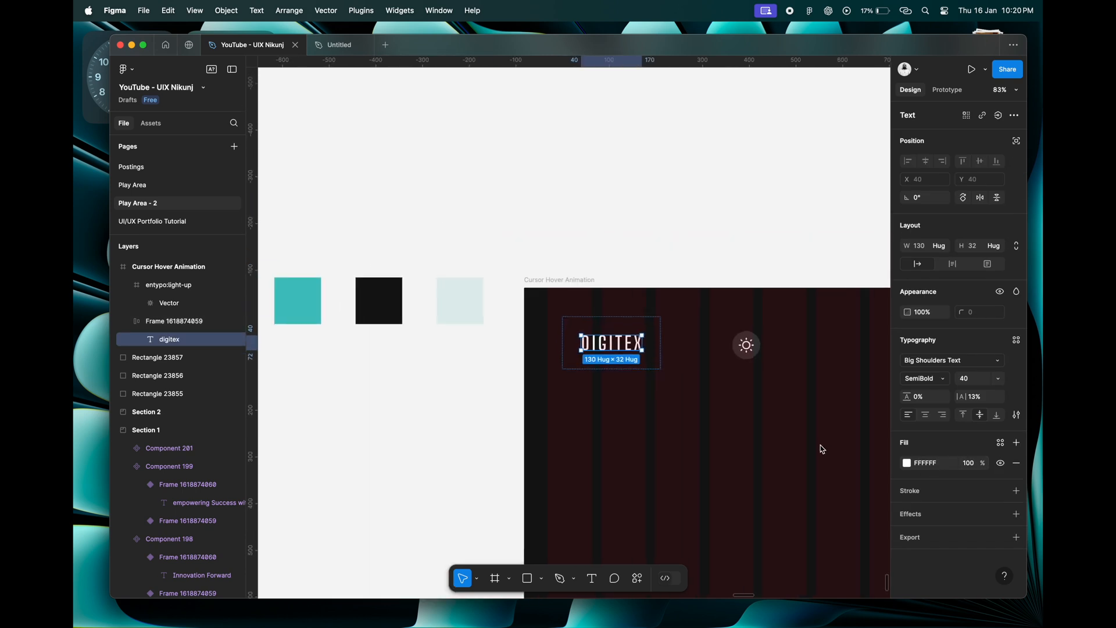
click(910, 470)
click(771, 470)
click(461, 314)
scroll(644, 398, right, 2)
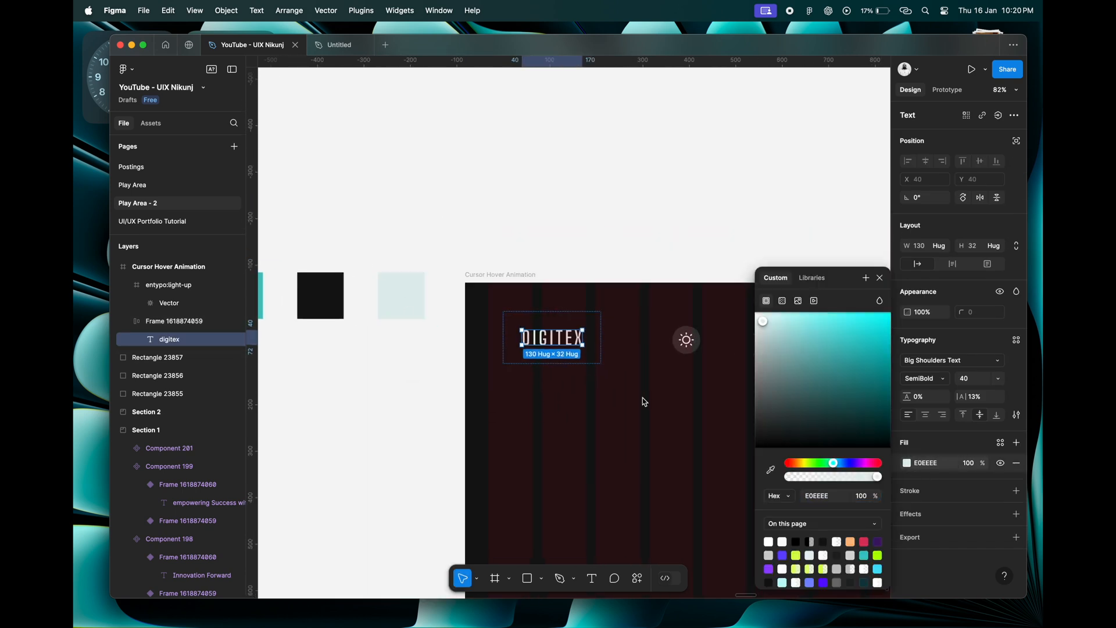
Recolour the sun glyph to E0EEEE by sampling the same pale swatch.
scroll(643, 401, right, 2)
click(605, 333)
double_click(605, 335)
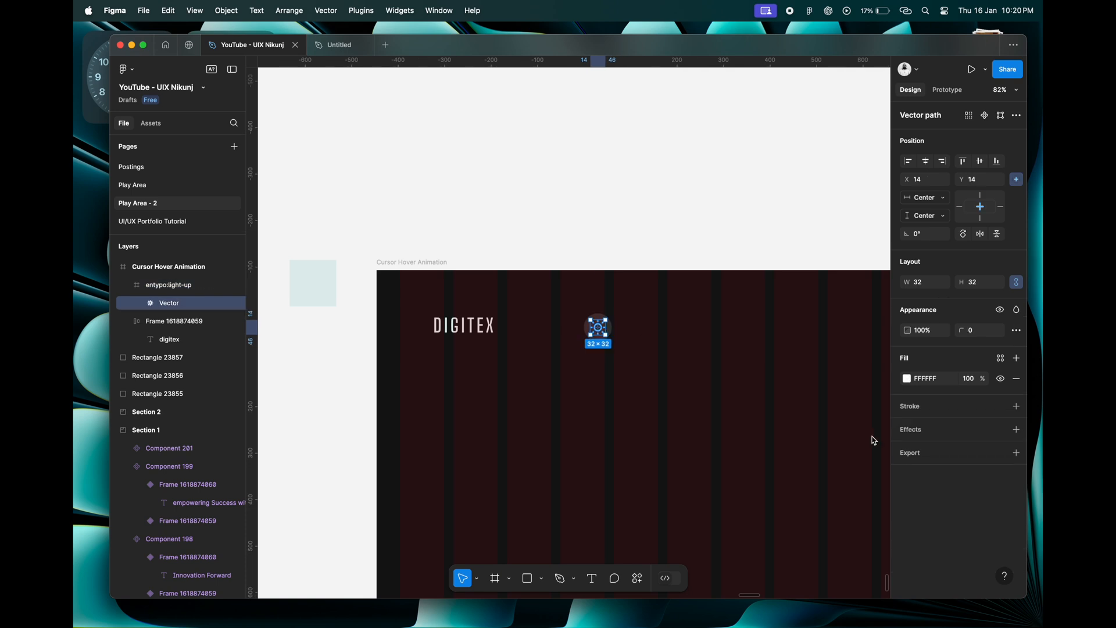
click(907, 381)
click(771, 470)
scroll(669, 459, left, 3)
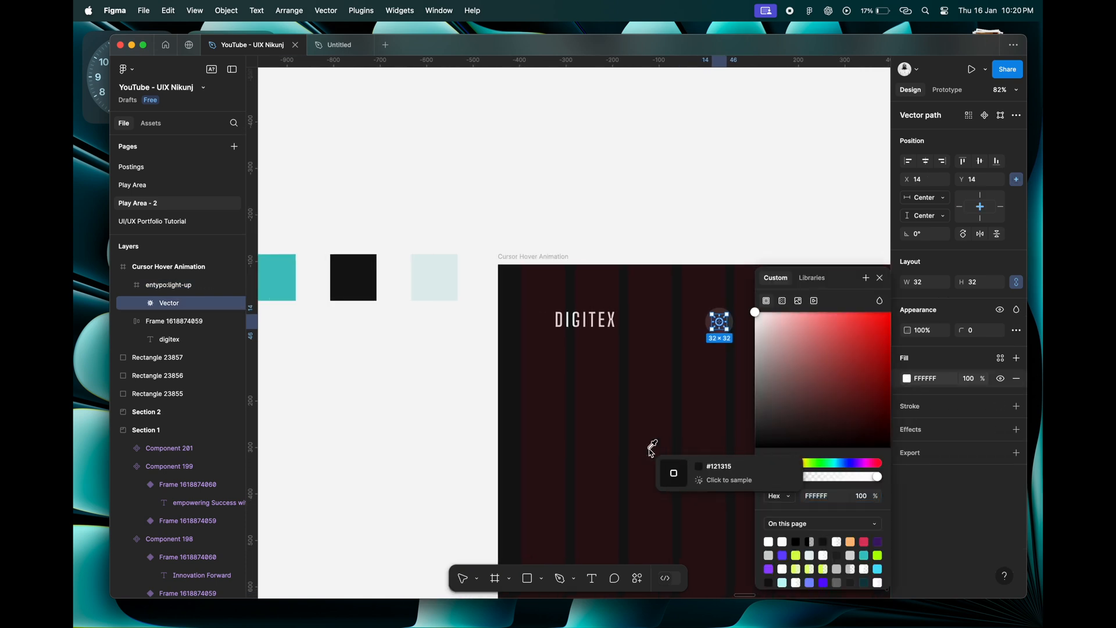
click(436, 276)
click(881, 278)
Search the Iconify plugin for "chart" and place a bar chart icon in a 60 × 60 circle beside the sun icon.
scroll(773, 308, right, 3)
click(678, 329)
scroll(568, 319, up, 5)
right_click(569, 319)
mouse_move(612, 466)
click(705, 300)
click(677, 227)
text(chart)
key(Return)
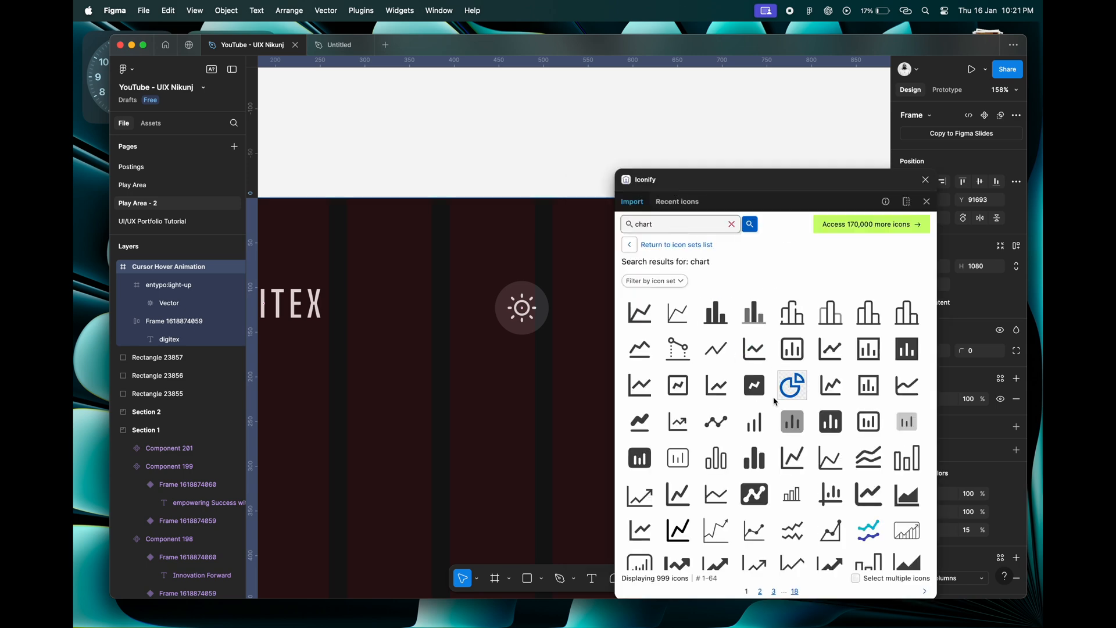
scroll(745, 430, down, 10)
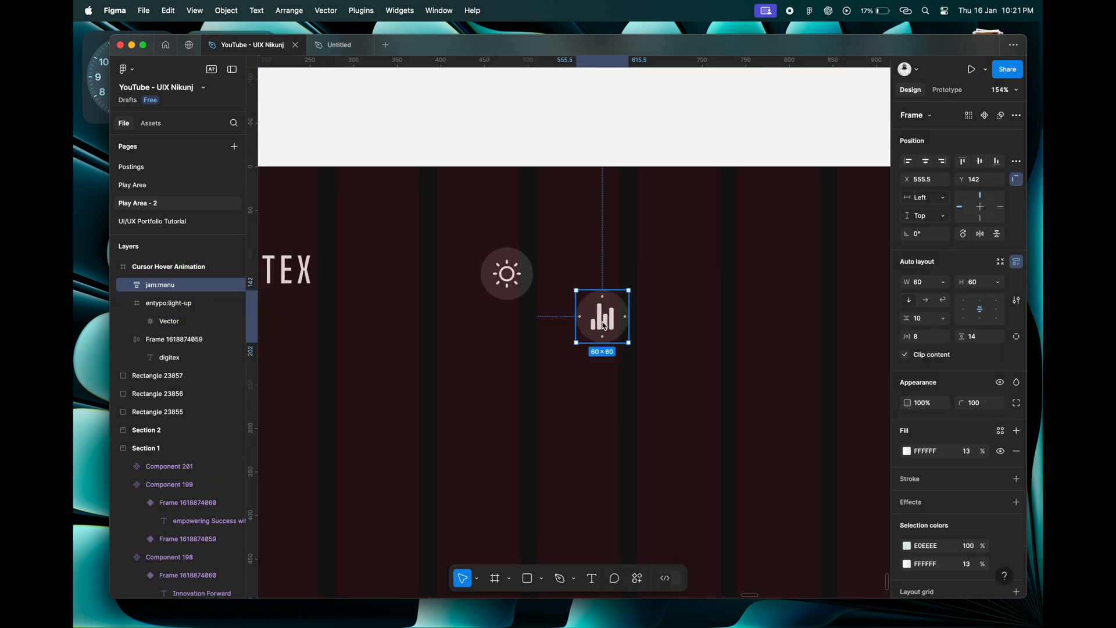
drag(605, 324, 572, 280)
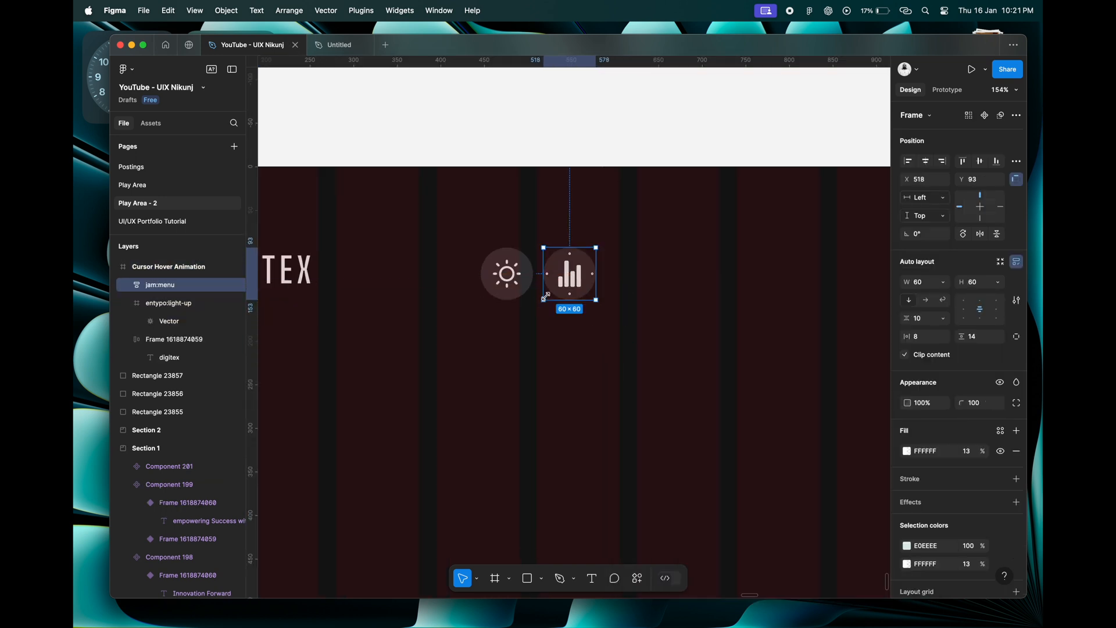
Combine the sun and bar chart icons in a horizontal auto layout with a gap of 30.
shift+click(507, 274)
key(shift+a)
text(2)
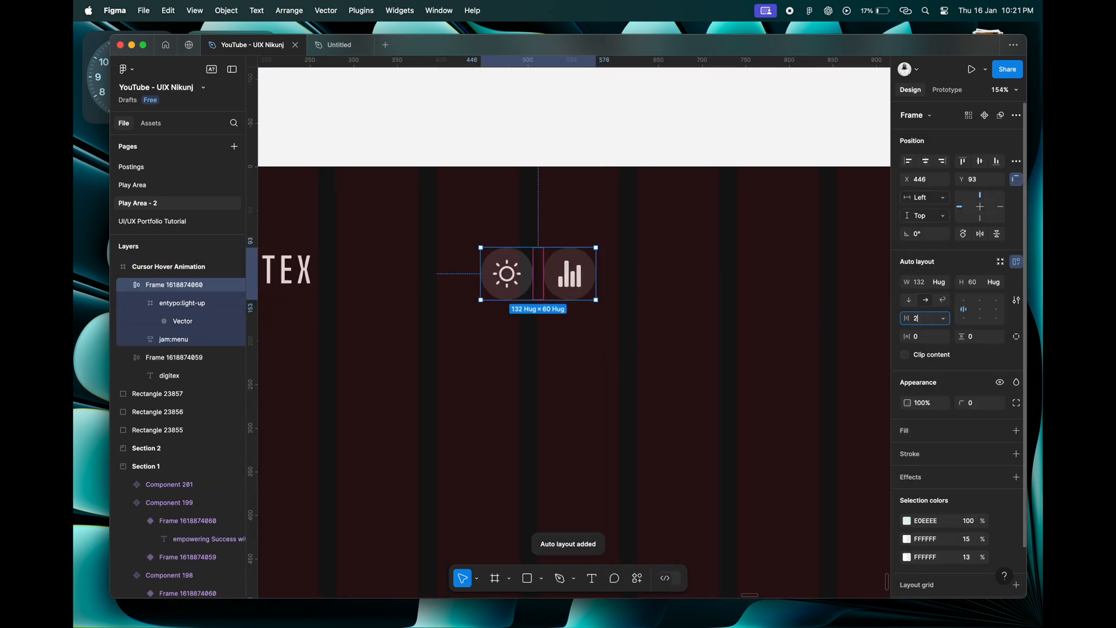
text(0)
key(Tab)
scroll(630, 364, down, 4)
click(926, 320)
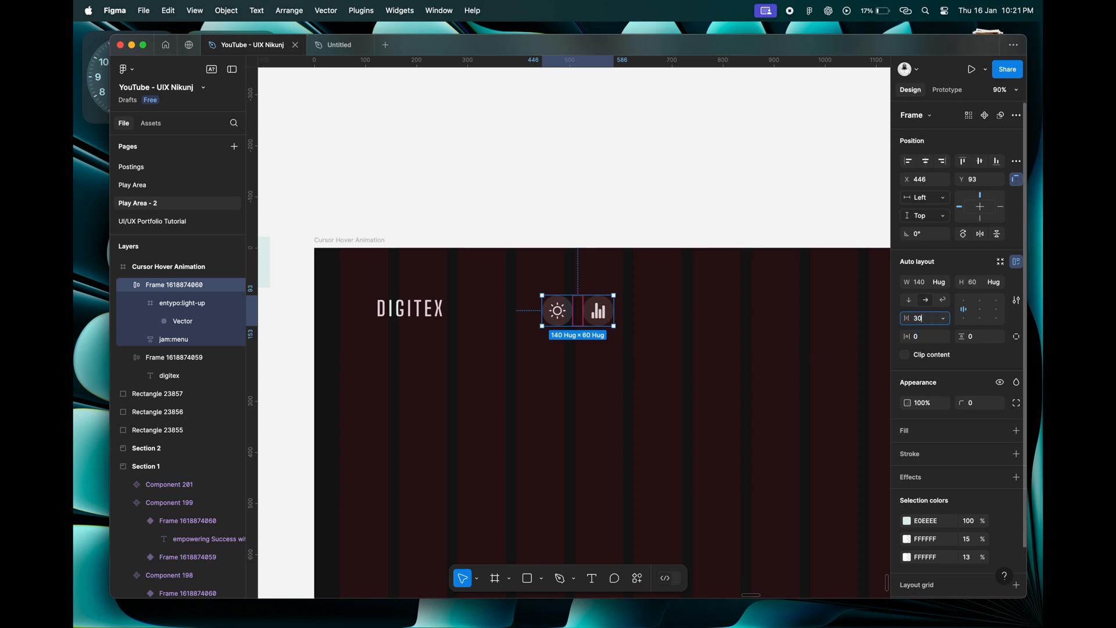
key(Tab)
Give the two-icon group 40 horizontal and 40 vertical padding and line it up with the digitex logo.
click(419, 312)
click(583, 314)
click(916, 338)
text(40)
key(Tab)
text(40)
key(Tab)
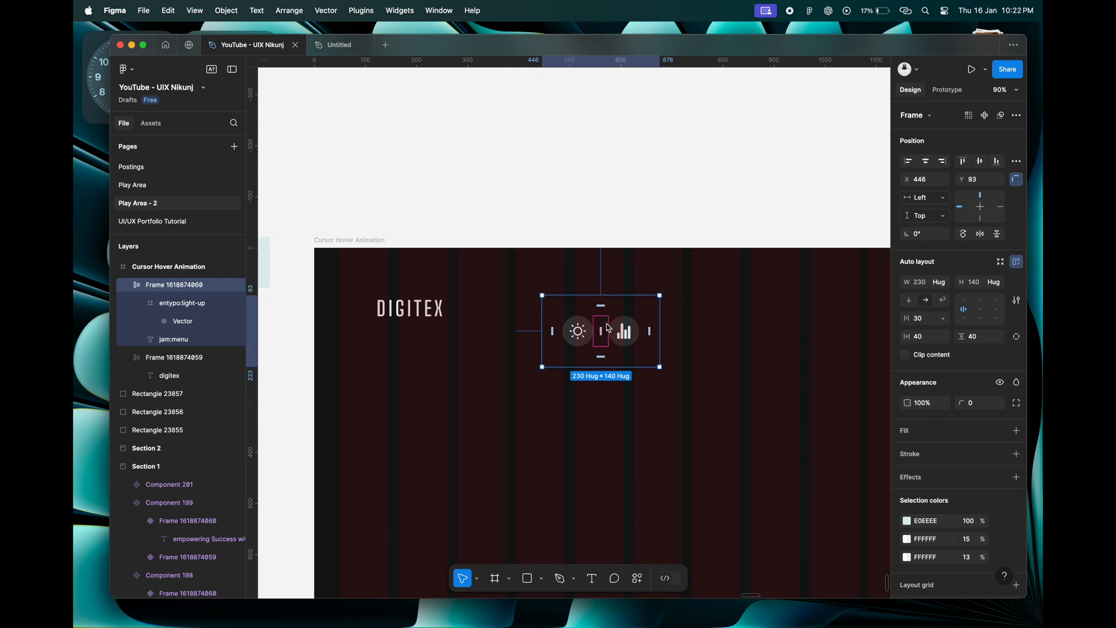
drag(608, 329, 607, 306)
scroll(606, 312, up, 3)
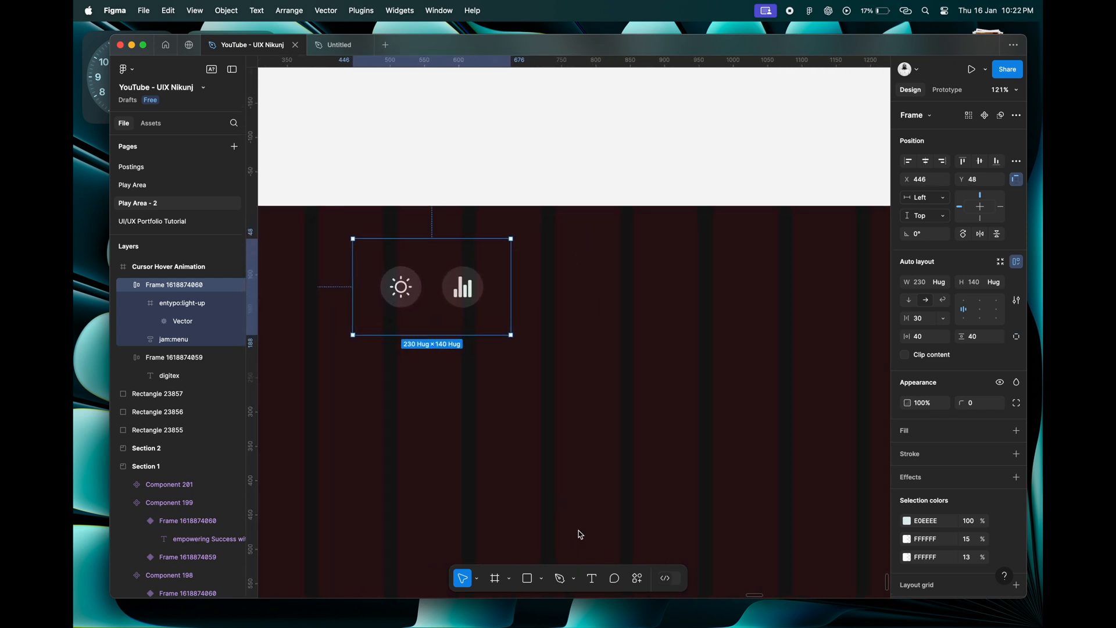
Add the text "menu" beside the icon group with 0% letter spacing.
click(601, 277)
text(menu)
key(Escape)
click(986, 436)
text(0)
key(Tab)
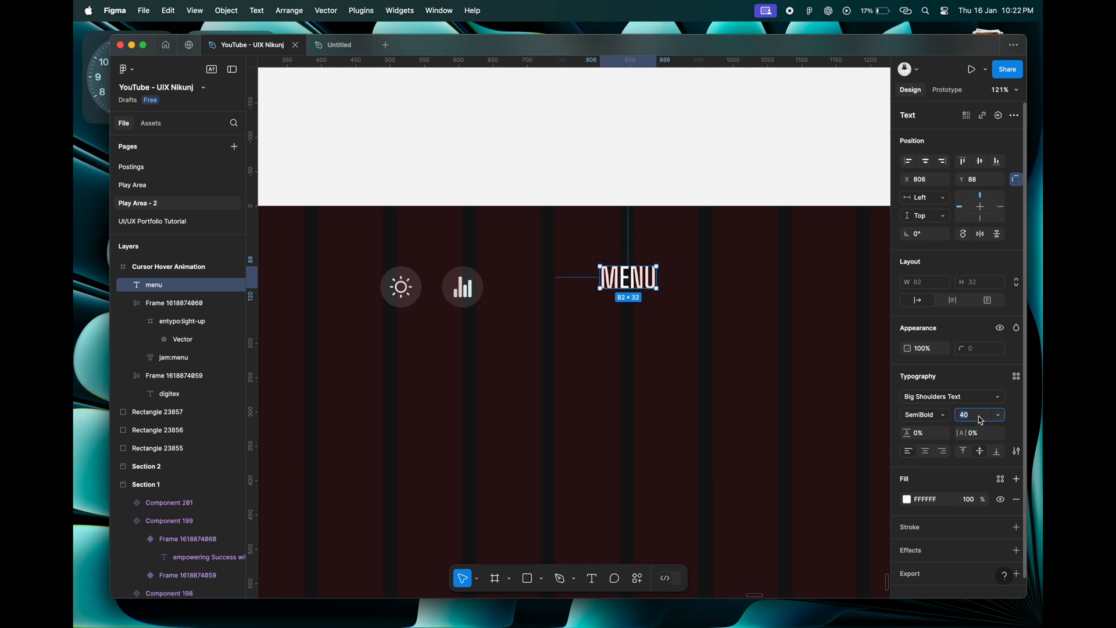
Set the menu text to Regular weight and size 30, and line it up with the icons.
click(928, 414)
click(941, 397)
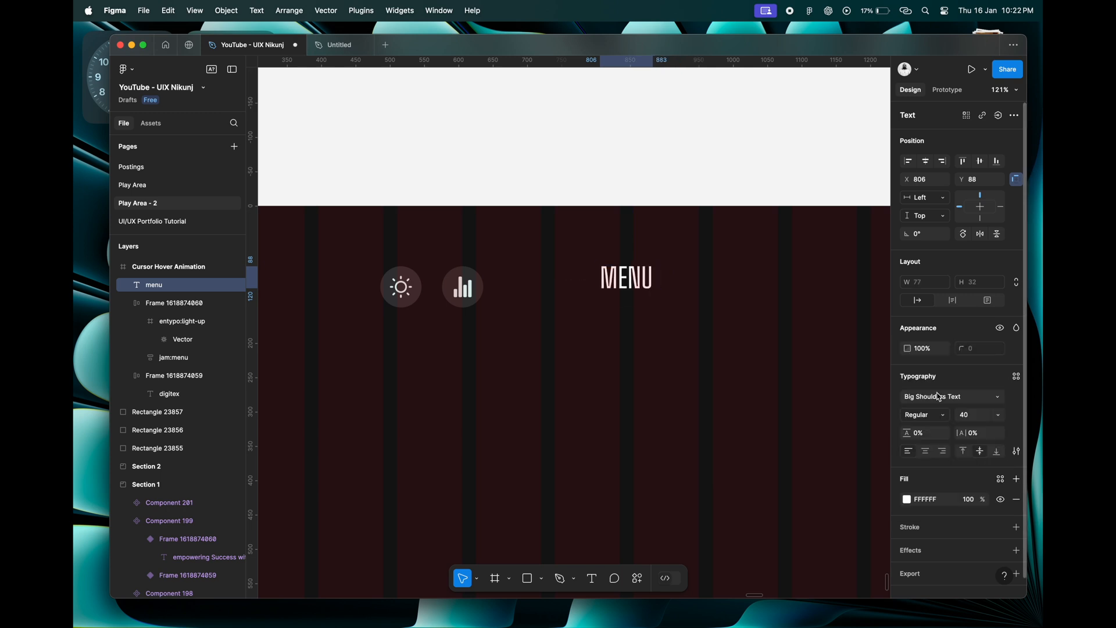
text(30)
key(Tab)
drag(634, 285, 632, 296)
Search the Iconify plugin for "menu" and place a menu icon in a 60 × 60 circle beside the menu text.
right_click(650, 338)
mouse_move(697, 465)
click(786, 303)
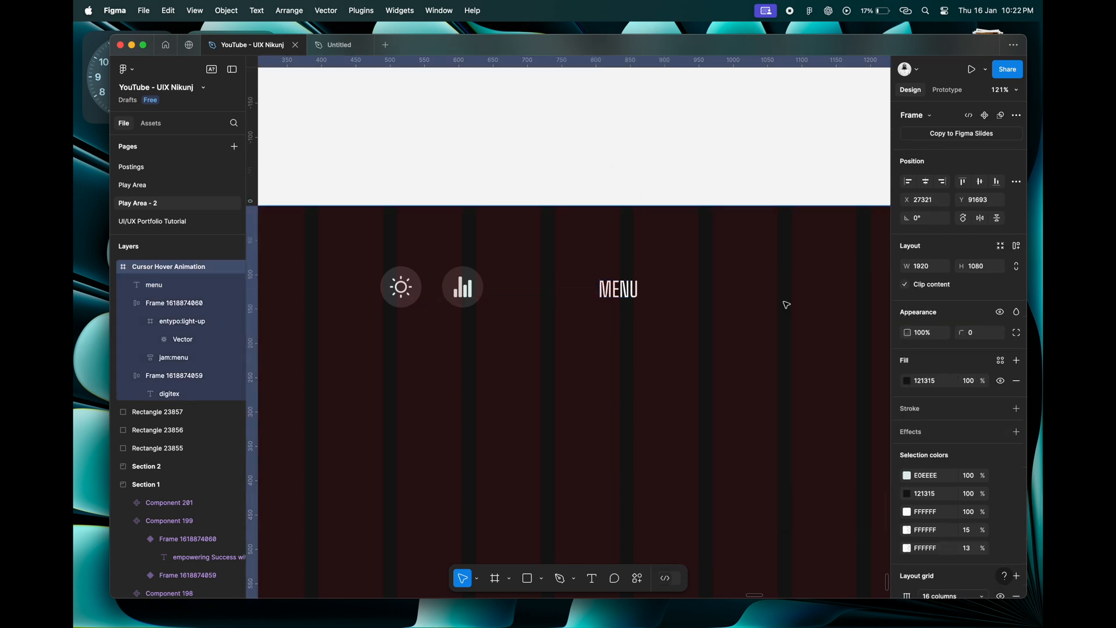
text(menu)
key(Return)
scroll(756, 418, down, 1)
scroll(763, 472, down, 4)
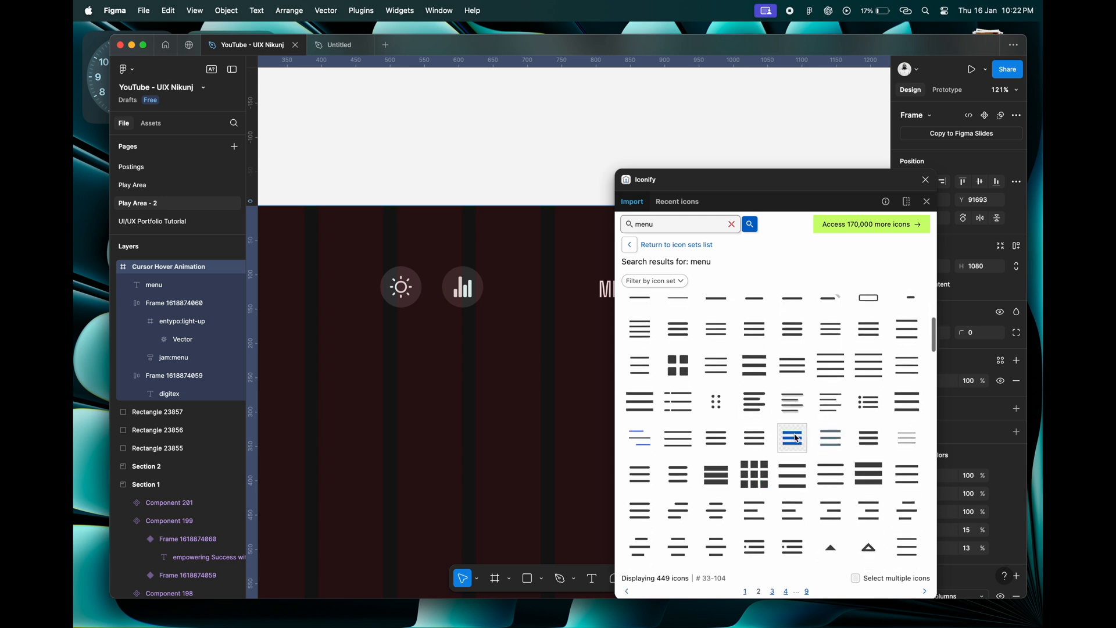
scroll(792, 471, down, 1)
click(810, 385)
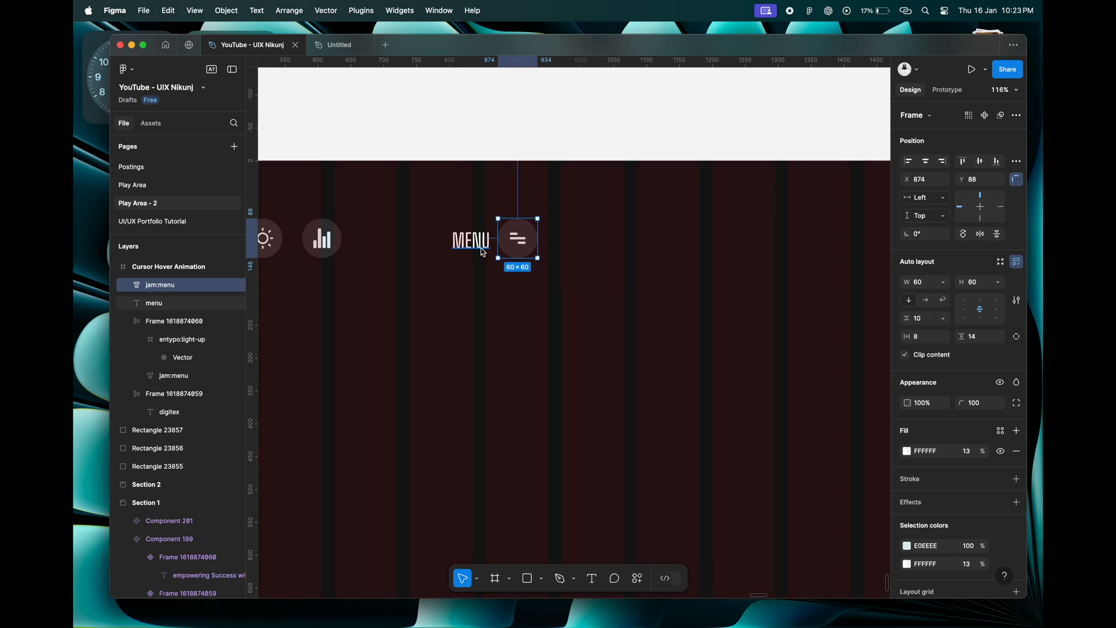
Recolour the menu text to E0EEEE by sampling the pale swatch.
click(471, 240)
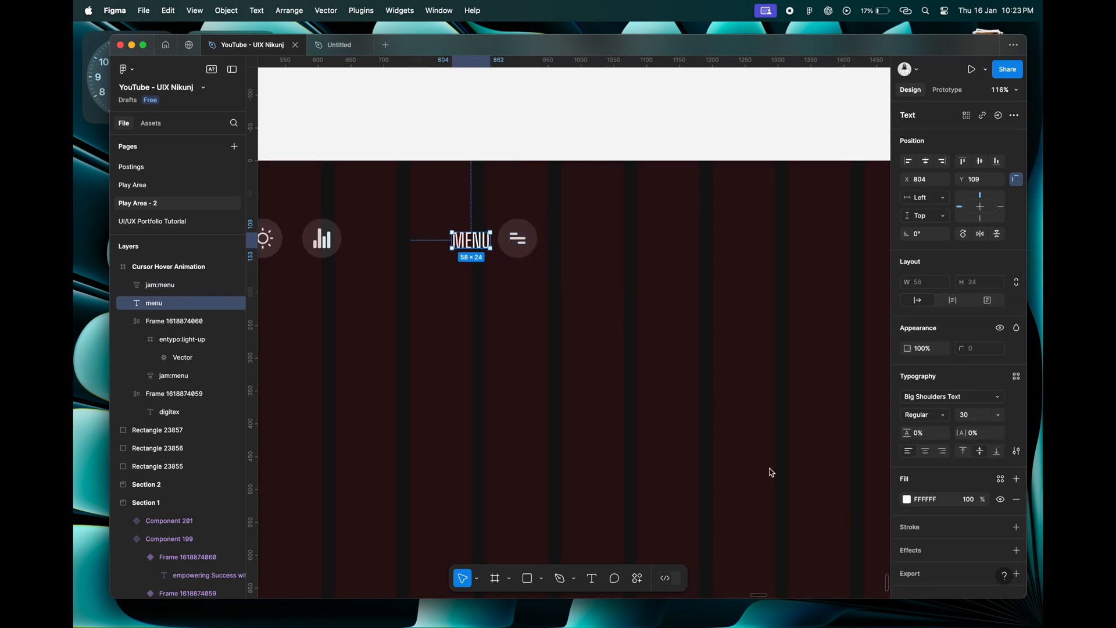
scroll(772, 472, down, 5)
scroll(772, 472, left, 3)
scroll(772, 473, down, 2)
click(921, 503)
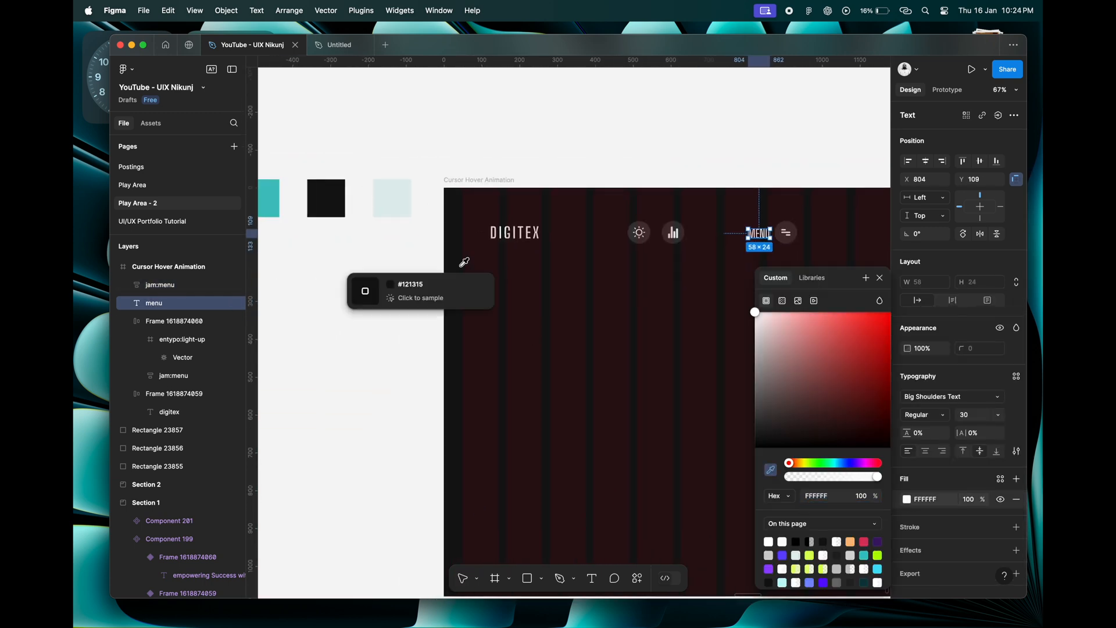
click(394, 199)
key(Escape)
Combine the menu text and its icon in a horizontal auto layout with a gap of 16.
scroll(748, 246, right, 2)
scroll(748, 246, up, 1)
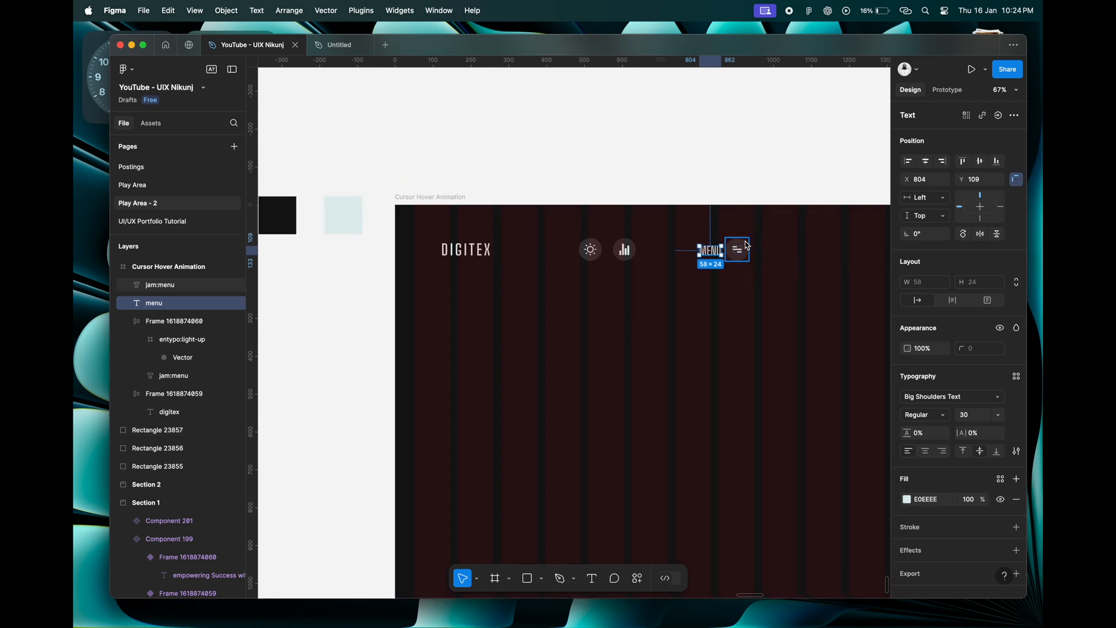
shift+click(749, 246)
key(shift+a)
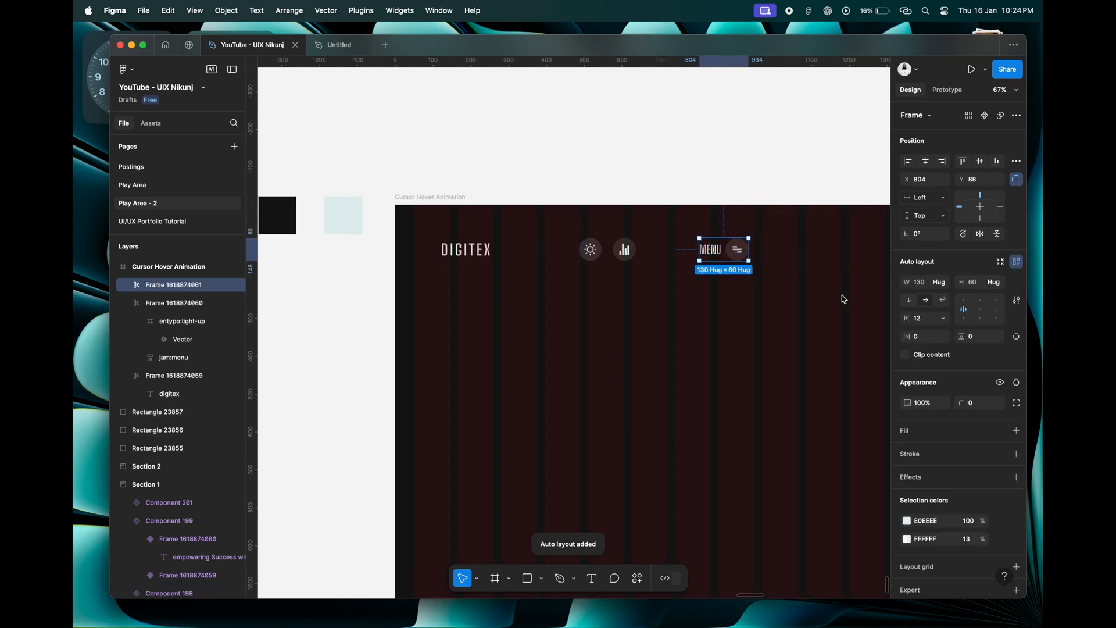
text(16)
key(Tab)
Give the menu group 40 horizontal and 40 vertical padding and line it up with the other header items.
click(667, 280)
click(488, 251)
click(733, 251)
click(929, 339)
text(40)
key(Tab)
text(40)
key(Tab)
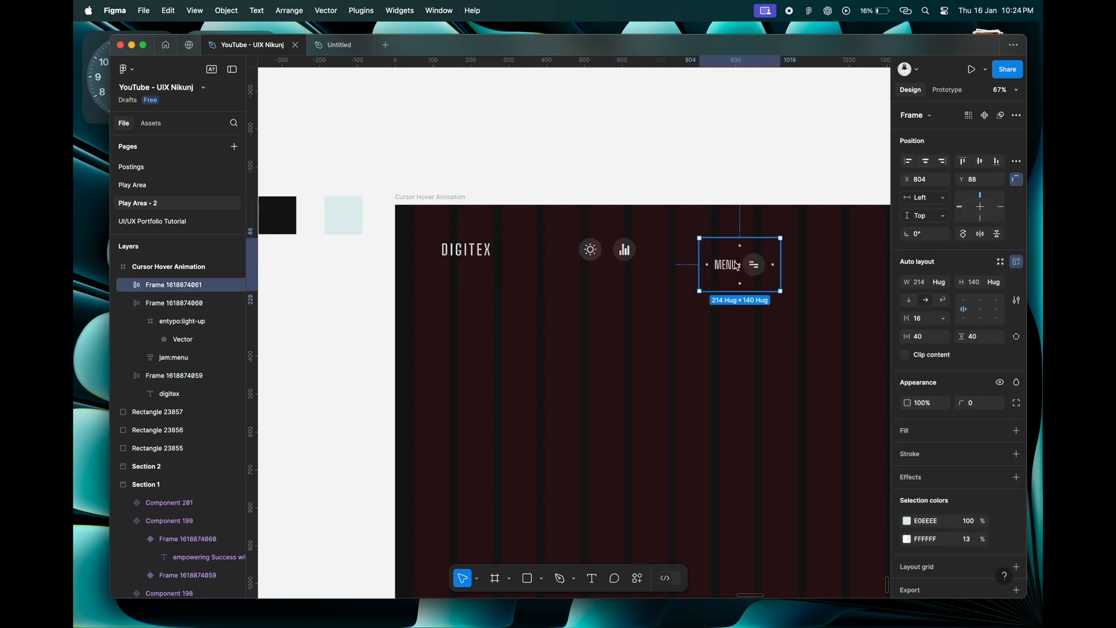
click(476, 256)
shift+click(589, 267)
shift+click(720, 257)
Combine the digitex logo, the icon pair and the menu group in one auto layout header row.
click(489, 253)
click(602, 252)
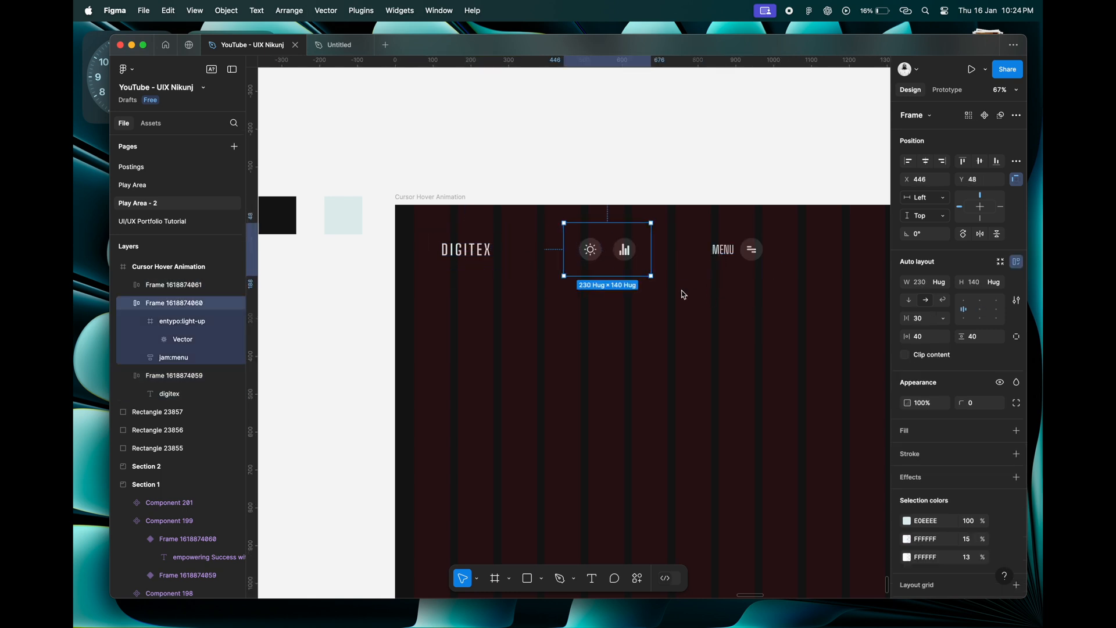
click(466, 250)
click(599, 249)
click(591, 250)
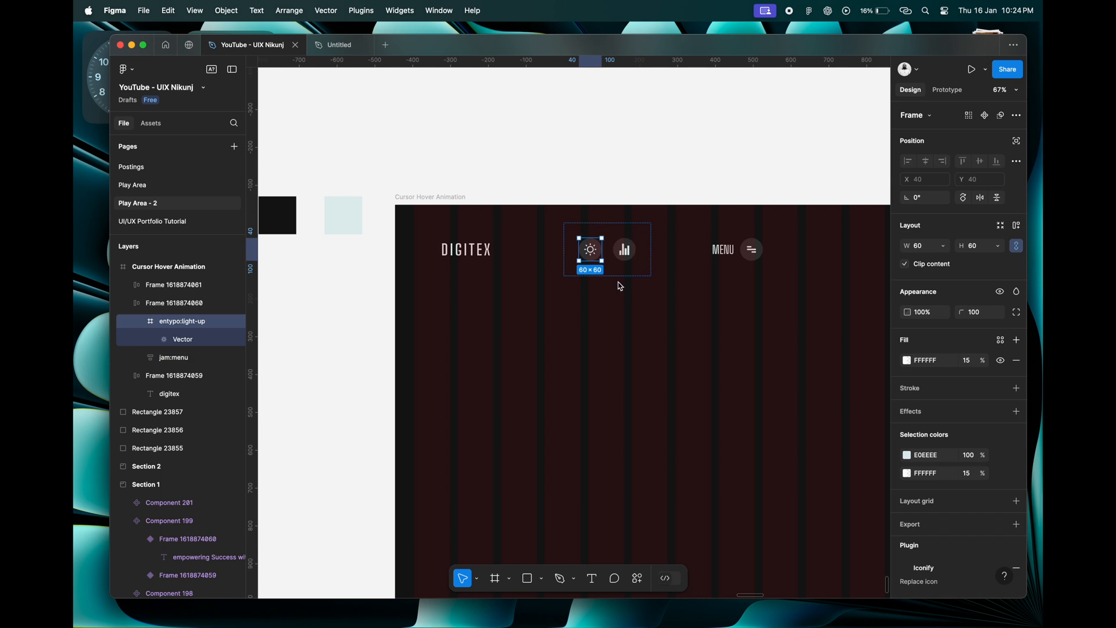
click(463, 252)
shift+click(602, 255)
shift+click(740, 256)
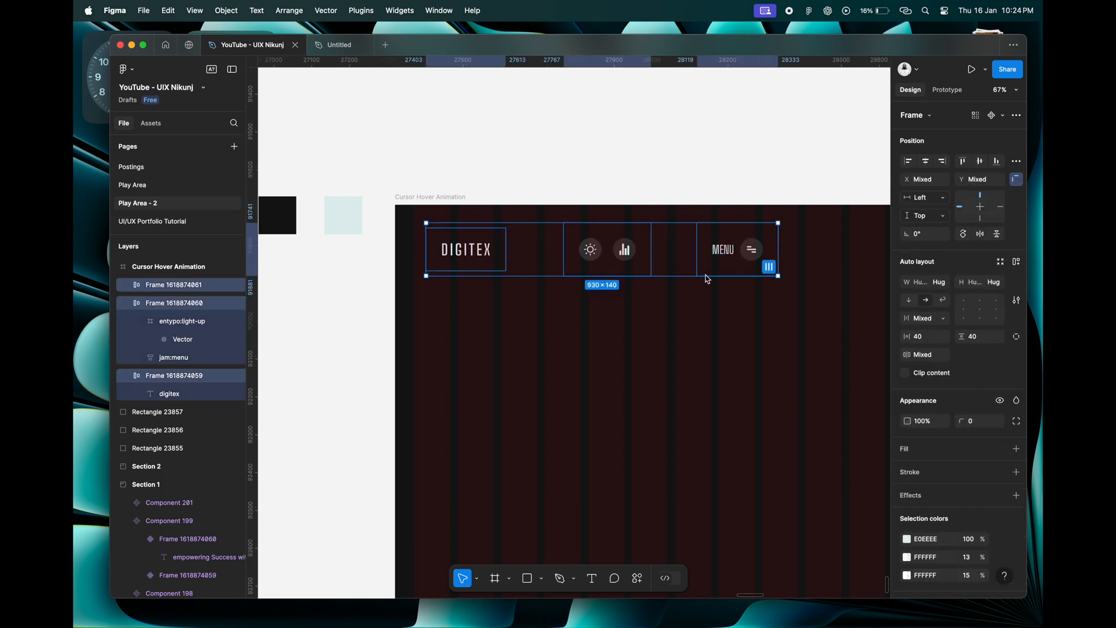
key(shift+a)
click(717, 247)
click(488, 255)
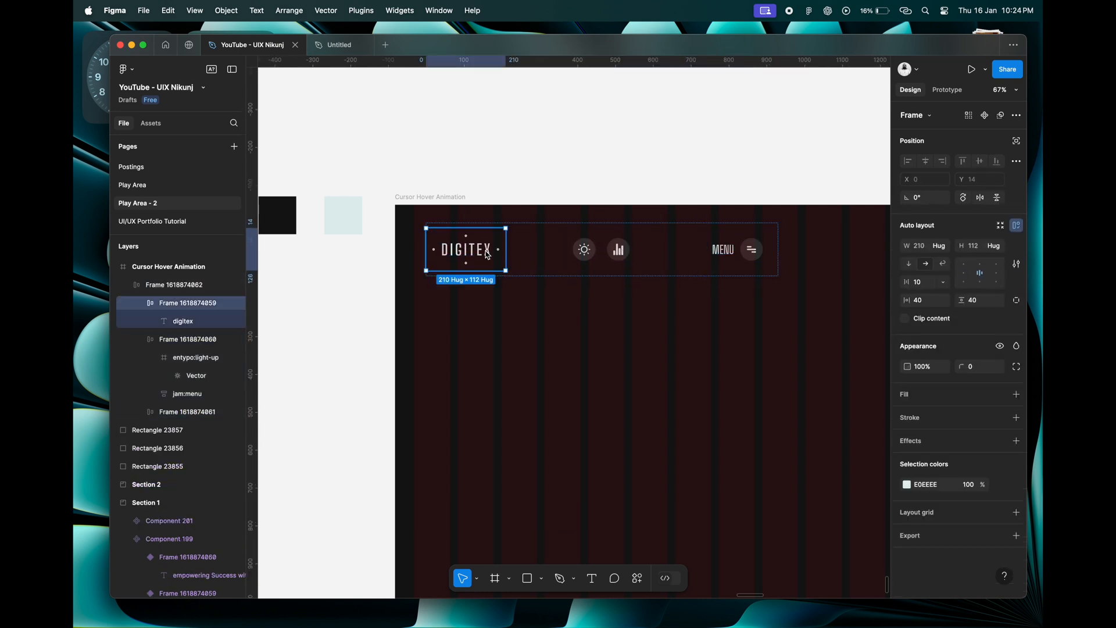
Centre the header row horizontally in the frame and set its item spacing to Auto.
click(549, 263)
scroll(524, 308, down, 4)
click(926, 162)
click(927, 321)
text(auto)
key(Tab)
Widen the header row to 1820 across the column grid and align it to the frame's top edge.
drag(497, 238, 382, 236)
drag(834, 234, 846, 235)
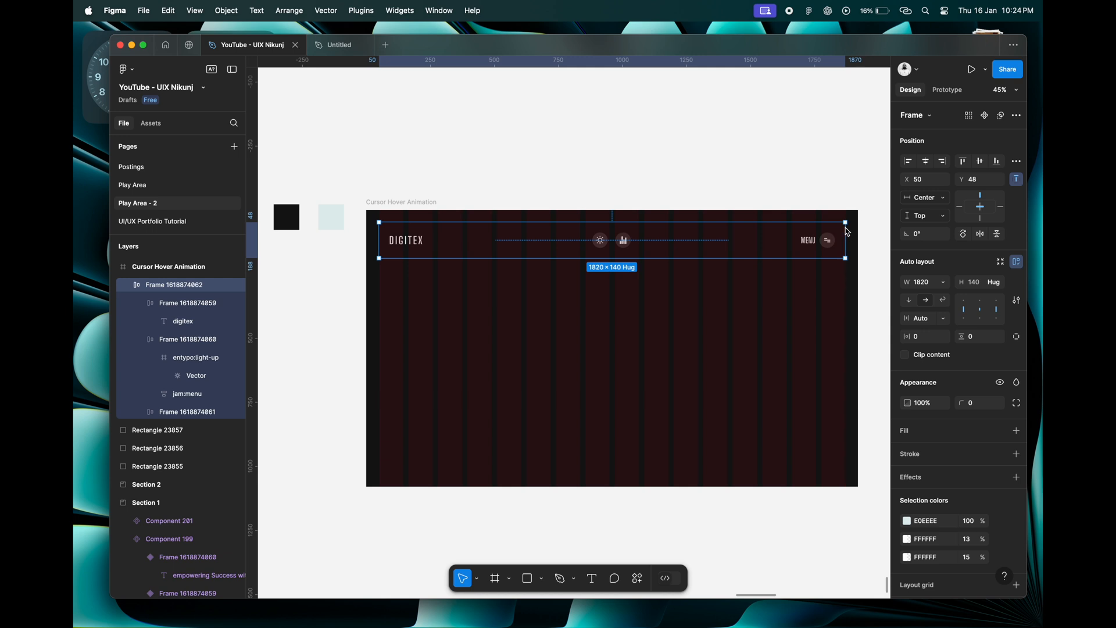
click(963, 160)
click(552, 316)
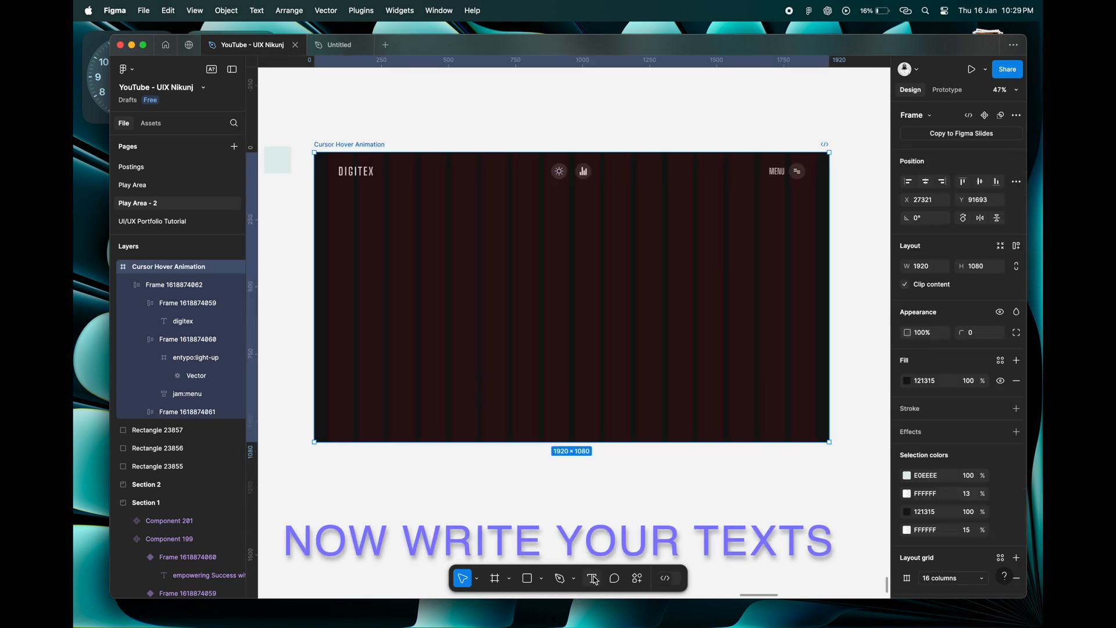
Add the heading text "Driving digital" below the header in the Cursor Hover Animation frame.
click(592, 579)
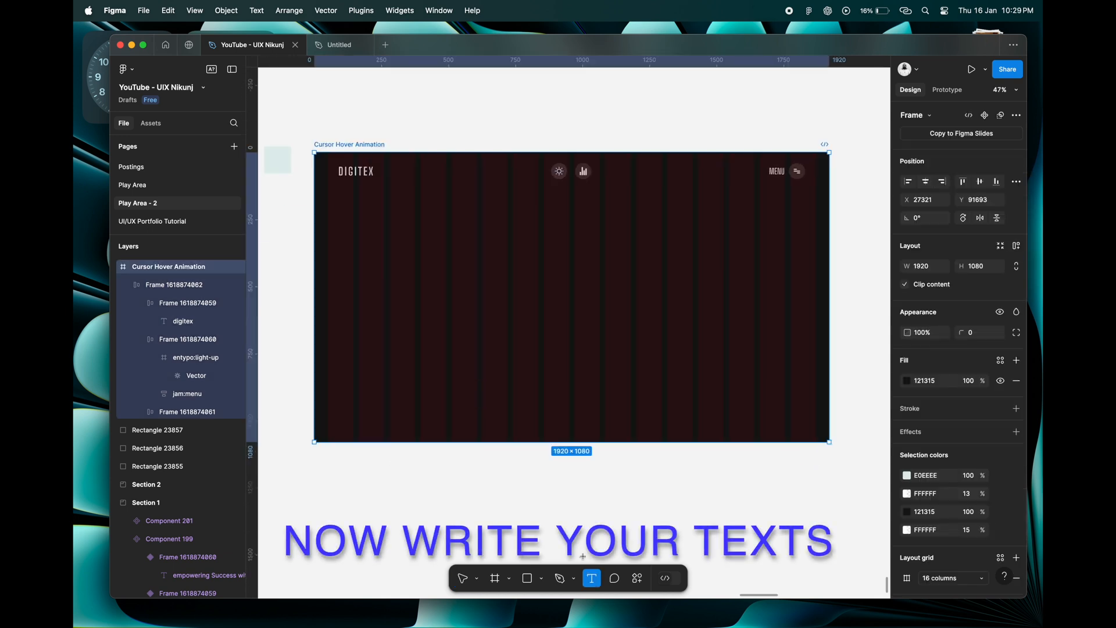
scroll(476, 251, up, 3)
click(446, 233)
text(D)
text(ril)
text(vin)
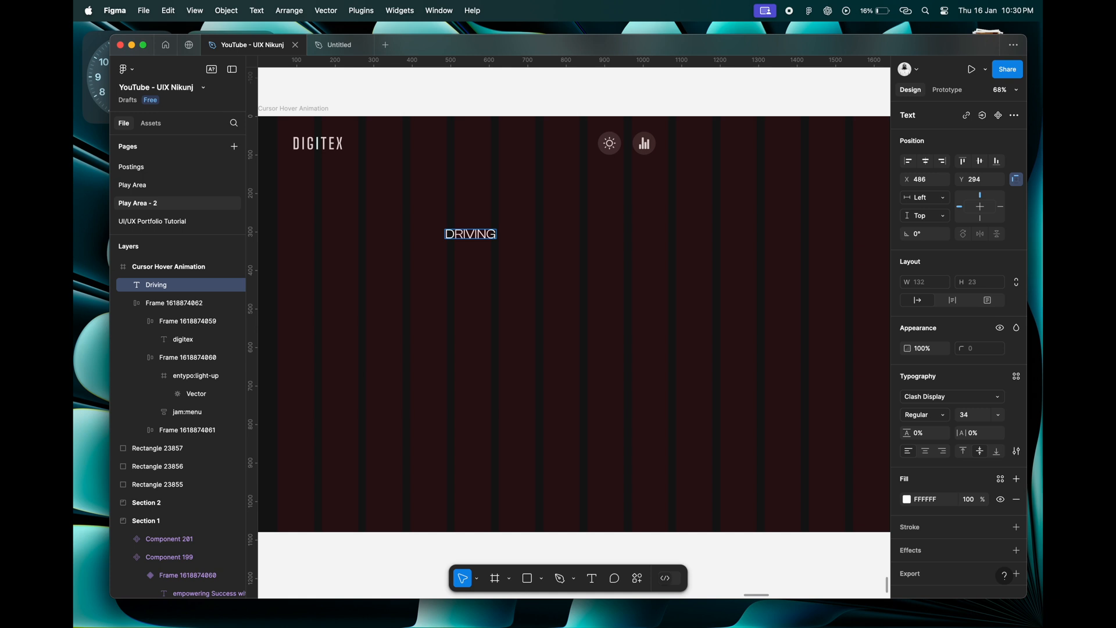
text(g digital)
key(Escape)
Set the "Driving digital" heading to Bold weight and font size 100.
click(921, 415)
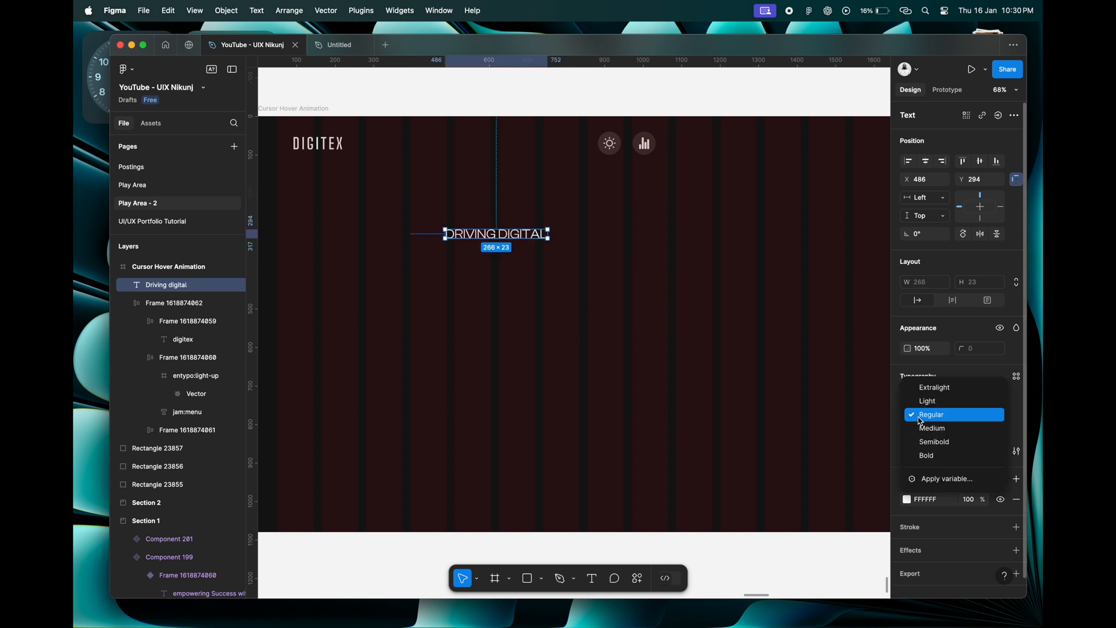
click(929, 456)
click(981, 418)
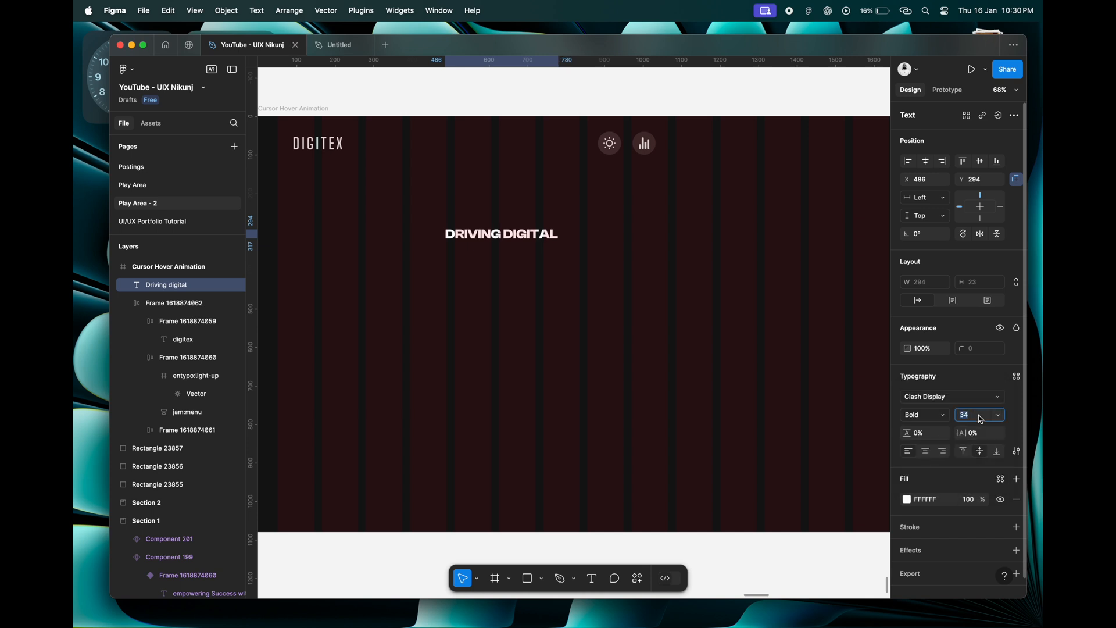
text(100)
key(Tab)
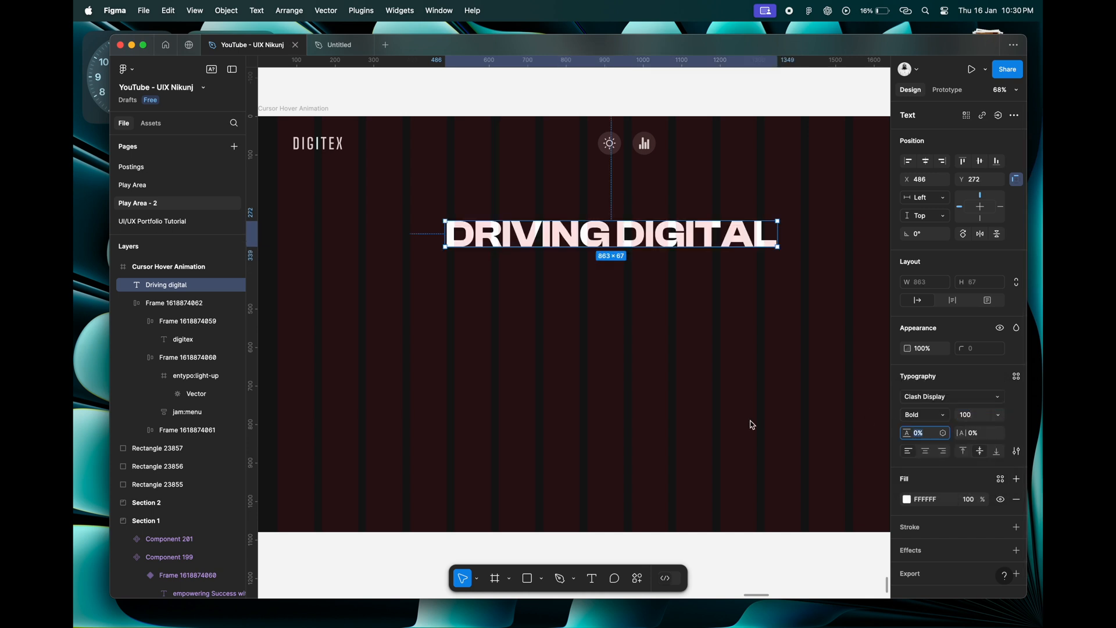
scroll(563, 312, down, 3)
scroll(564, 311, right, 1)
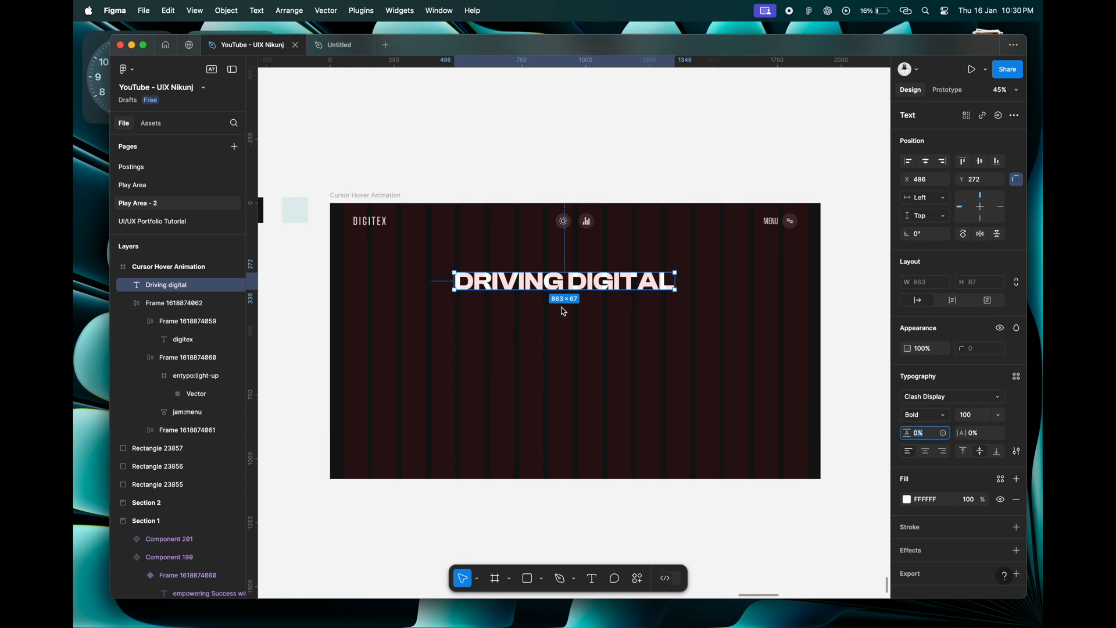
Duplicate the "DRIVING DIGITAL" heading directly below the original, at about Y 437.
click(576, 314)
scroll(574, 312, up, 3)
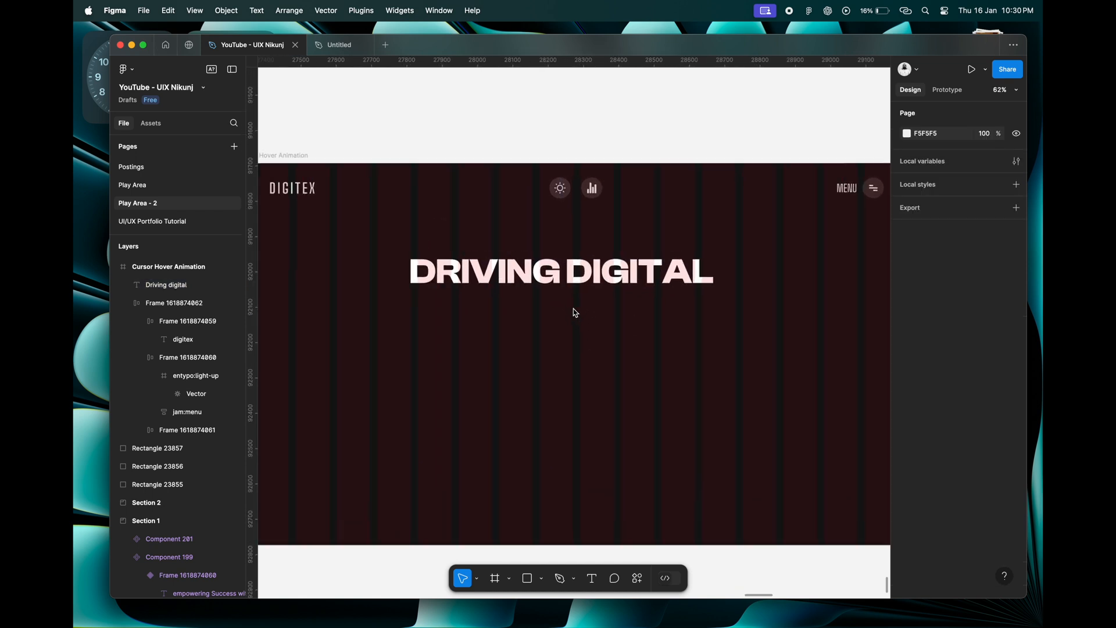
click(582, 283)
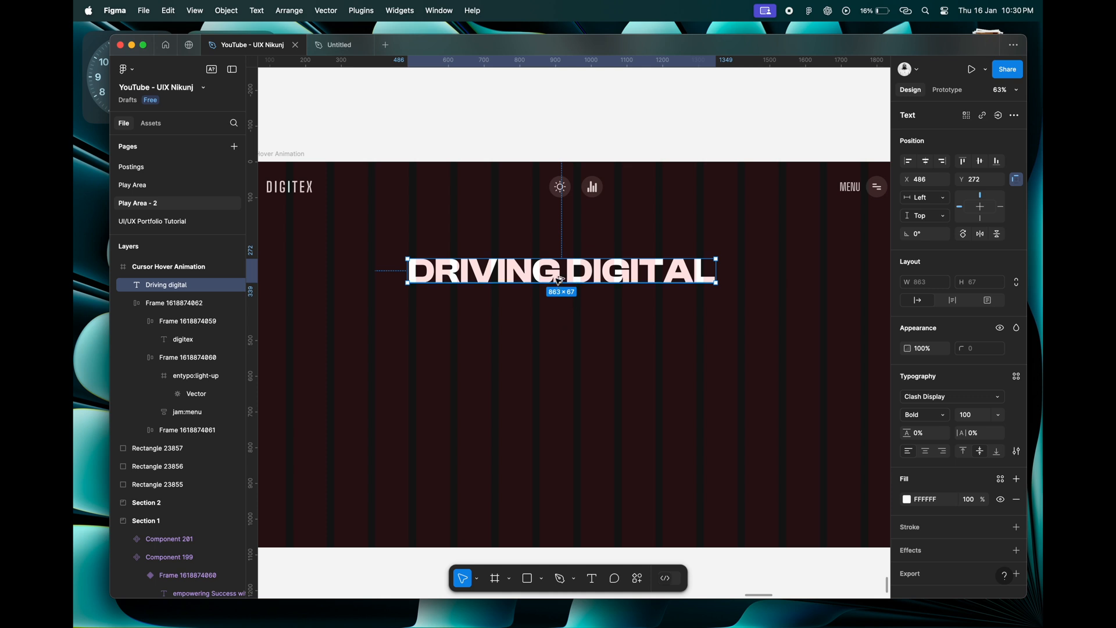
drag(560, 278, 559, 337)
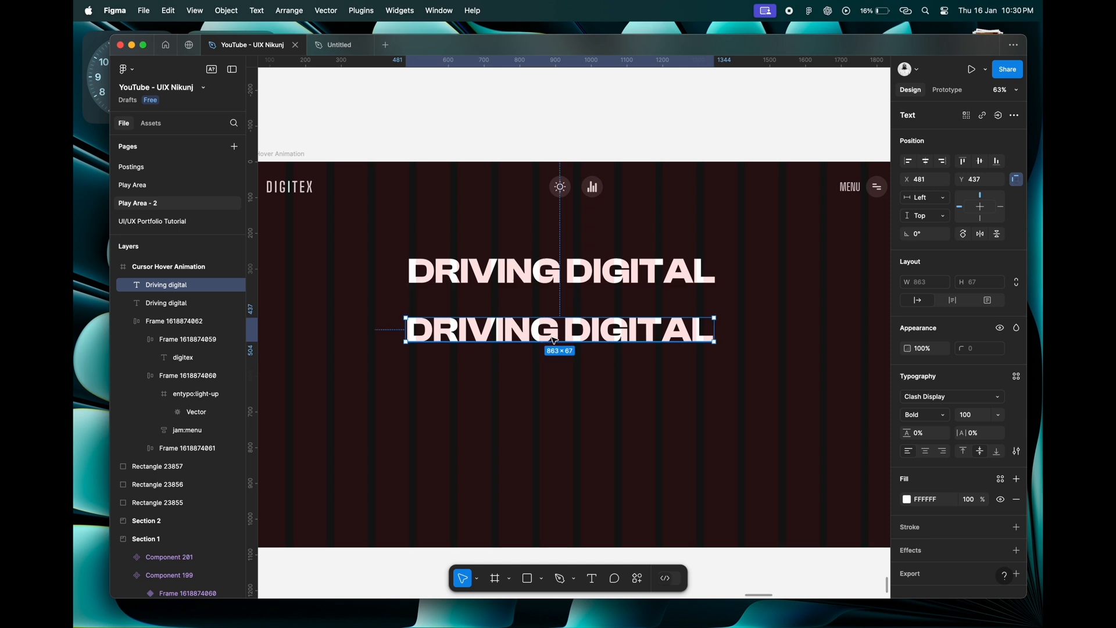
Change the duplicated heading's text to "INNOVATION FORWARD".
double_click(572, 332)
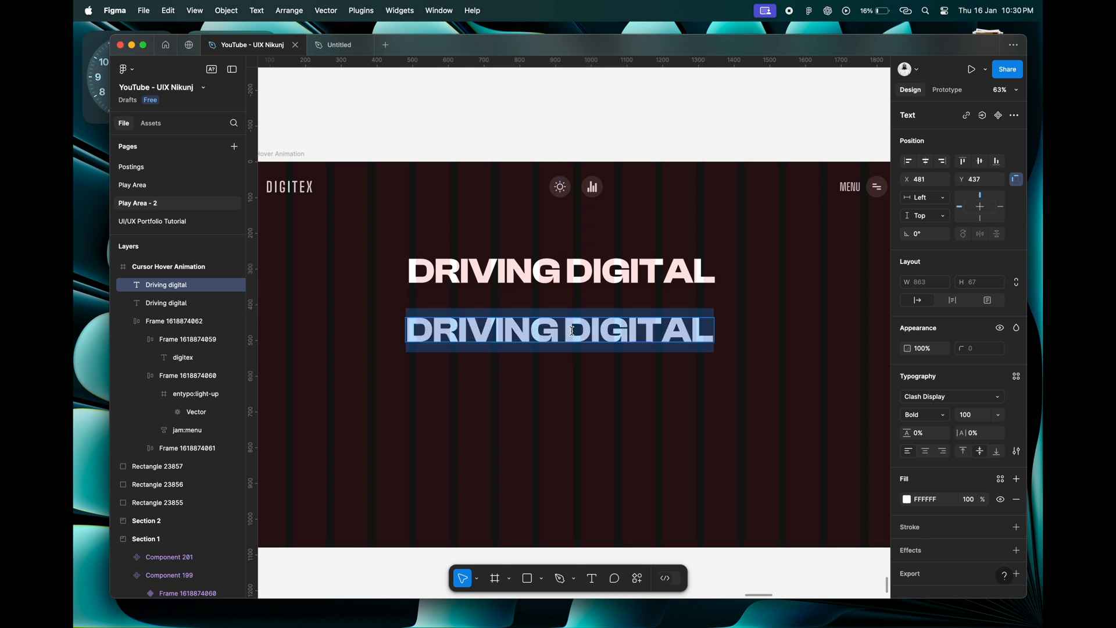
text(i)
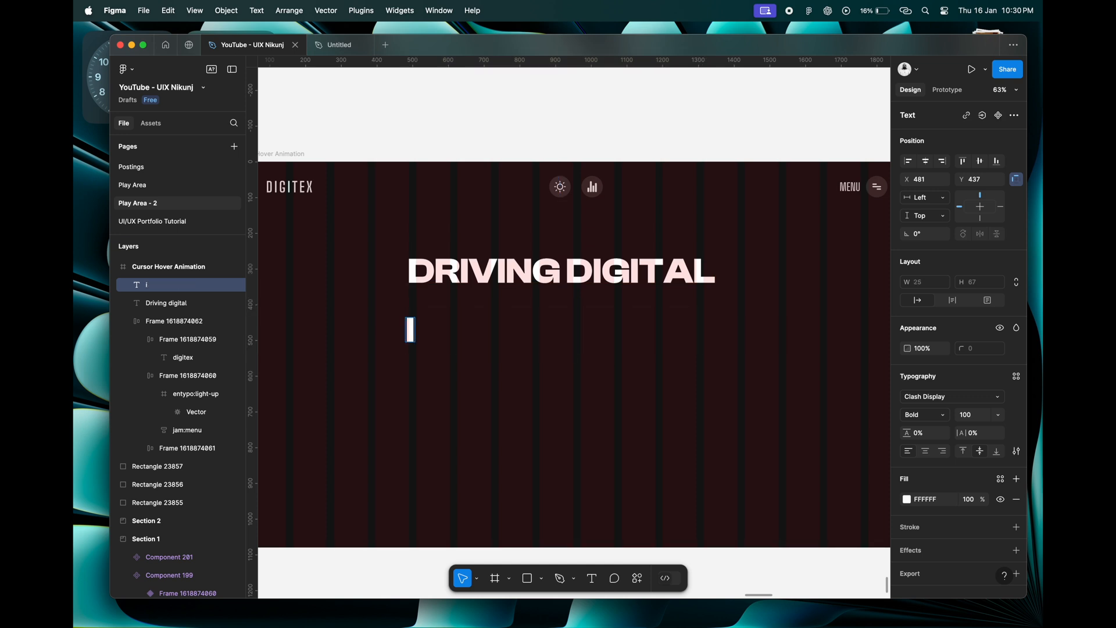
text(NNOVA)
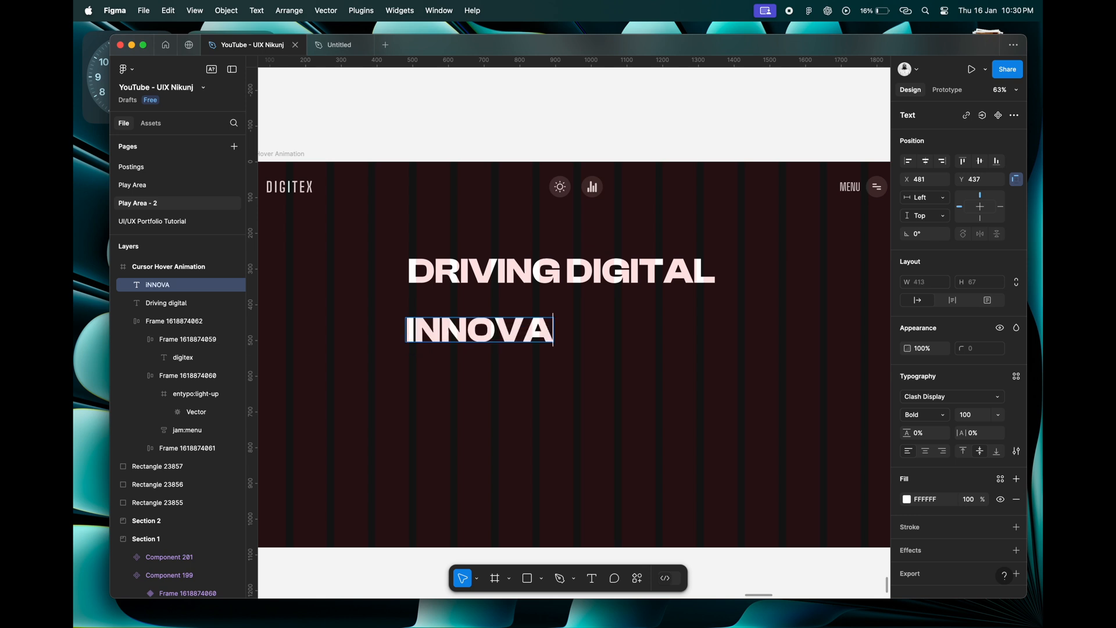
text(TION FORWA)
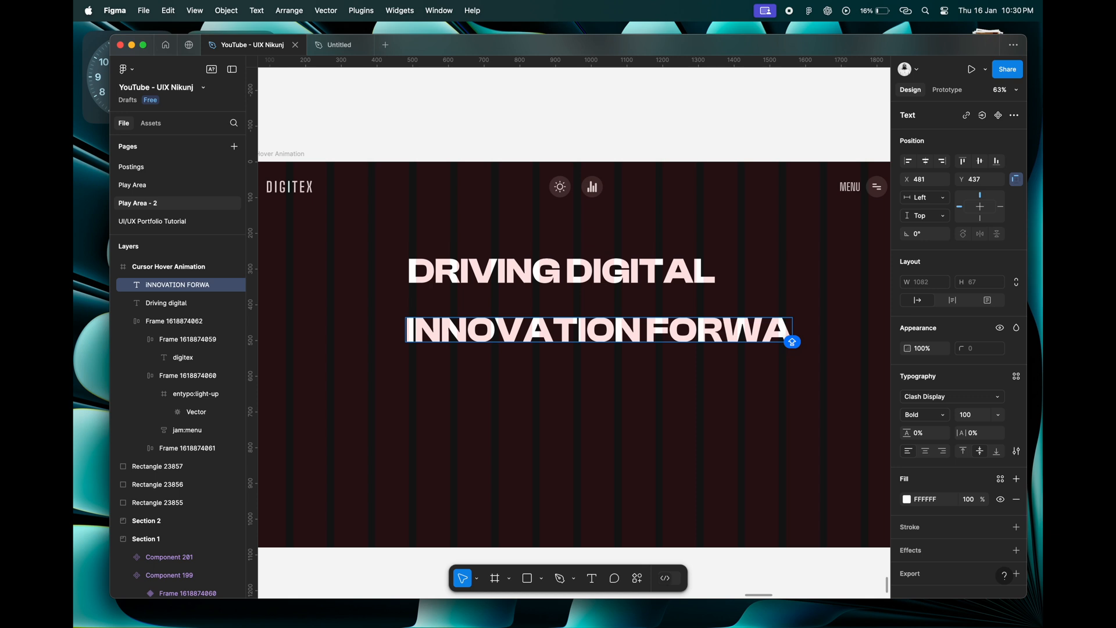
text(RD)
click(644, 330)
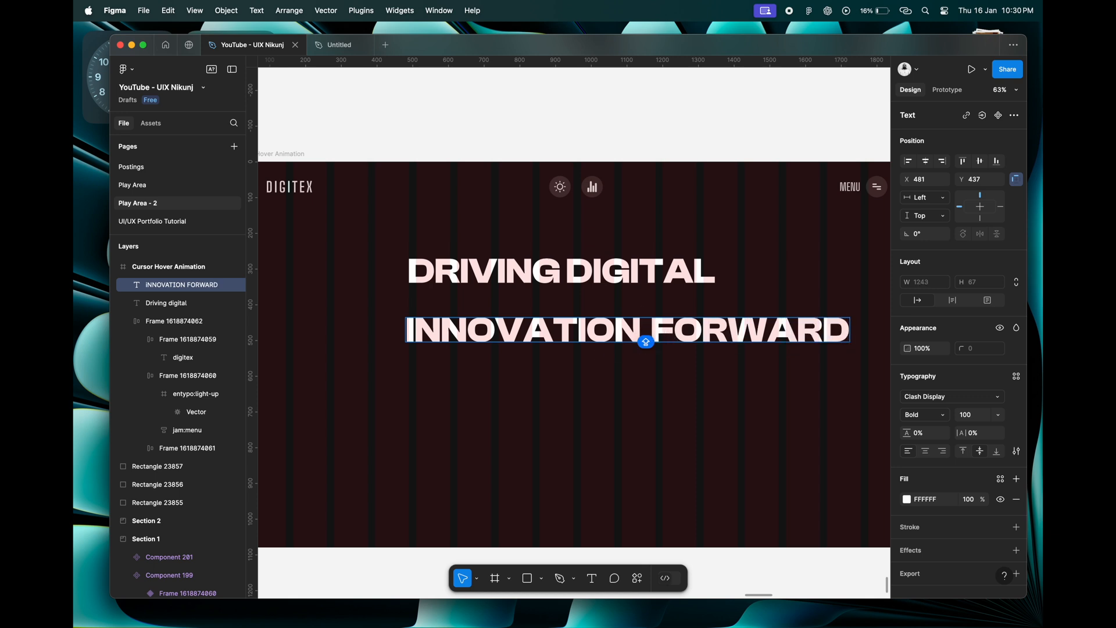
key(Escape)
Position the "INNOVATION FORWARD" line beneath "DRIVING DIGITAL" at about X 321, Y 443.
scroll(608, 349, down, 5)
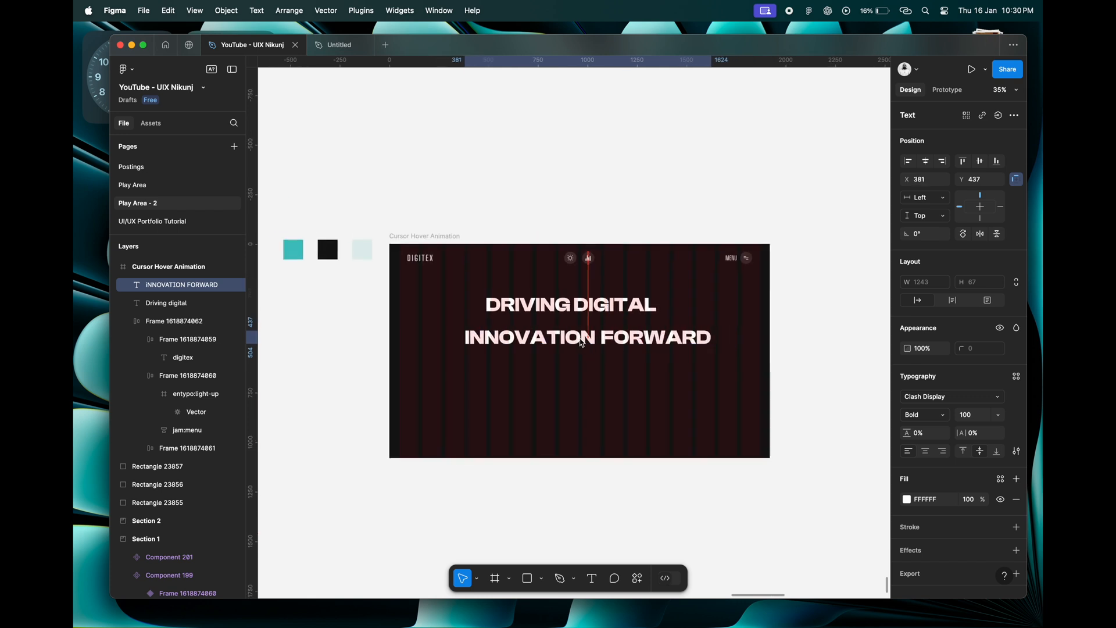
scroll(605, 344, up, 5)
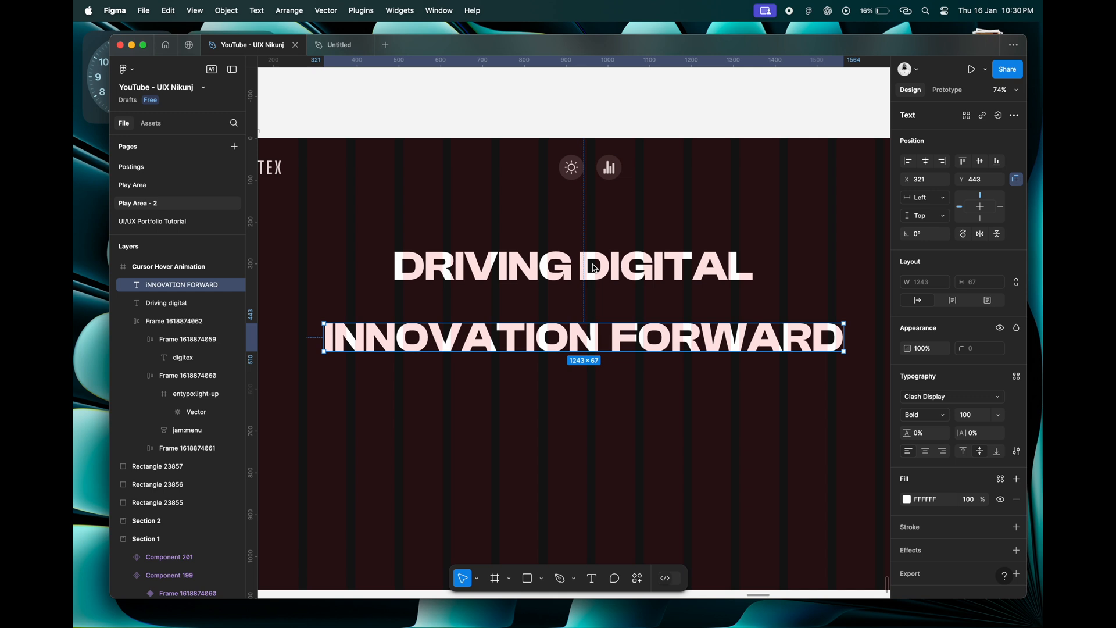
shift+click(591, 271)
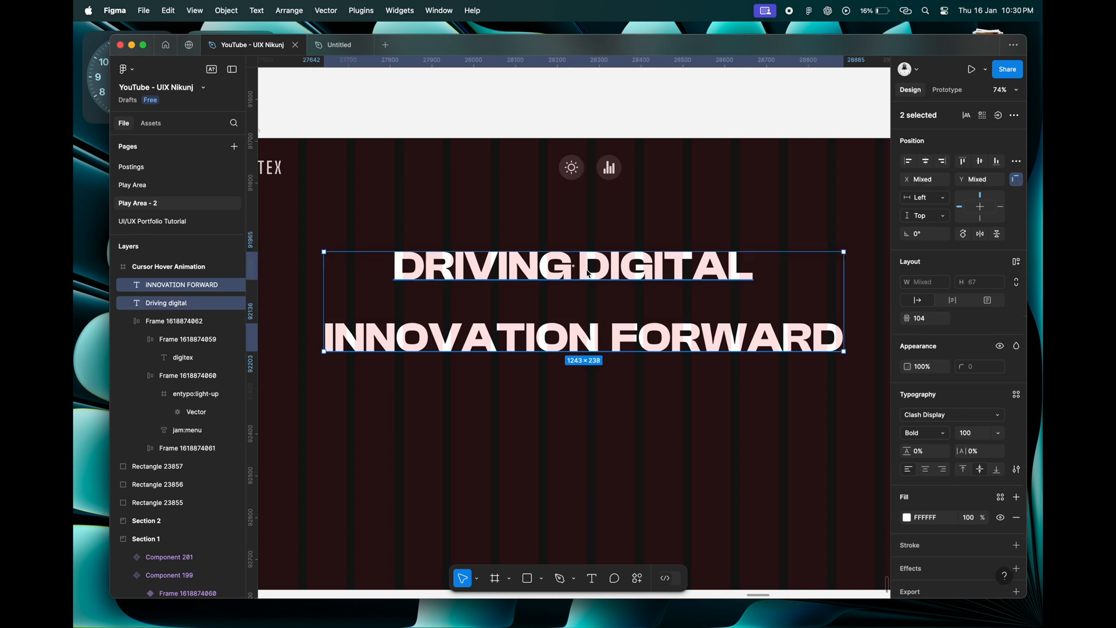
click(736, 343)
click(674, 272)
Give the "DRIVING DIGITAL" heading a line height of 117% and a text box height of 117.
scroll(654, 278, down, 2)
drag(654, 274, 652, 292)
scroll(599, 244, down, 3)
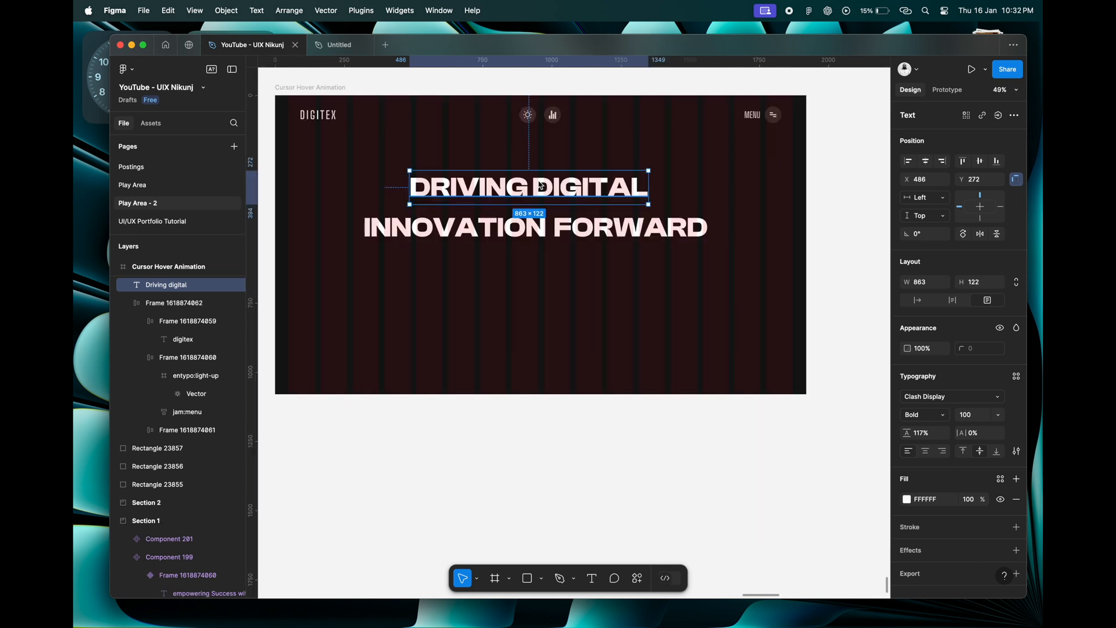
click(979, 281)
text(118)
key(Return)
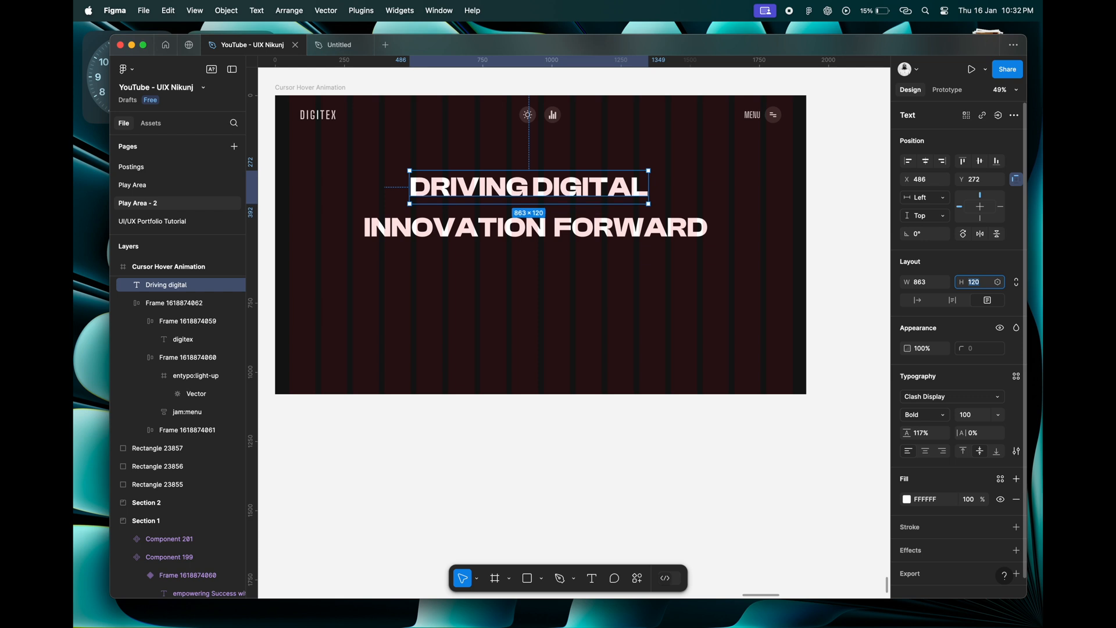
key(Down)
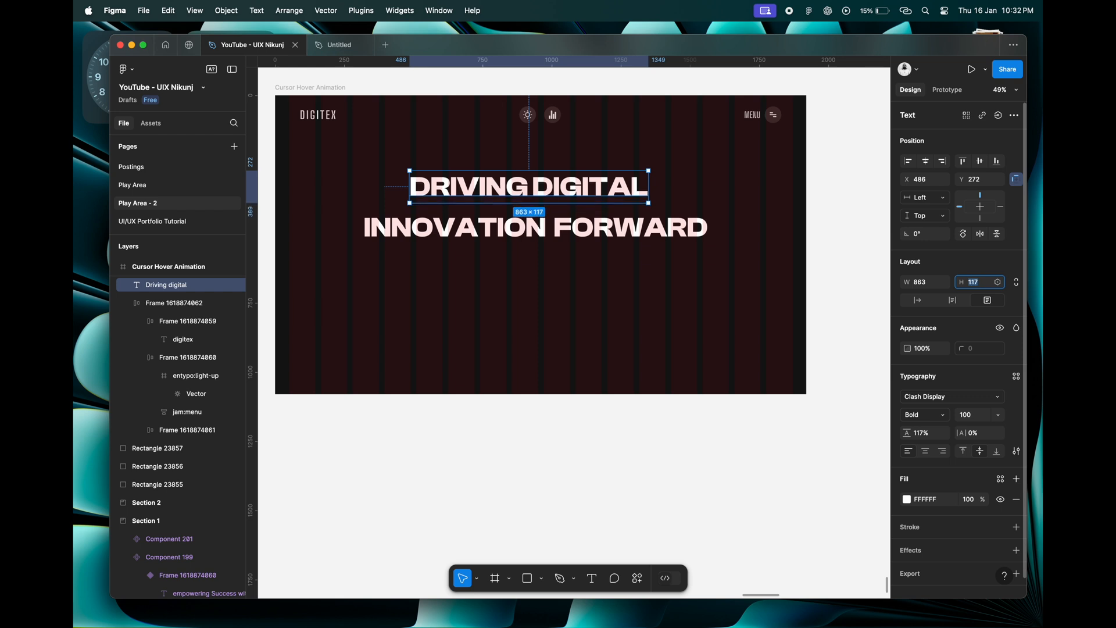
Switch the "INNOVATION FORWARD" text to fixed size and set its height to 117.
click(688, 233)
click(989, 301)
click(984, 288)
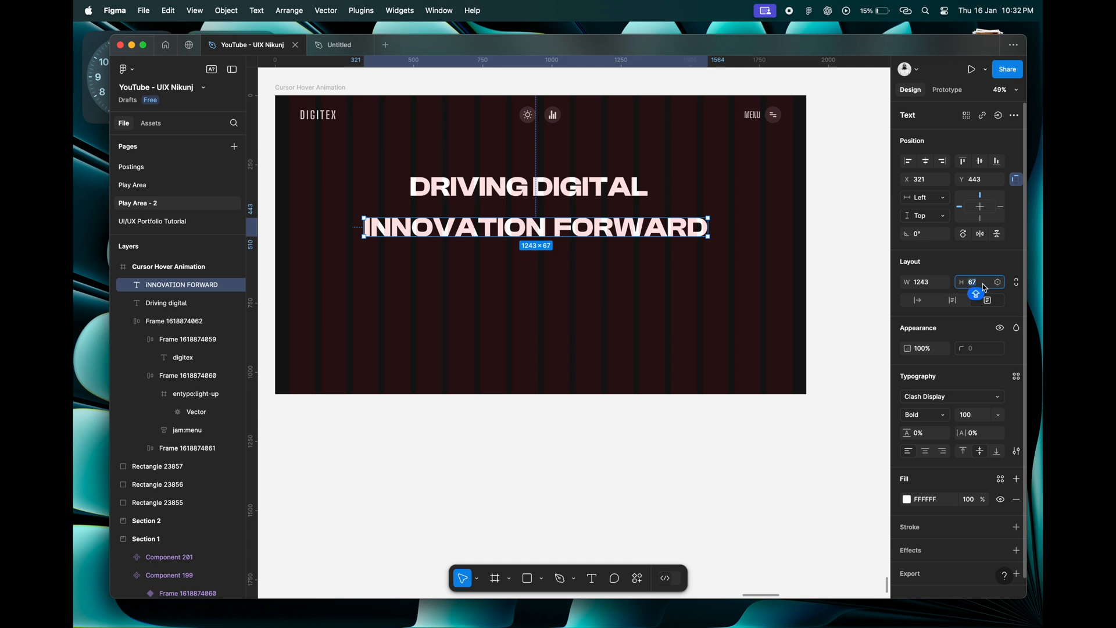
text(117)
key(Return)
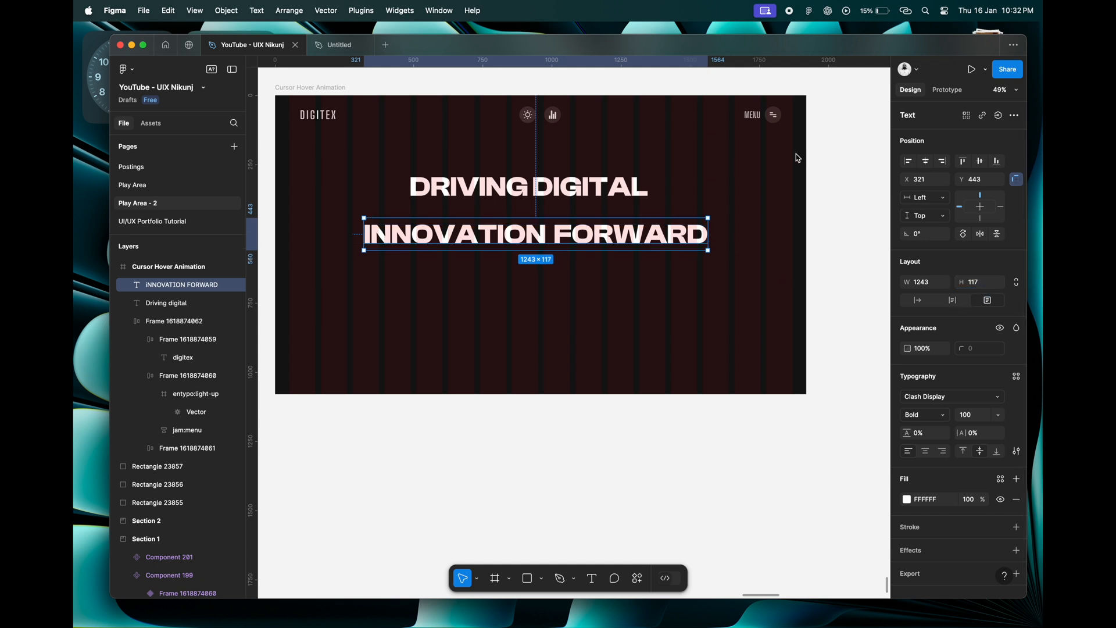
click(687, 325)
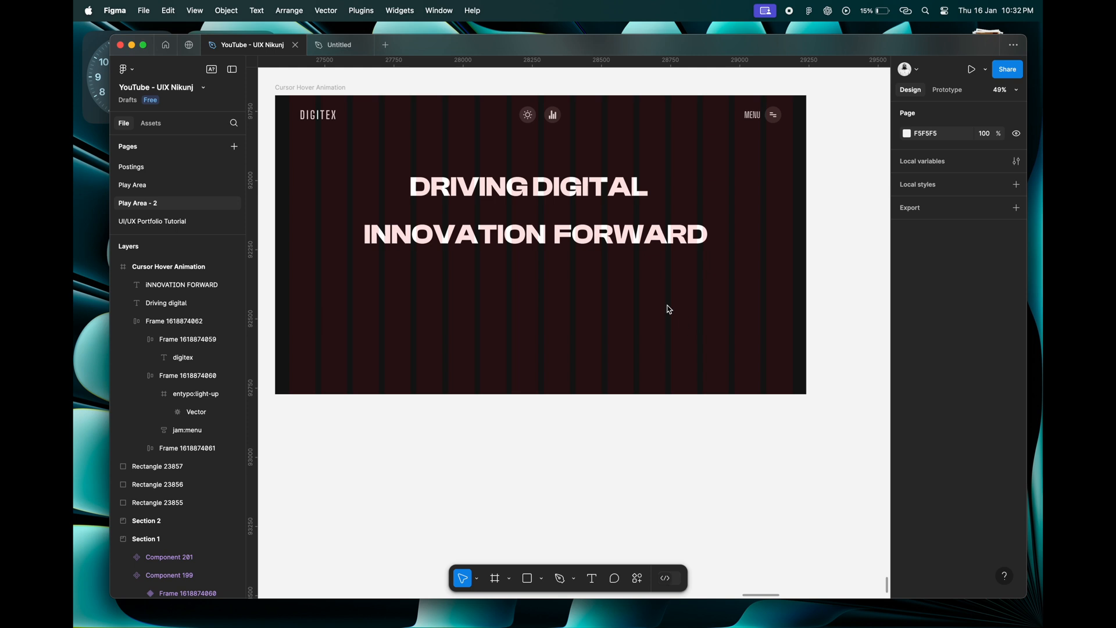
click(633, 243)
click(568, 198)
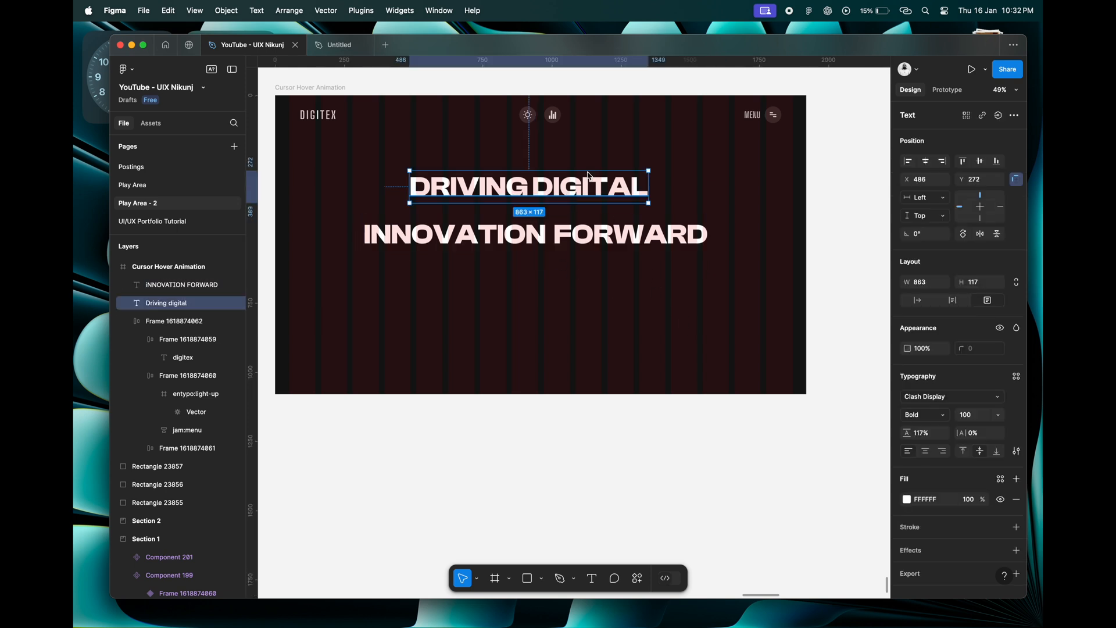
click(590, 249)
click(564, 196)
click(576, 282)
scroll(576, 282, down, 4)
scroll(576, 282, up, 4)
scroll(577, 283, up, 1)
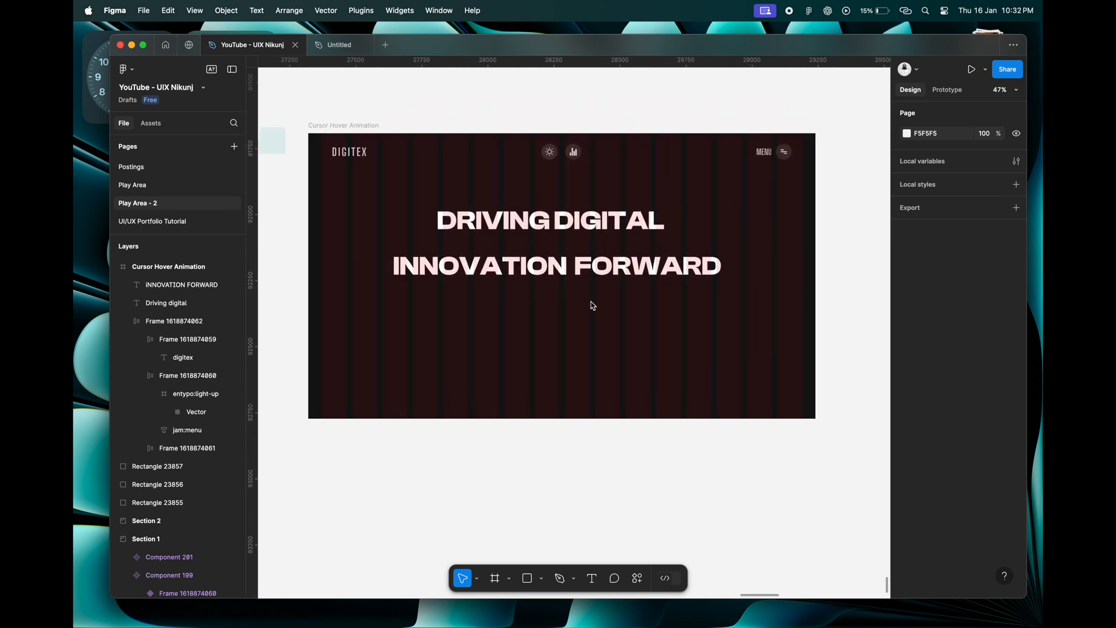
Set the vertical spacing between the "DRIVING DIGITAL" and "INNOVATION FORWARD" headings to 0.
click(595, 230)
click(620, 271)
click(596, 228)
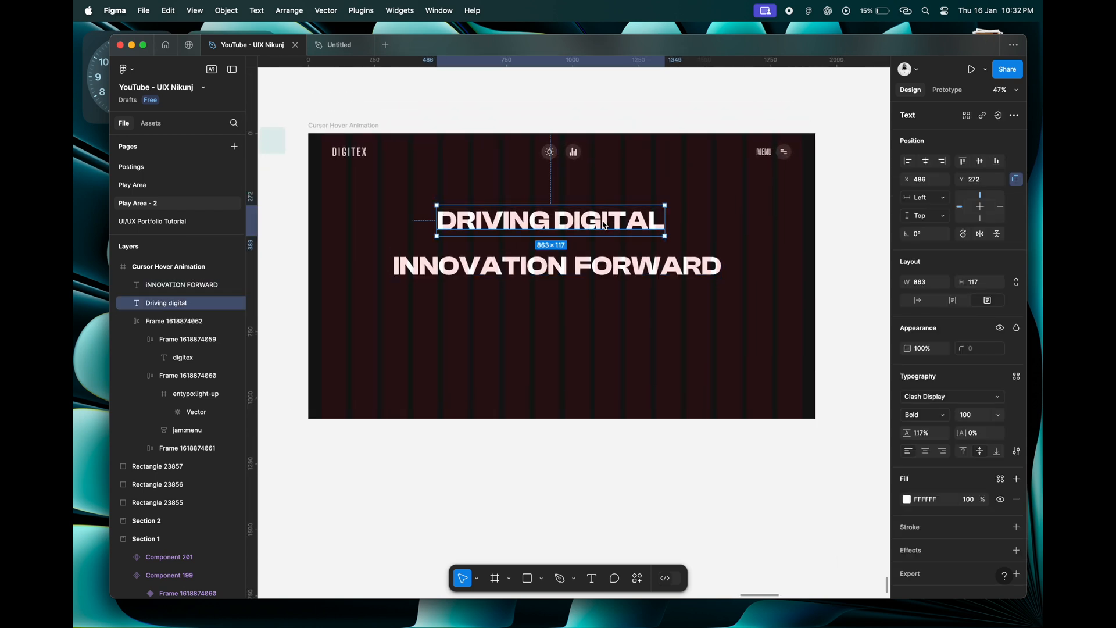
shift+click(612, 276)
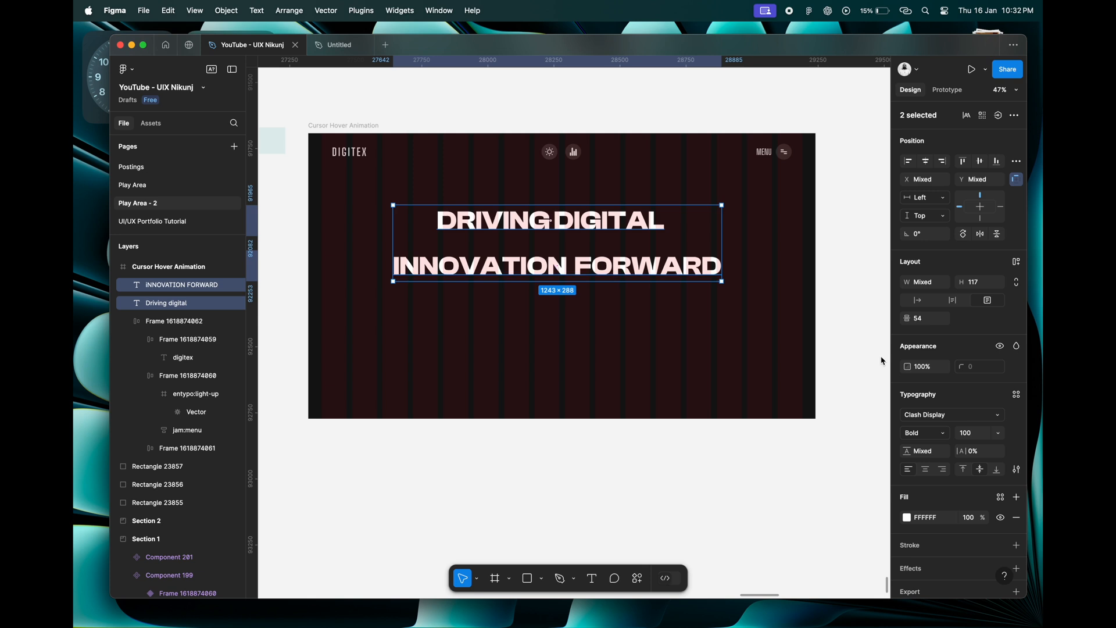
key(Return)
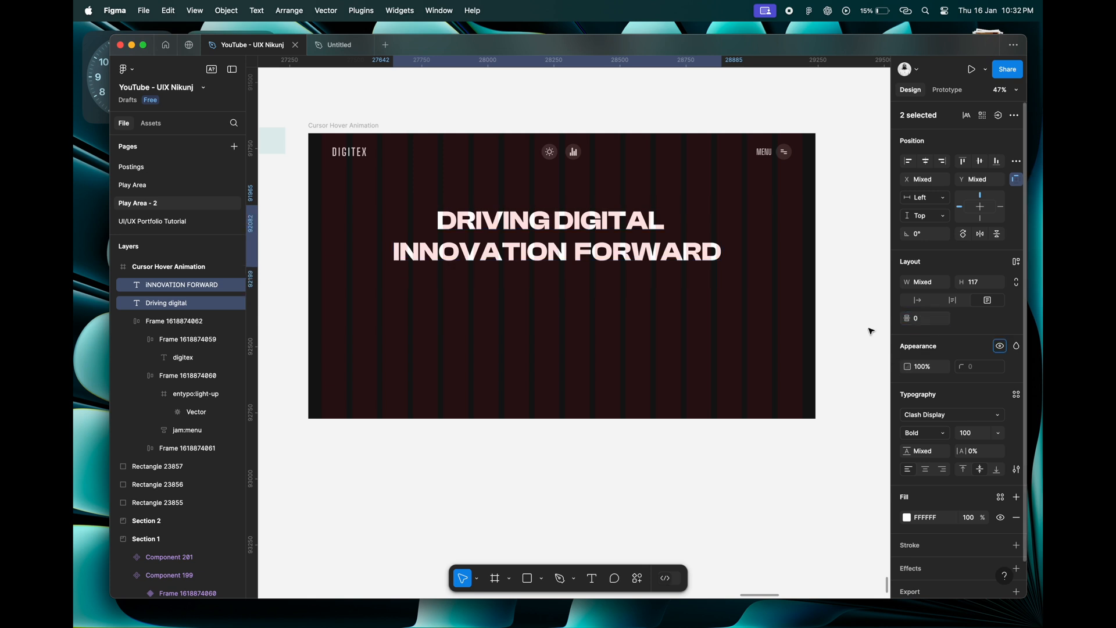
click(665, 318)
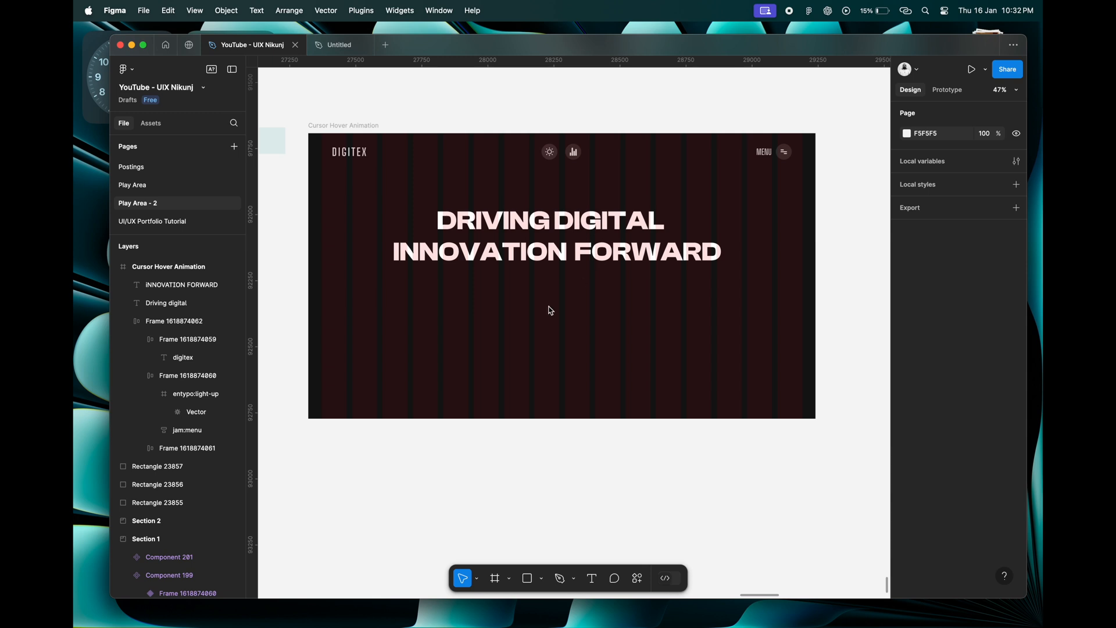
Add a new text layer reading "EMPOWERING" below the two heading lines in the frame.
scroll(551, 310, up, 5)
scroll(551, 310, left, 1)
scroll(551, 311, down, 2)
click(592, 578)
click(468, 321)
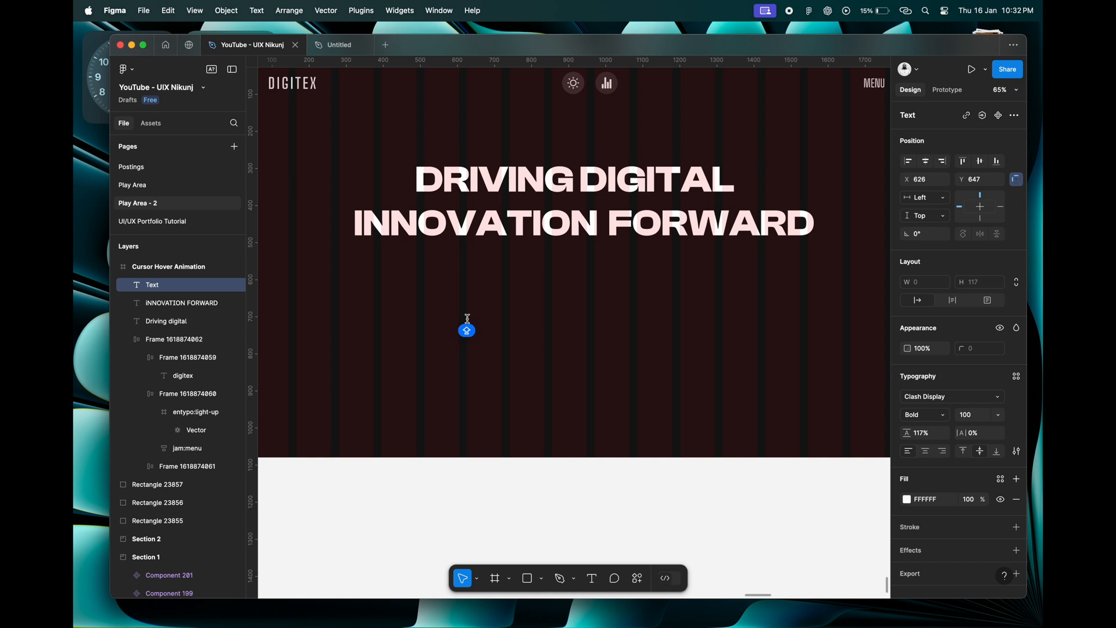
text(EMPO)
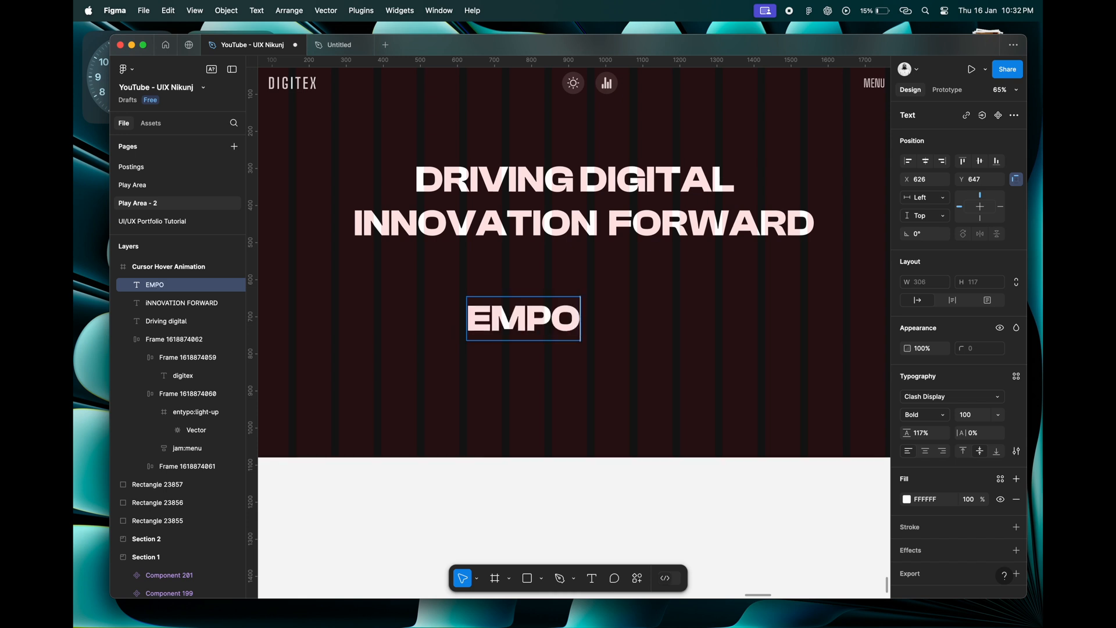
text(WERING)
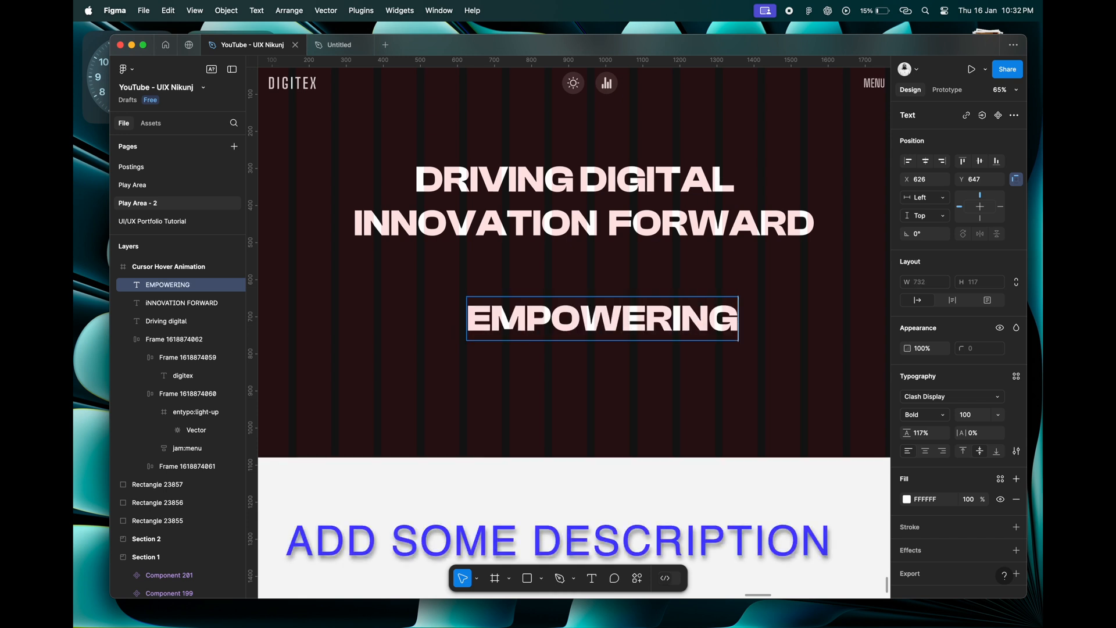
key(Escape)
Set the "EMPOWERING" text to DM Sans Regular at font size 24.
click(924, 414)
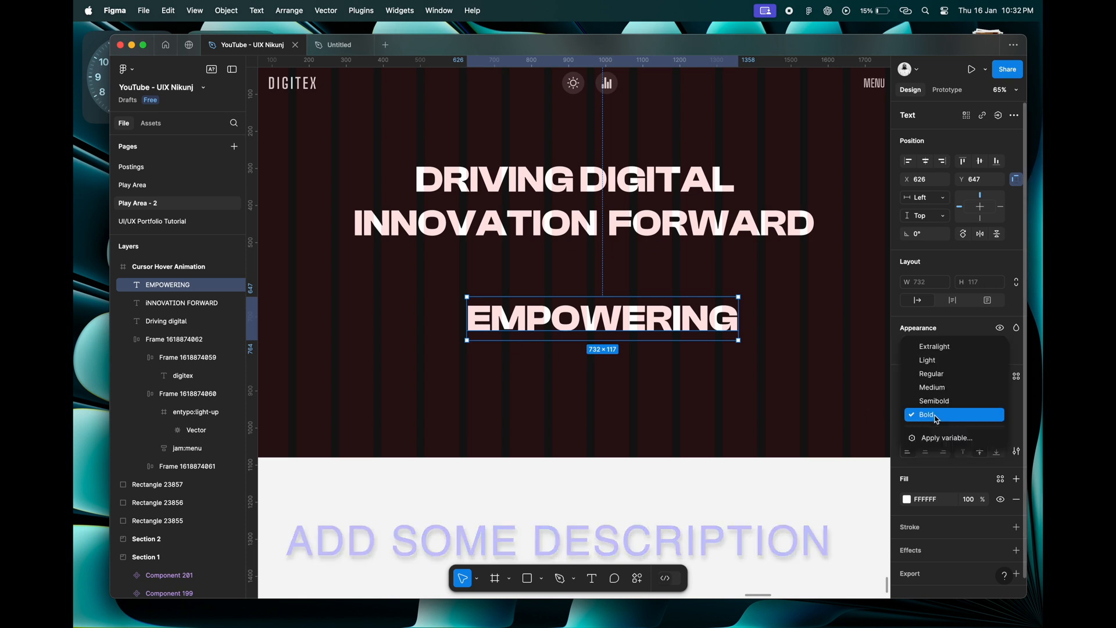
click(940, 379)
click(921, 400)
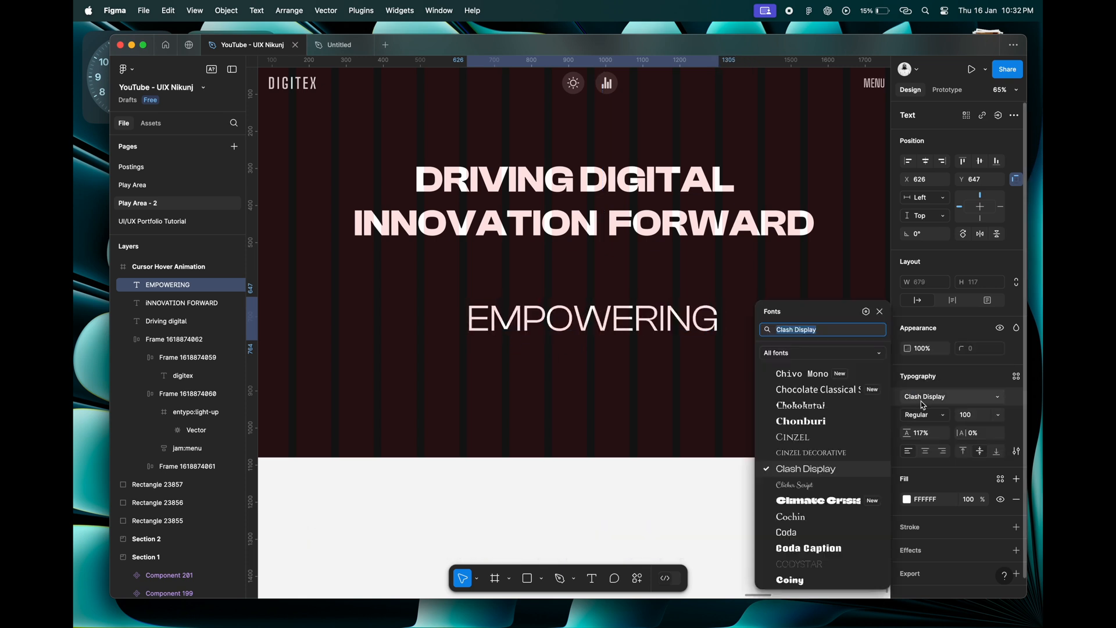
text(DM)
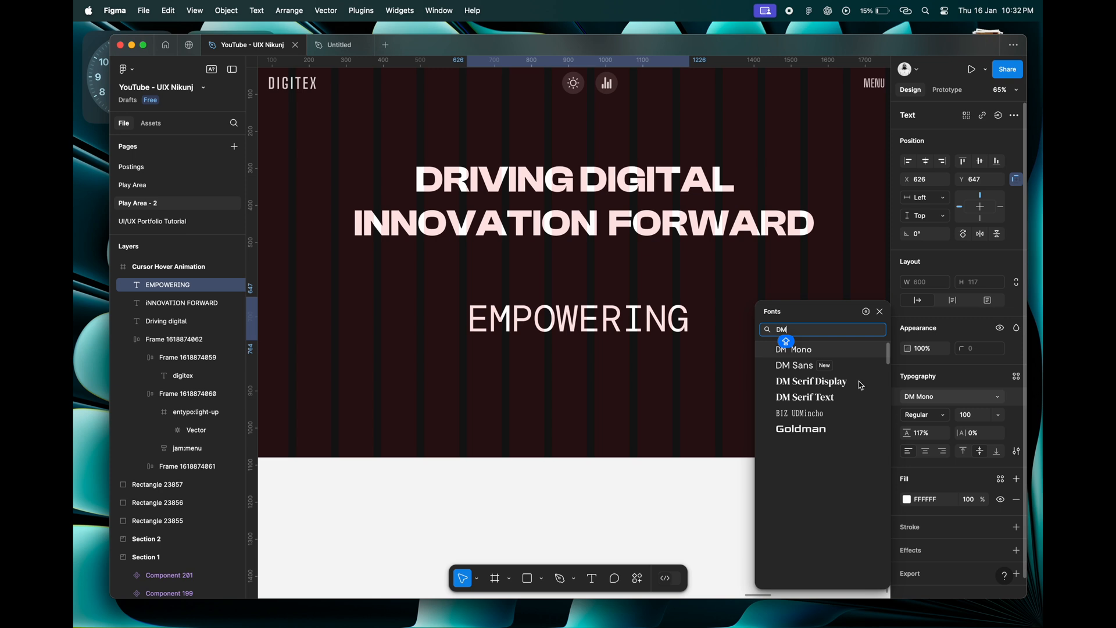
click(831, 367)
click(968, 416)
text(24)
key(Return)
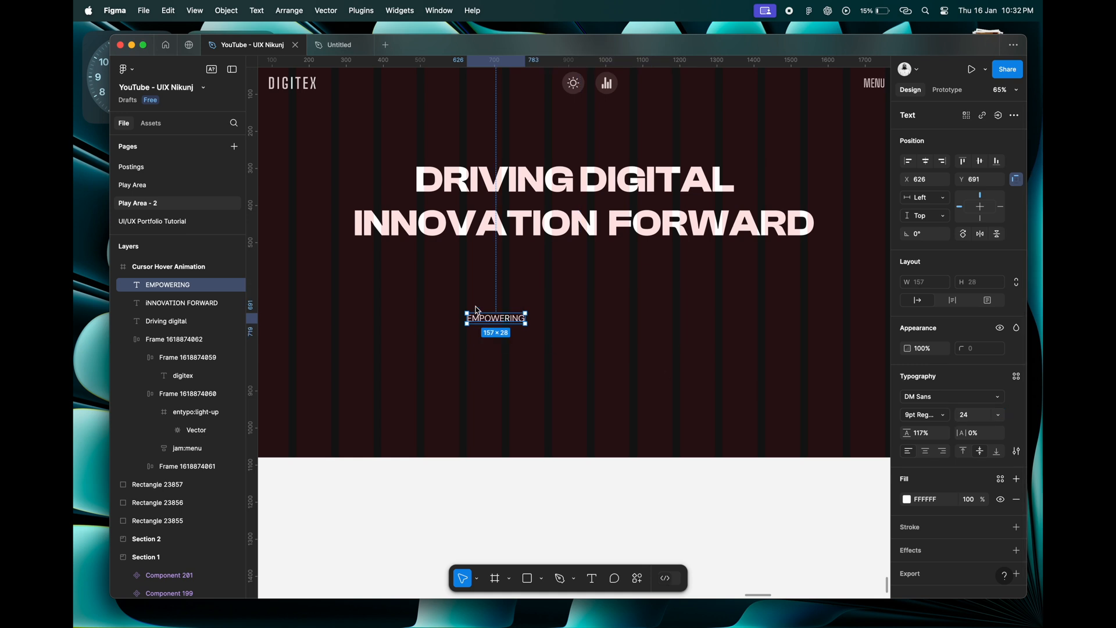
Move the "EMPOWERING" text up to X 437, Y 578 and extend it to read "EMPOWERING SUCCESS WITH INNOVATIVE SOLUTIONS.".
scroll(477, 310, up, 5)
drag(494, 317, 348, 241)
key(t)
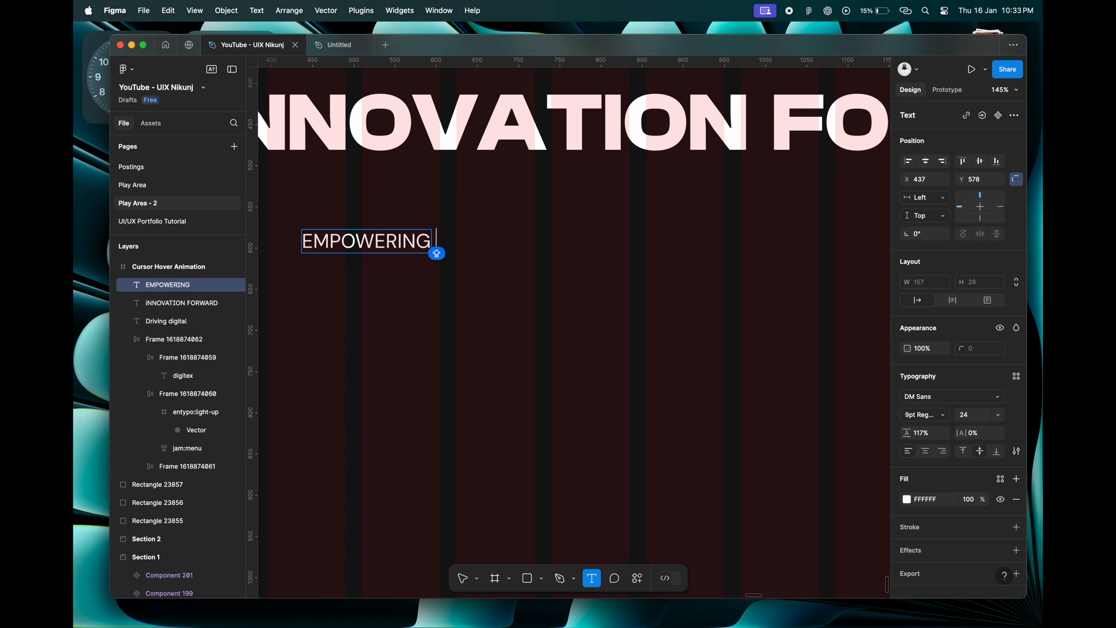
text(SUCC)
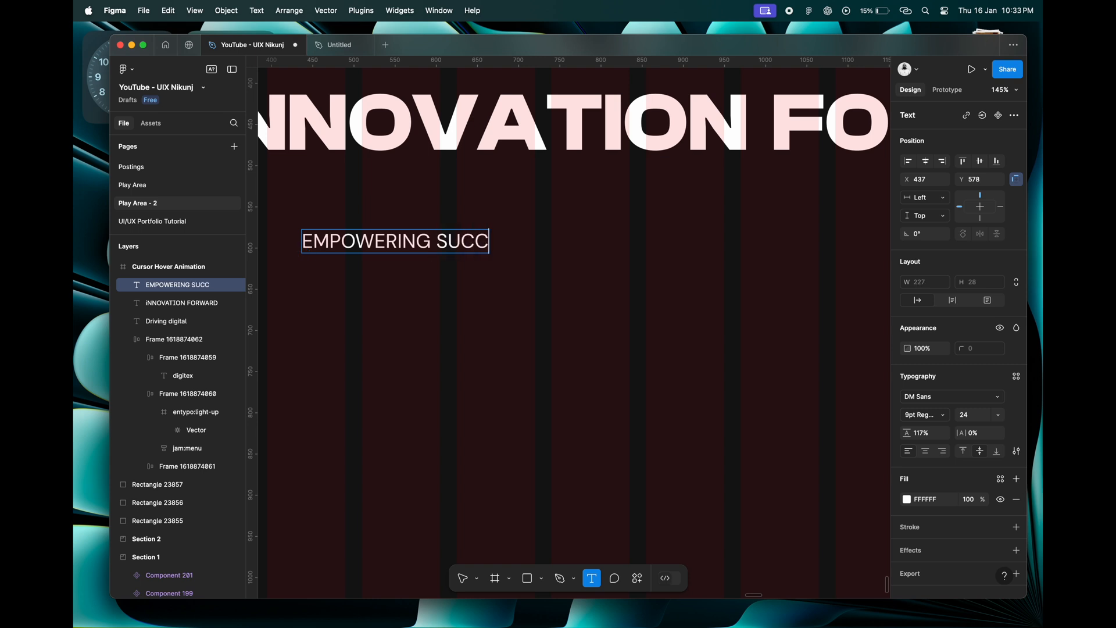
text(ESS WITH)
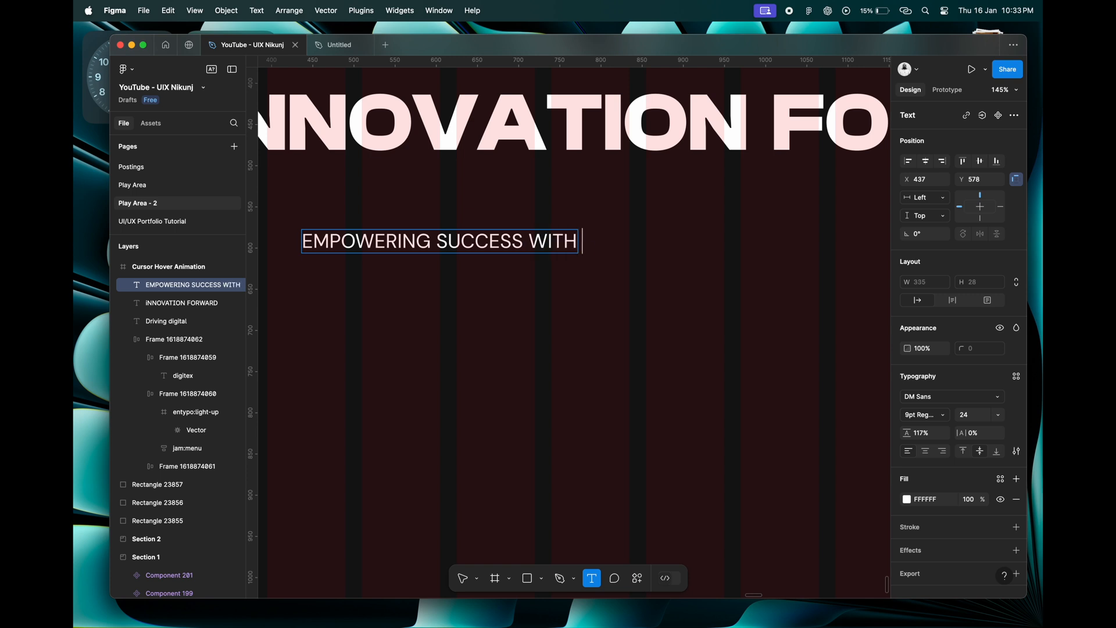
text( INNOVATIVE )
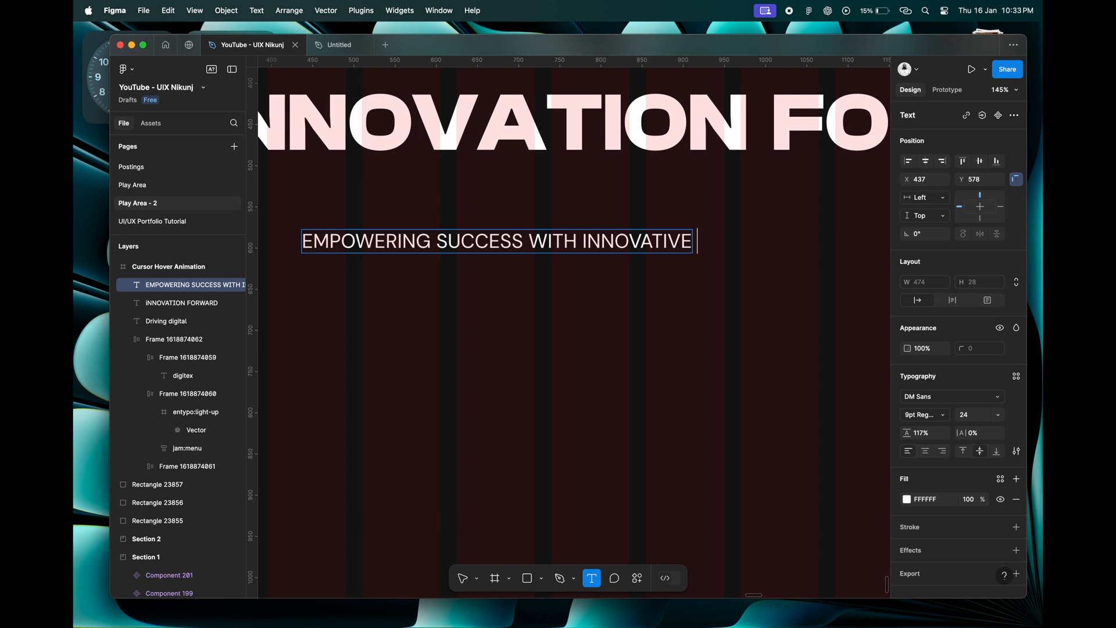
text(SOLUT)
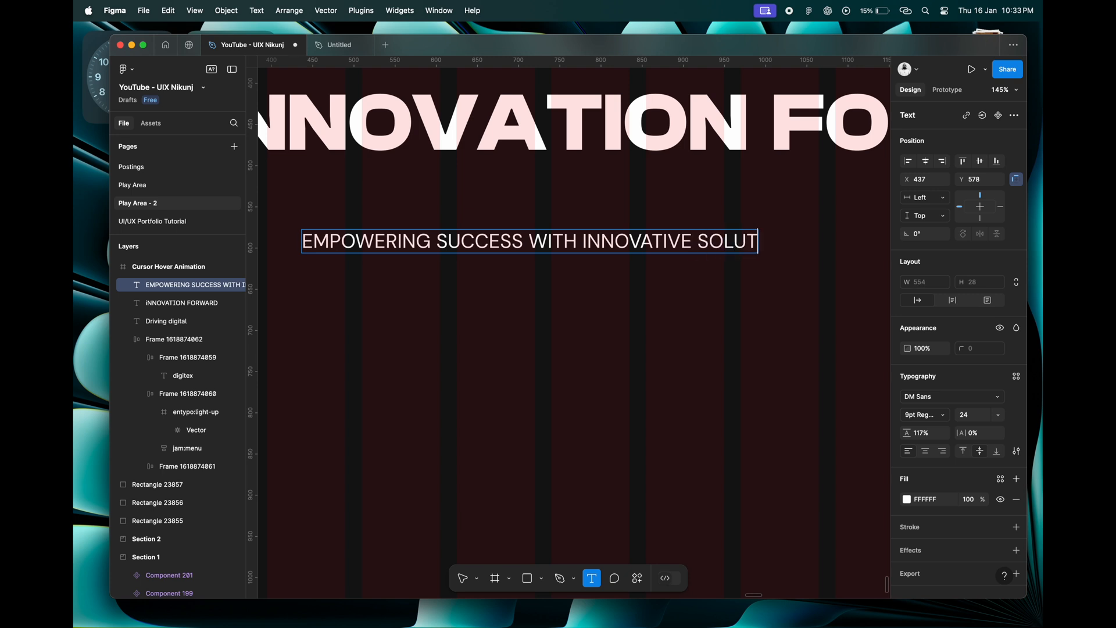
text(IONS.)
Add a second line to the description reading "CRAFTING UNIQUE EXPERIENCE AND DRIVING GROWTH".
key(Return)
text(CRAFTING)
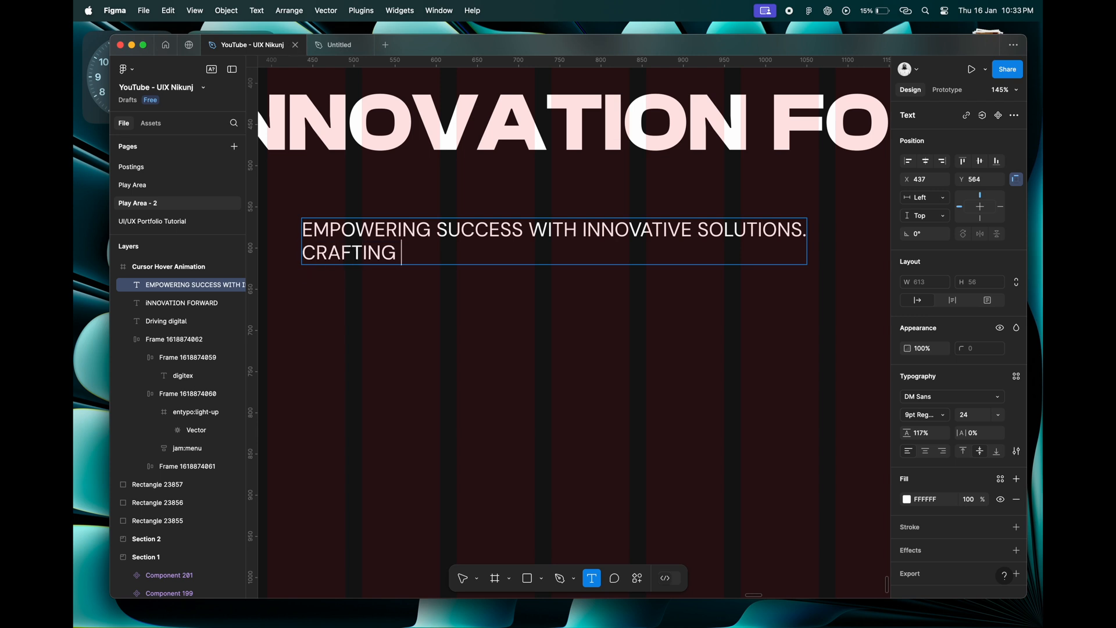
key(Caps_Lock)
text(UNIQUE )
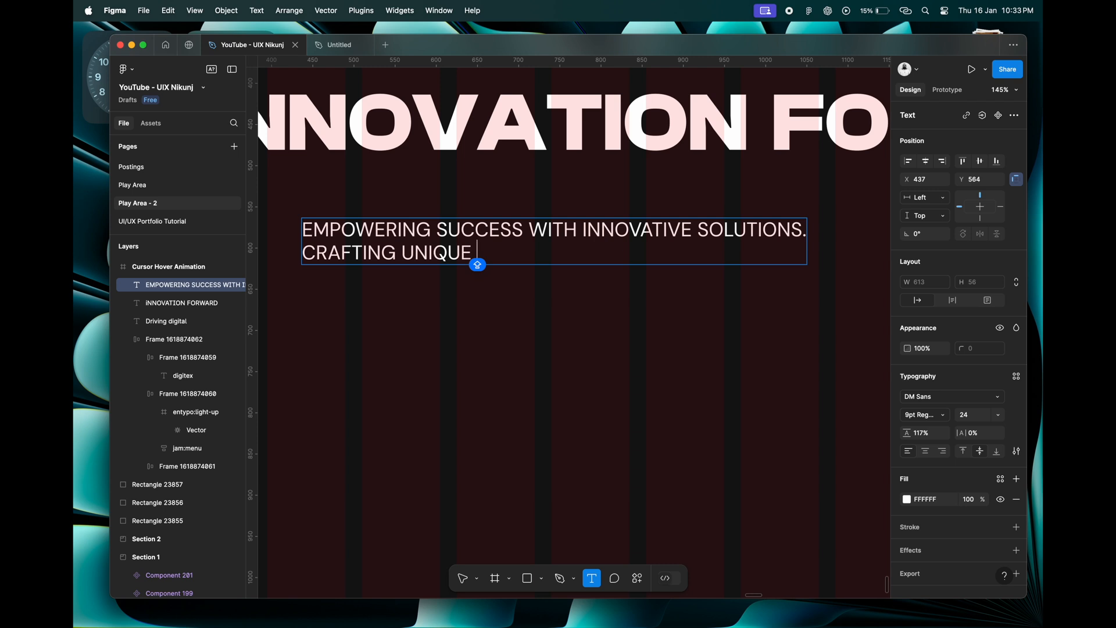
text(EXPERIENCE )
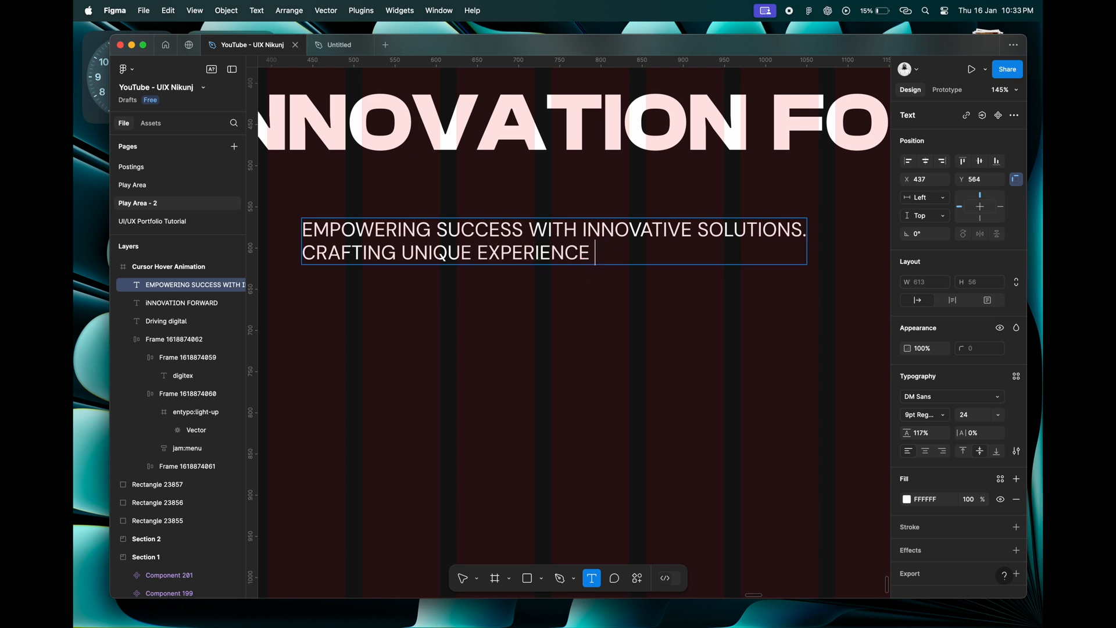
text(AND DRIVING GROWTH)
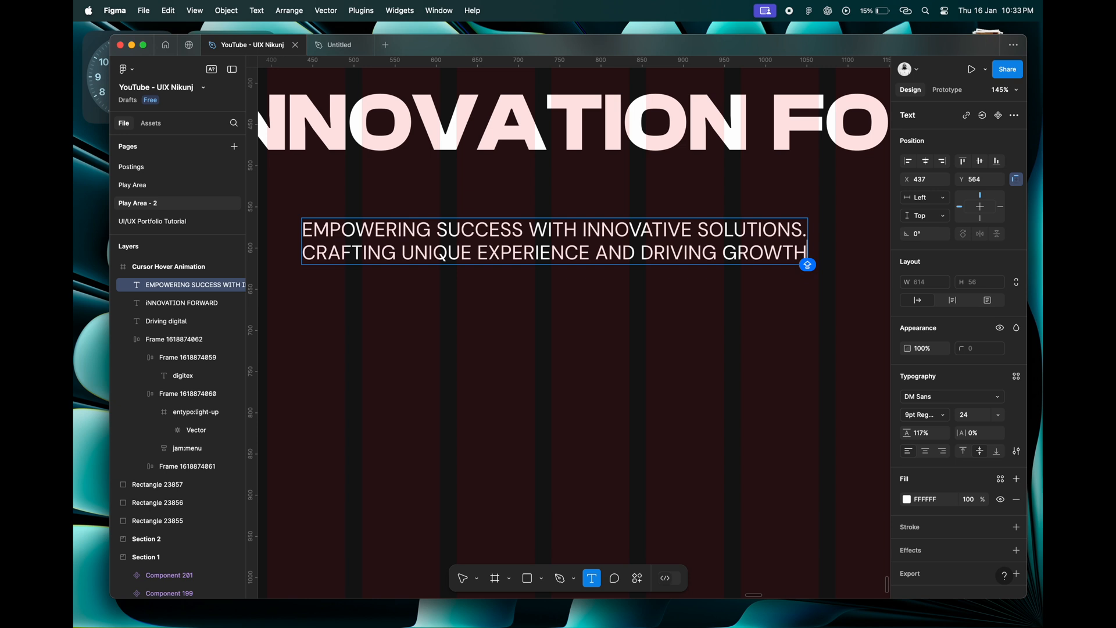
Add a third line to the description reading "THROUGH CUTTING-EDGE TECHNOLOGY." and finish editing the text.
key(Return)
text(TH)
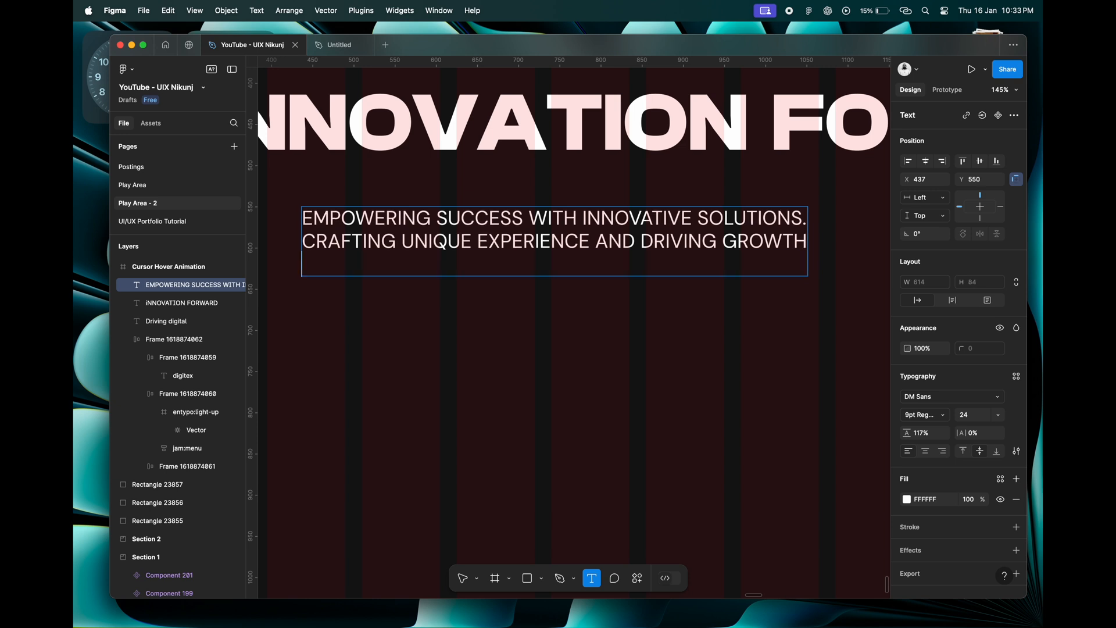
text(ROUGH)
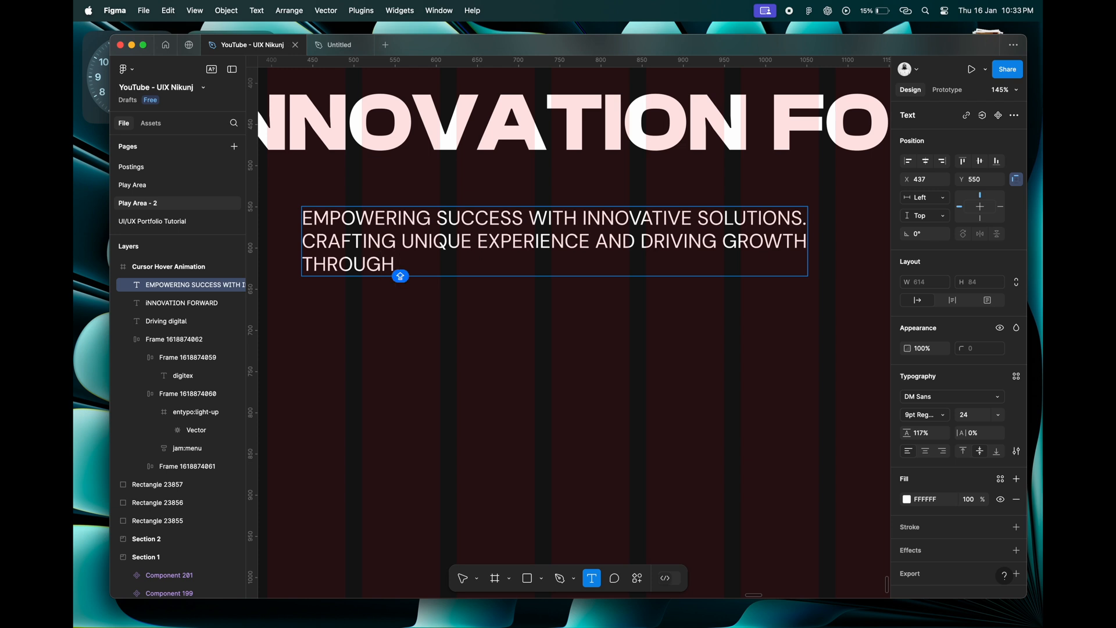
text( CUTTING)
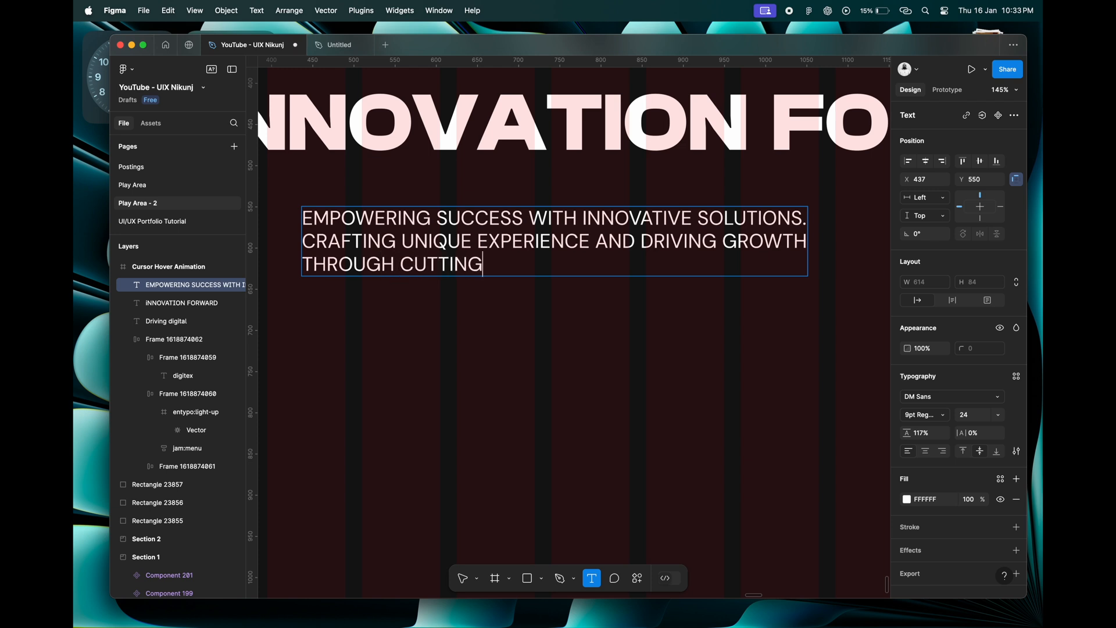
text(-EDGE)
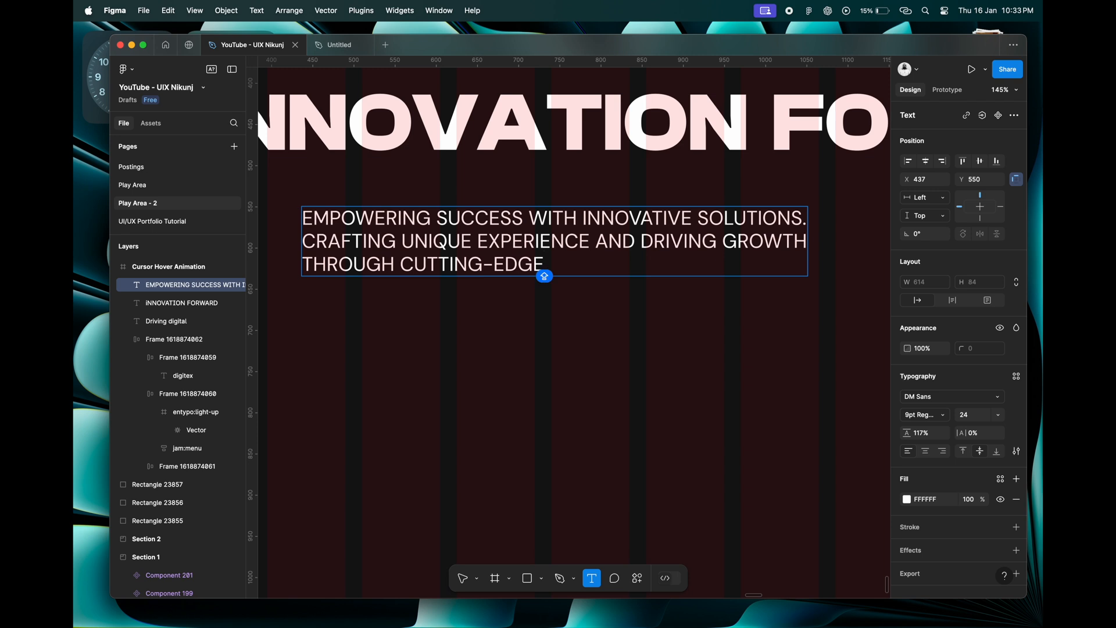
text( TECHNOLOGY)
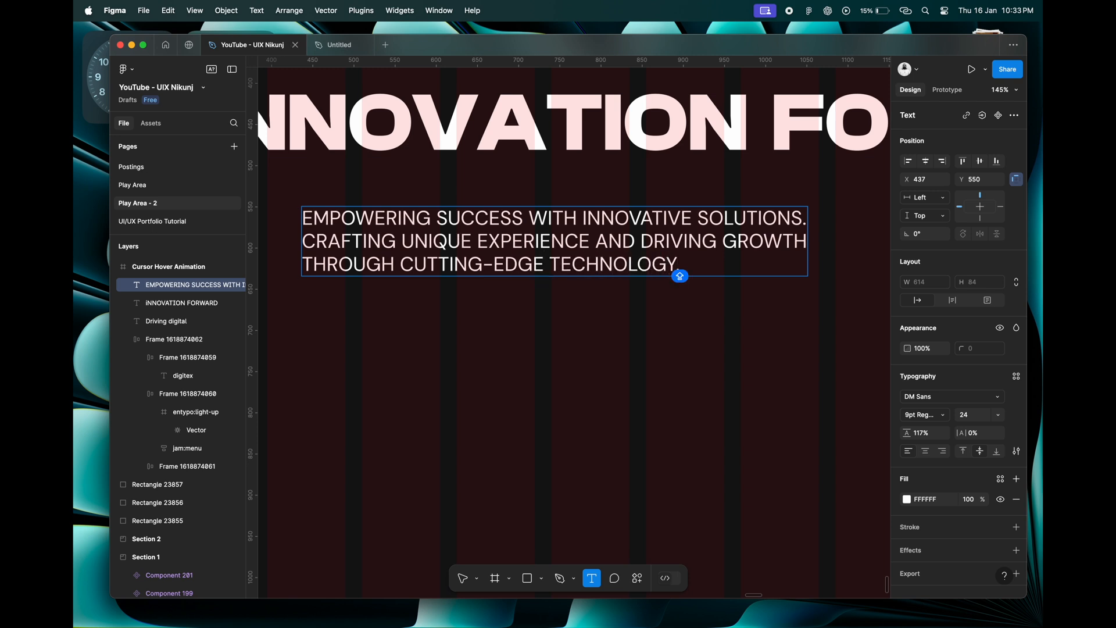
text(.)
key(Escape)
Center-align the description's text and set its line height to 150%.
click(925, 452)
click(921, 433)
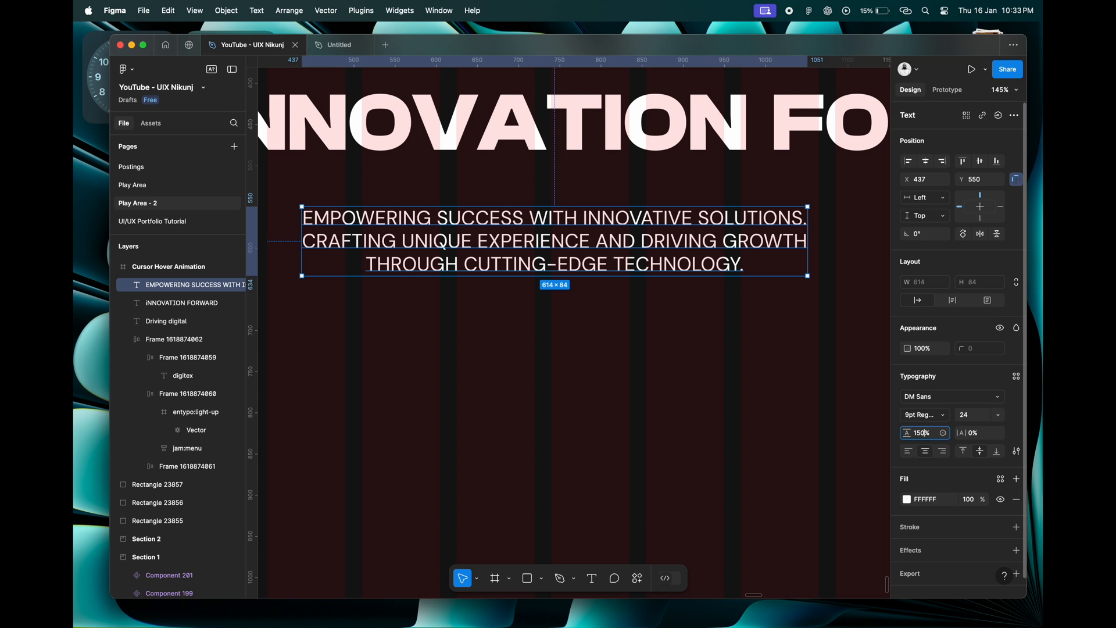
text(150%)
key(Return)
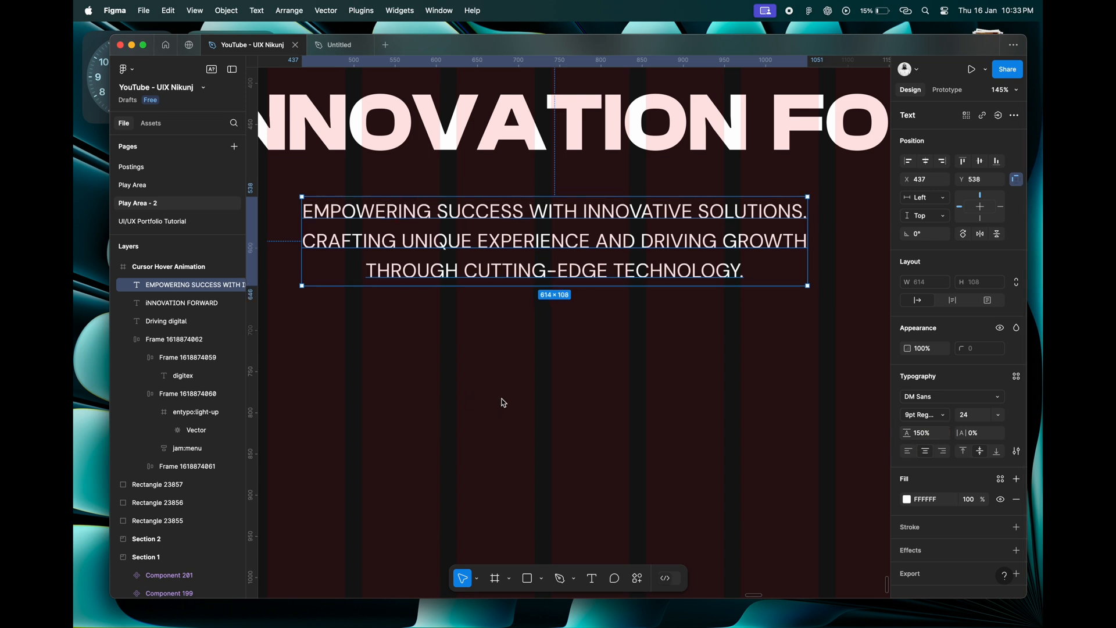
Fill the description text with the pale swatch colour E0EEEE, sampled from the square beside the frame.
scroll(504, 403, down, 5)
scroll(504, 403, right, 1)
scroll(504, 403, down, 5)
scroll(505, 403, left, 3)
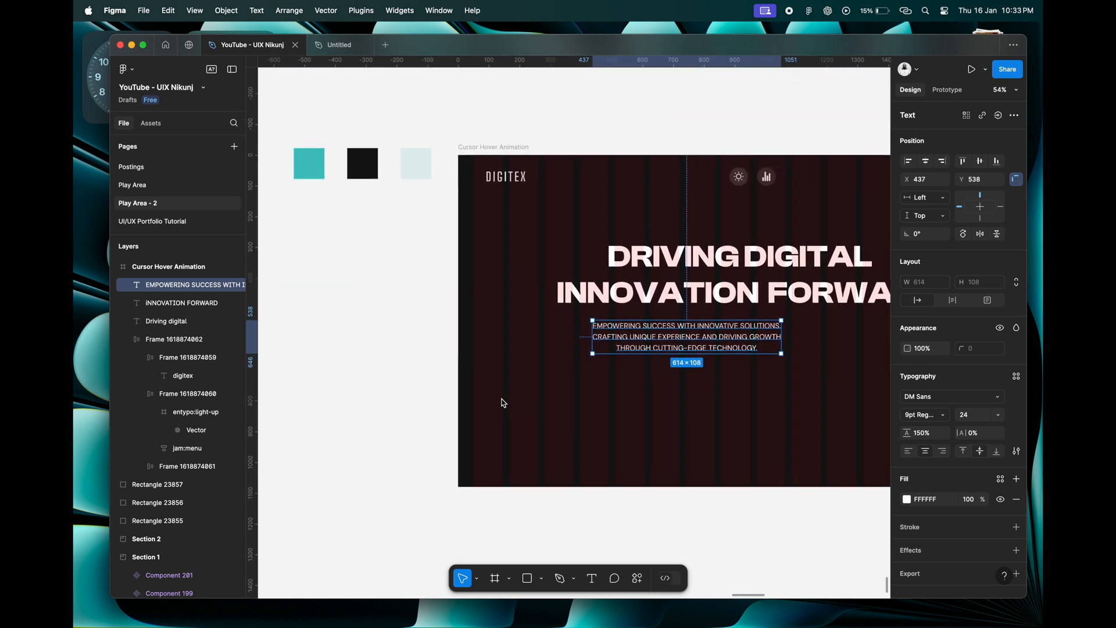
click(907, 500)
click(771, 470)
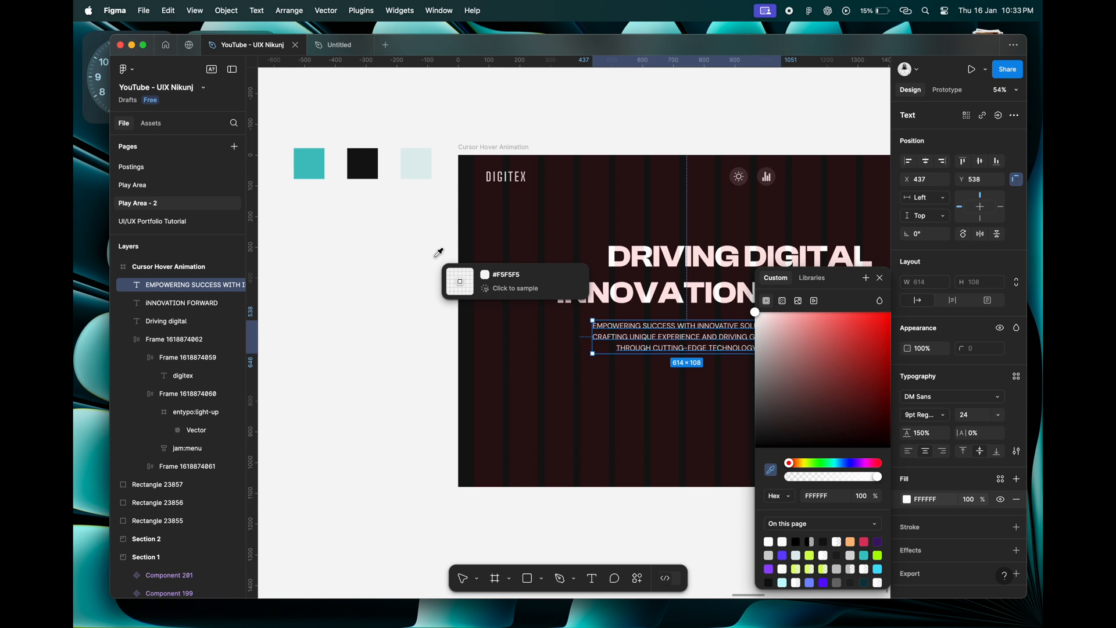
click(419, 159)
Fill both heading lines, "DRIVING DIGITAL" and "INNOVATION FORWARD", with colour E0EEEE sampled from the pale swatch.
click(612, 262)
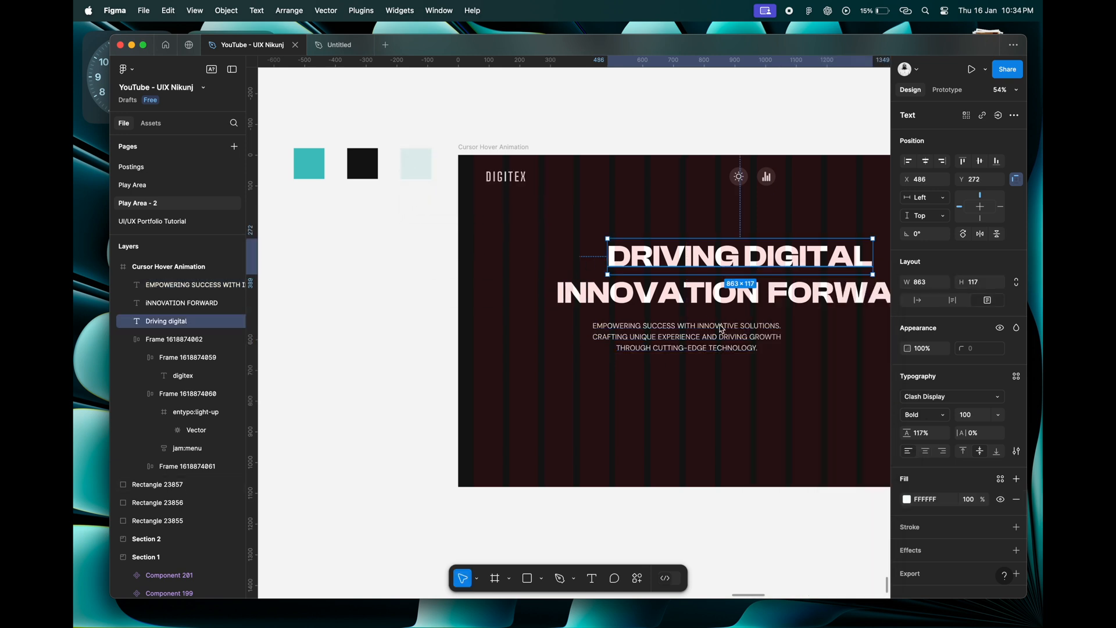
click(908, 500)
click(773, 470)
click(419, 168)
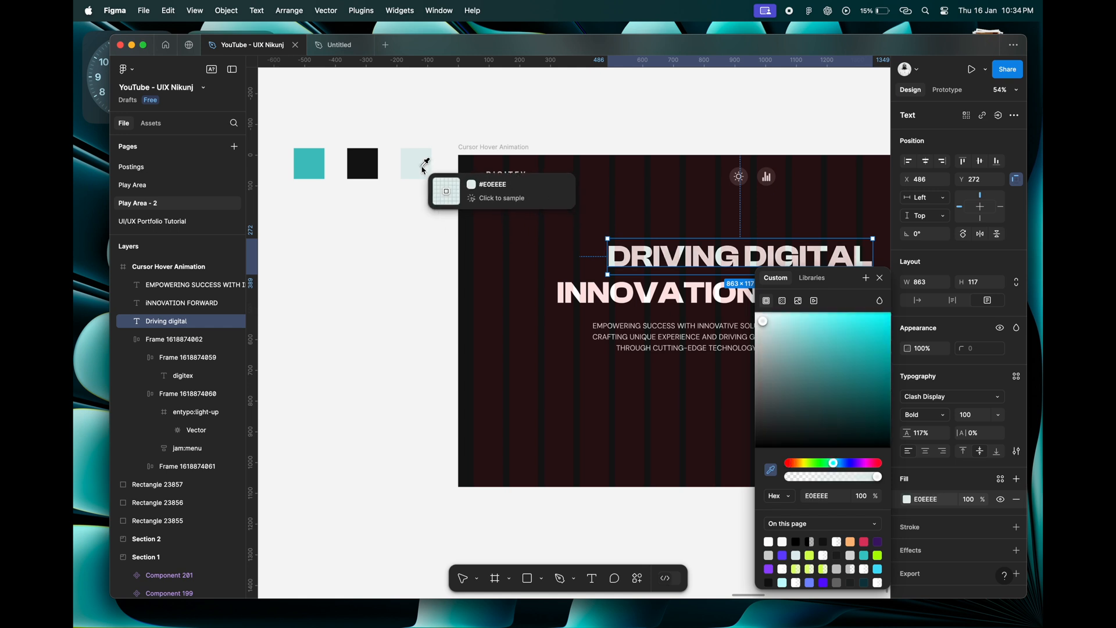
click(597, 309)
click(907, 500)
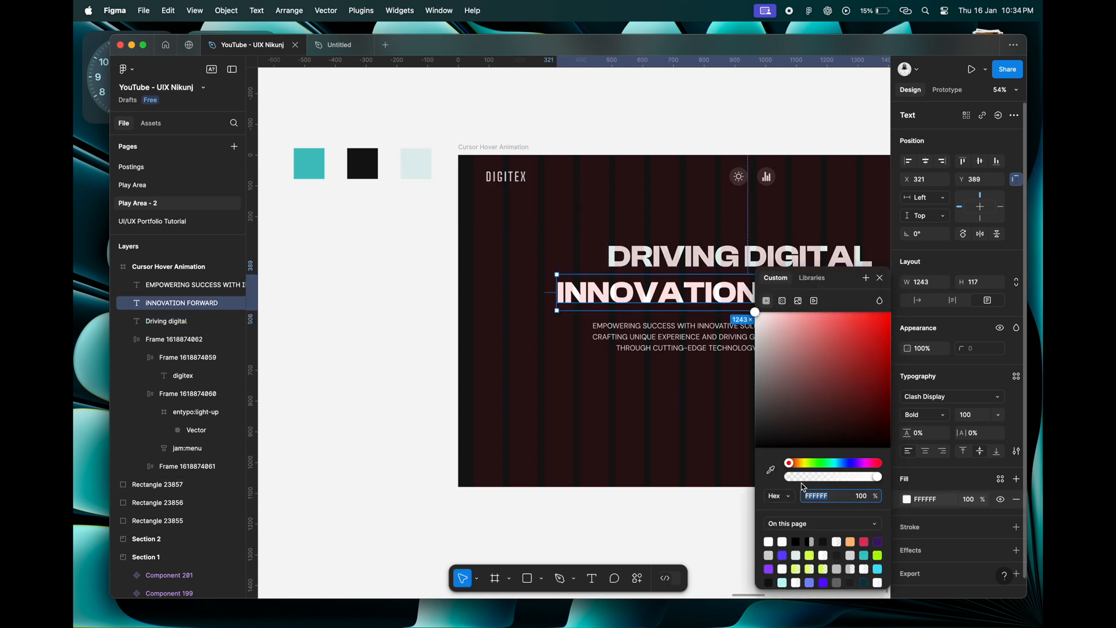
click(772, 470)
click(415, 165)
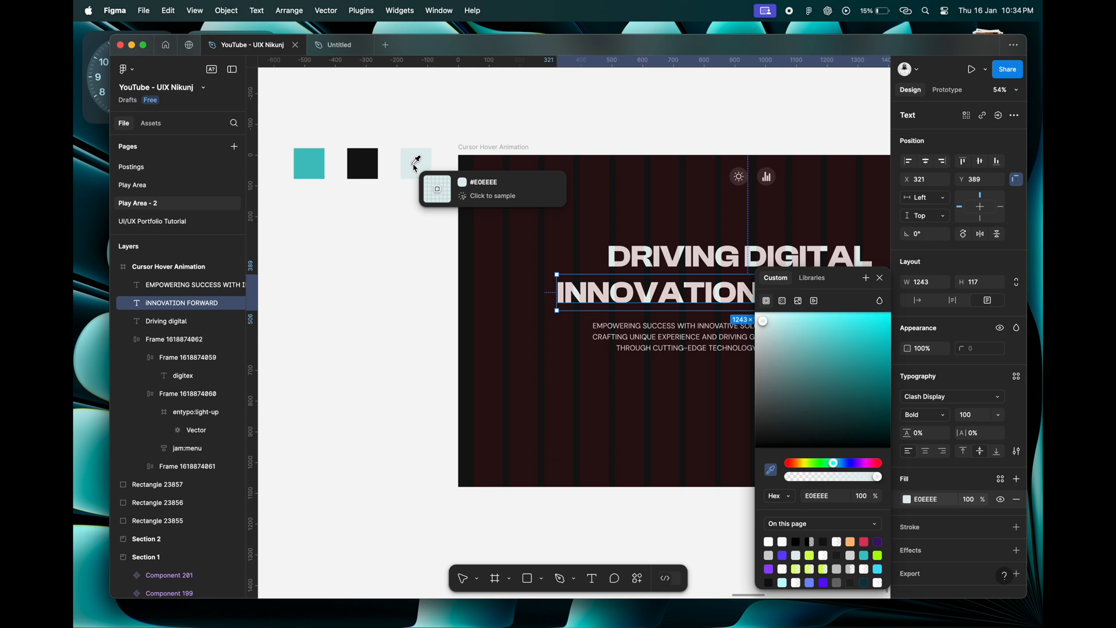
Center the three-line description horizontally in the frame.
scroll(590, 272, right, 5)
scroll(590, 272, down, 1)
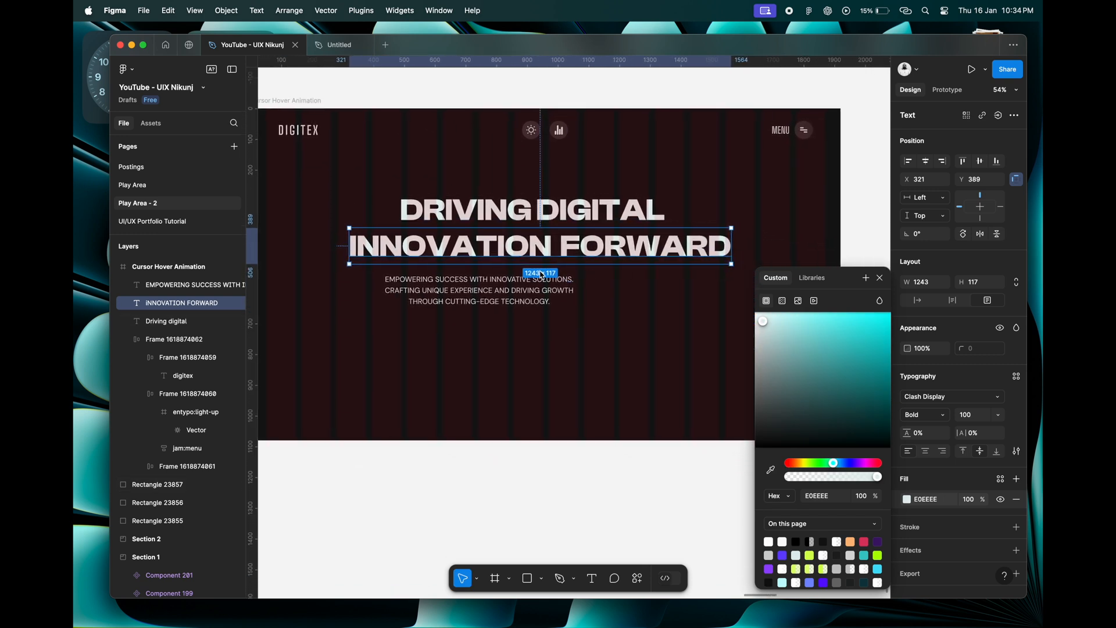
click(542, 275)
click(541, 224)
key(Escape)
click(541, 302)
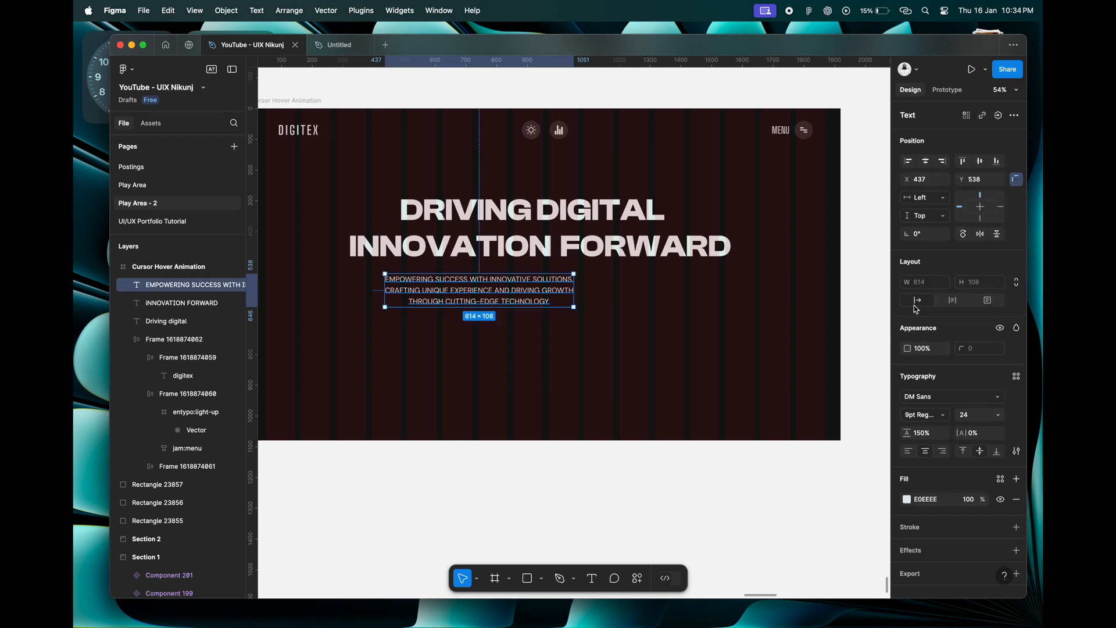
click(929, 165)
scroll(617, 308, down, 3)
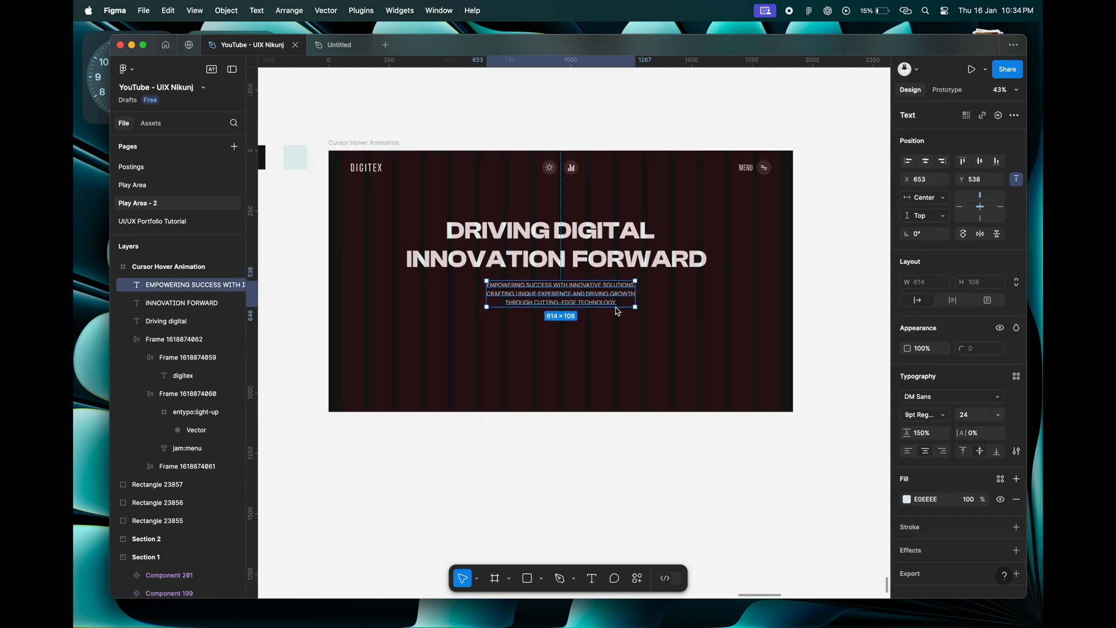
Center the "INNOVATION FORWARD" and "DRIVING DIGITAL" heading lines horizontally in the frame.
click(604, 264)
click(926, 161)
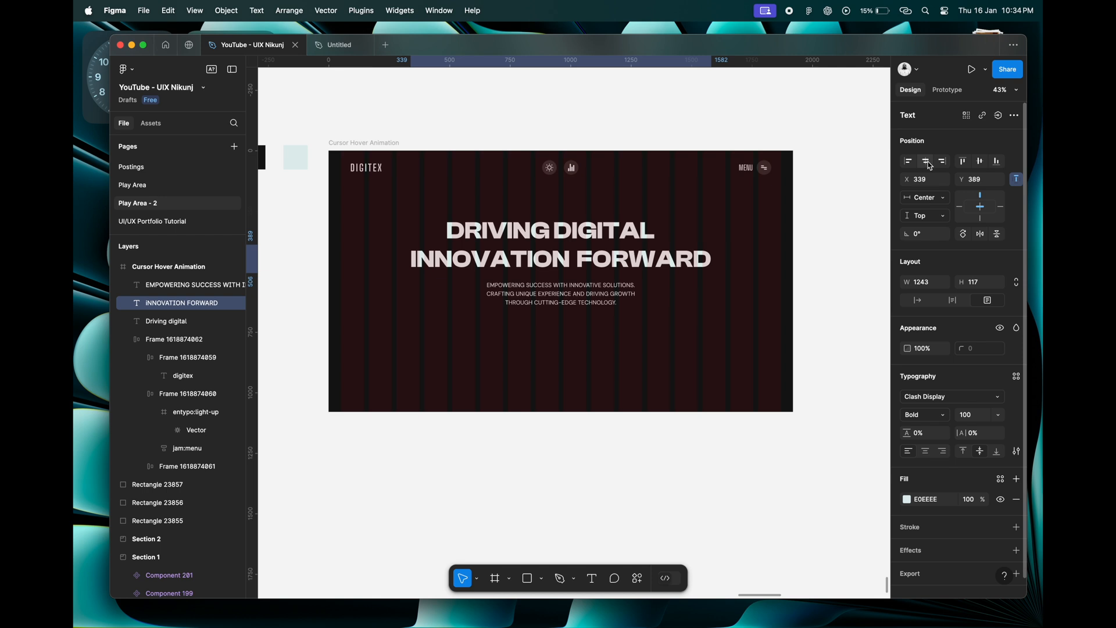
click(584, 229)
click(926, 168)
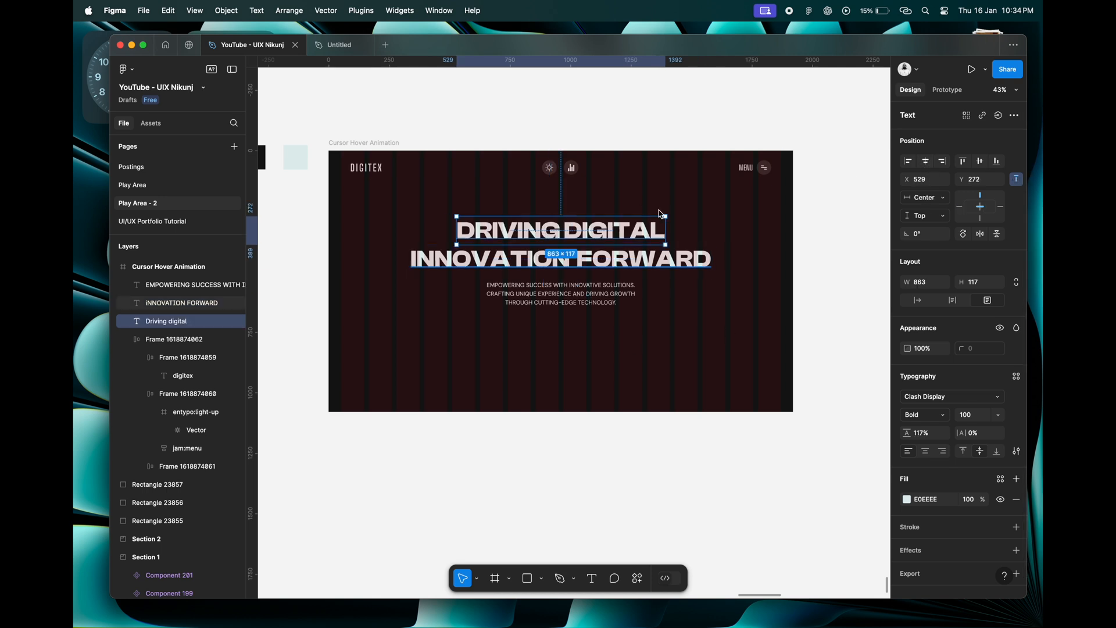
click(634, 331)
Add a new text layer reading "Explore Work" below the description in the frame.
scroll(510, 342, up, 3)
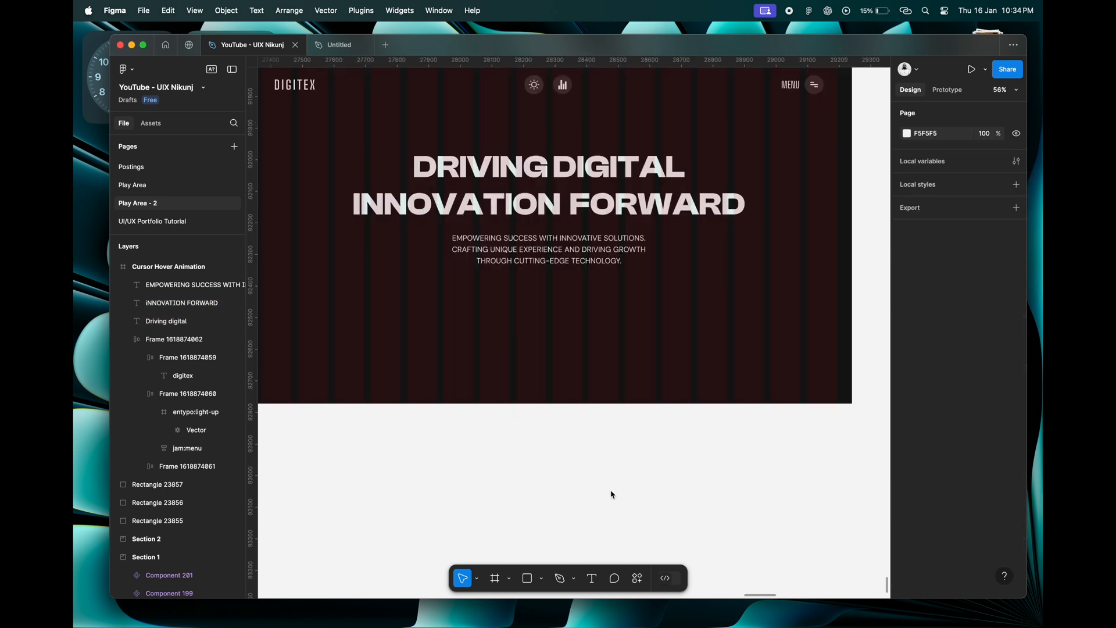
click(592, 578)
click(499, 298)
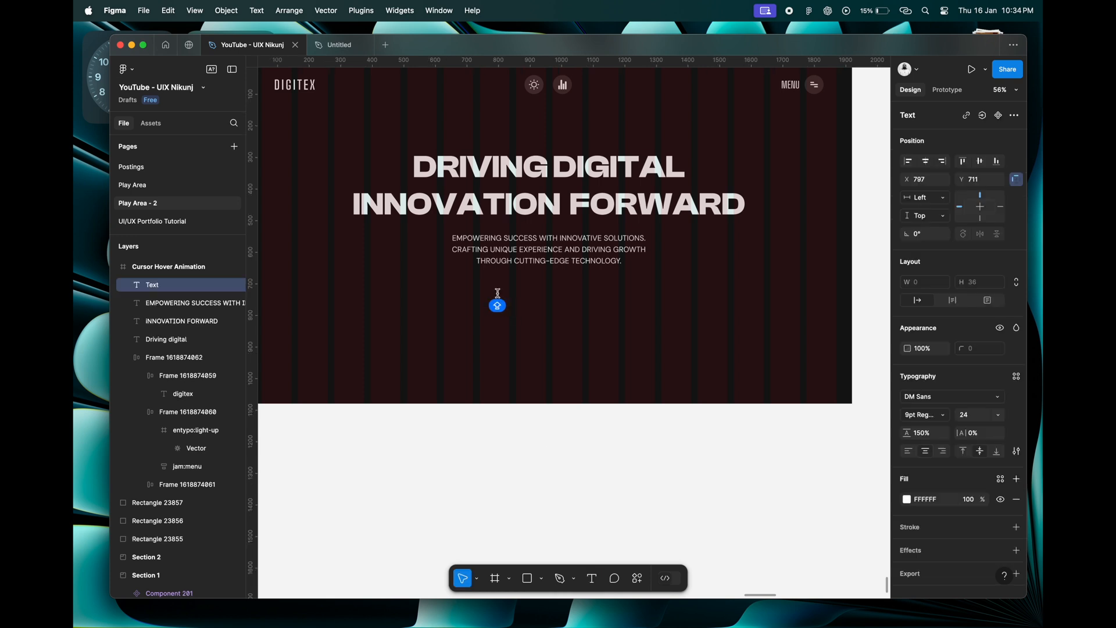
scroll(499, 299, up, 5)
text(EX)
key(BackSpace)
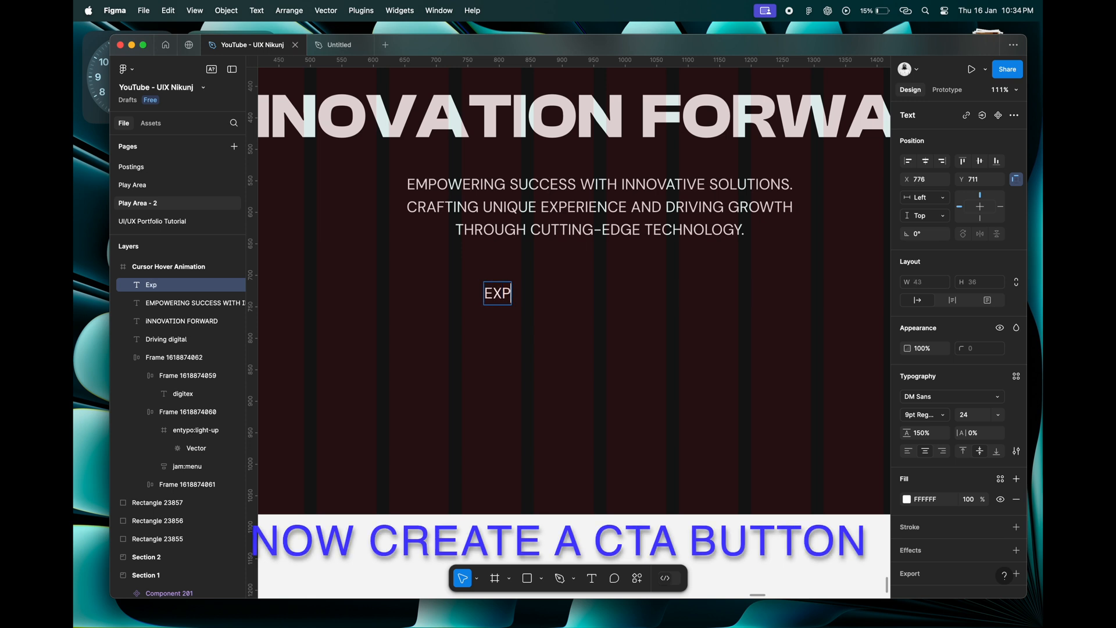
key(BackSpace)
text(L)
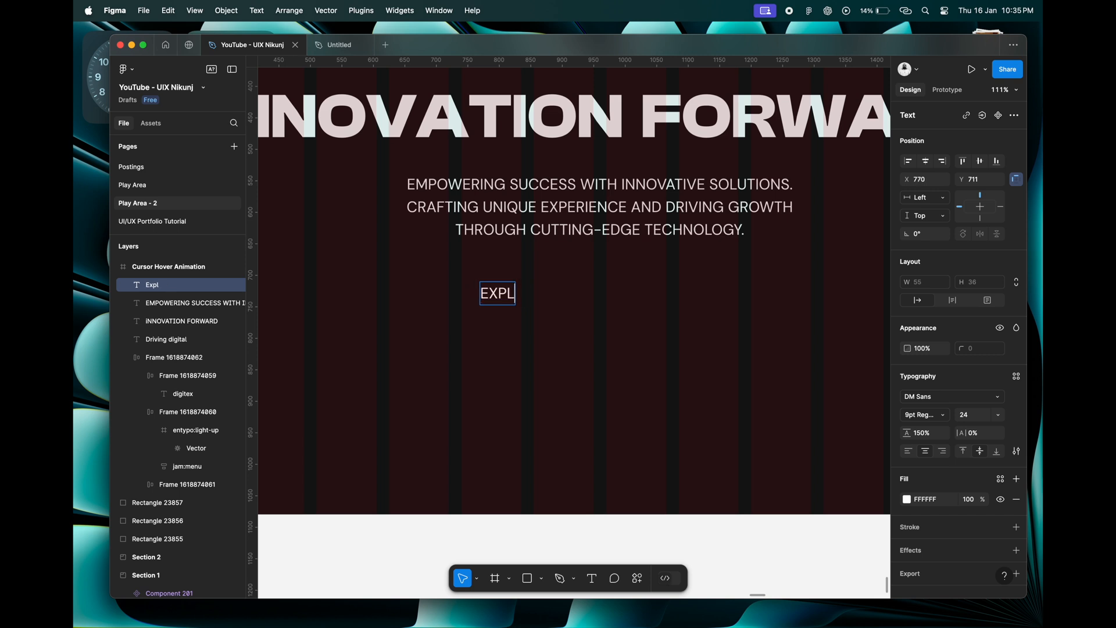
text(PRE WORK)
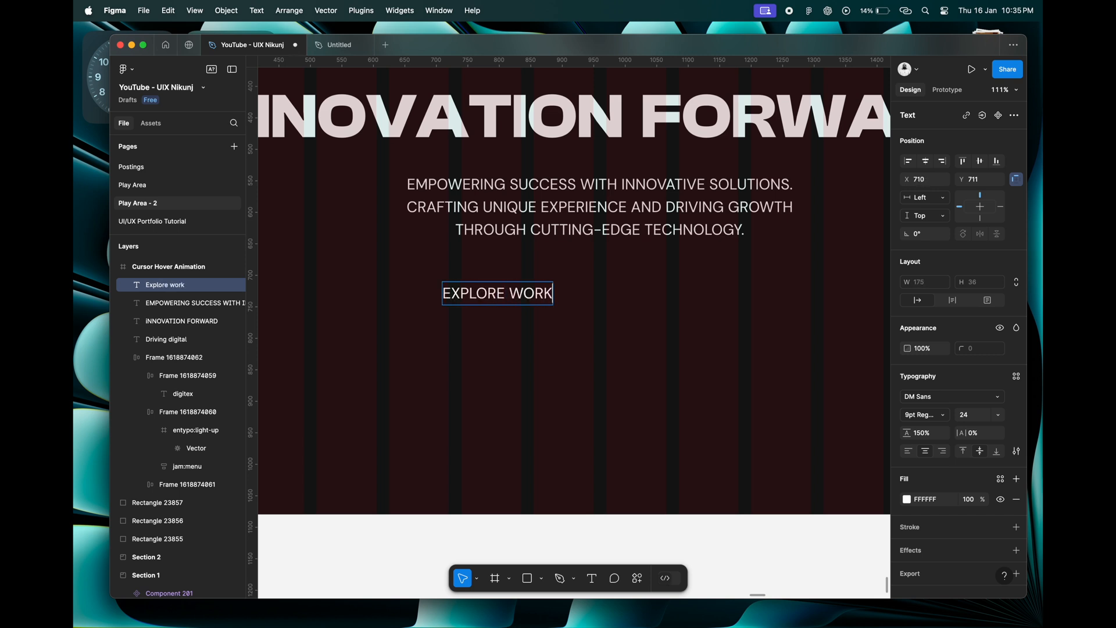
key(BackSpace)
text(W)
key(Escape)
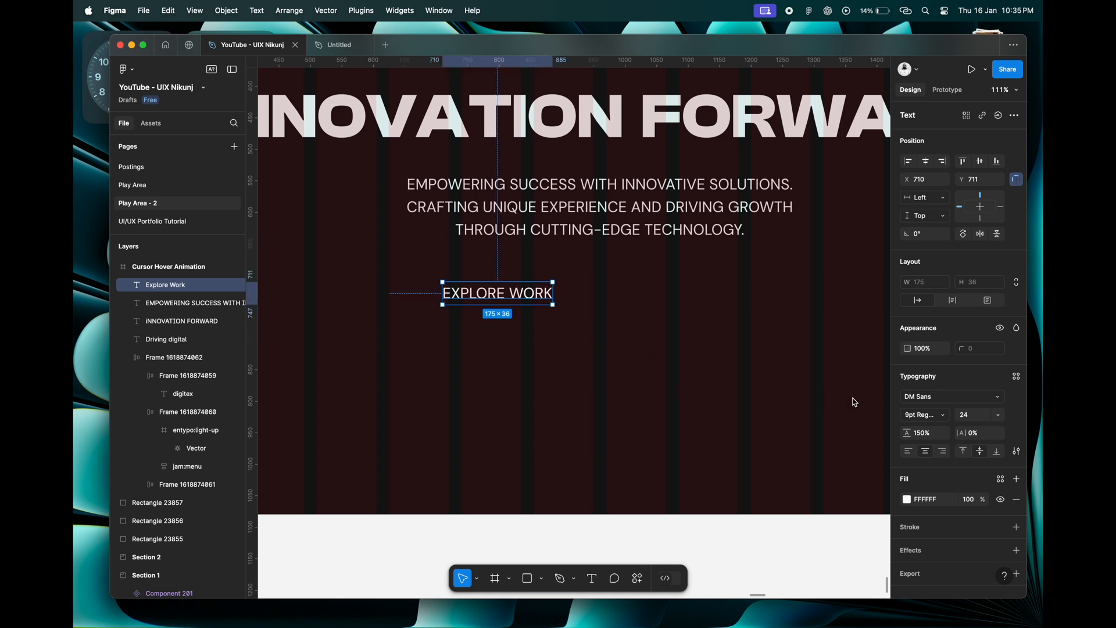
Set the "Explore Work" text's case back to as typed instead of uppercase.
click(1017, 452)
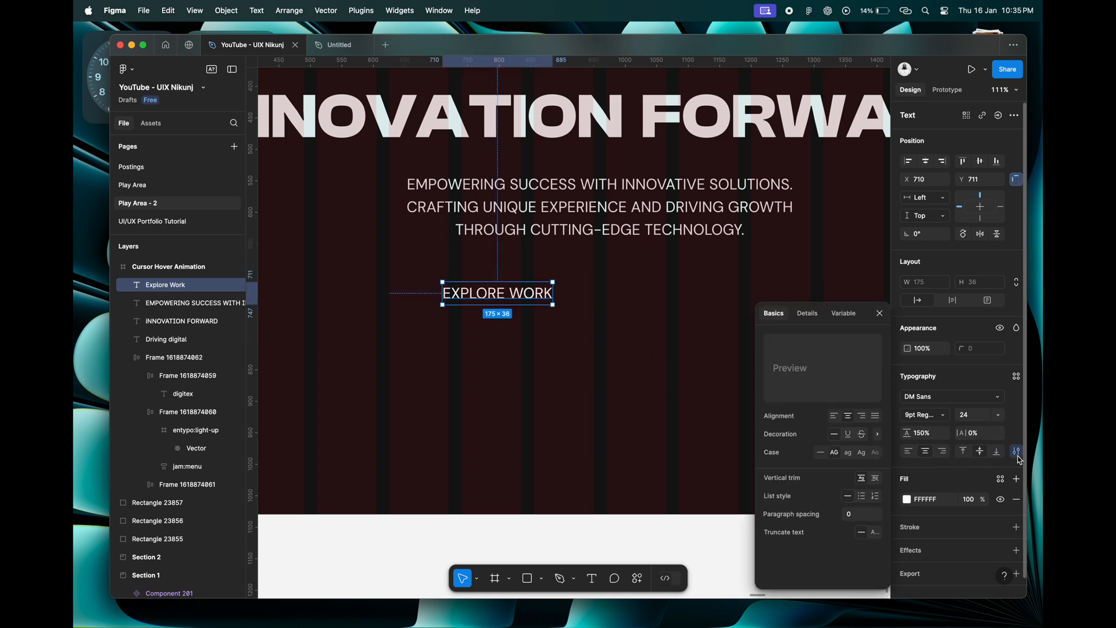
click(820, 453)
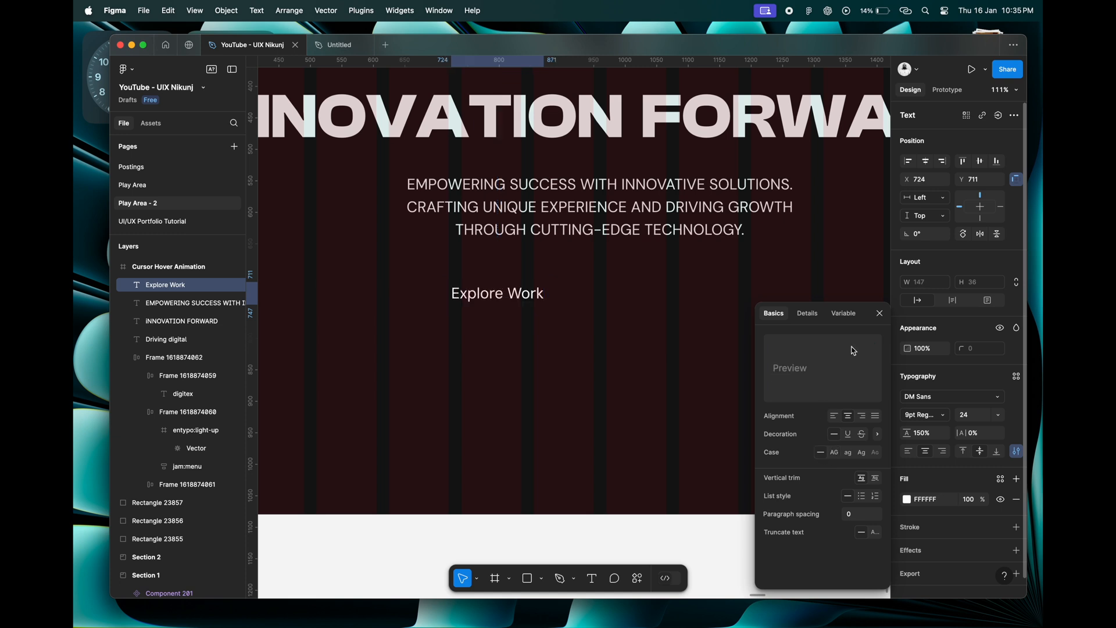
click(879, 317)
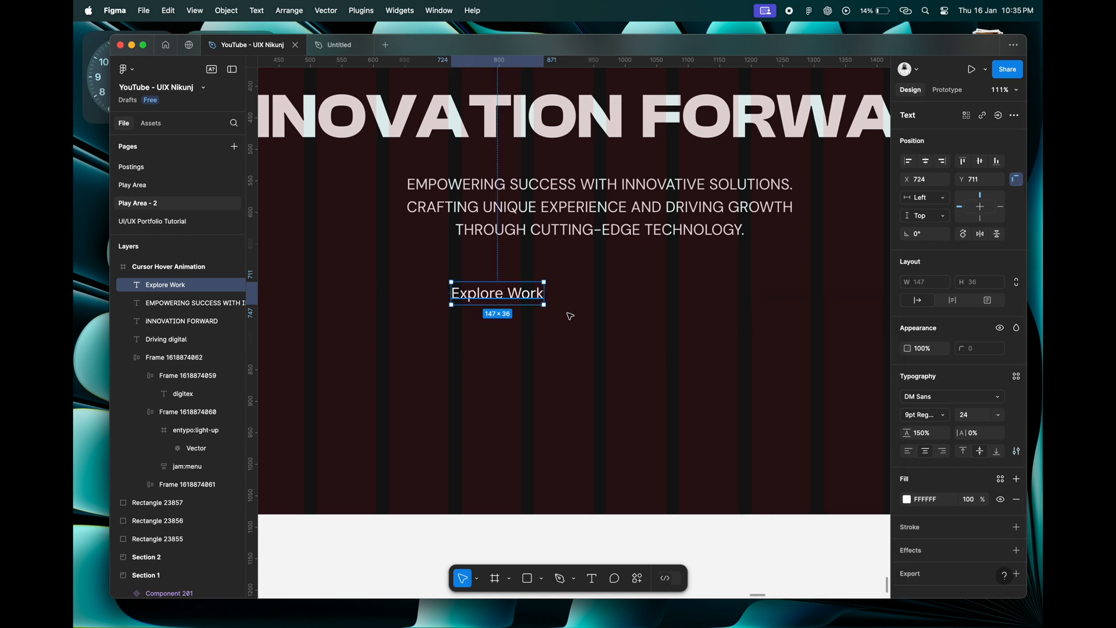
Wrap the "Explore Work" text in auto layout with 40 horizontal and 30 vertical padding.
key(shift+a)
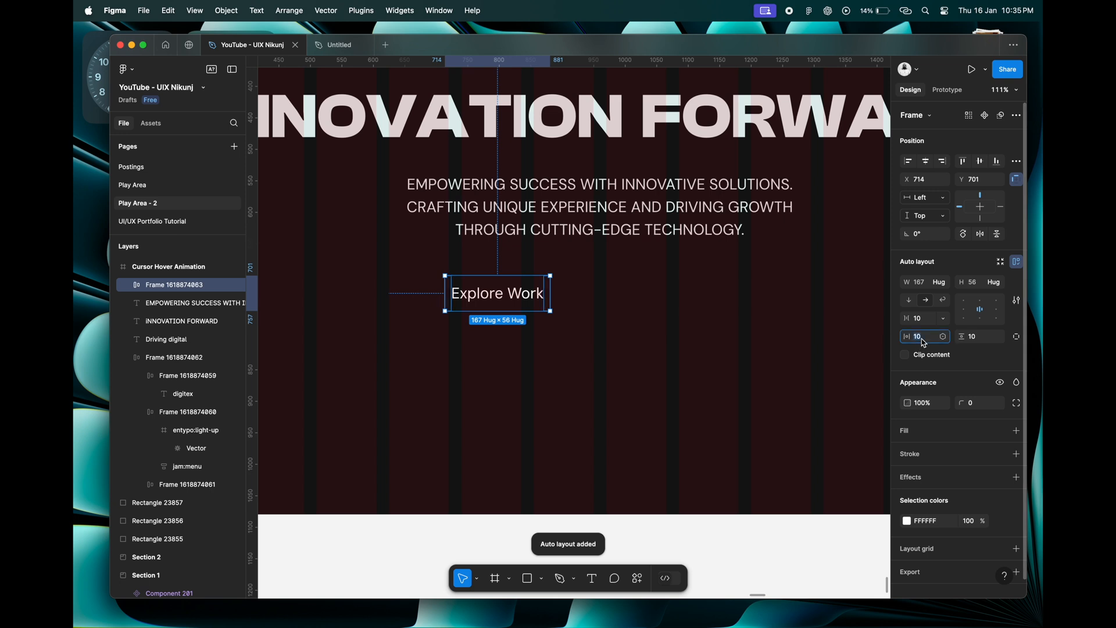
text(40)
key(Tab)
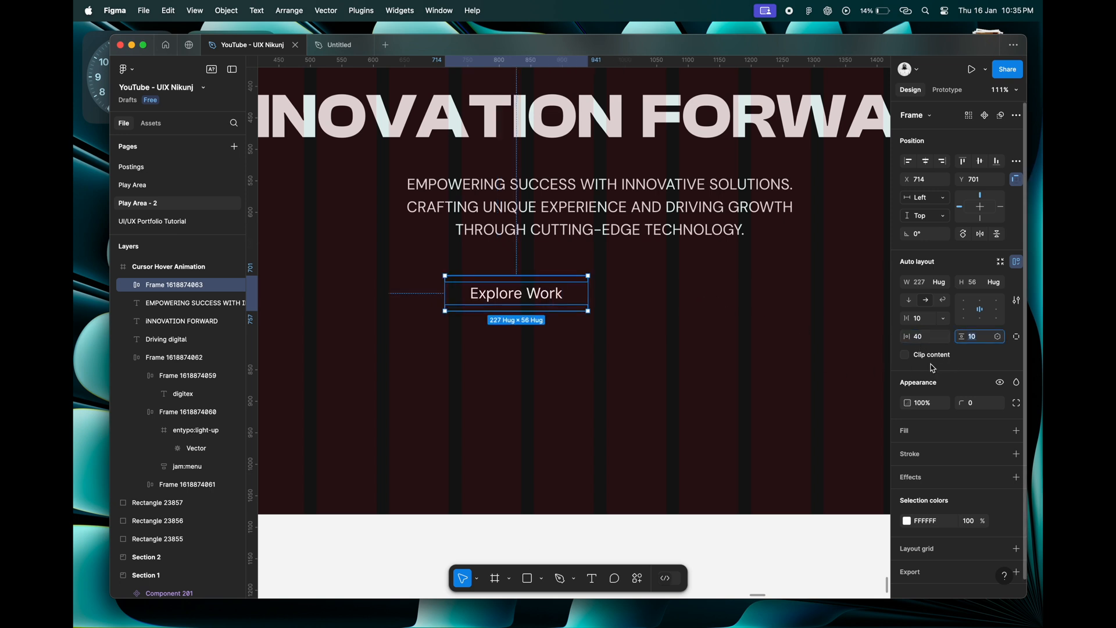
scroll(740, 358, down, 5)
text(30)
key(Return)
scroll(533, 329, up, 5)
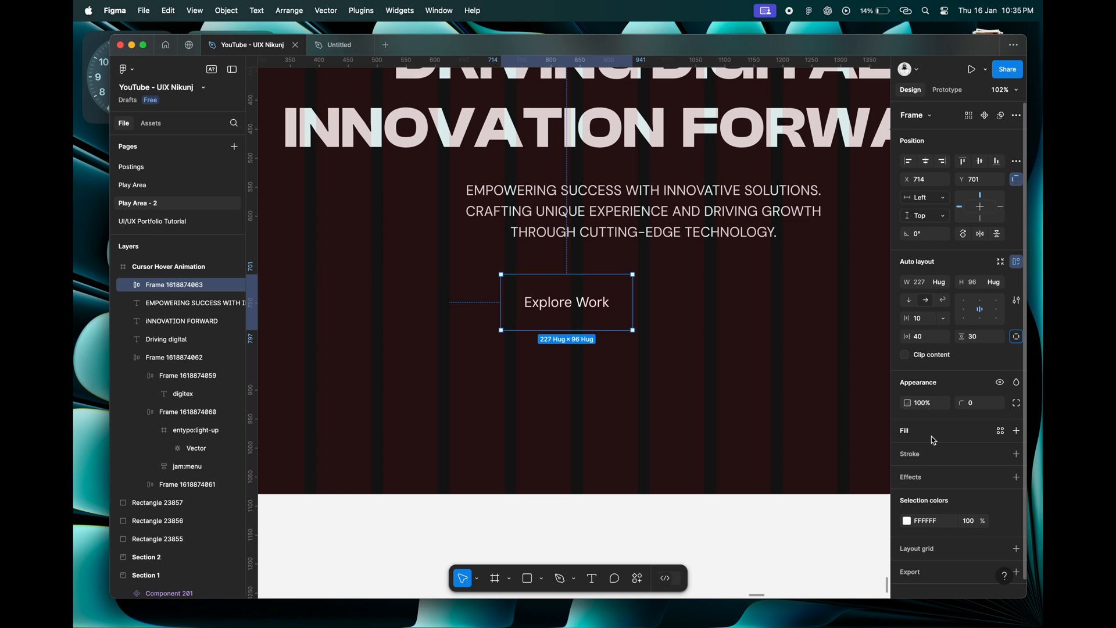
Add a 1 px inside stroke to the button frame in colour 45C3C3, sampled from the teal swatch.
click(926, 456)
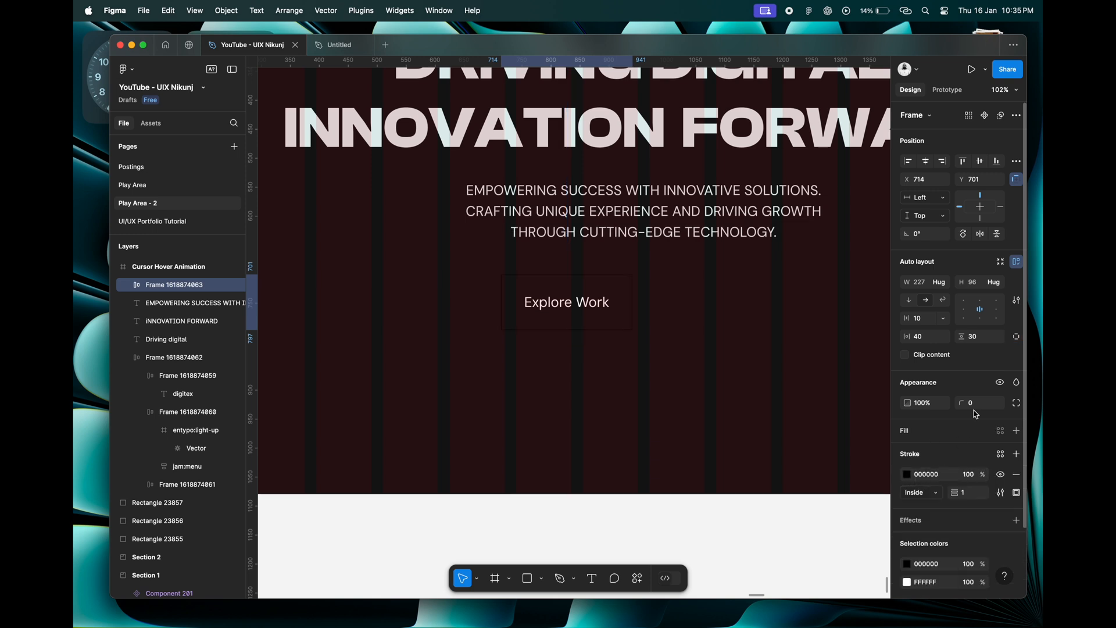
click(909, 475)
click(771, 470)
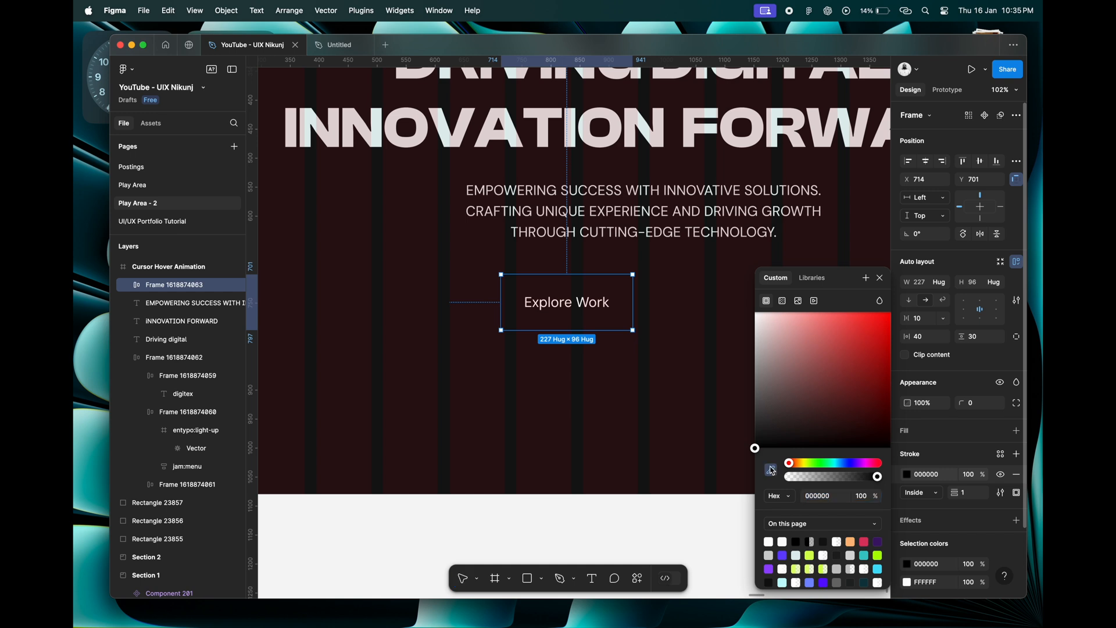
scroll(407, 247, down, 5)
scroll(441, 233, left, 10)
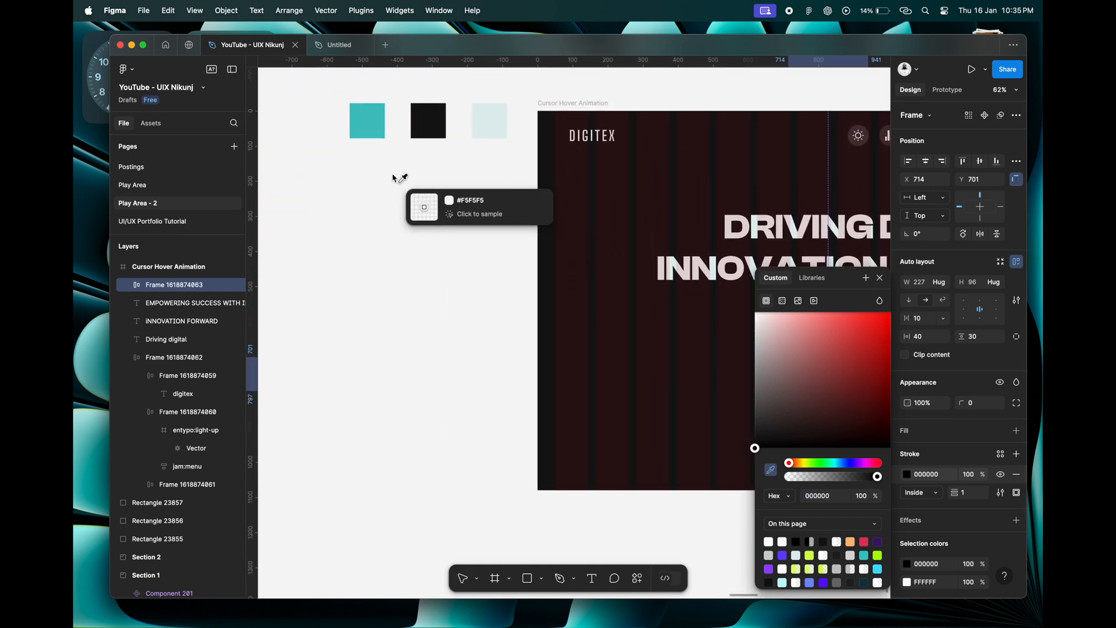
click(365, 116)
scroll(584, 295, right, 10)
scroll(584, 296, down, 2)
scroll(583, 296, up, 5)
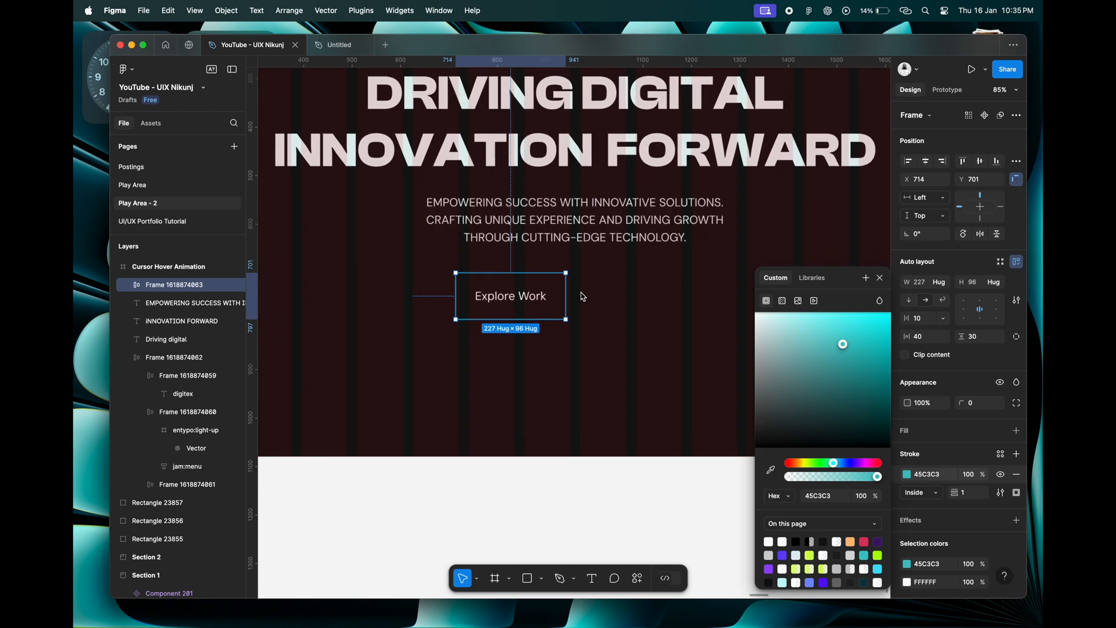
Fill the "Explore Work" text with colour 45C3C3 sampled from the teal swatch.
double_click(522, 302)
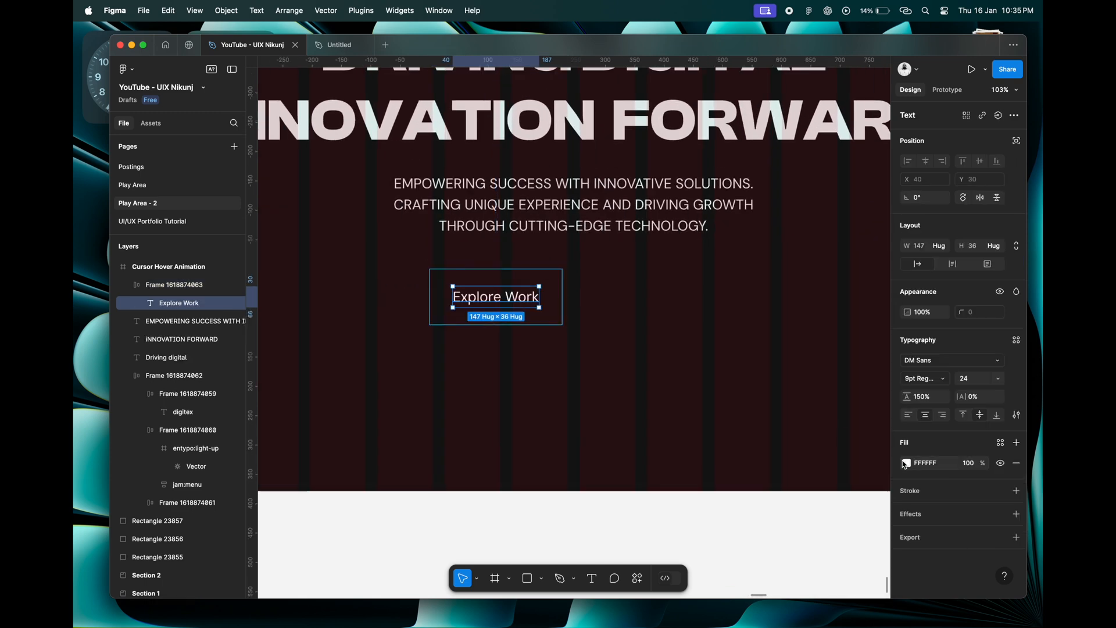
click(905, 464)
click(771, 470)
scroll(613, 366, down, 5)
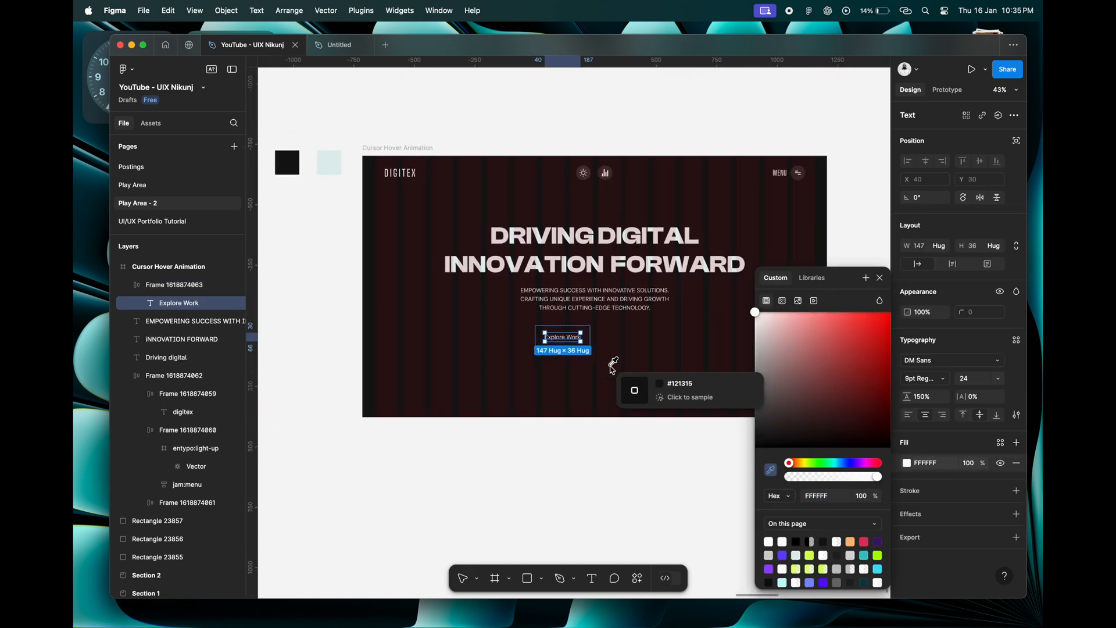
scroll(613, 369, left, 5)
click(515, 239)
scroll(587, 256, up, 8)
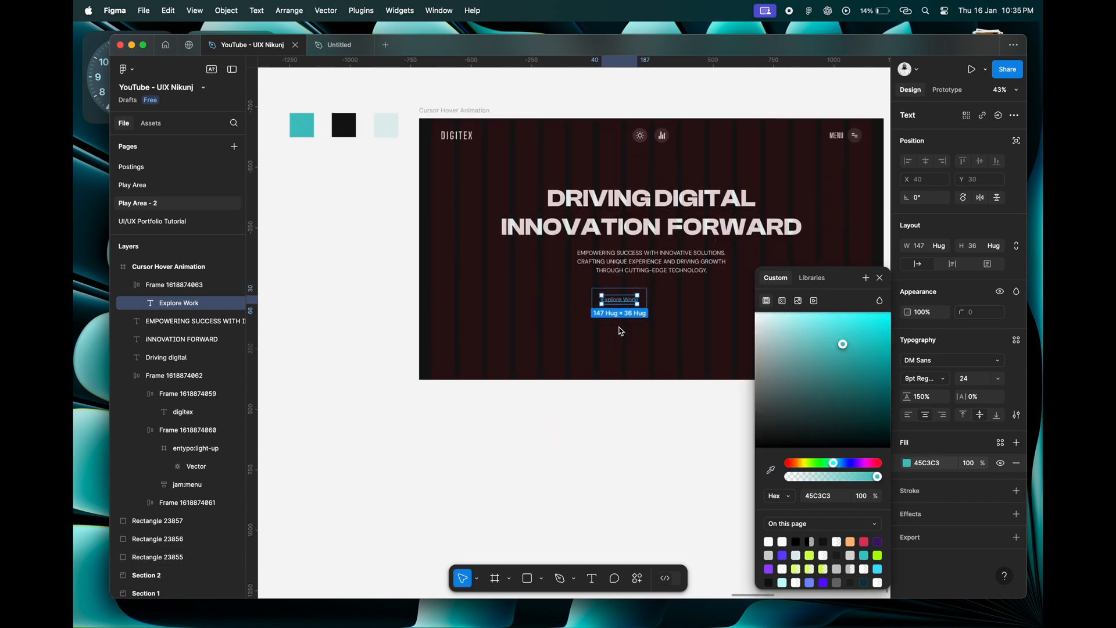
Set the button frame's corner radius to 100 and its horizontal padding to 42.
click(603, 252)
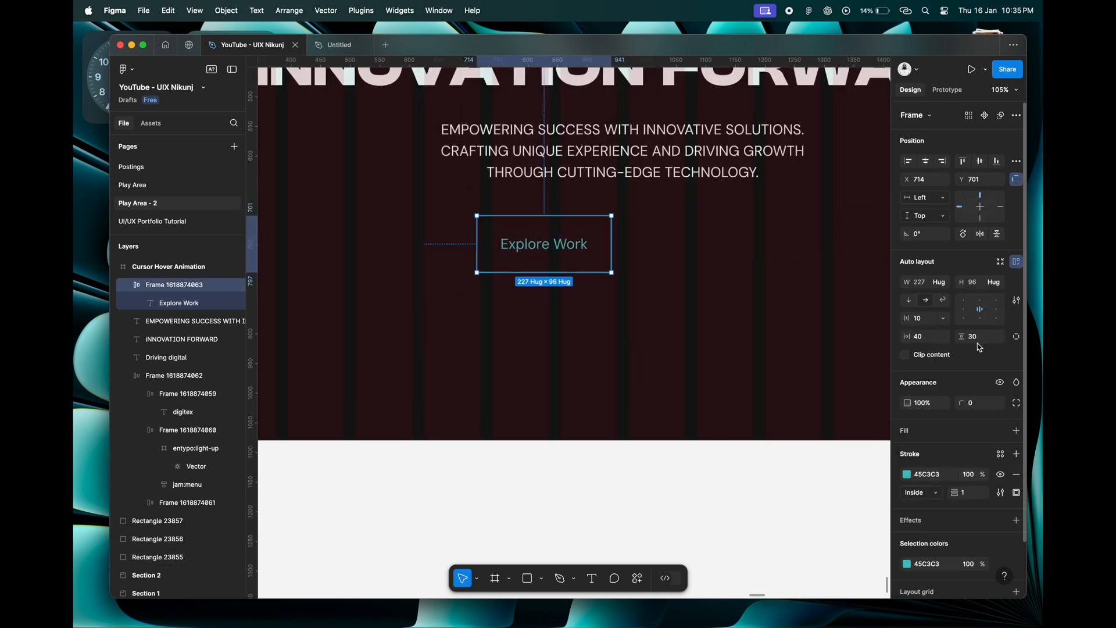
text(100)
key(Tab)
scroll(650, 302, down, 5)
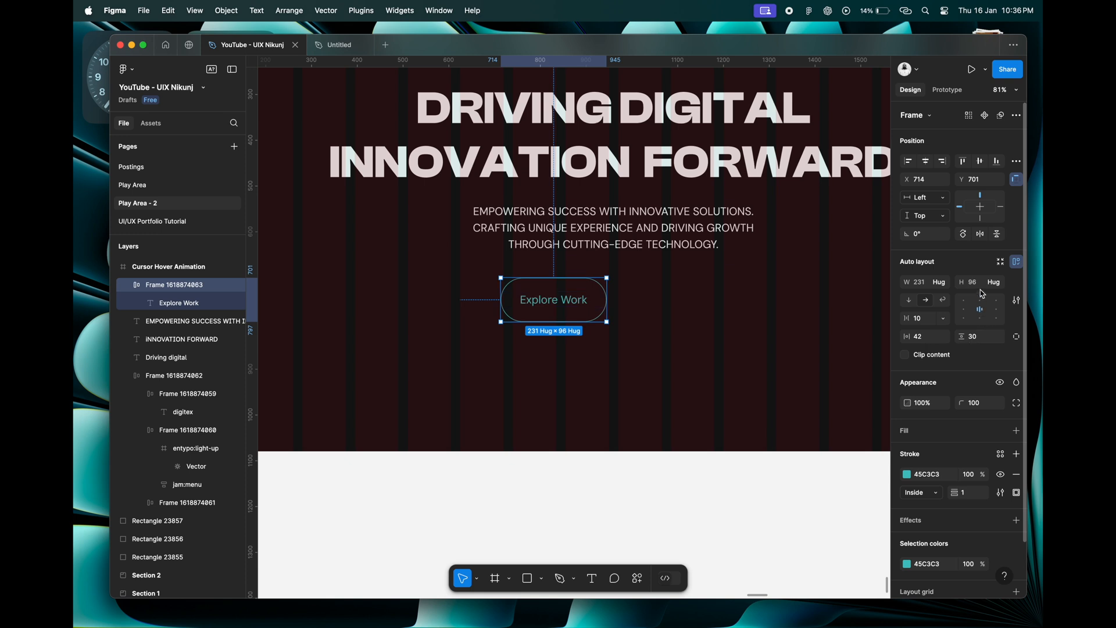
Set the "Explore Work" text's weight to SemiBold and apply the tighter vertical trim to its text box.
click(578, 306)
click(941, 379)
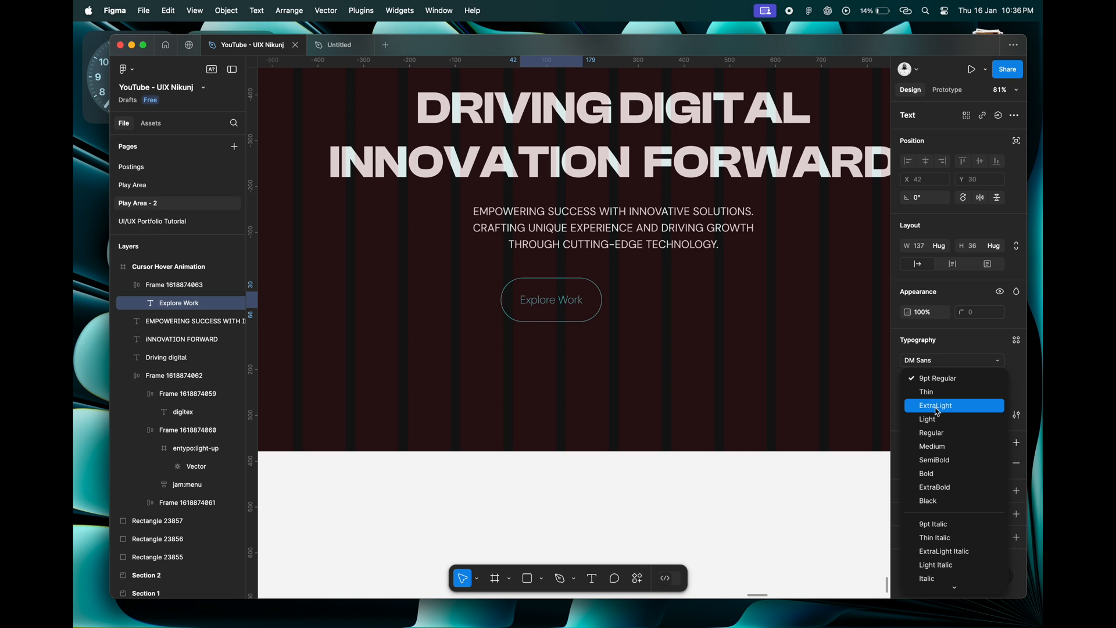
click(940, 460)
click(1018, 418)
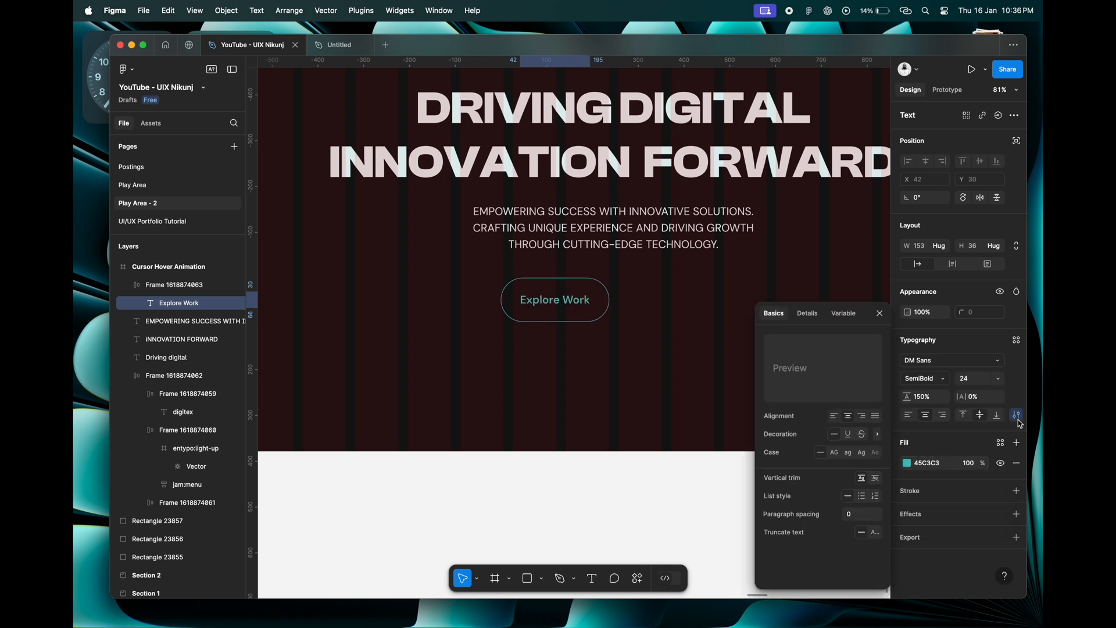
click(875, 478)
click(880, 313)
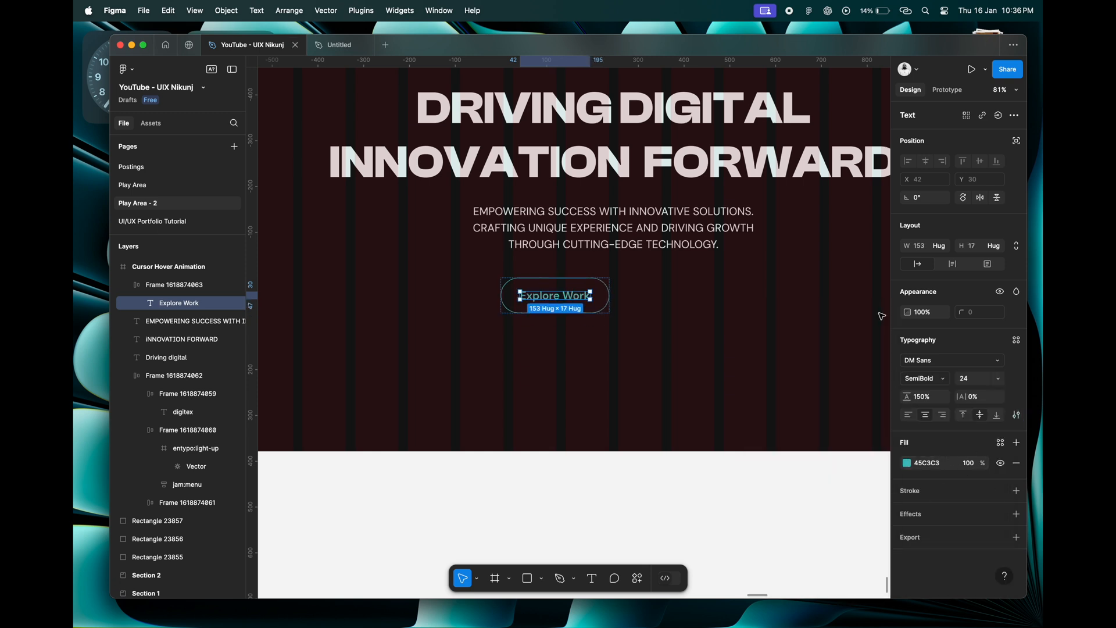
key(Escape)
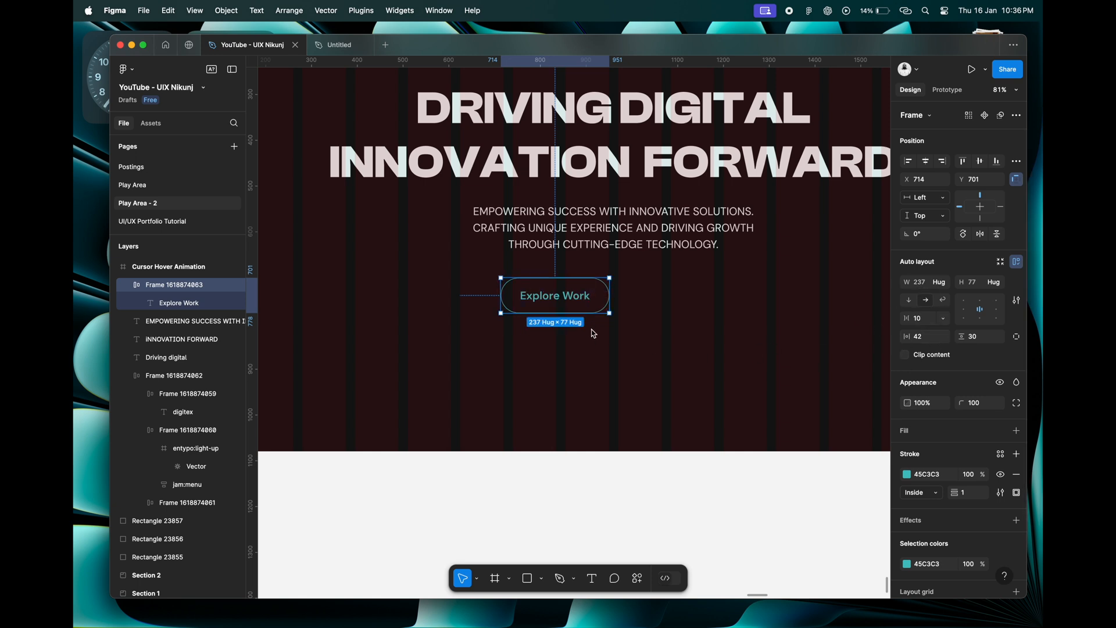
Center the "Explore Work" button horizontally in the frame.
click(586, 336)
click(552, 308)
click(926, 163)
scroll(620, 303, down, 5)
click(625, 411)
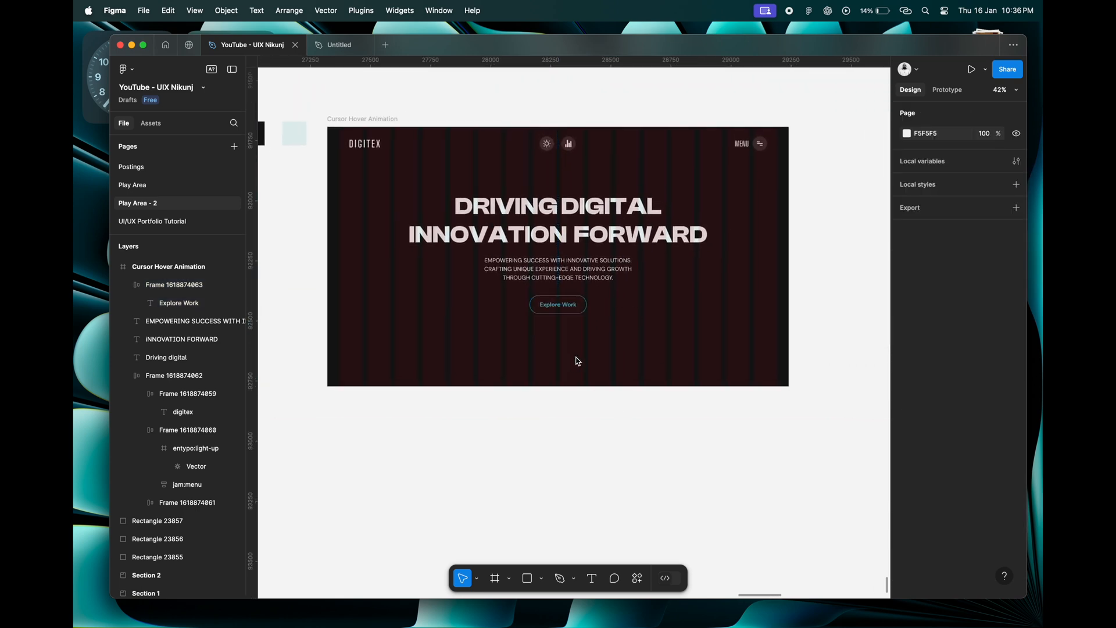
scroll(574, 354, up, 3)
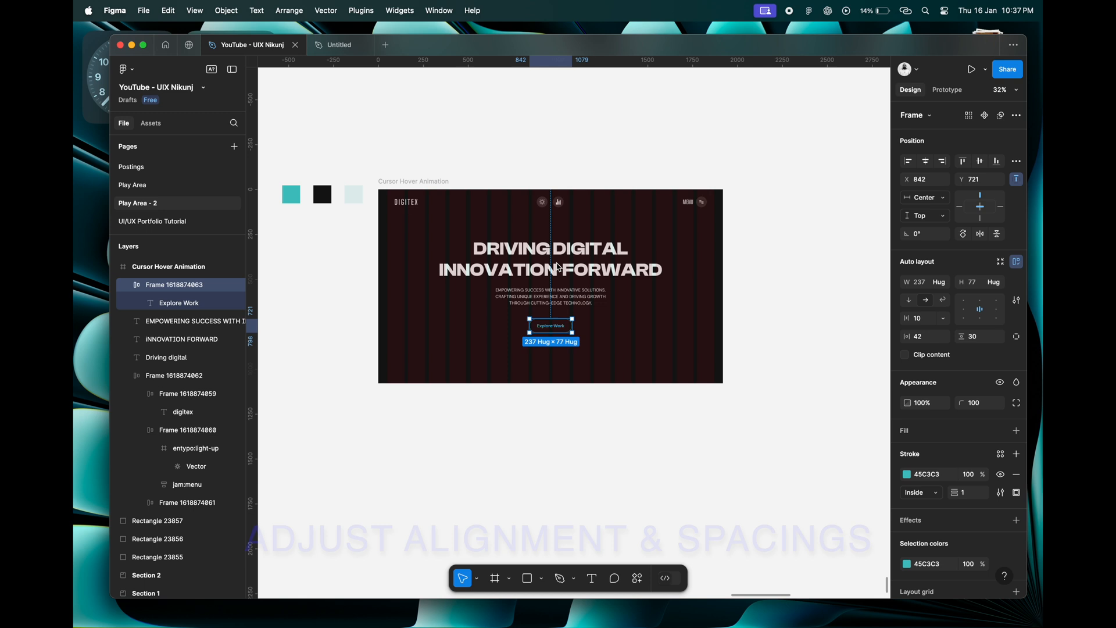
click(581, 249)
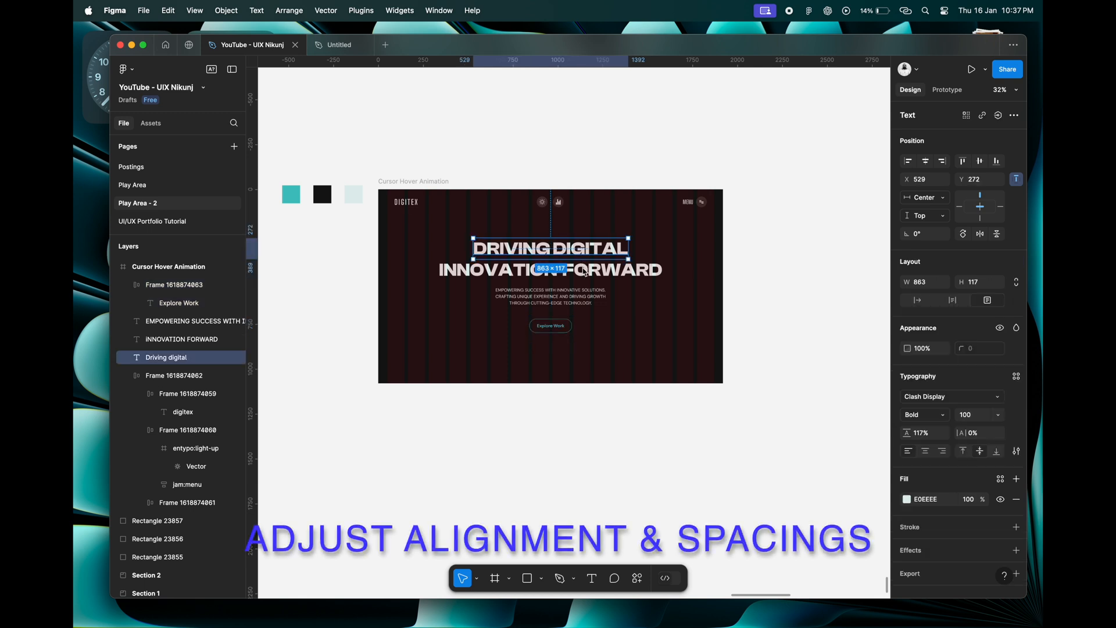
shift+click(585, 272)
shift+click(576, 297)
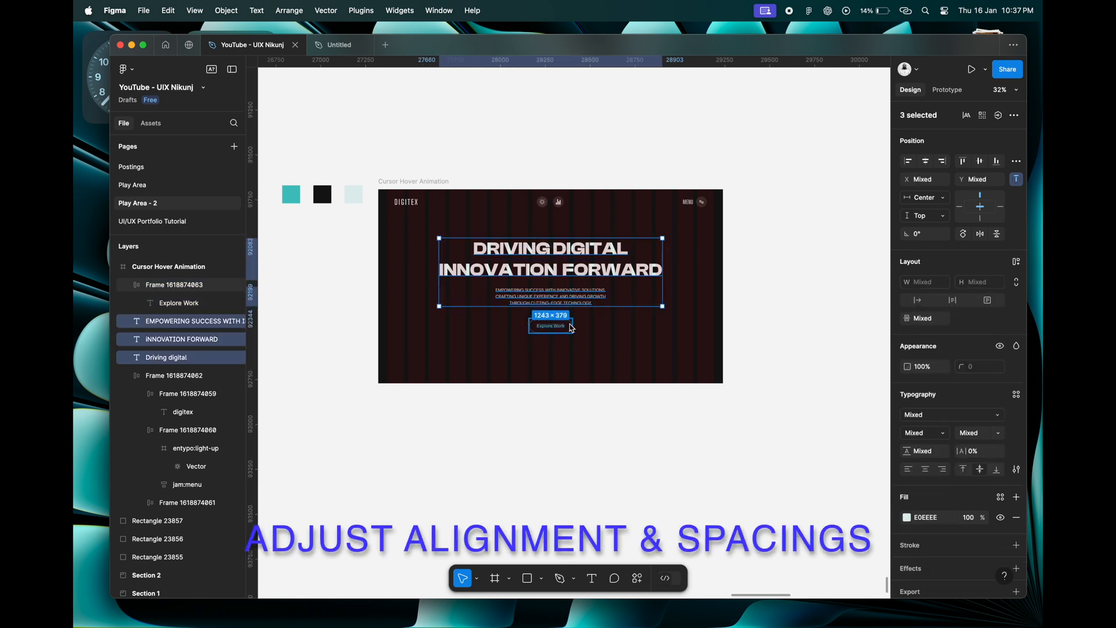
shift+click(573, 329)
Move both heading lines, the description and the button together vertically so that "DRIVING DIGITAL" sits at Y 287.
click(585, 252)
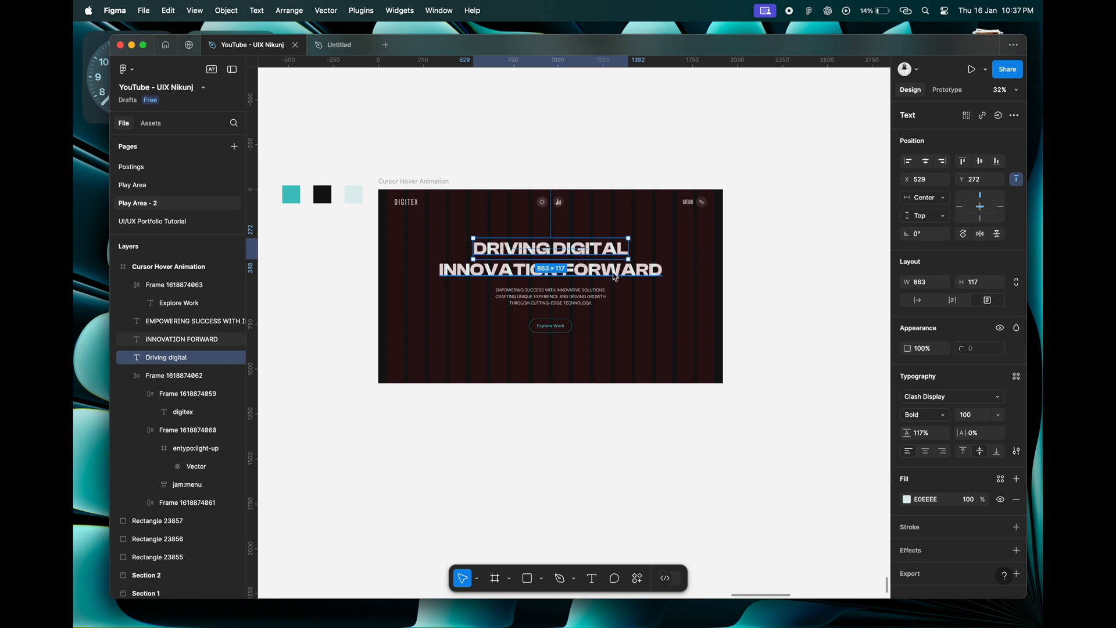
shift+click(608, 271)
shift+click(581, 299)
shift+click(559, 330)
key(alt)
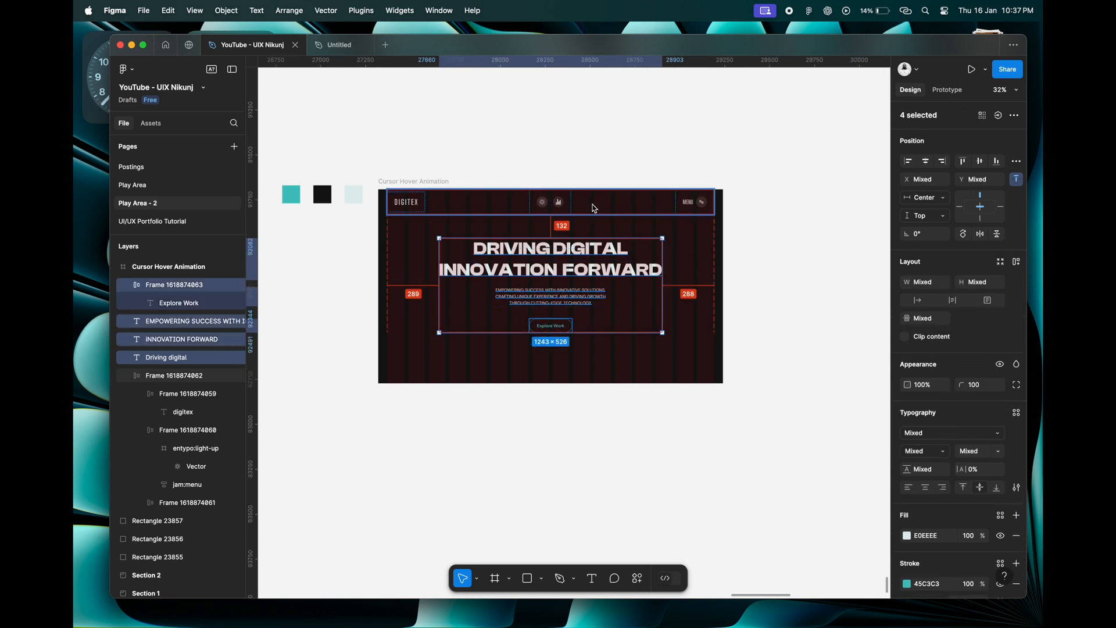
key(shift+Down)
key(shift+Down)
key(shift+Down)
key(shift+Down)
key(shift+Down)
key(shift+Down)
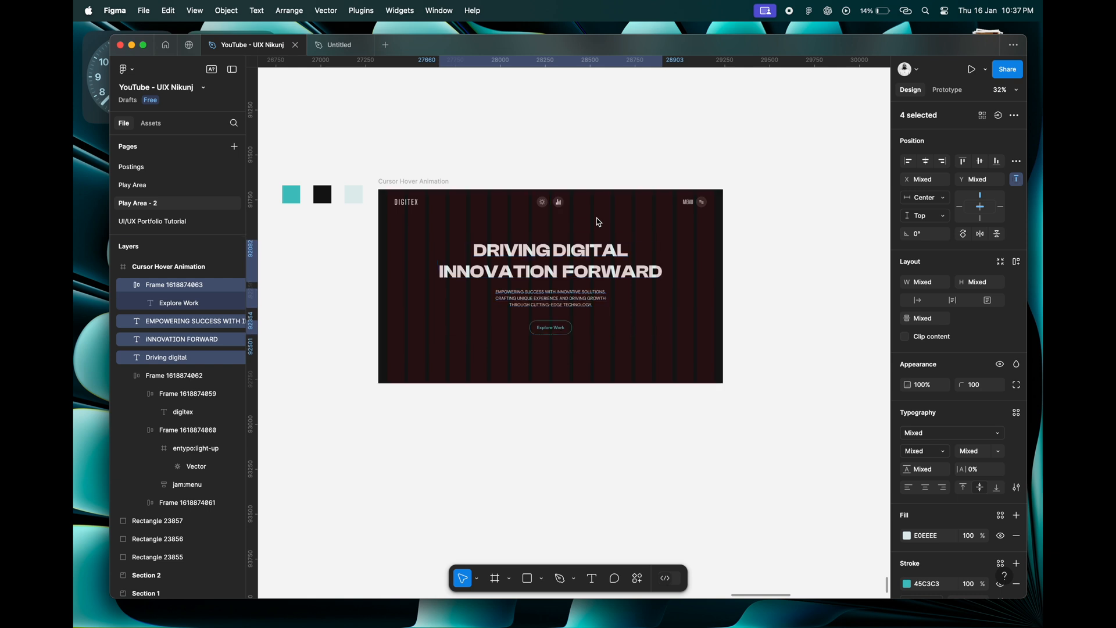
key(shift+Up)
key(shift+Up)
key(shift+Up)
key(shift+Up)
key(alt)
click(557, 453)
Draw a new section of about 2340 × 1451 beside the Cursor Hover Animation frame.
scroll(557, 453, down, 1)
scroll(557, 453, right, 2)
scroll(558, 453, right, 2)
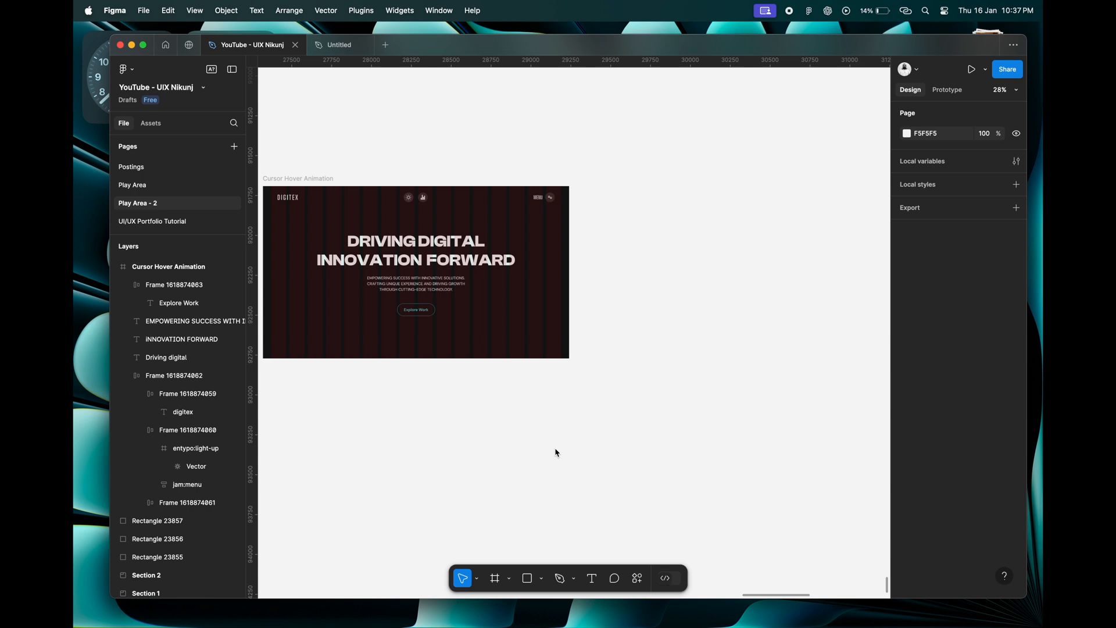
click(511, 578)
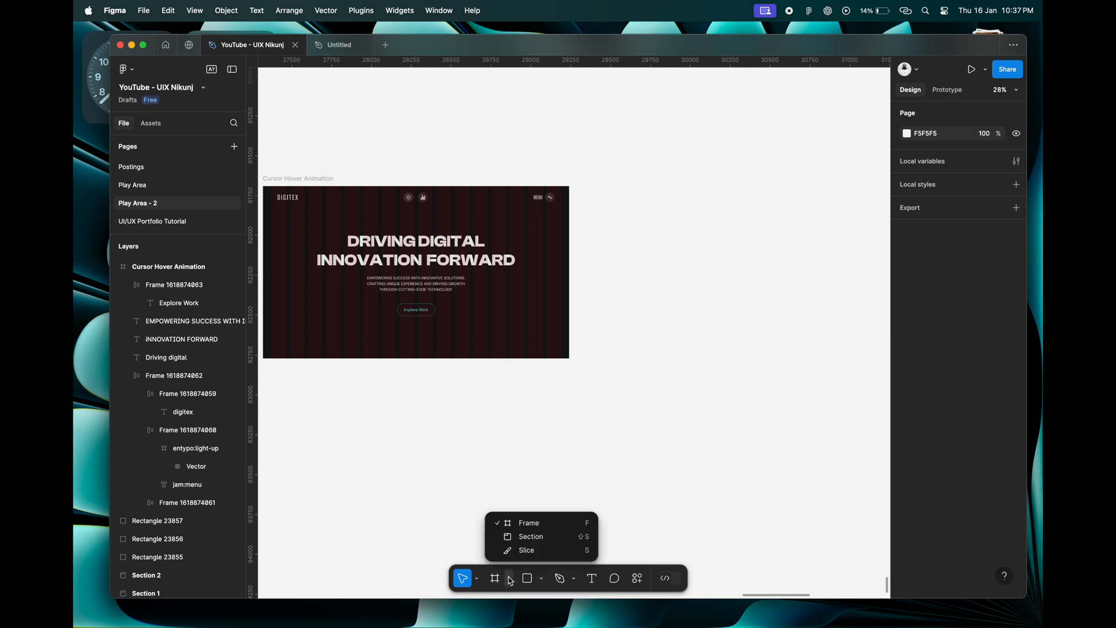
click(526, 534)
drag(579, 199, 808, 430)
drag(808, 349, 891, 344)
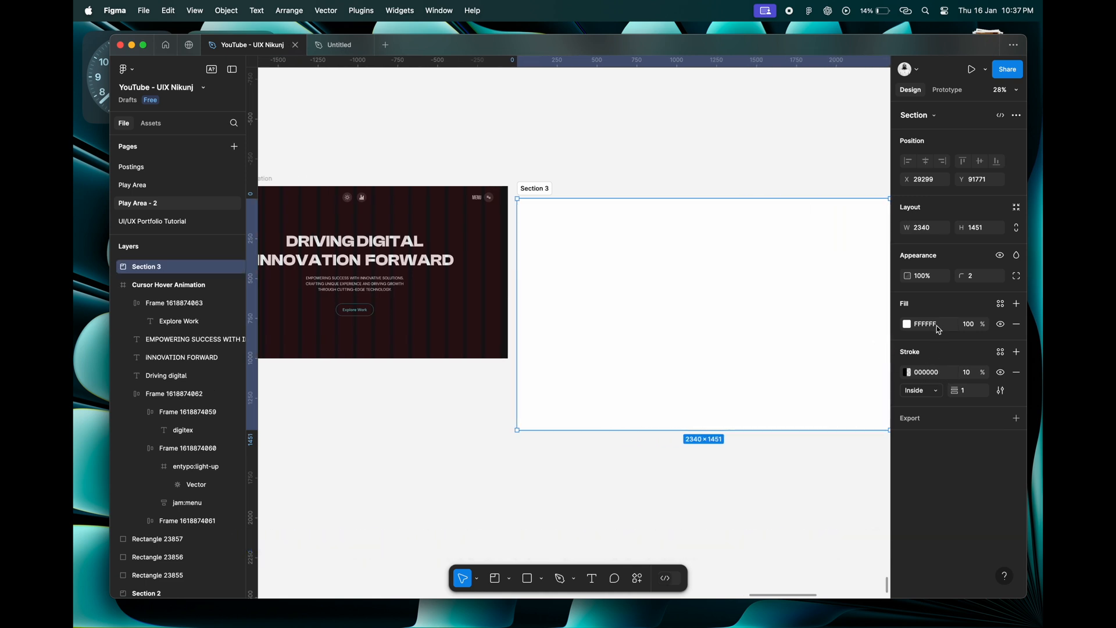
Fill the new section with black 000000 and narrow it to about 2247 wide, widening the gap to the frame.
text(0)
key(Return)
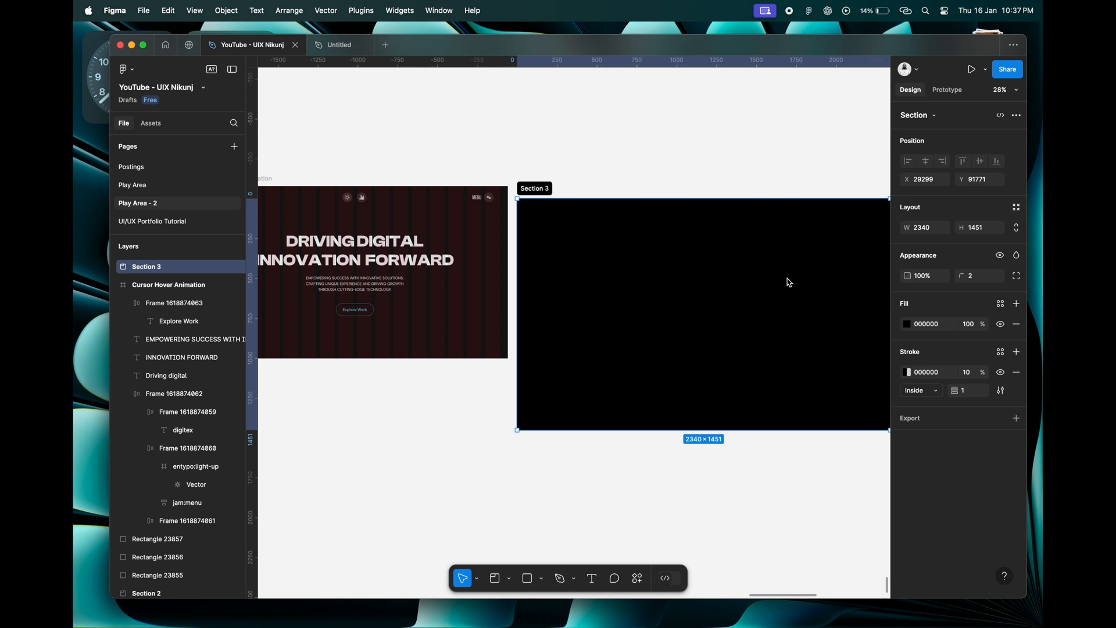
drag(518, 237, 534, 237)
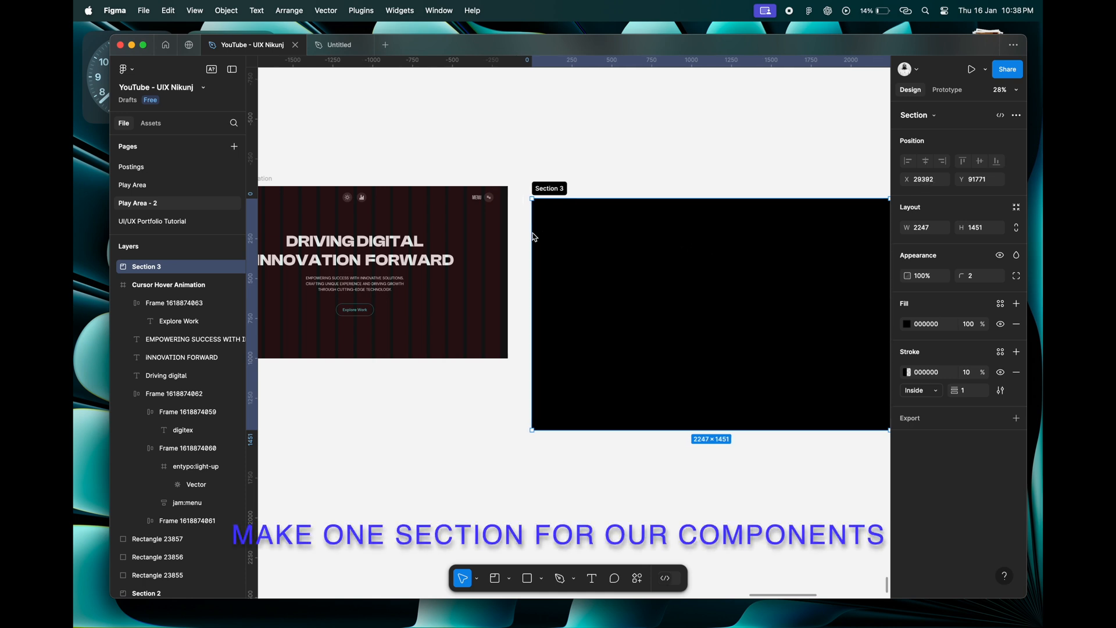
Rename the section as "Components" and align its top edge with the top of the Cursor Hover Animation frame.
double_click(550, 189)
text(Components)
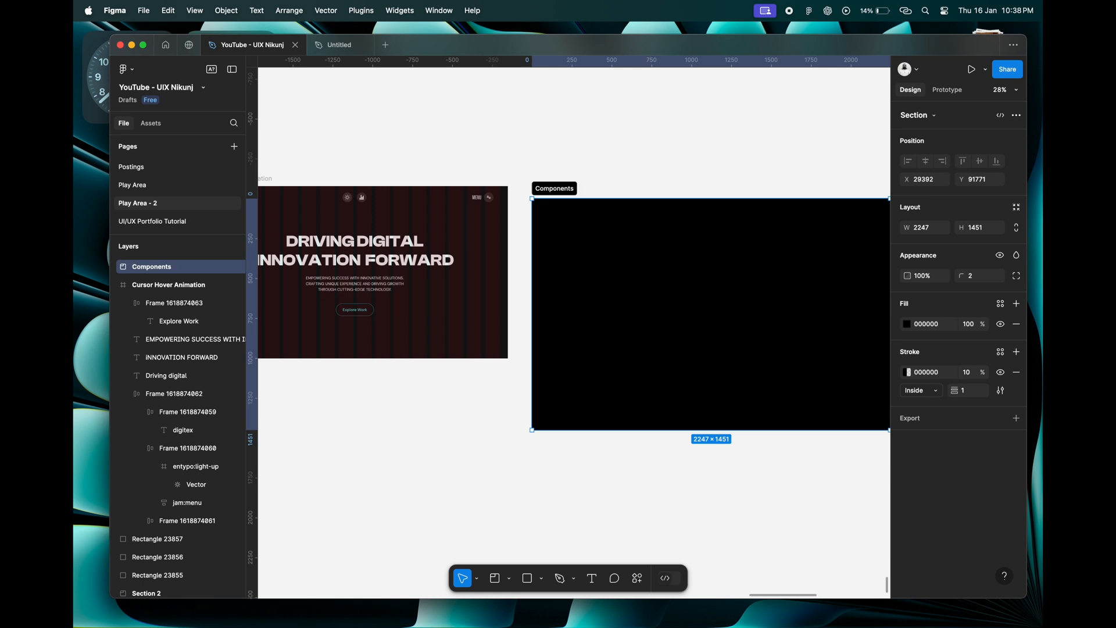
drag(561, 183, 556, 171)
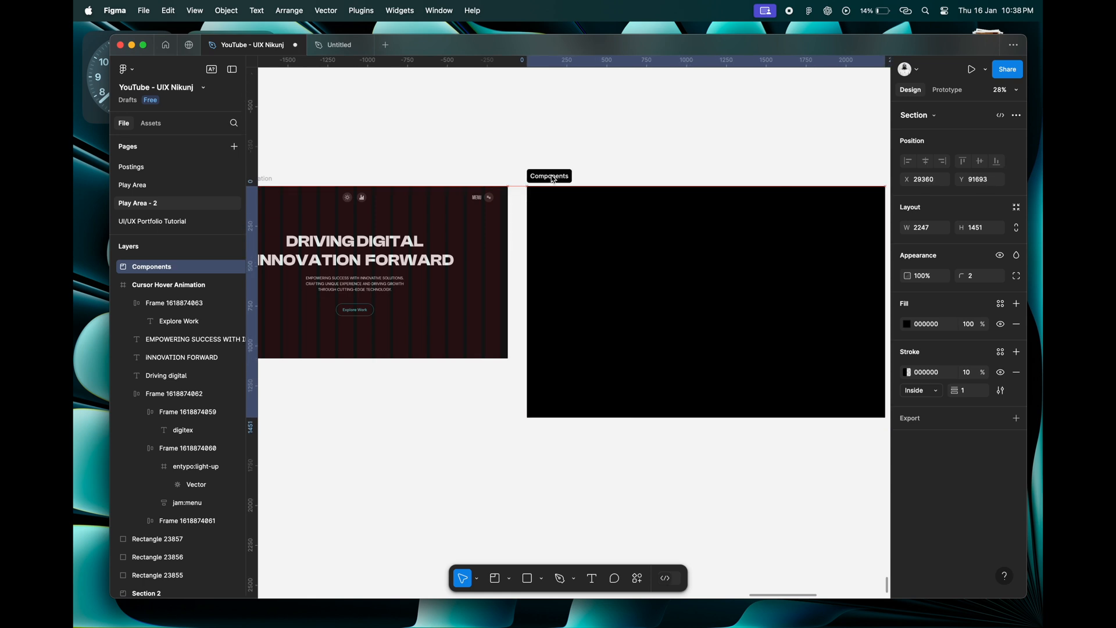
Copy the "DRIVING DIGITAL" heading line and paste it into the Components section.
scroll(506, 299, up, 1)
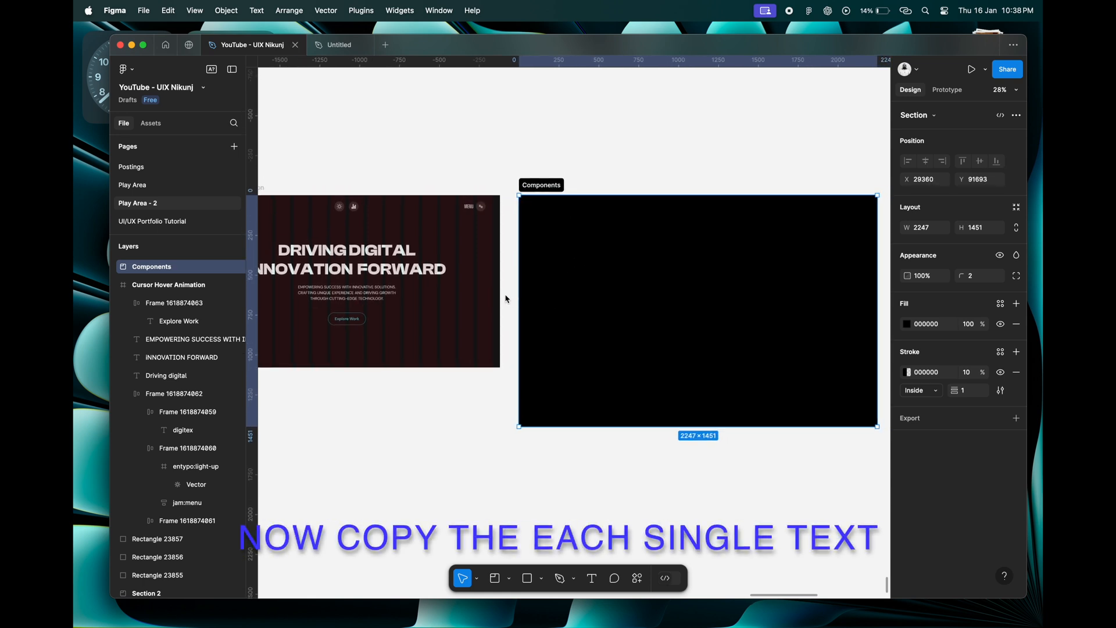
click(387, 260)
right_click(386, 260)
click(401, 228)
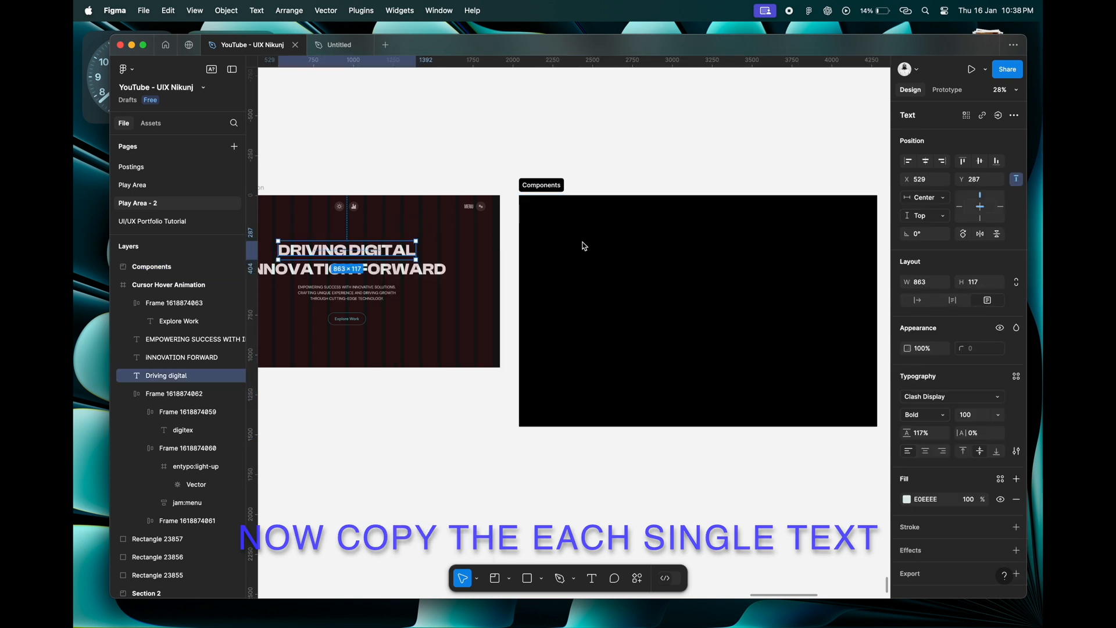
scroll(531, 246, right, 3)
right_click(532, 246)
click(557, 268)
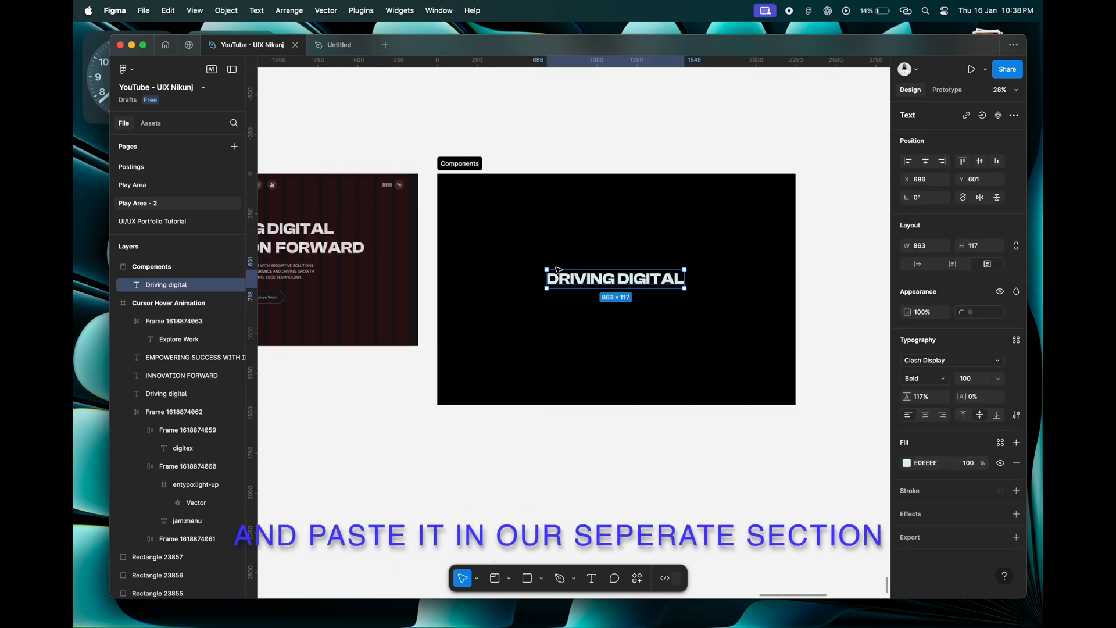
Move the DRIVING DIGITAL text in the Components section to X 331, Y 300 and wrap it in a frame.
scroll(616, 285, up, 5)
scroll(624, 299, down, 5)
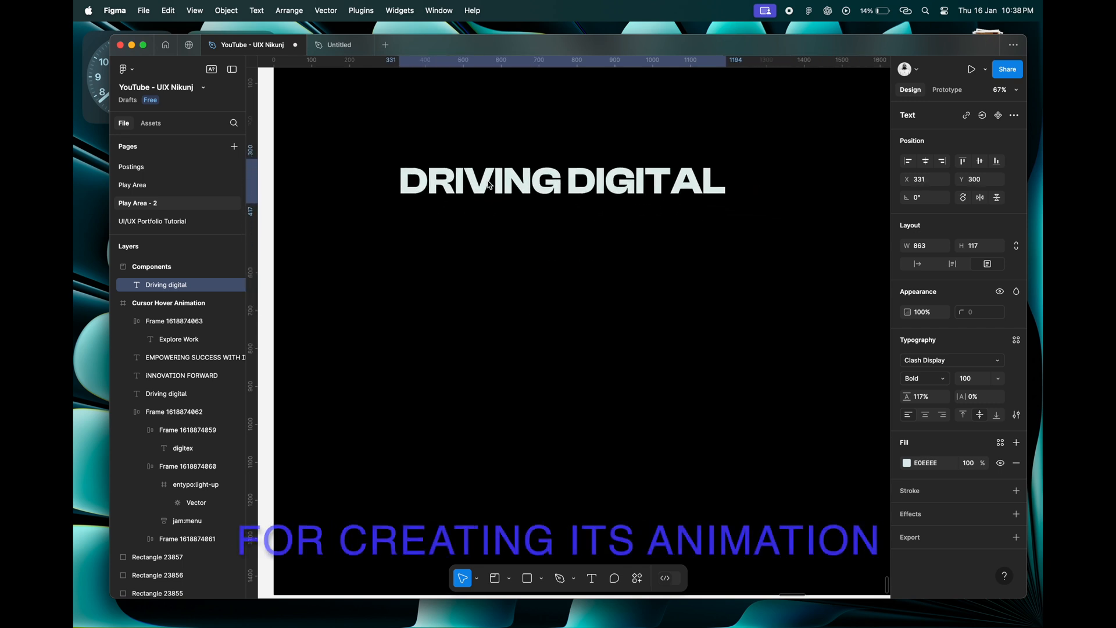
scroll(594, 238, left, 1)
scroll(594, 238, right, 1)
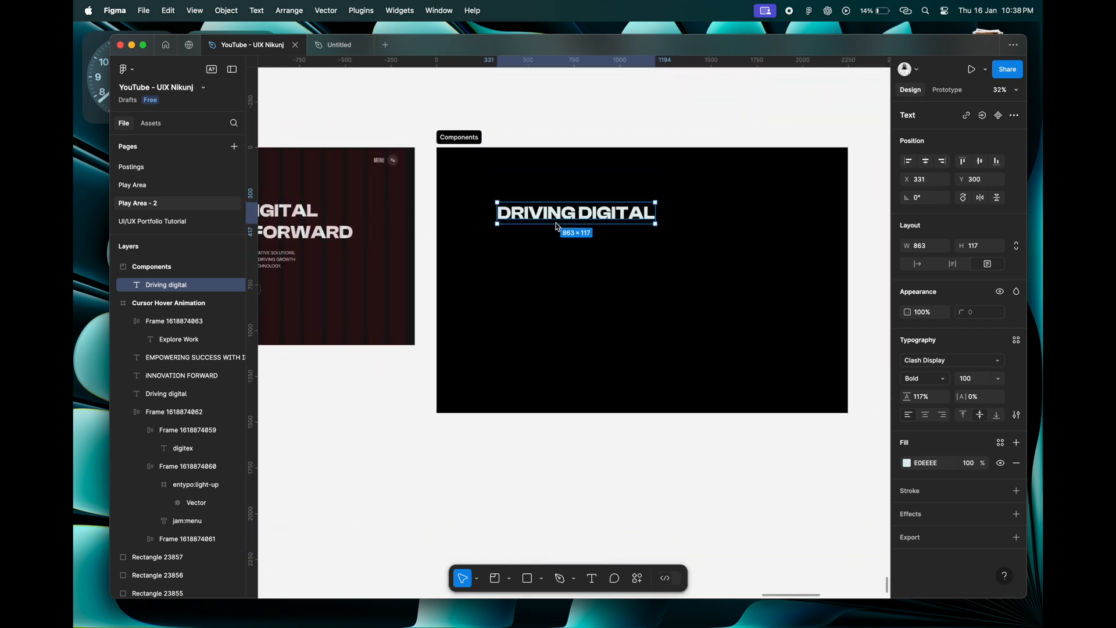
scroll(559, 226, up, 5)
scroll(540, 198, down, 1)
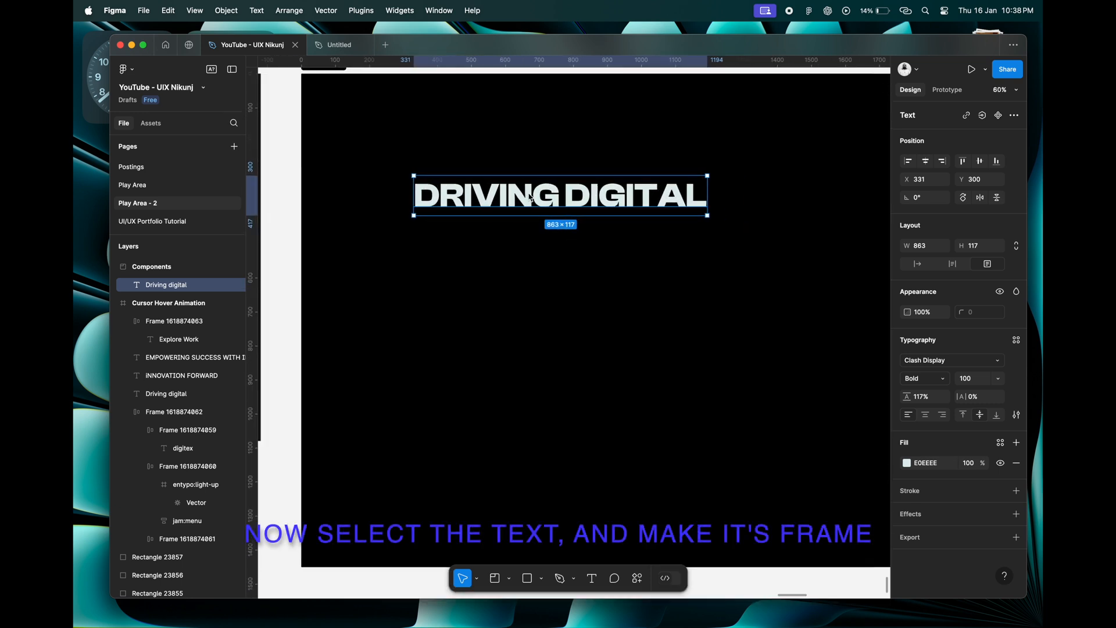
right_click(524, 203)
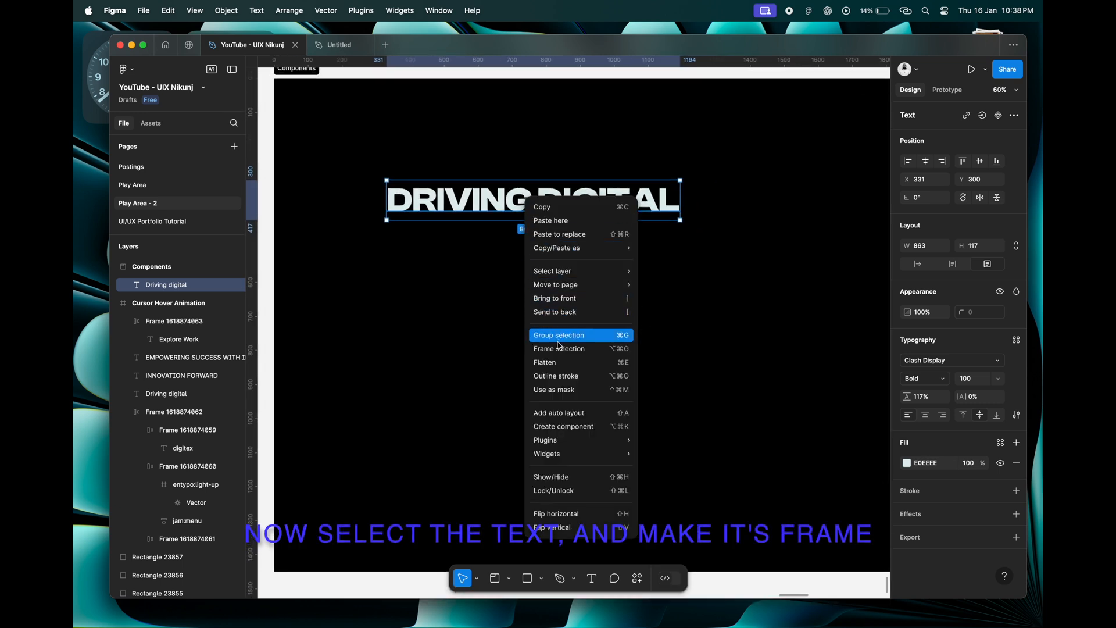
click(613, 348)
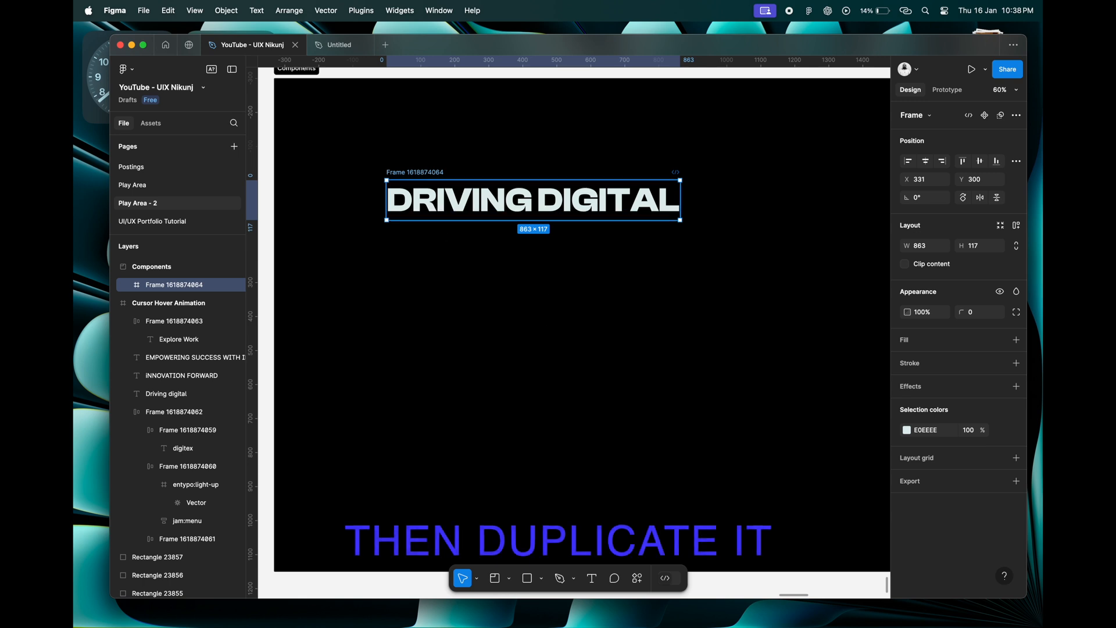
Duplicate the DRIVING DIGITAL frame straight below at Y 544 and enable Clip content on both frames.
drag(428, 172, 430, 256)
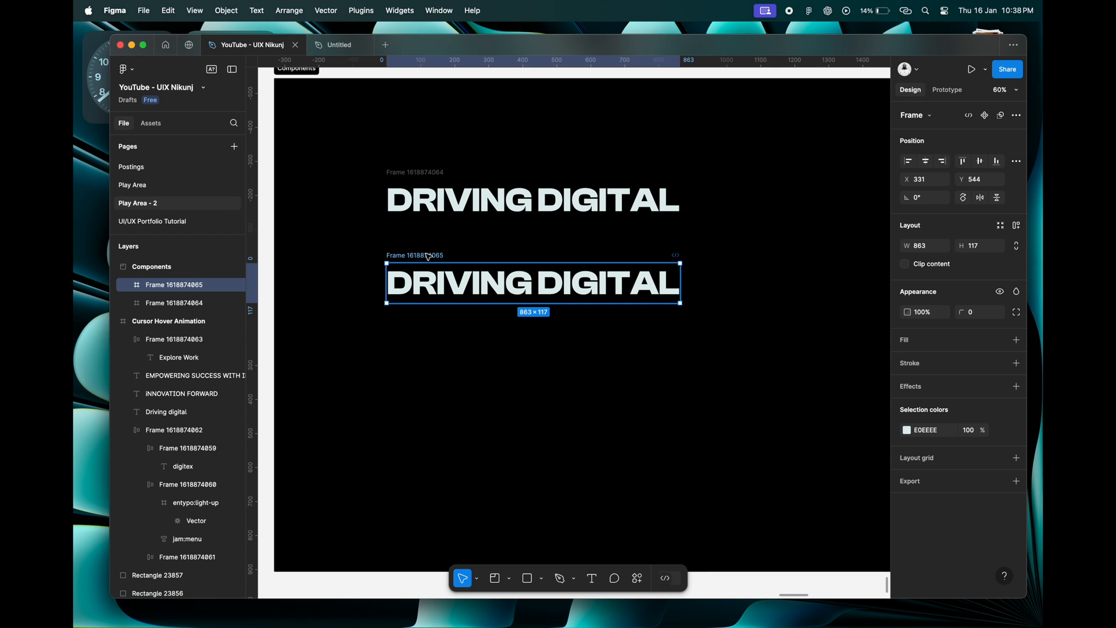
click(428, 178)
click(905, 265)
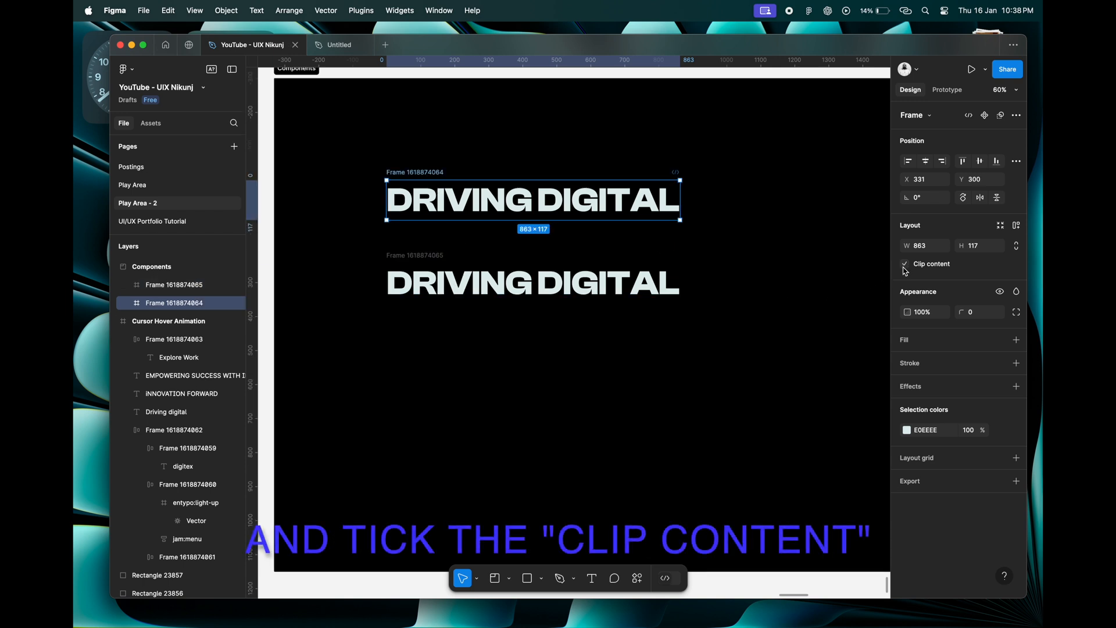
click(441, 264)
click(905, 265)
Move the text layer inside the upper DRIVING DIGITAL frame straight down until the frame clips it completely.
click(538, 203)
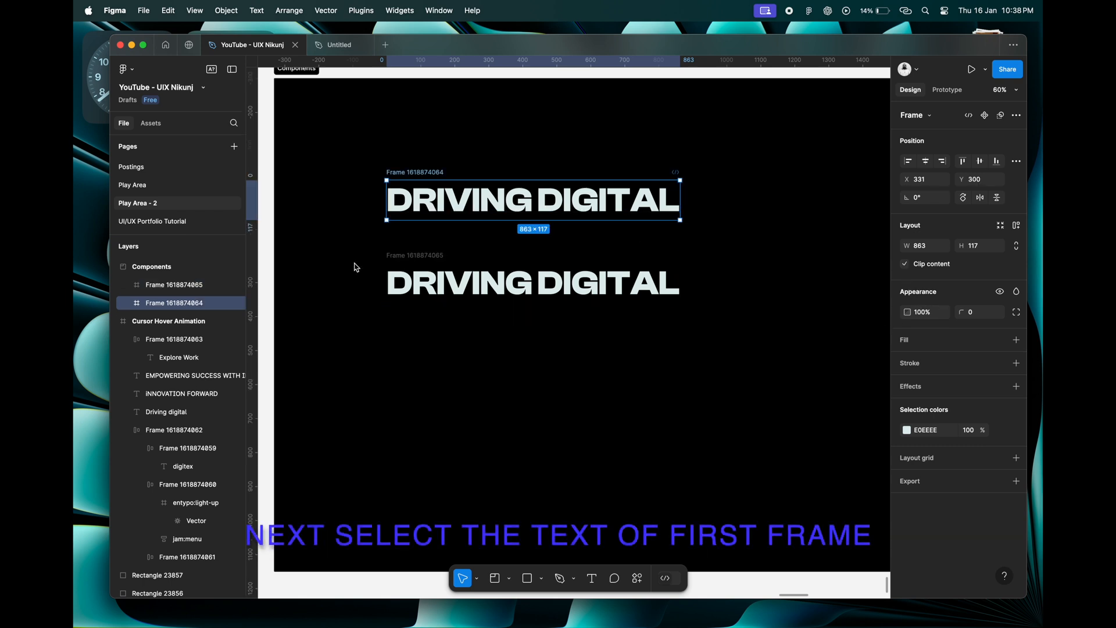
click(129, 303)
click(161, 322)
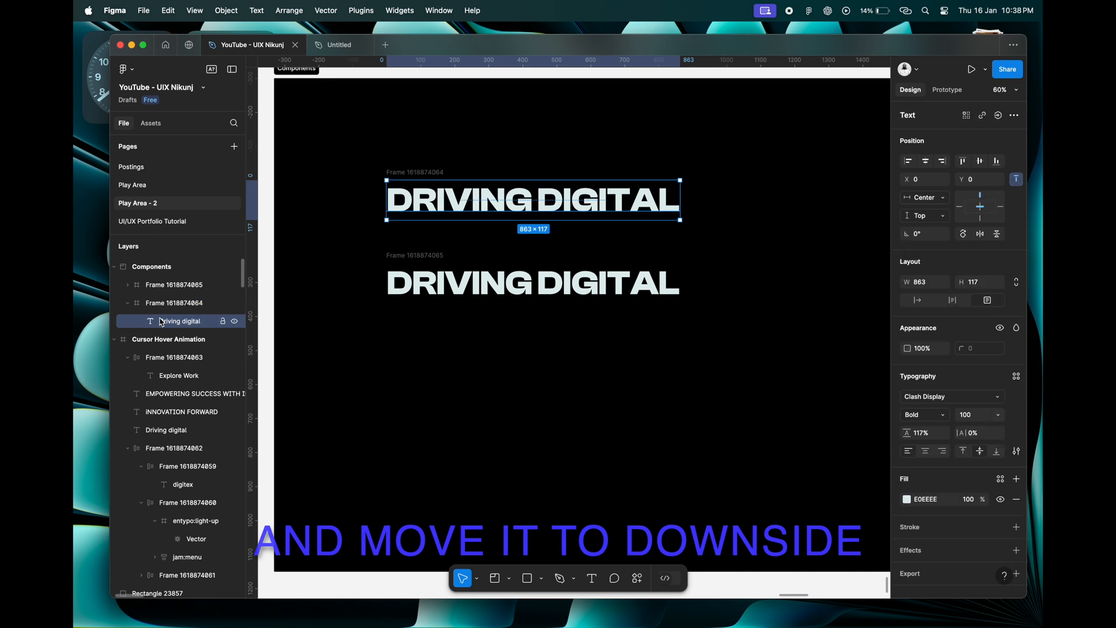
key(shift+Down)
key(shift+Down)
key(shift+Down)
key(shift+Down)
key(shift+Down)
key(shift+Down)
key(shift+Down)
key(shift+Down)
key(shift+Down)
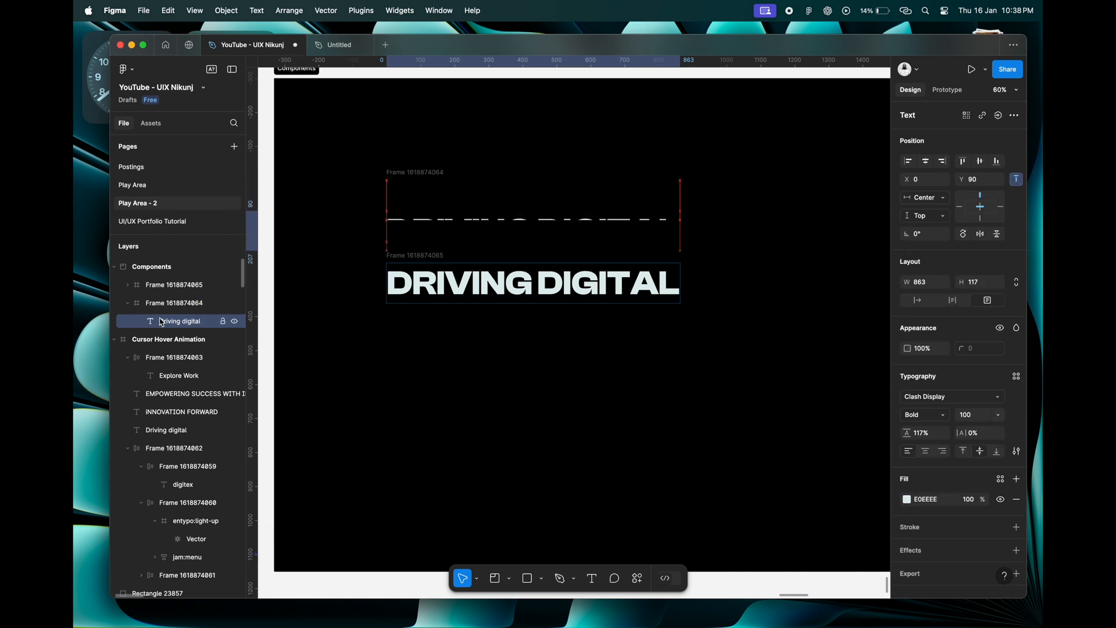
click(301, 184)
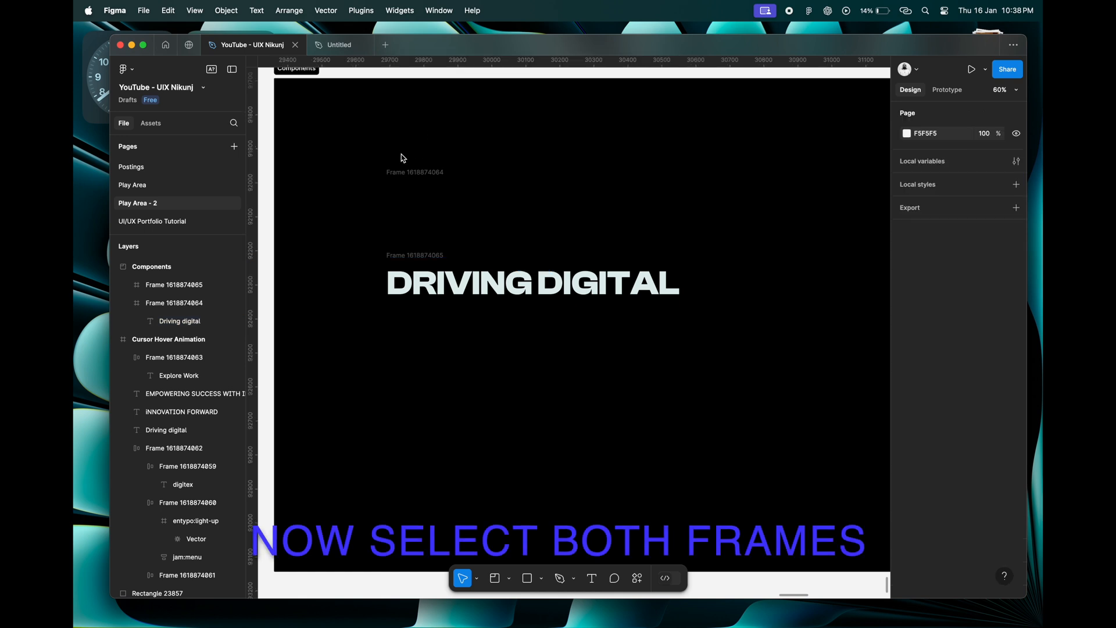
Combine the two DRIVING DIGITAL frames into a component set.
drag(365, 169, 695, 316)
click(1003, 115)
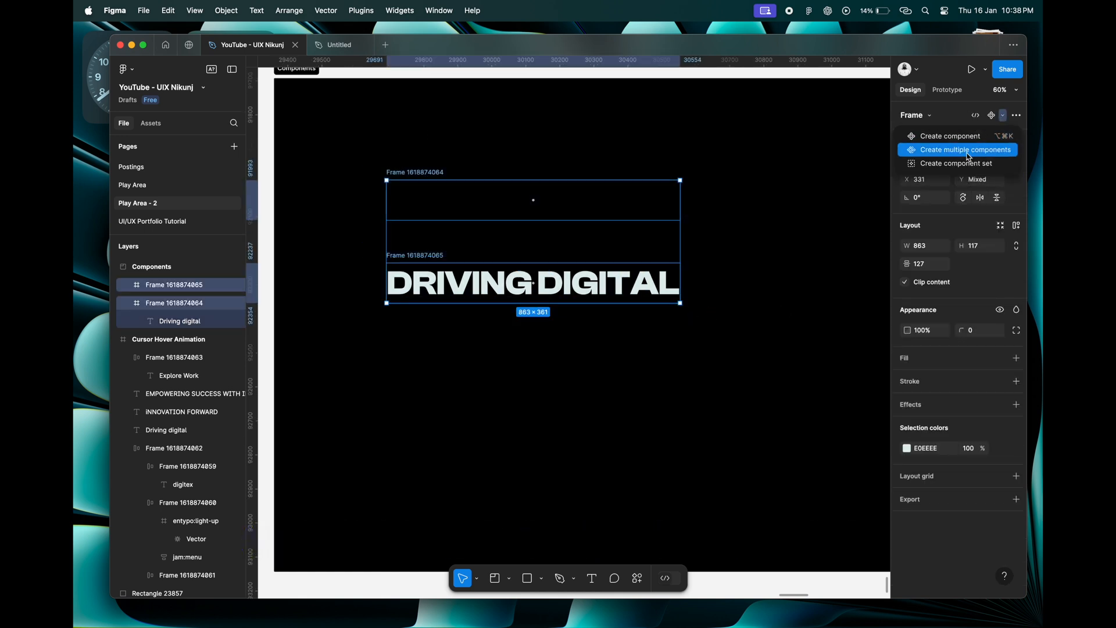
click(944, 165)
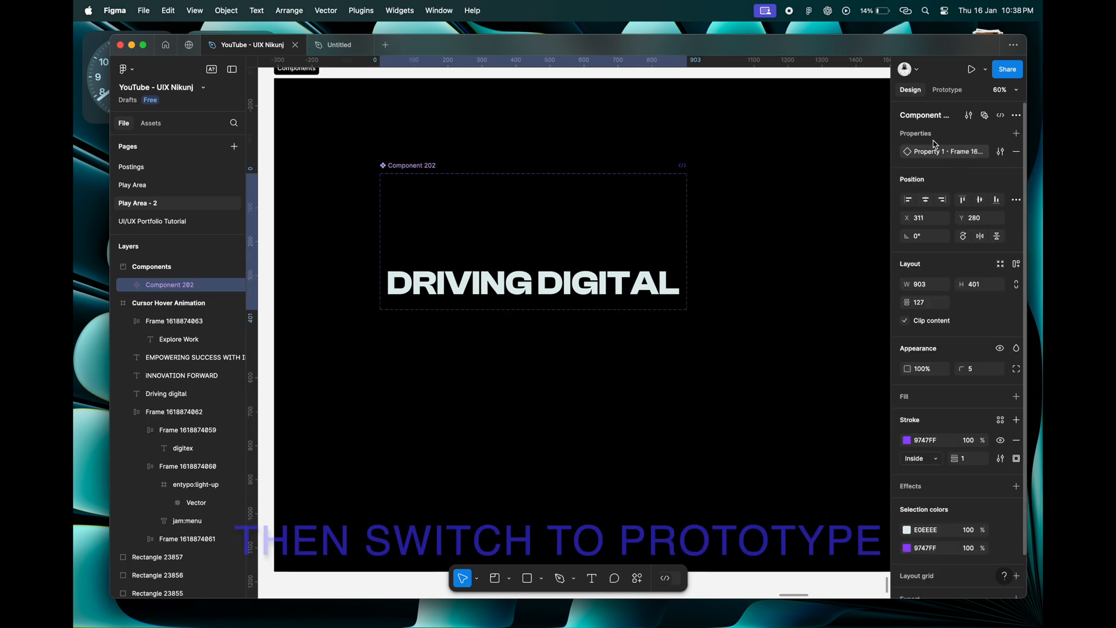
Connect the upper DRIVING DIGITAL variant to the lower one with an After delay trigger of 1 ms.
click(949, 91)
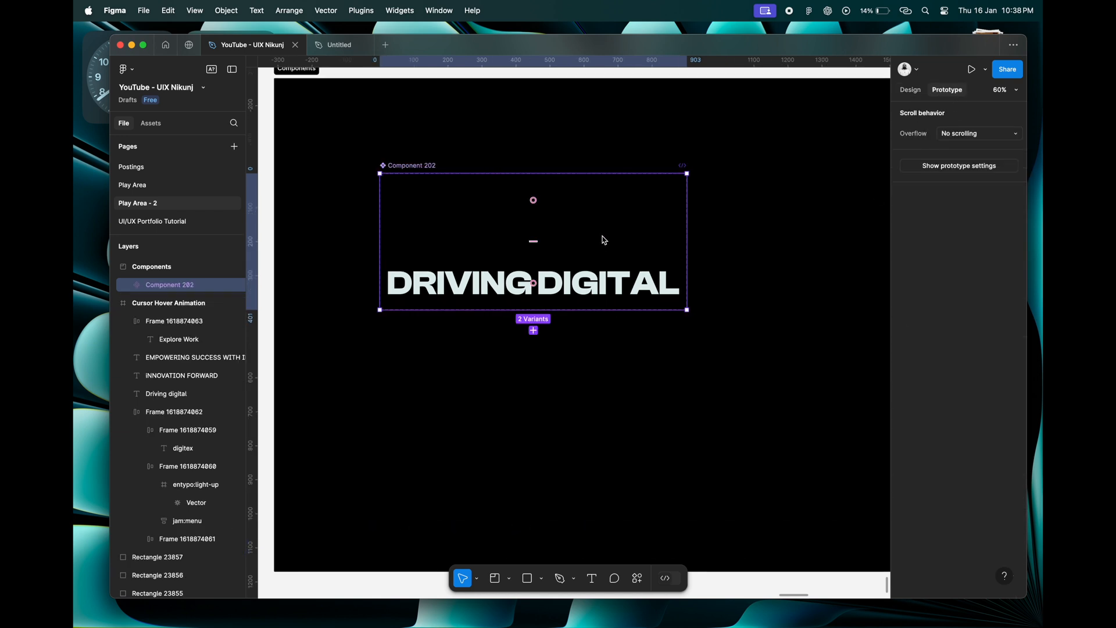
click(599, 237)
click(525, 214)
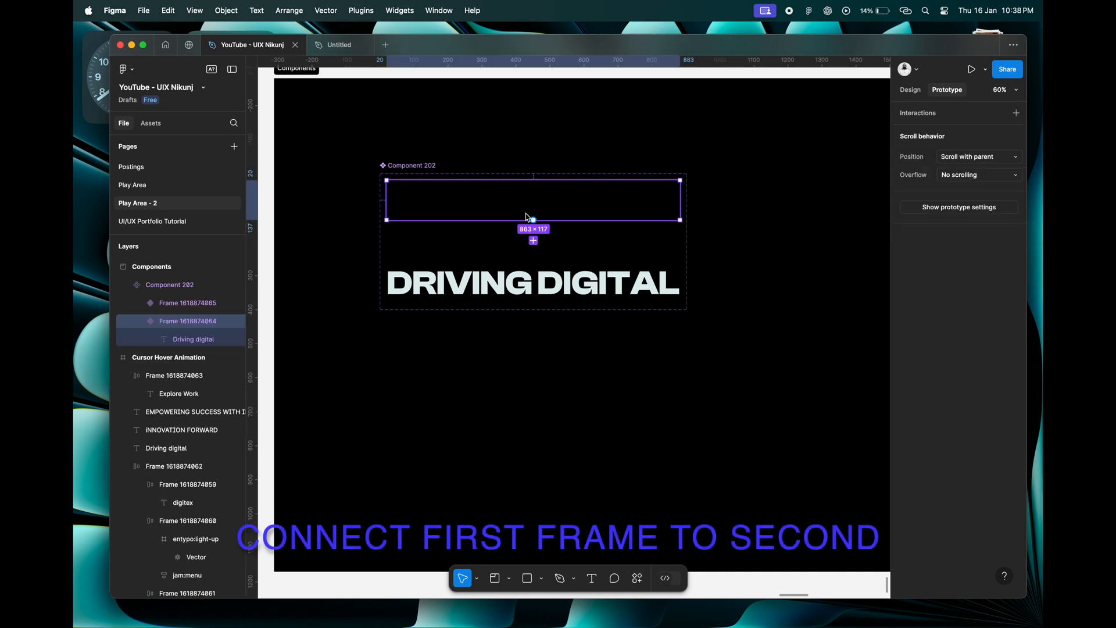
drag(533, 241, 544, 282)
click(561, 319)
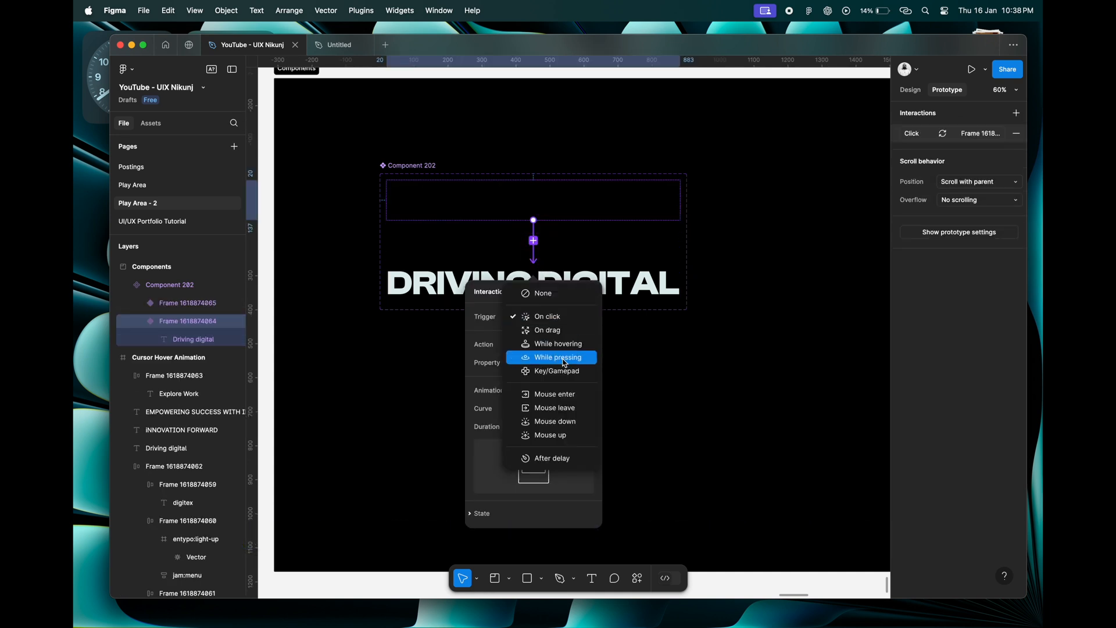
click(548, 459)
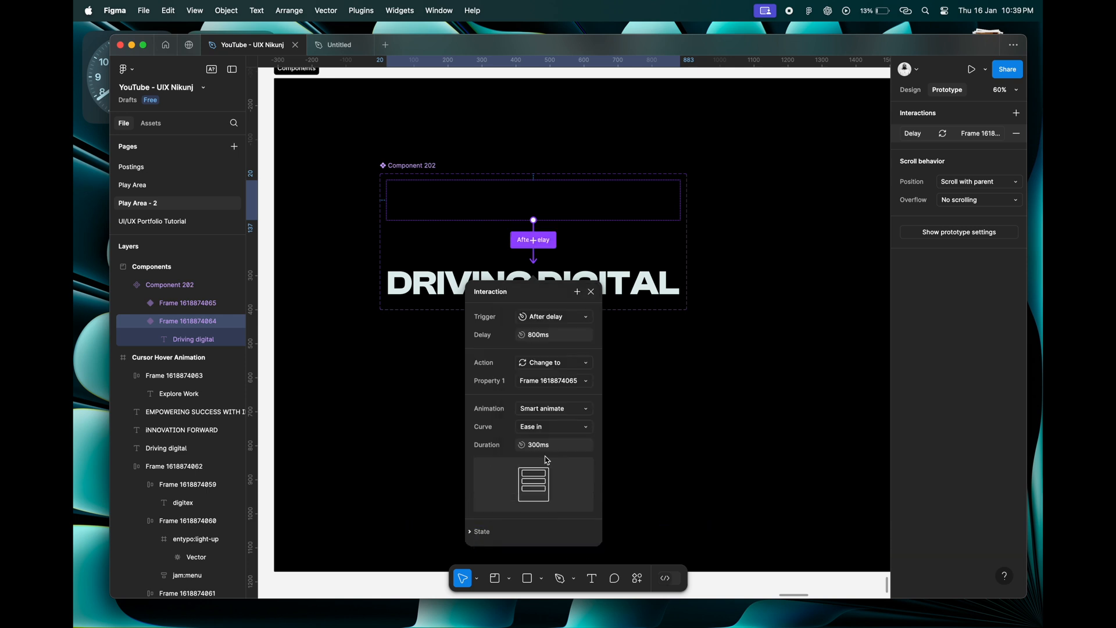
text(1)
key(Return)
Use Smart animate with an Ease in curve and 300 ms duration for the DRIVING DIGITAL interaction.
click(540, 414)
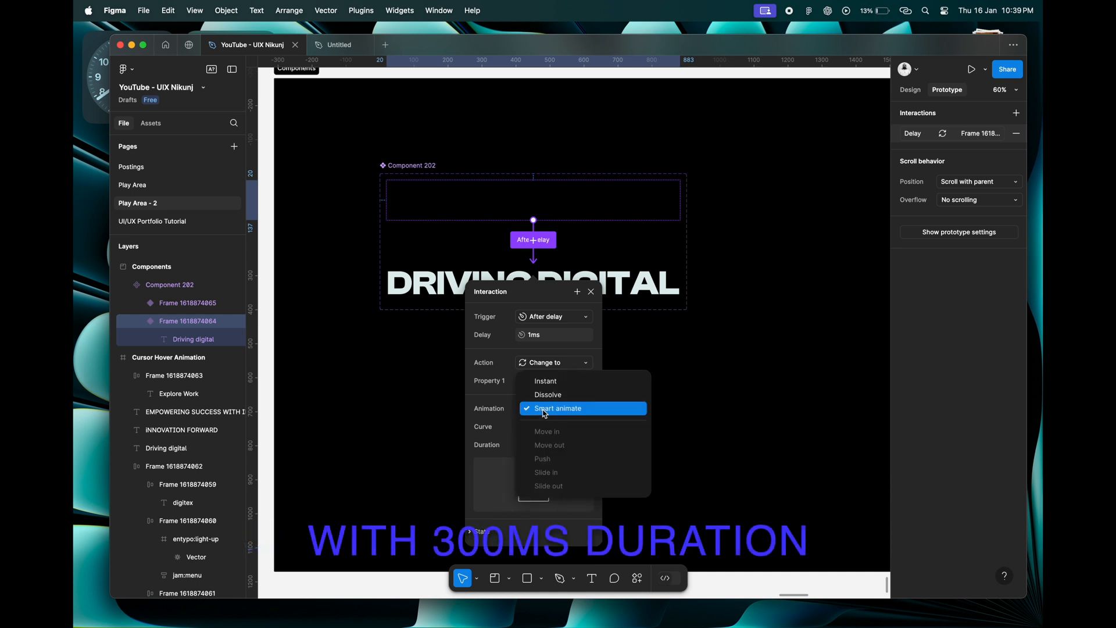
click(543, 409)
click(541, 427)
click(543, 431)
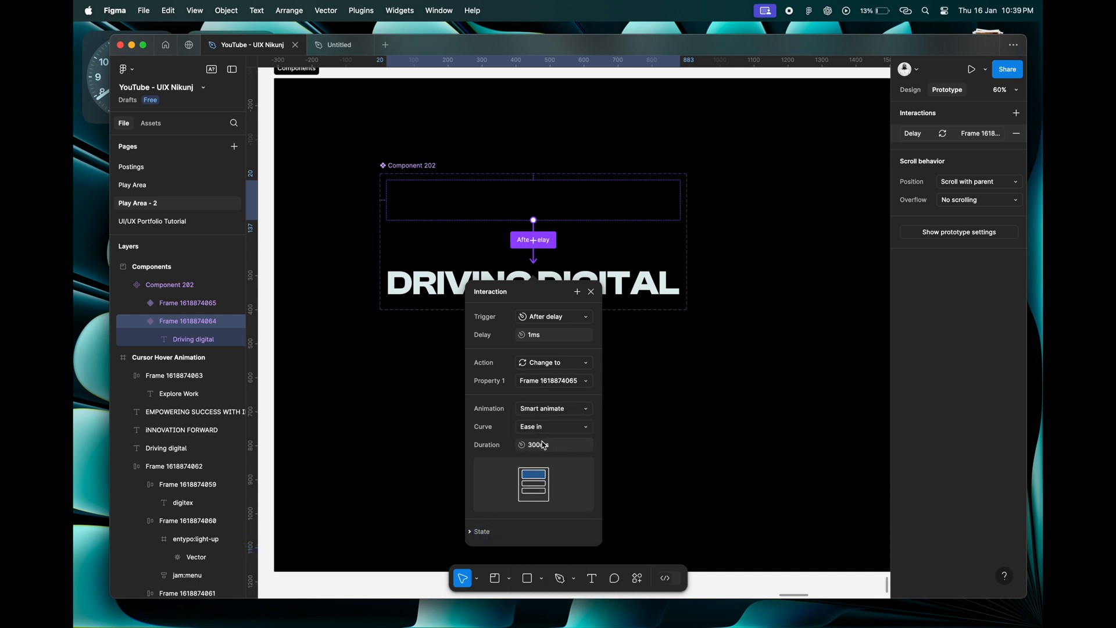
click(592, 292)
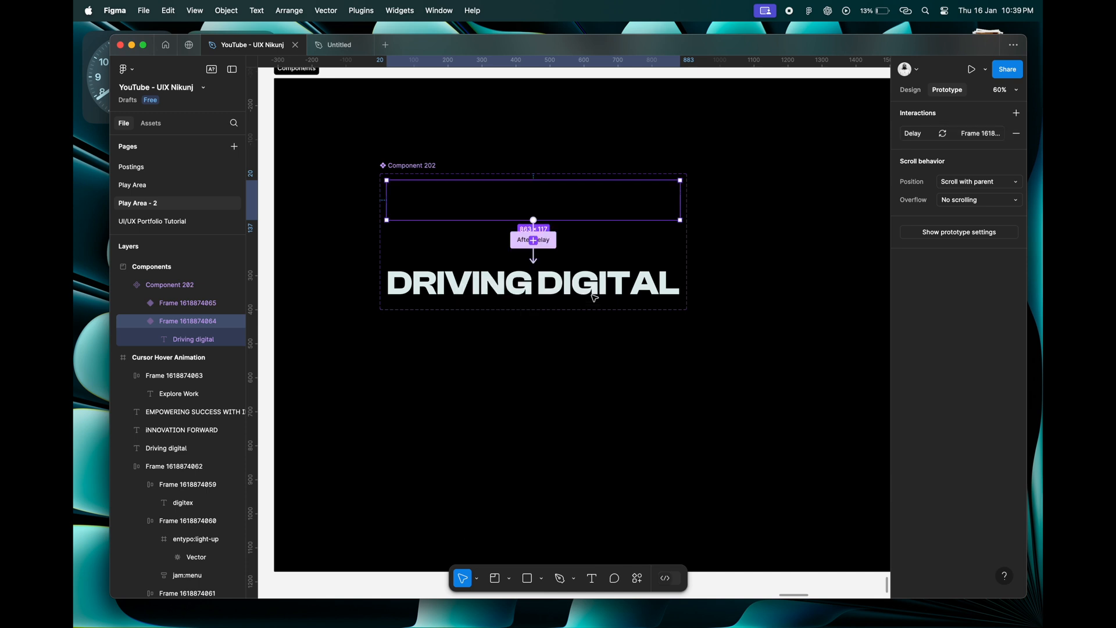
Copy the INNOVATION FORWARD heading from the hero frame and paste it below the DRIVING DIGITAL set in the Components section.
scroll(575, 342, down, 5)
scroll(574, 342, left, 3)
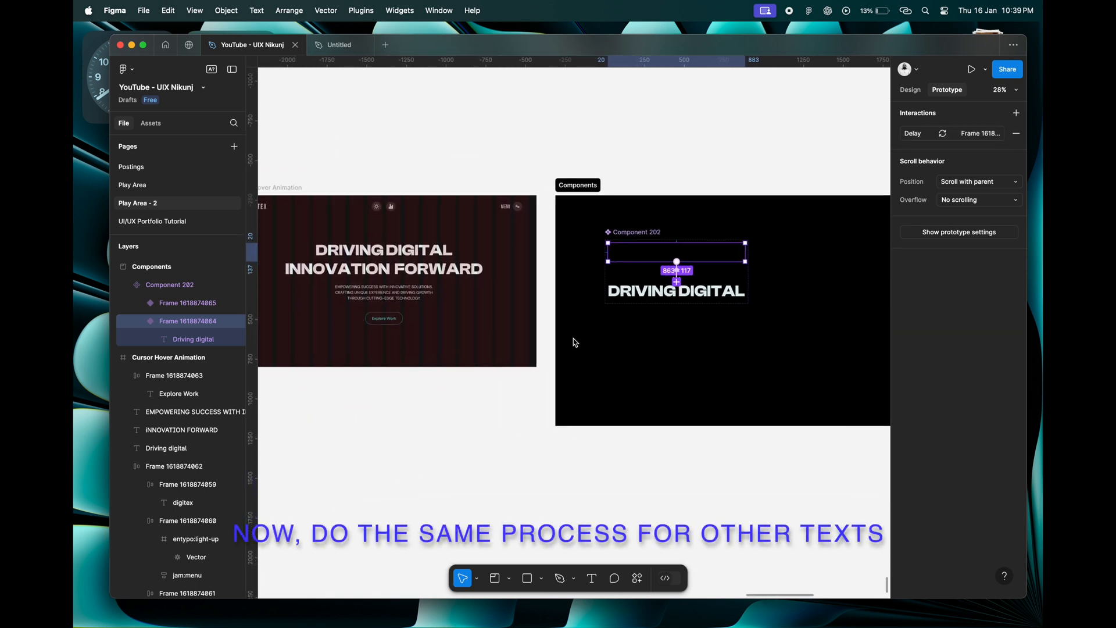
click(463, 271)
right_click(461, 272)
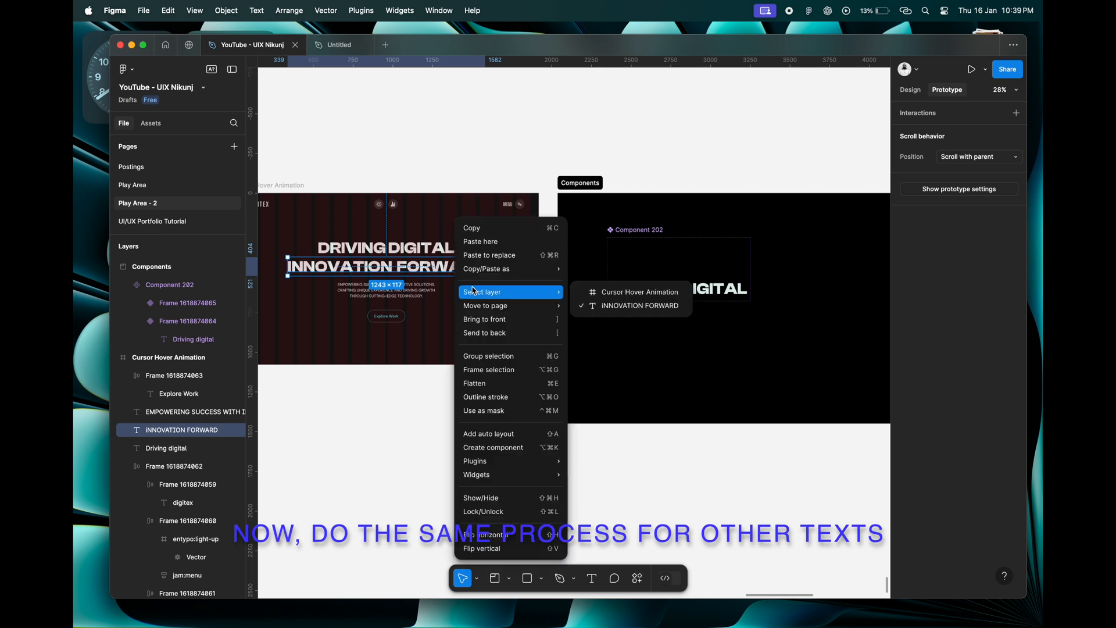
click(475, 230)
scroll(660, 284, right, 3)
right_click(629, 238)
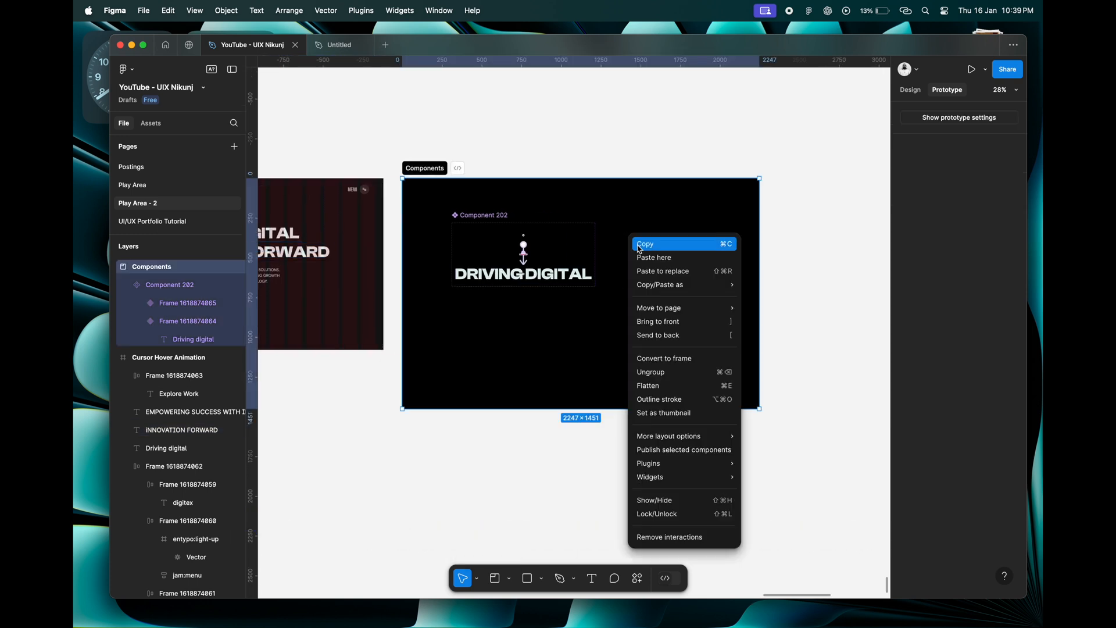
click(647, 258)
drag(667, 247, 512, 303)
Wrap the pasted INNOVATION FORWARD text in a frame and duplicate that frame straight below at Y 971.
scroll(536, 324, up, 3)
scroll(536, 324, down, 2)
right_click(510, 303)
click(550, 373)
scroll(454, 300, up, 5)
scroll(455, 300, down, 2)
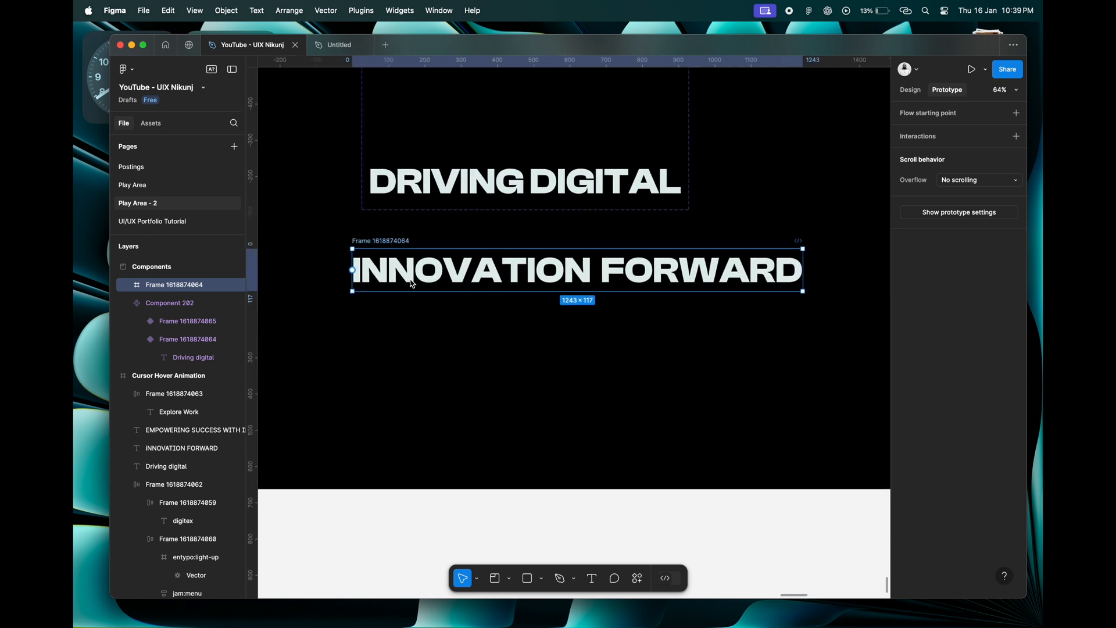
click(917, 92)
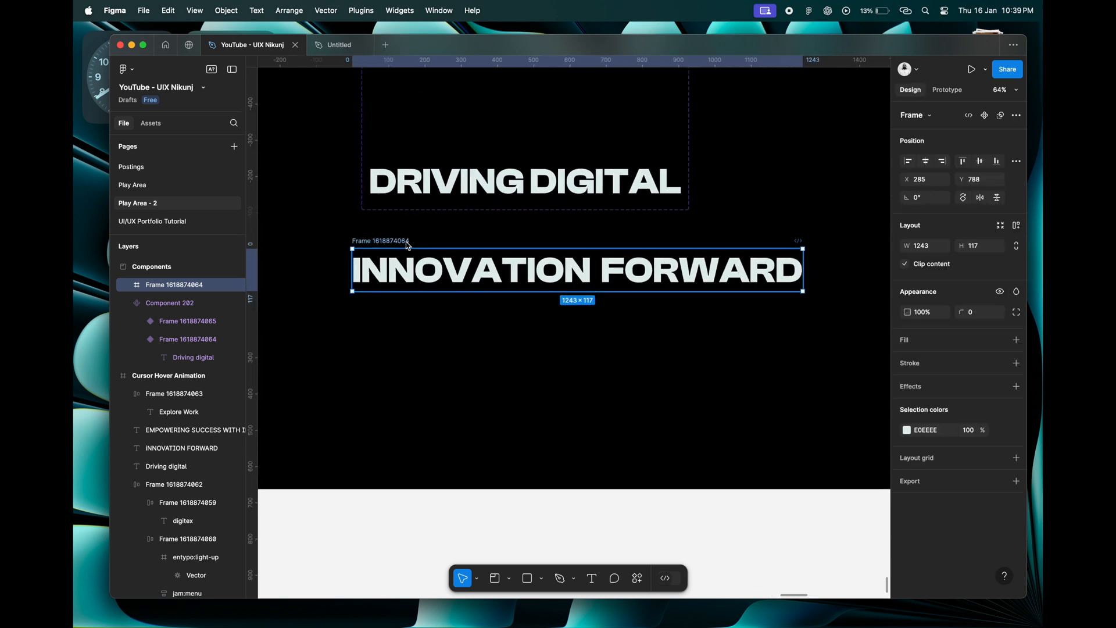
drag(410, 242, 407, 308)
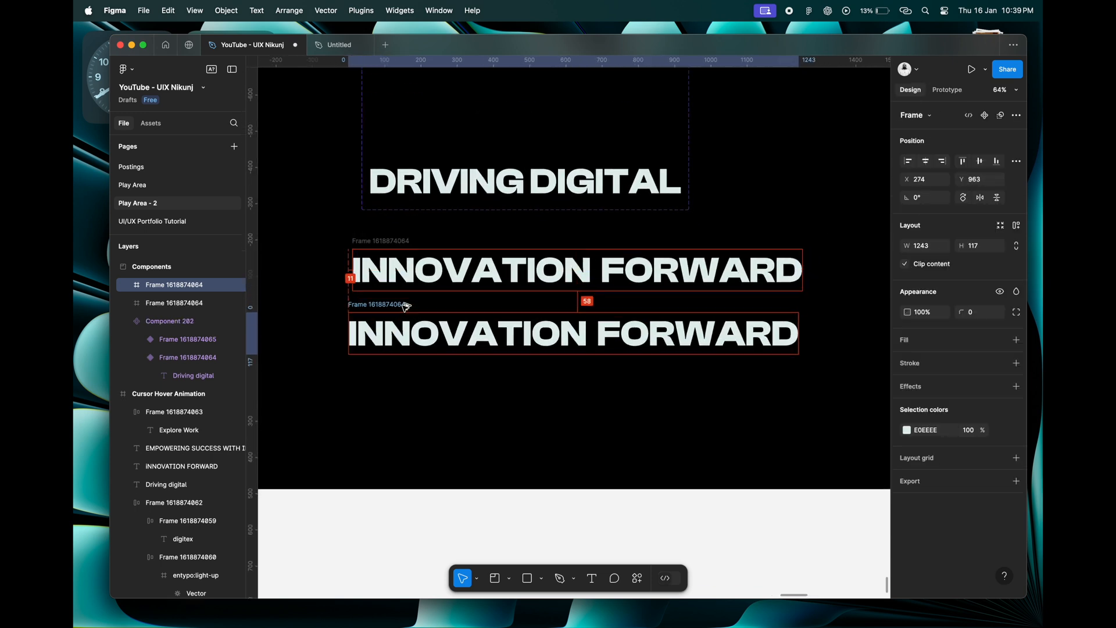
Move the text layer inside the upper INNOVATION FORWARD frame straight down until the frame clips it completely.
click(396, 246)
click(128, 304)
click(158, 322)
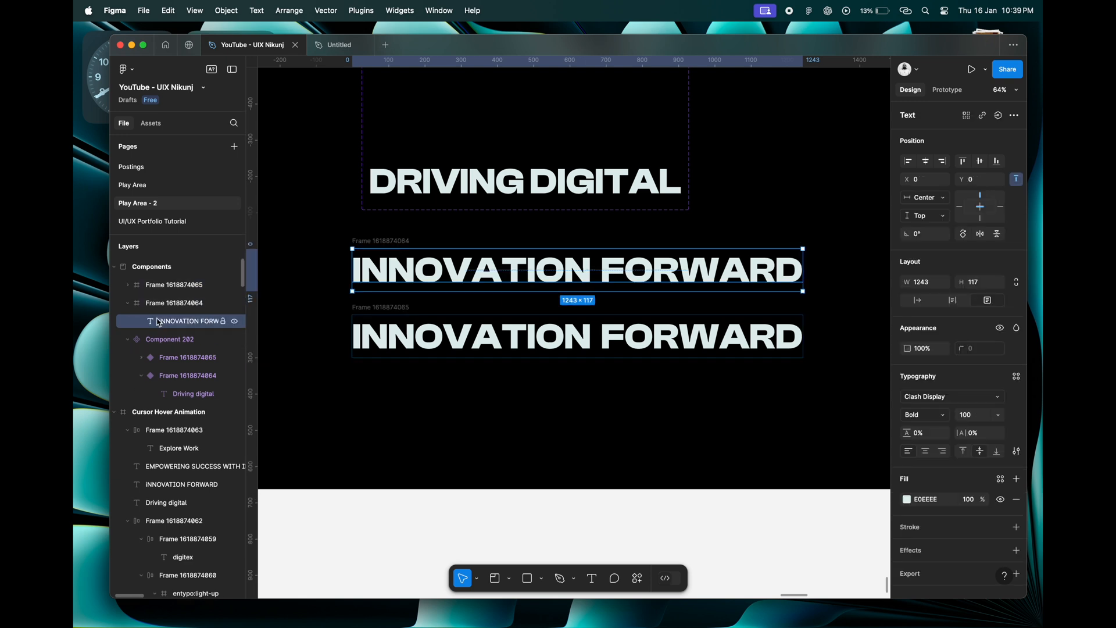
key(shift+Down)
key(shift+Down)
key(shift+Down)
key(shift+Down)
key(shift+Down)
key(shift+Down)
key(shift+Down)
key(shift+Down)
key(shift+Down)
key(shift+Down)
key(shift+Down)
key(shift+Down)
key(shift+Down)
key(shift+Down)
key(shift+Down)
key(shift+Down)
key(shift+Down)
key(shift+Down)
Combine the two INNOVATION FORWARD frames into a component set.
drag(331, 230, 836, 400)
click(1003, 118)
click(954, 162)
Connect the upper INNOVATION FORWARD variant to the lower one with a 1 ms After delay trigger, Smart animate, Ease in and 300 ms.
click(947, 89)
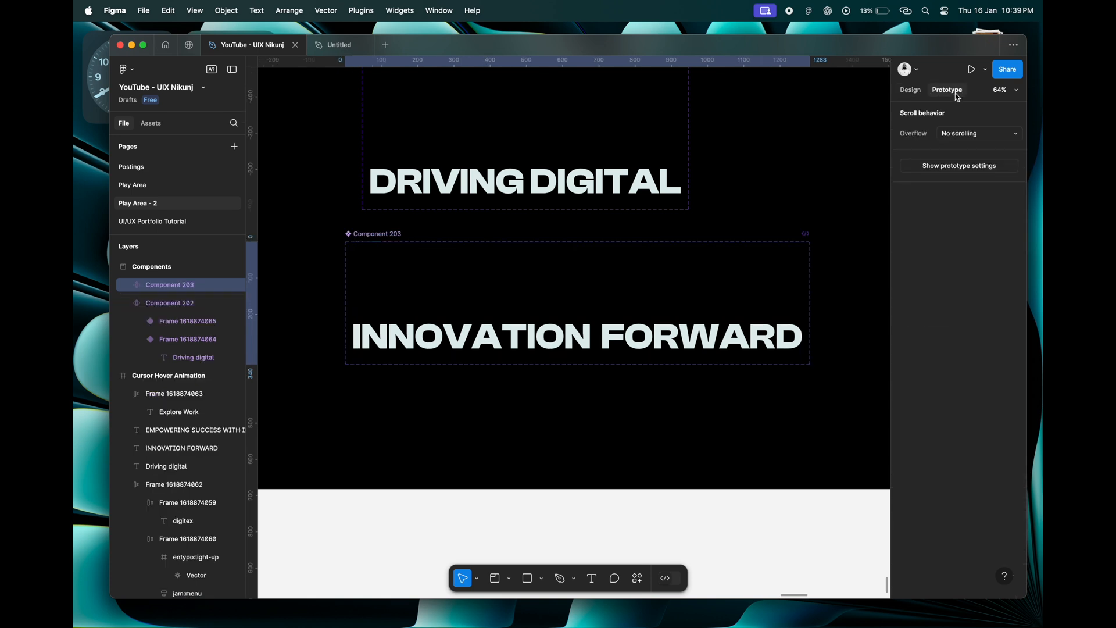
click(578, 274)
drag(577, 312, 580, 332)
click(599, 368)
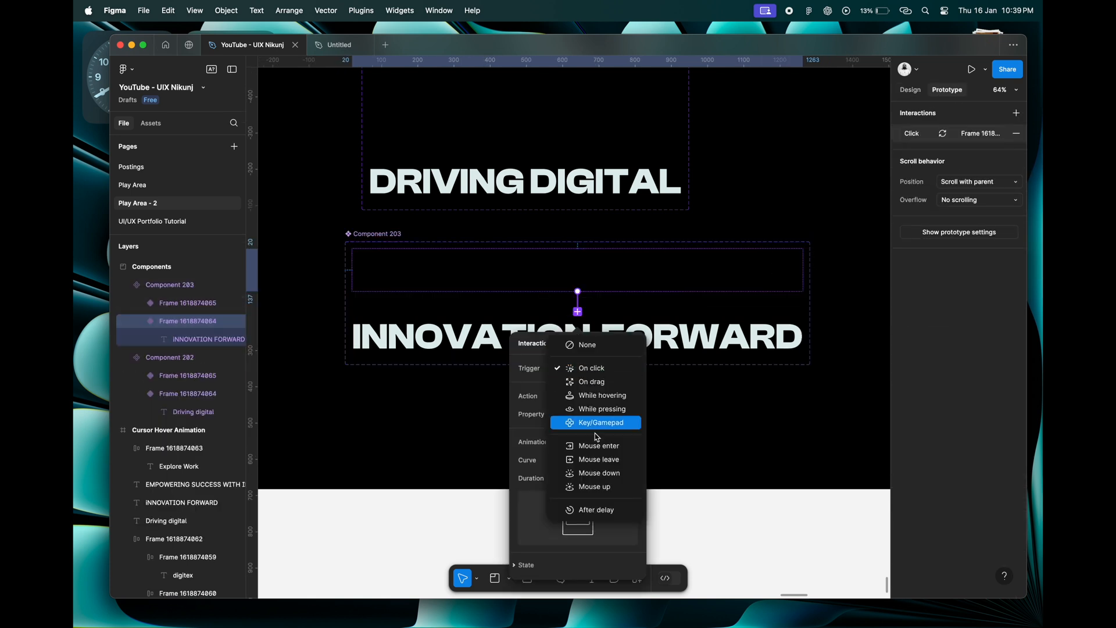
click(585, 507)
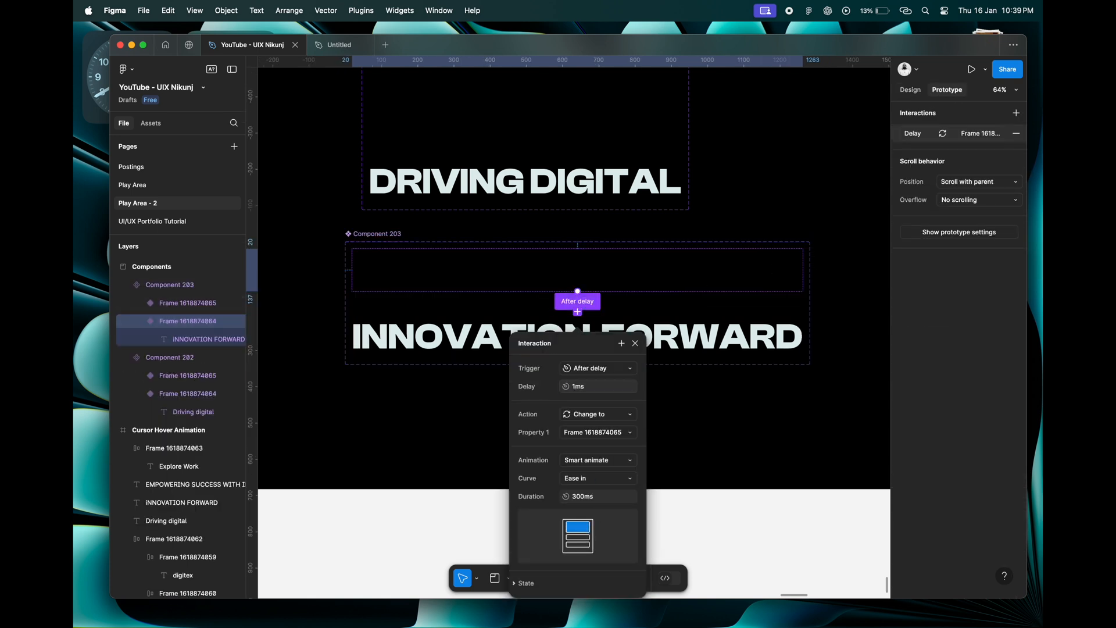
click(635, 343)
Move both heading component sets close to the upper left corner of the Components section, one below the other.
scroll(635, 346, down, 5)
click(511, 181)
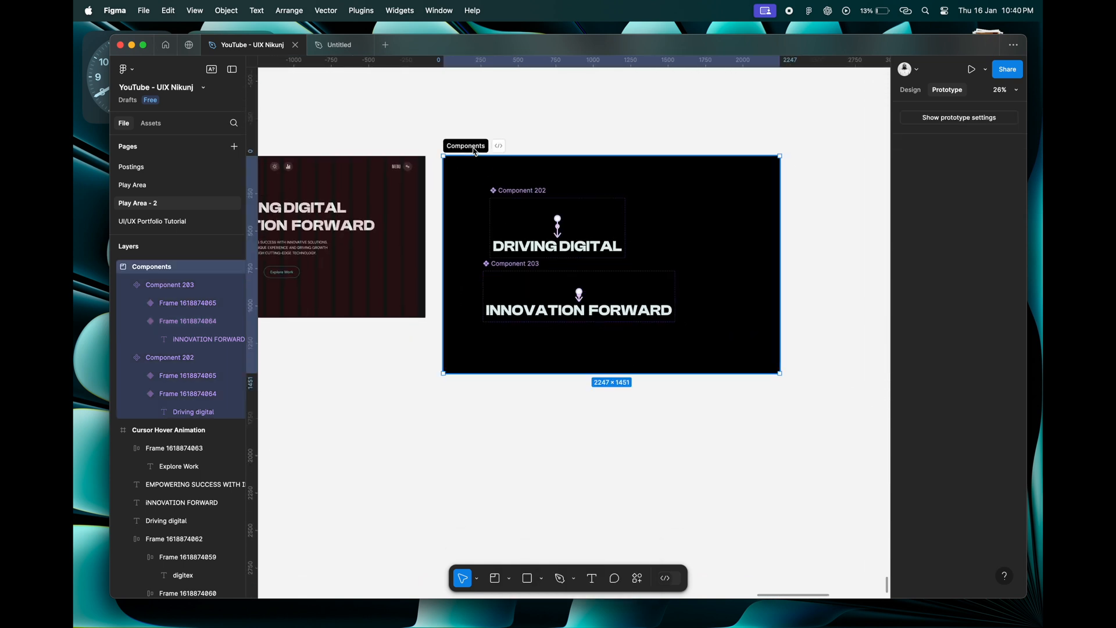
click(516, 191)
drag(518, 194, 478, 164)
drag(532, 270, 499, 242)
click(479, 264)
Enlarge the Components section downward and to the right to about 2899 × 2125.
click(488, 334)
drag(490, 374, 489, 474)
drag(781, 331, 878, 332)
scroll(598, 308, down, 2)
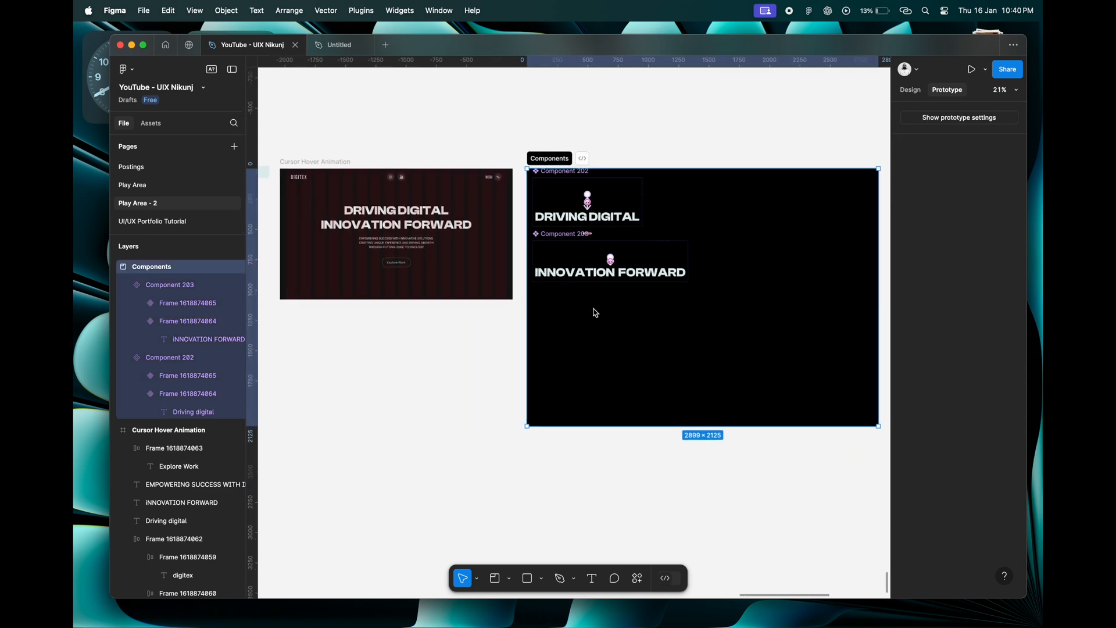
Copy the hero's description text into the Components section, beside the two heading component sets.
scroll(381, 239, up, 4)
scroll(384, 238, up, 3)
click(407, 250)
right_click(407, 244)
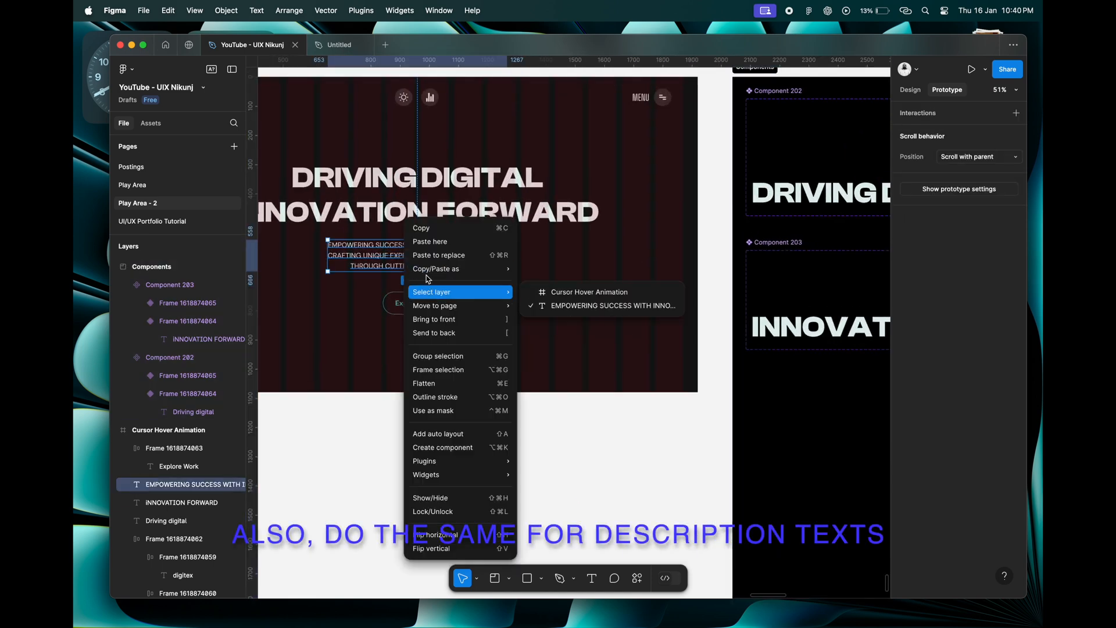
click(429, 241)
scroll(523, 233, right, 10)
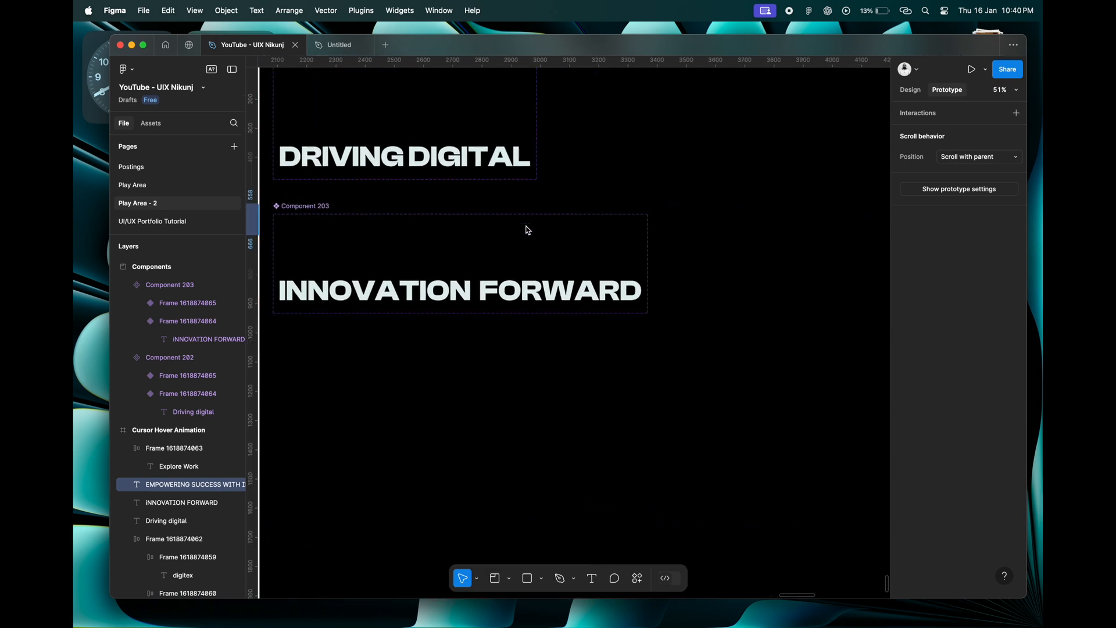
scroll(529, 227, up, 3)
right_click(577, 200)
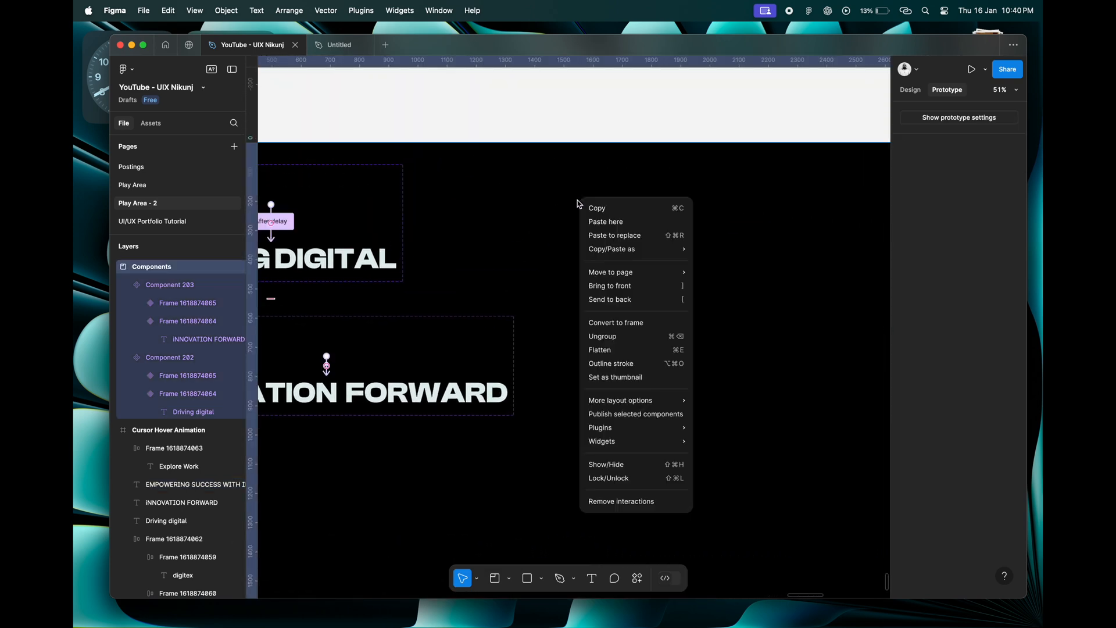
click(604, 221)
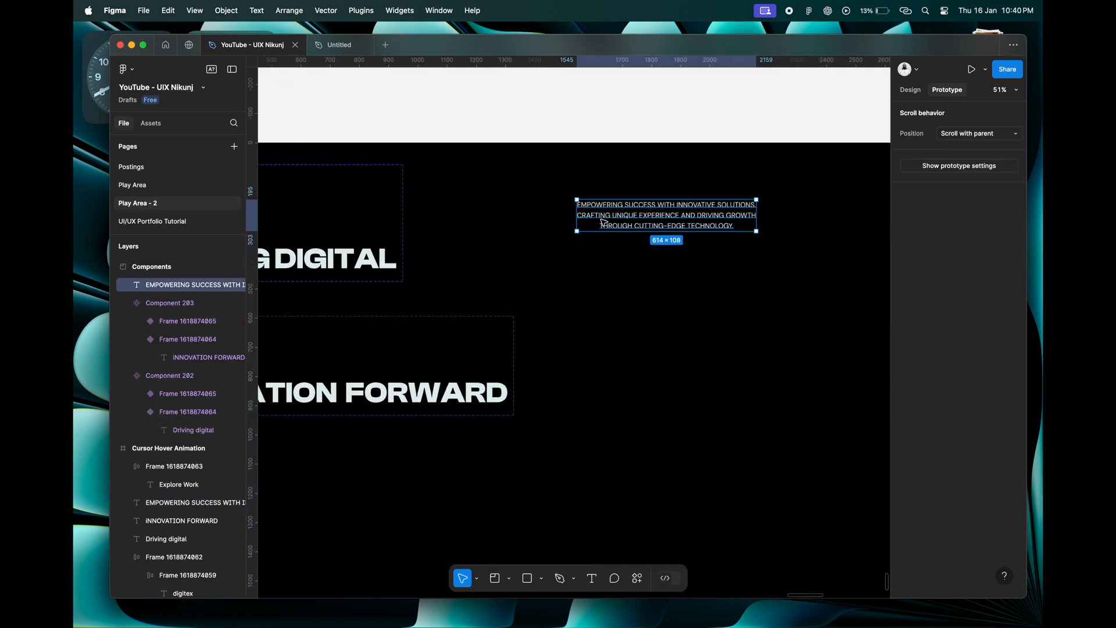
Wrap the copied description text in a frame and duplicate that frame directly below.
right_click(637, 224)
click(667, 370)
scroll(674, 273, right, 2)
click(911, 92)
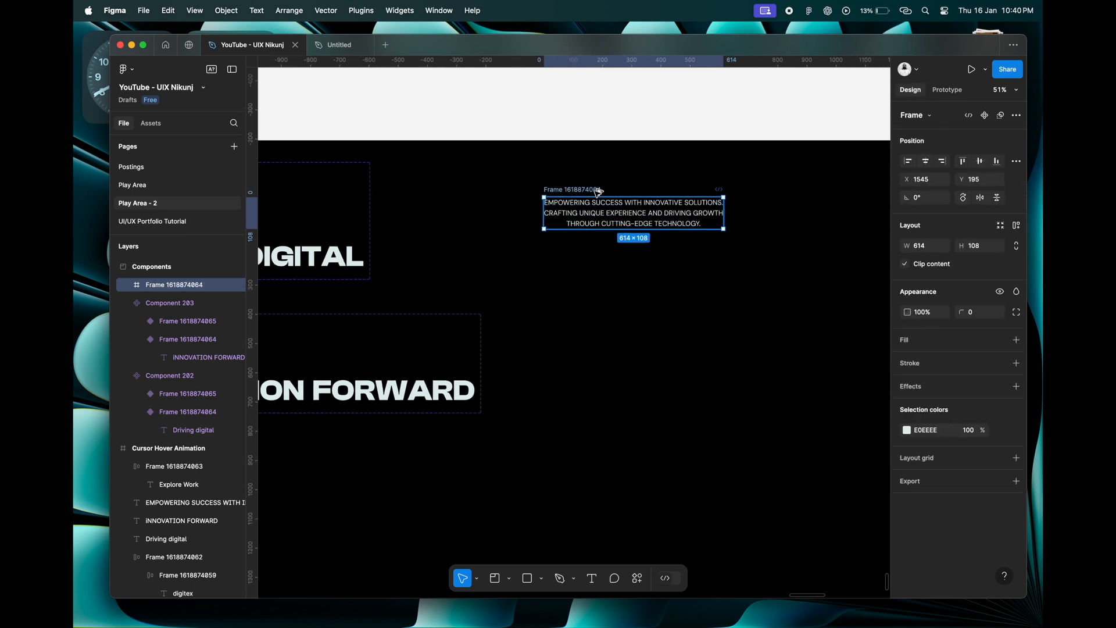
alt+drag(599, 192, 599, 243)
Shift the text inside the upper description frame downward until it is fully clipped by the frame.
click(634, 213)
key(shift+Down)
key(shift+Down)
key(shift+Down)
key(shift+Down)
key(shift+Down)
key(shift+Down)
key(shift+Down)
key(shift+Down)
key(shift+Down)
key(shift+Down)
key(shift+Down)
click(554, 194)
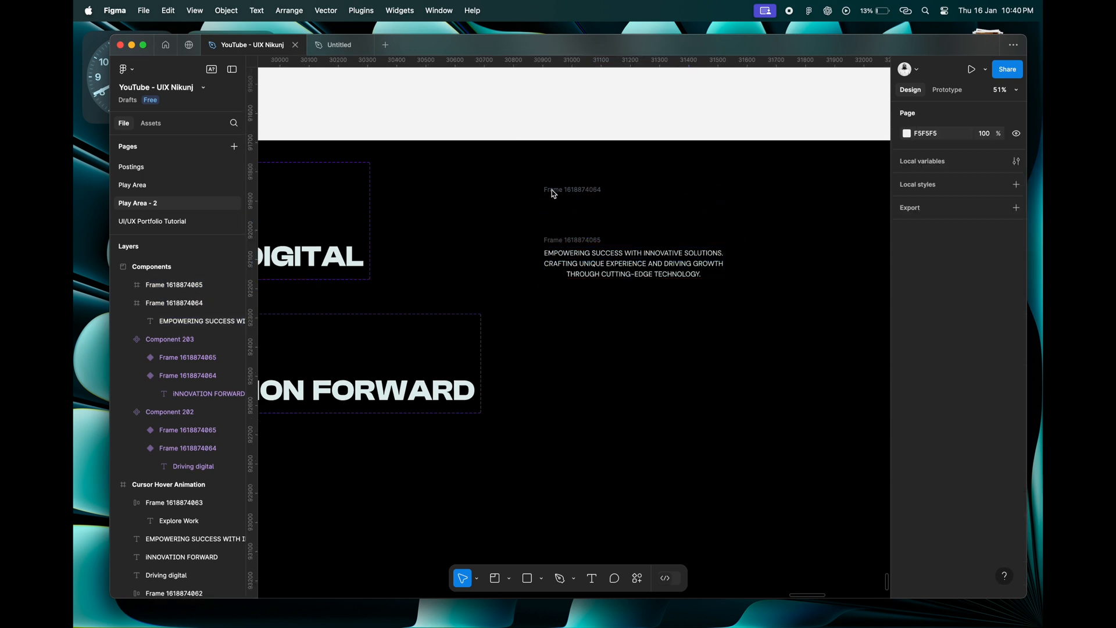
Combine the two description frames into a component set.
drag(524, 182, 779, 306)
click(1003, 117)
click(972, 164)
Connect the upper description variant to the lower one with an After delay trigger, Smart animate, Ease in and 300 ms.
key(shift+e)
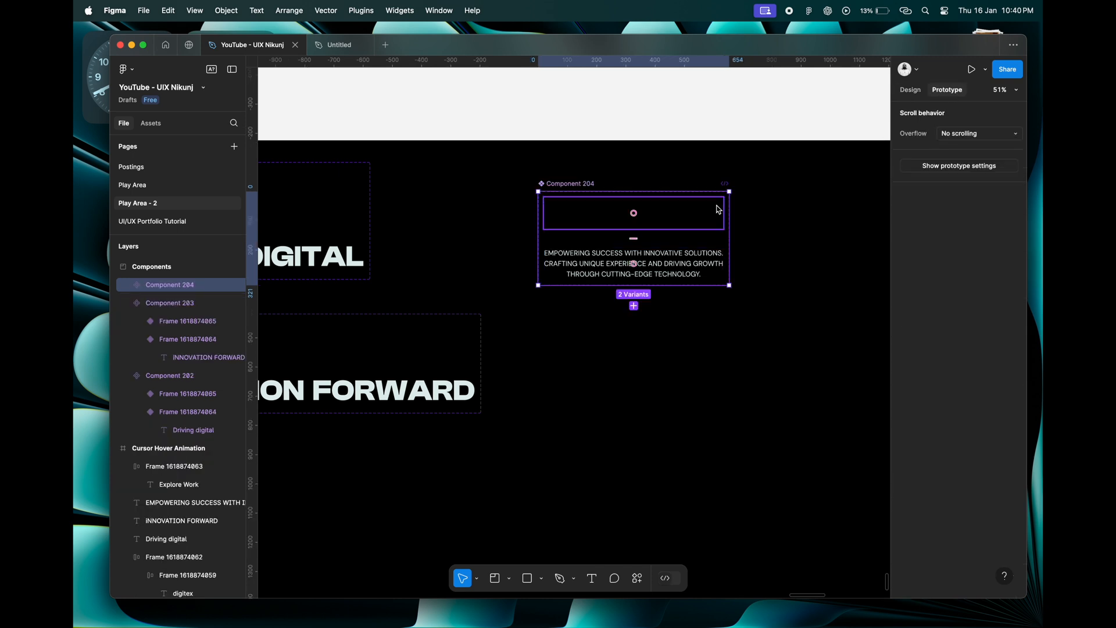
click(719, 212)
drag(634, 229, 638, 264)
click(654, 301)
click(646, 443)
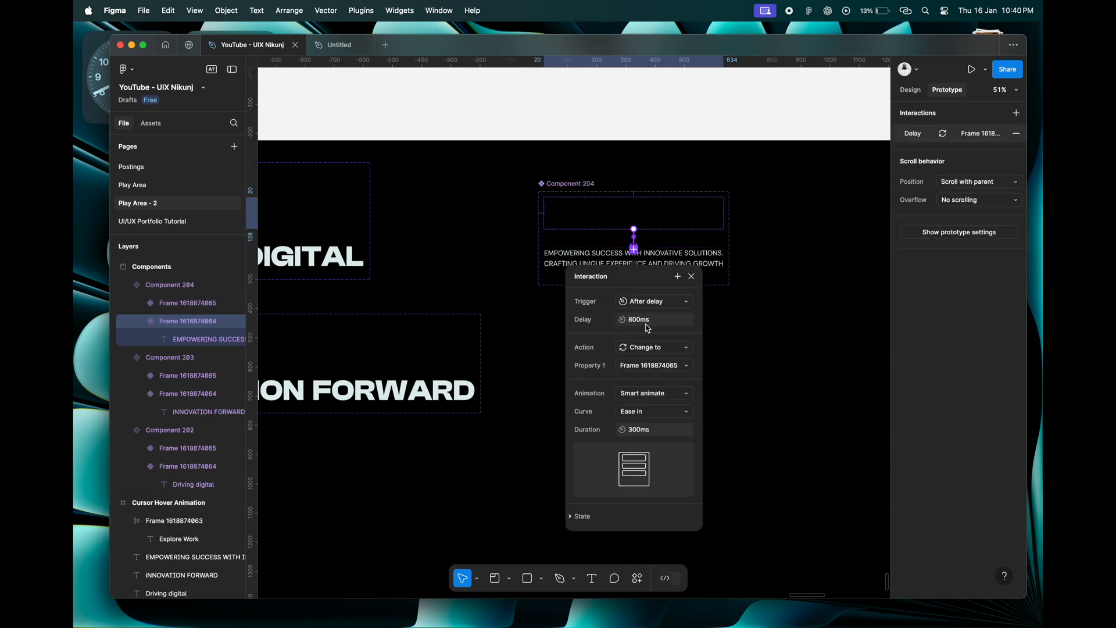
click(691, 277)
right_click(652, 216)
click(664, 226)
scroll(664, 225, down, 5)
scroll(664, 229, left, 3)
key(Escape)
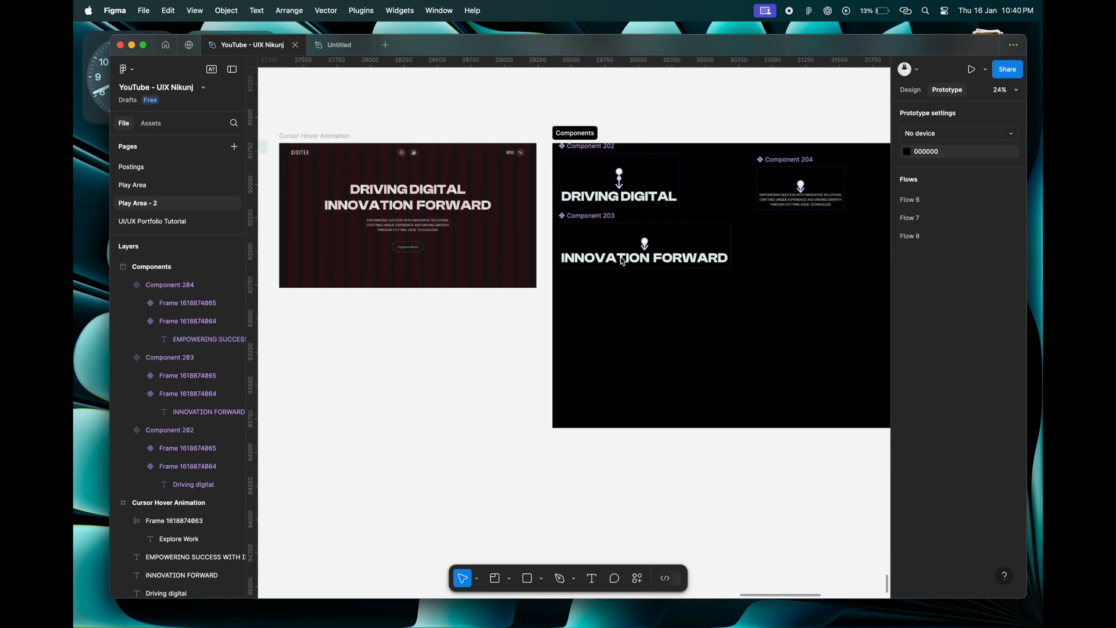
Replace the hero's DRIVING DIGITAL heading with an instance of the upper DRIVING DIGITAL variant.
scroll(605, 232, up, 2)
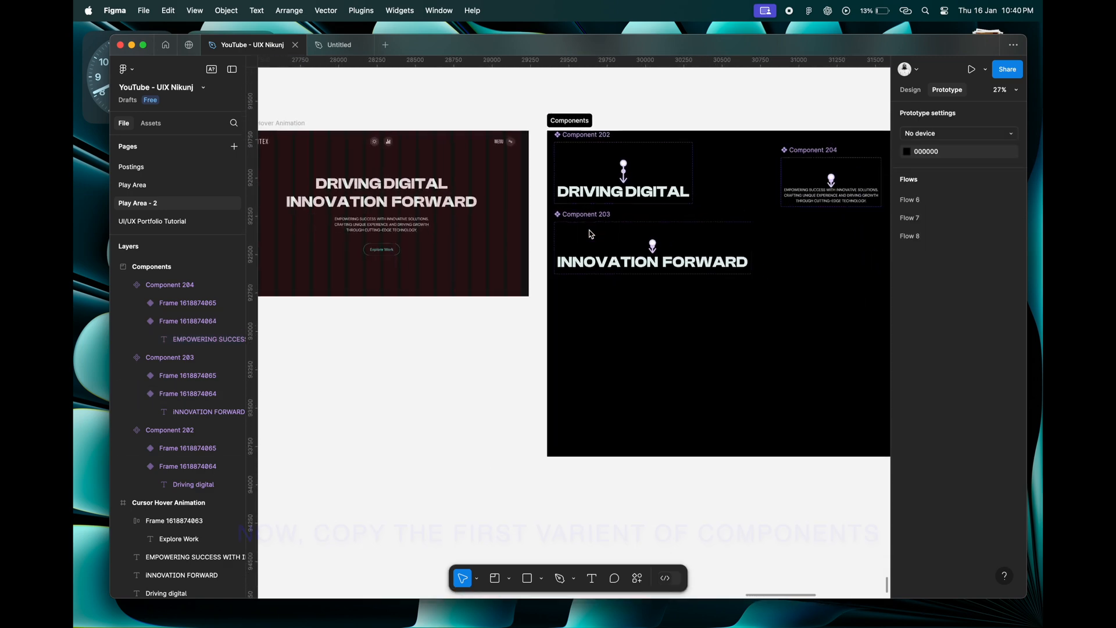
click(659, 181)
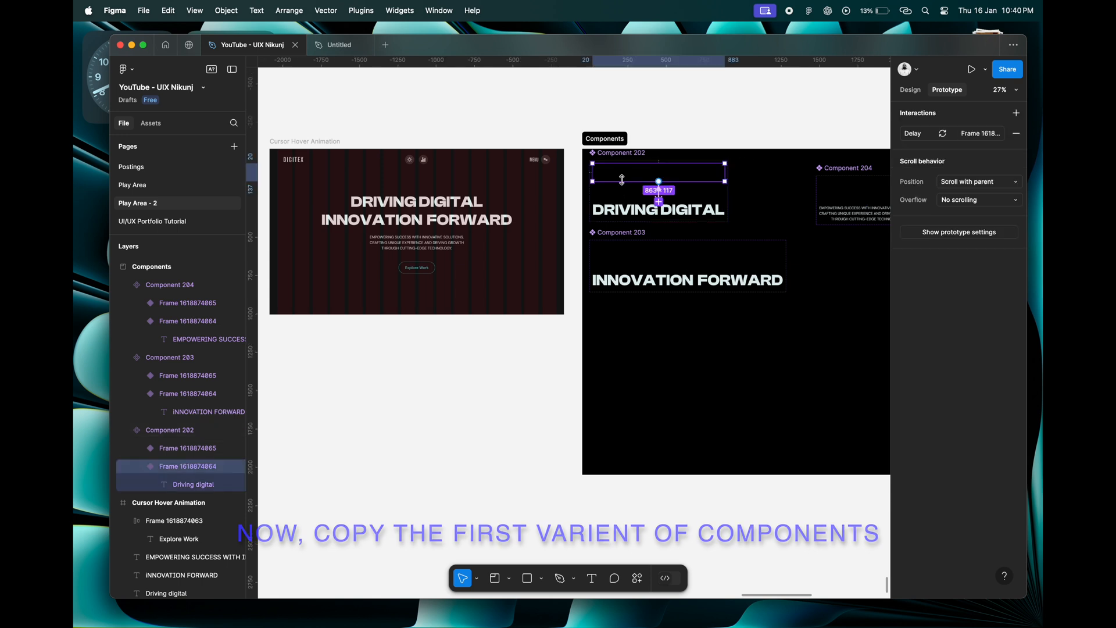
right_click(680, 173)
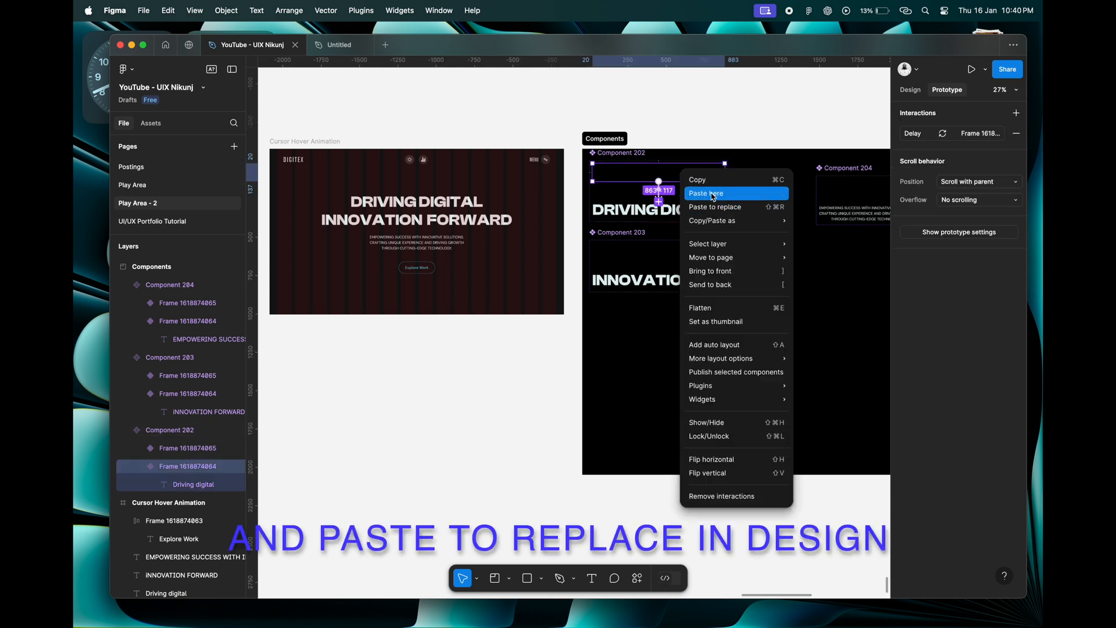
click(712, 181)
click(449, 210)
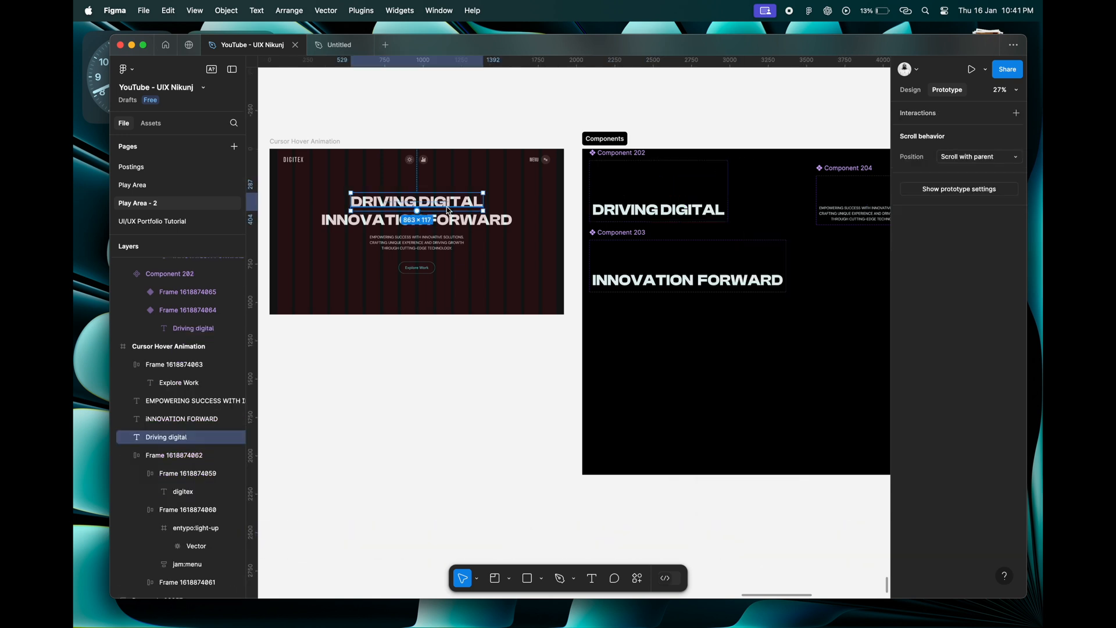
right_click(431, 199)
click(470, 230)
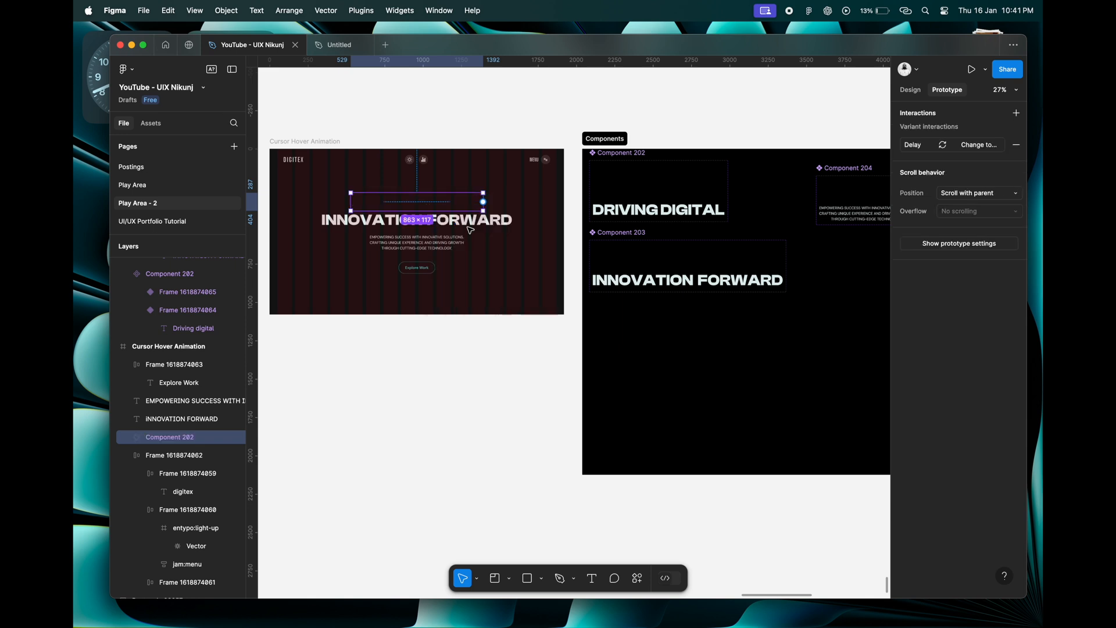
click(629, 216)
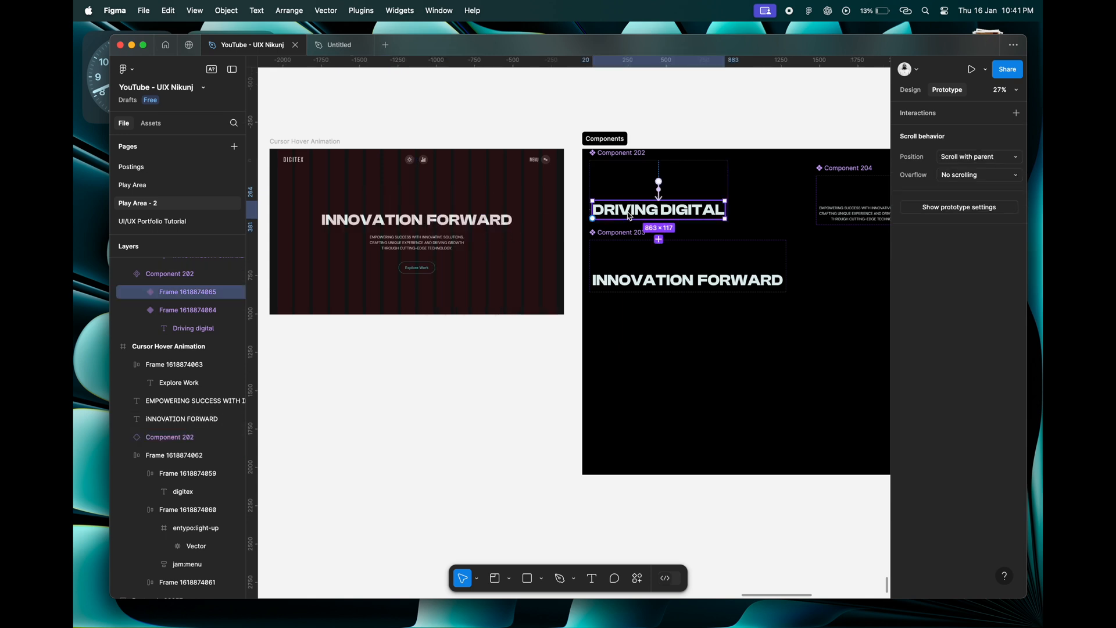
right_click(632, 215)
click(652, 225)
click(504, 220)
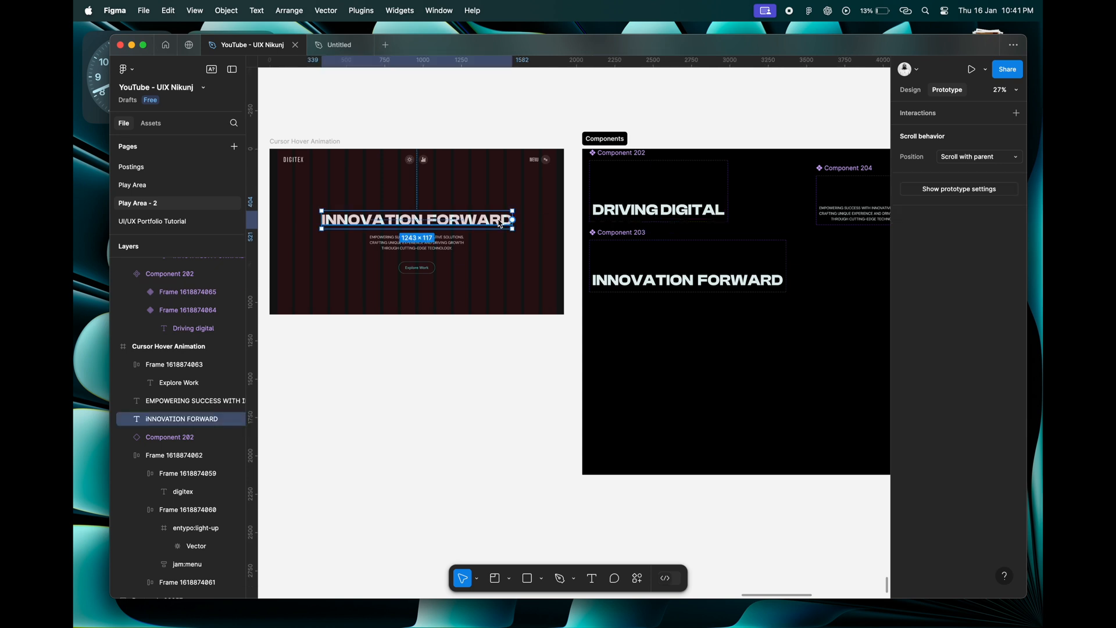
right_click(504, 221)
click(532, 256)
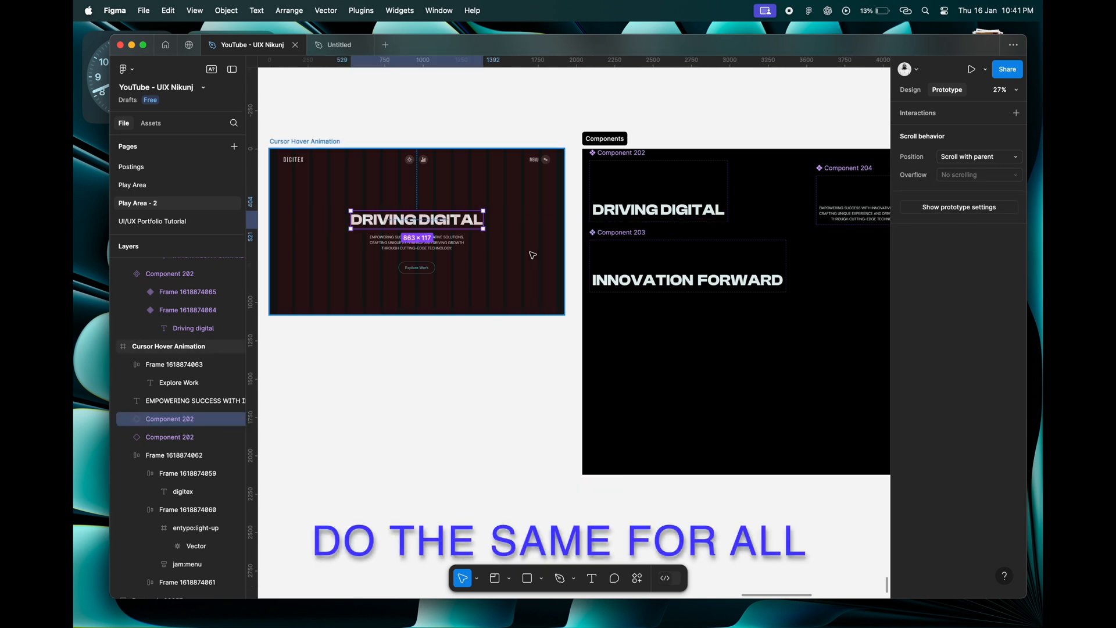
key(ctrl+z)
Replace the hero's INNOVATION FORWARD heading with an instance of the upper INNOVATION FORWARD variant.
click(646, 261)
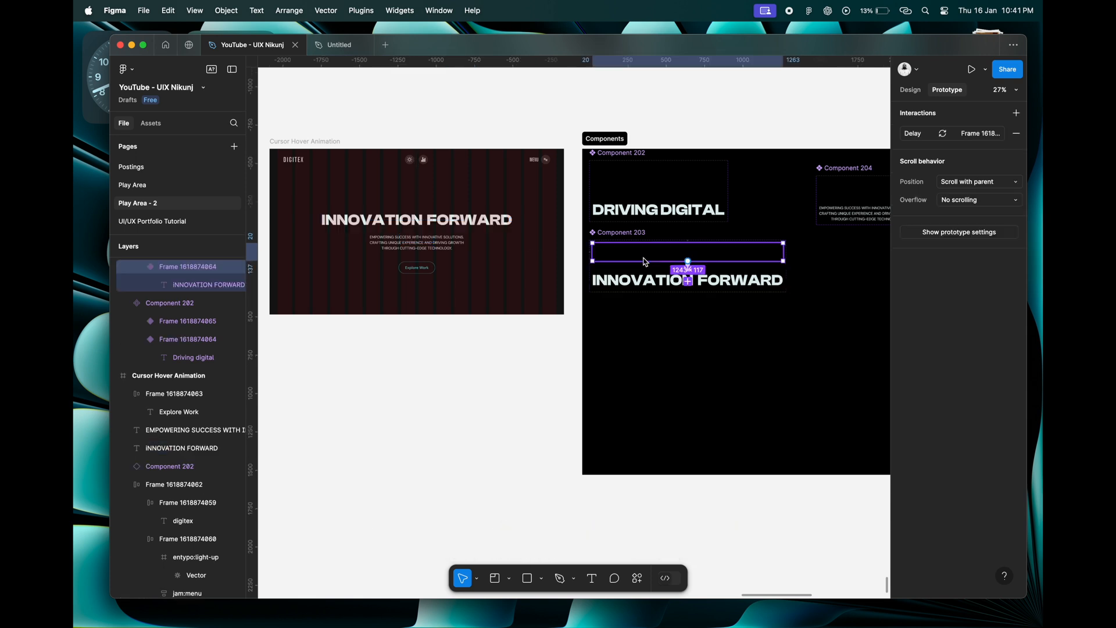
right_click(646, 261)
click(655, 228)
click(435, 223)
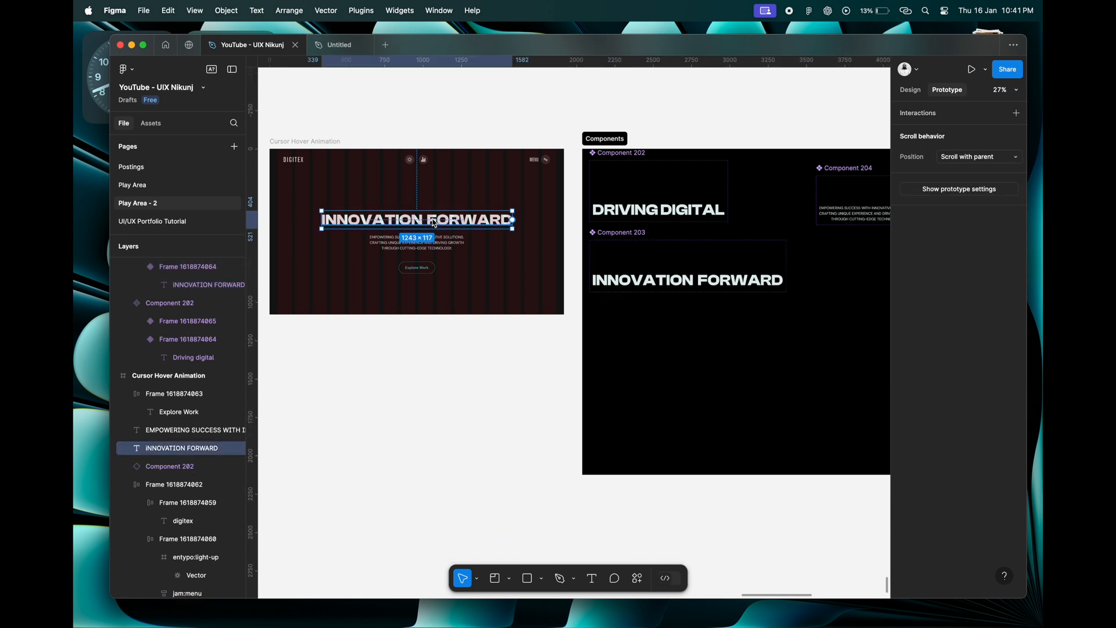
right_click(435, 222)
click(468, 252)
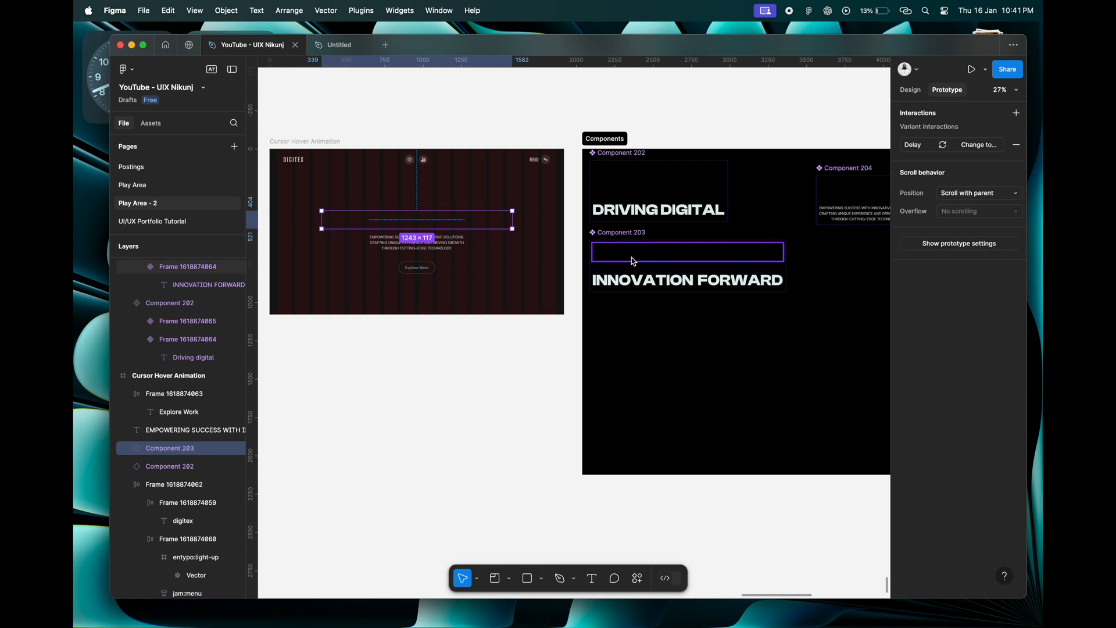
Replace the hero's description text with an instance of the upper description variant.
scroll(633, 261, right, 2)
scroll(634, 261, down, 1)
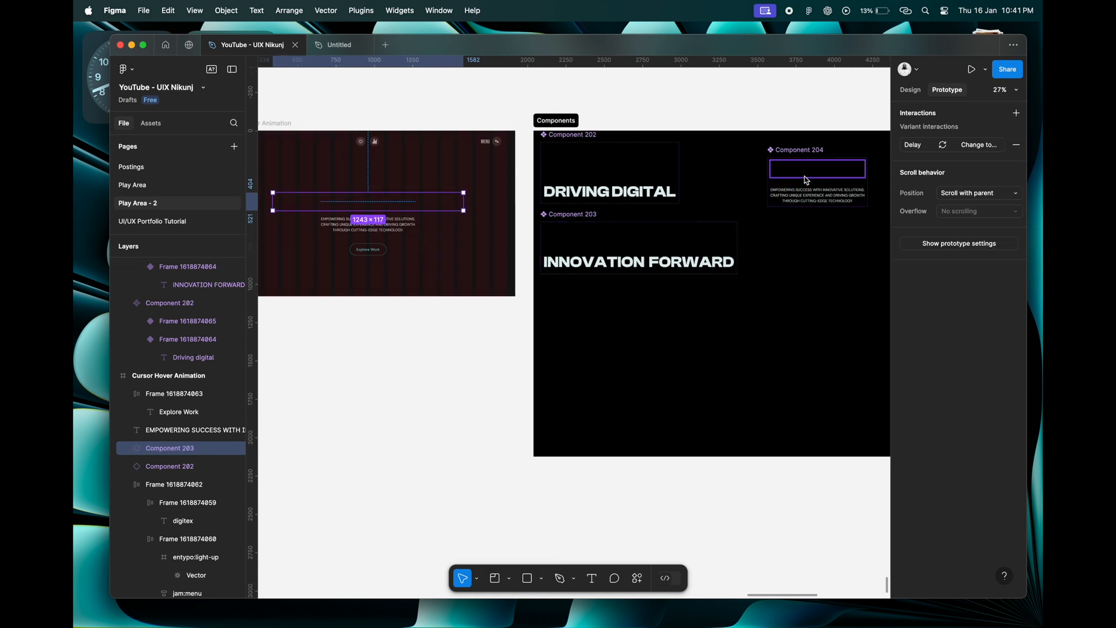
scroll(807, 181, up, 5)
right_click(736, 186)
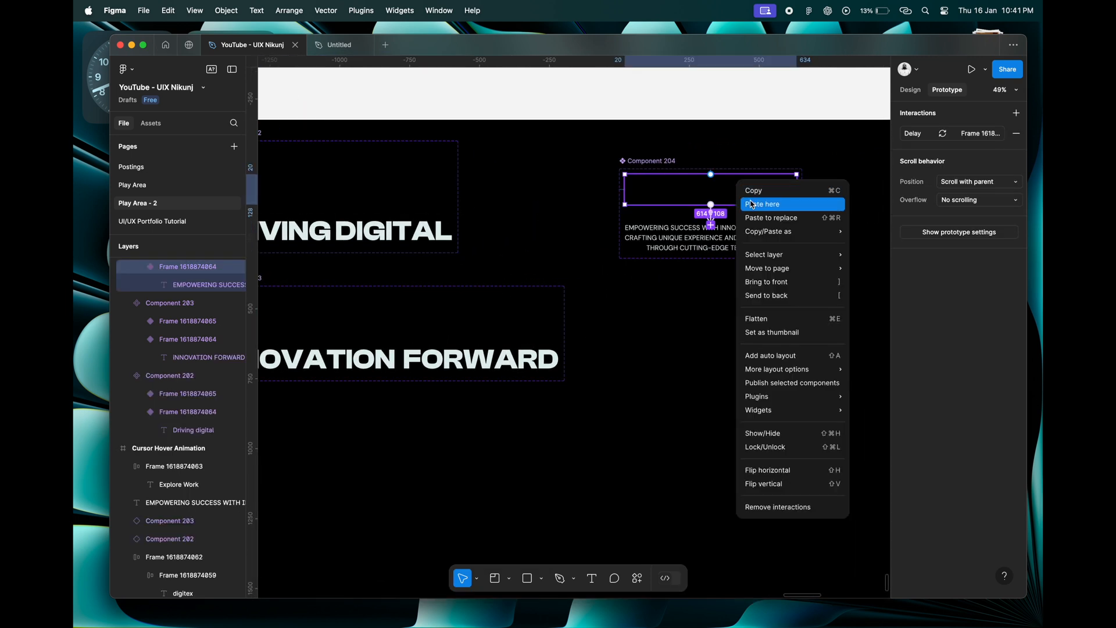
click(758, 194)
scroll(760, 197, down, 4)
scroll(760, 197, left, 2)
scroll(760, 197, left, 2)
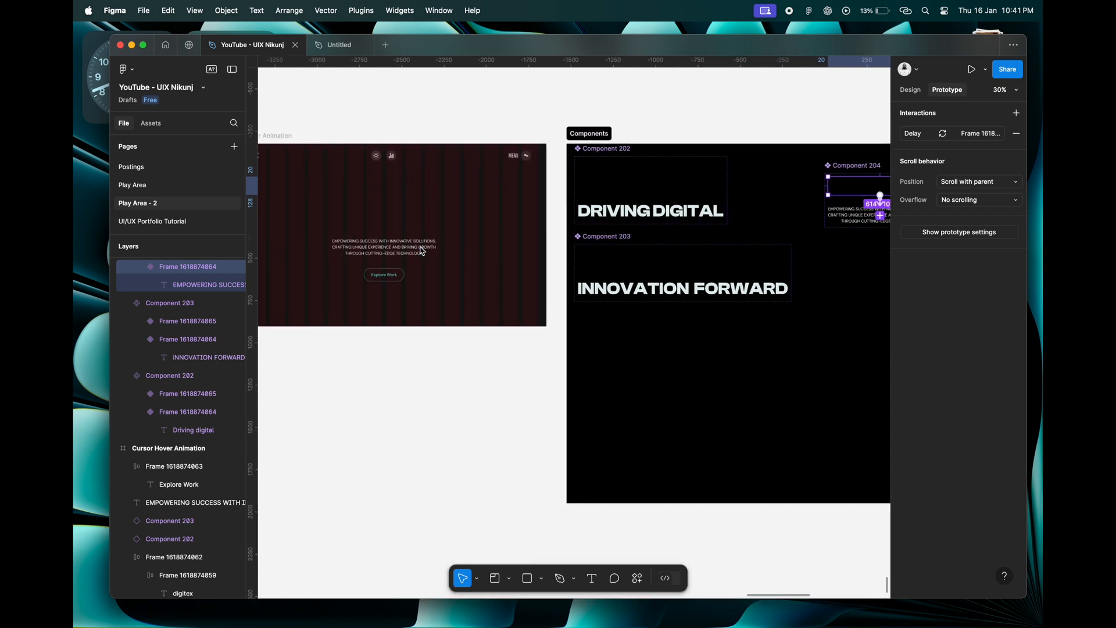
scroll(422, 251, up, 4)
scroll(422, 251, up, 1)
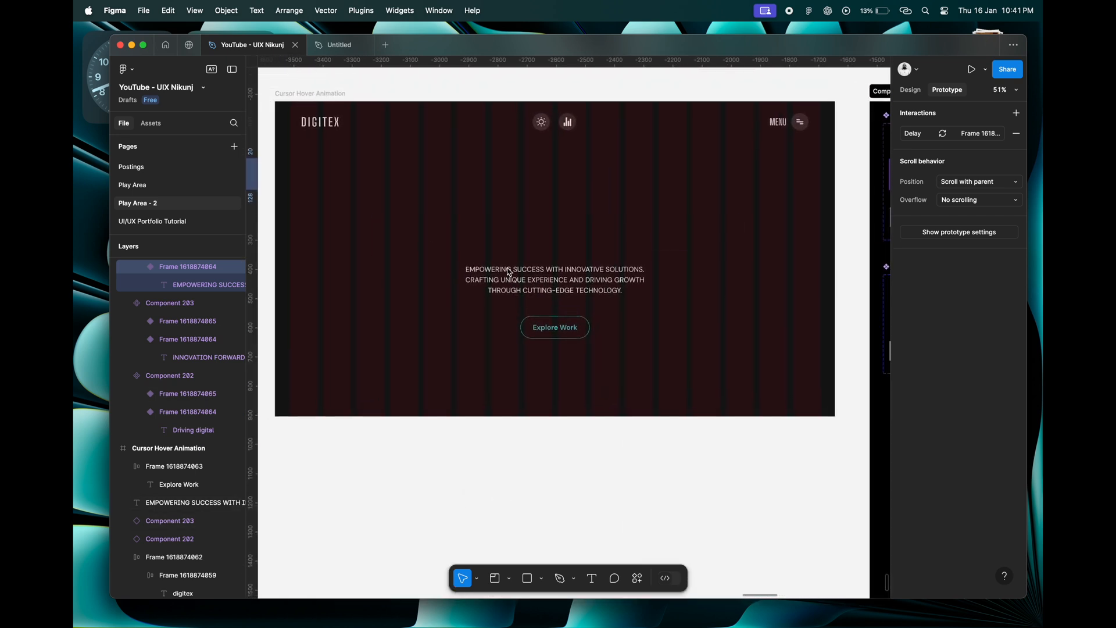
click(520, 275)
right_click(519, 274)
click(567, 263)
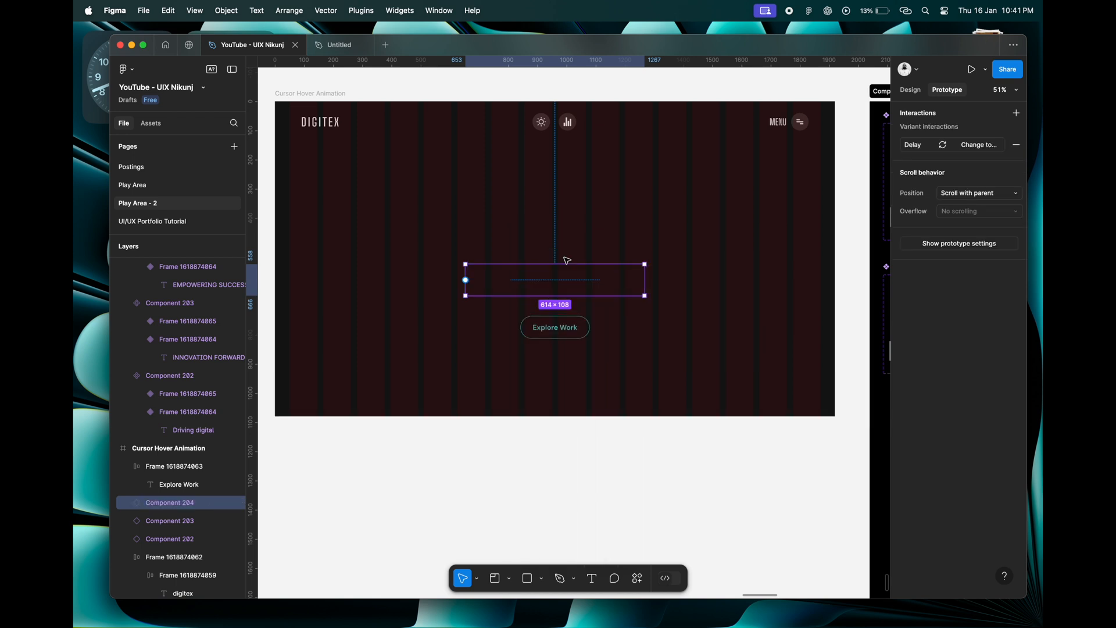
Preview the Cursor Hover Animation frame to check the text-reveal animations, and close the preview.
scroll(532, 334, down, 3)
click(514, 364)
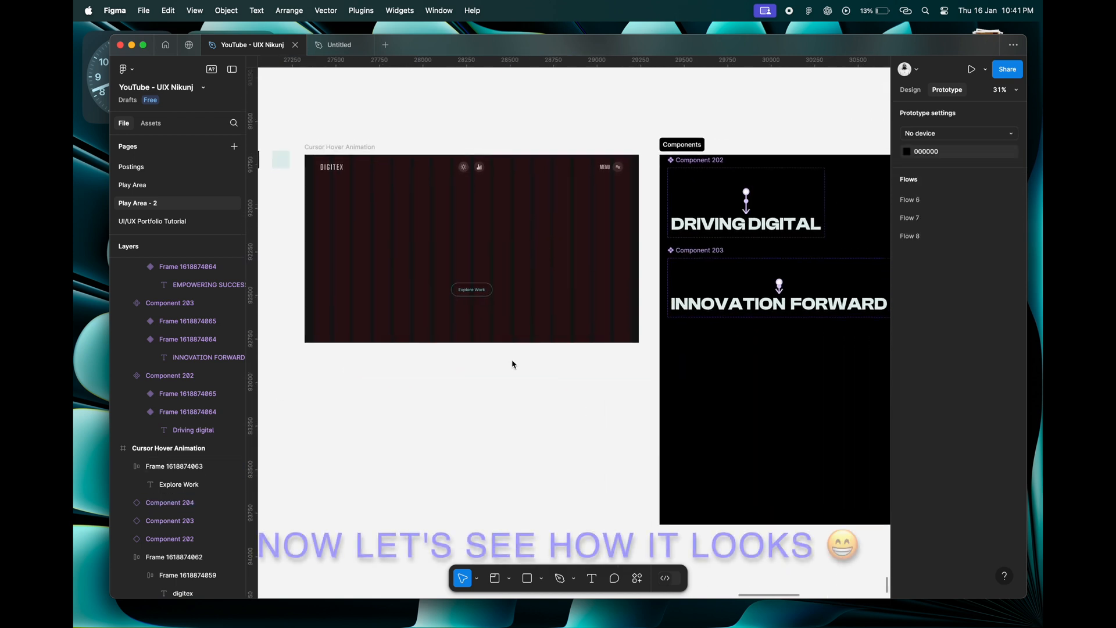
click(351, 152)
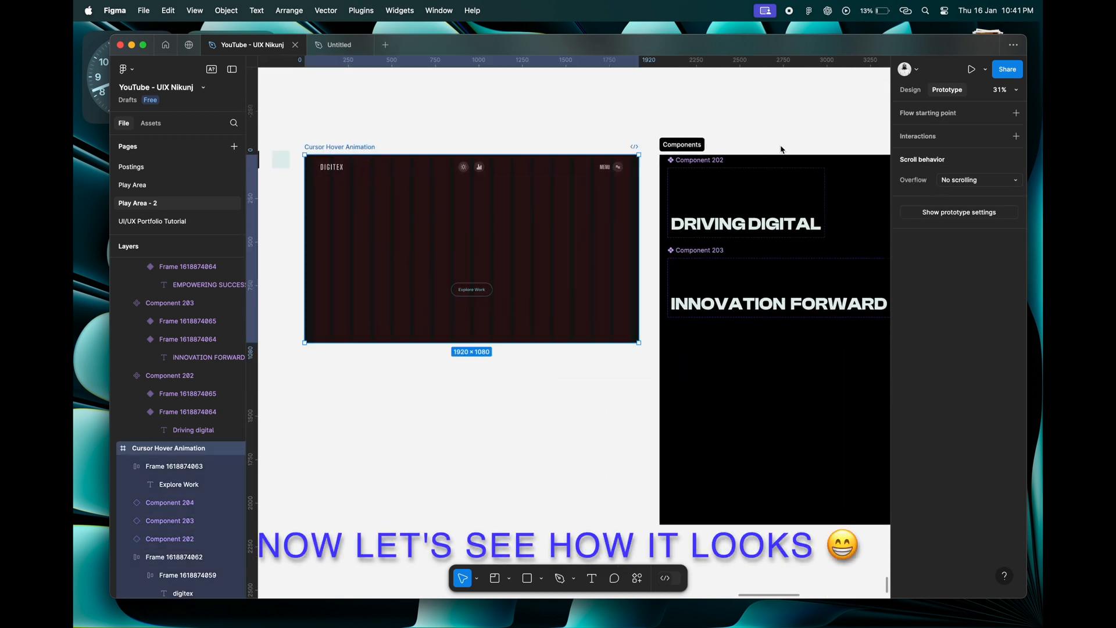
click(986, 72)
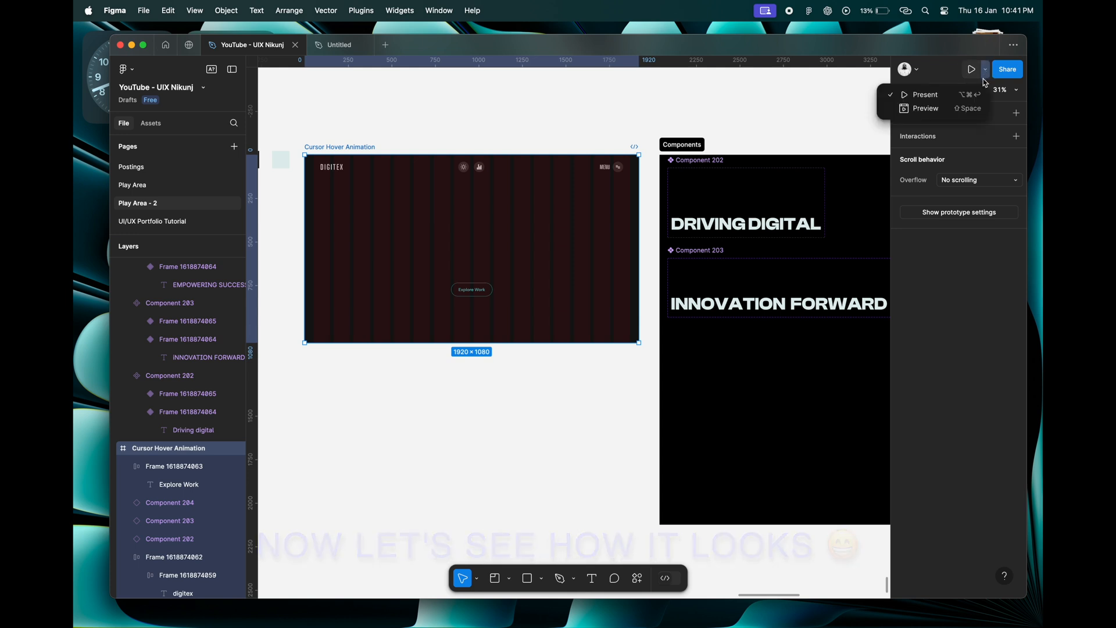
click(946, 112)
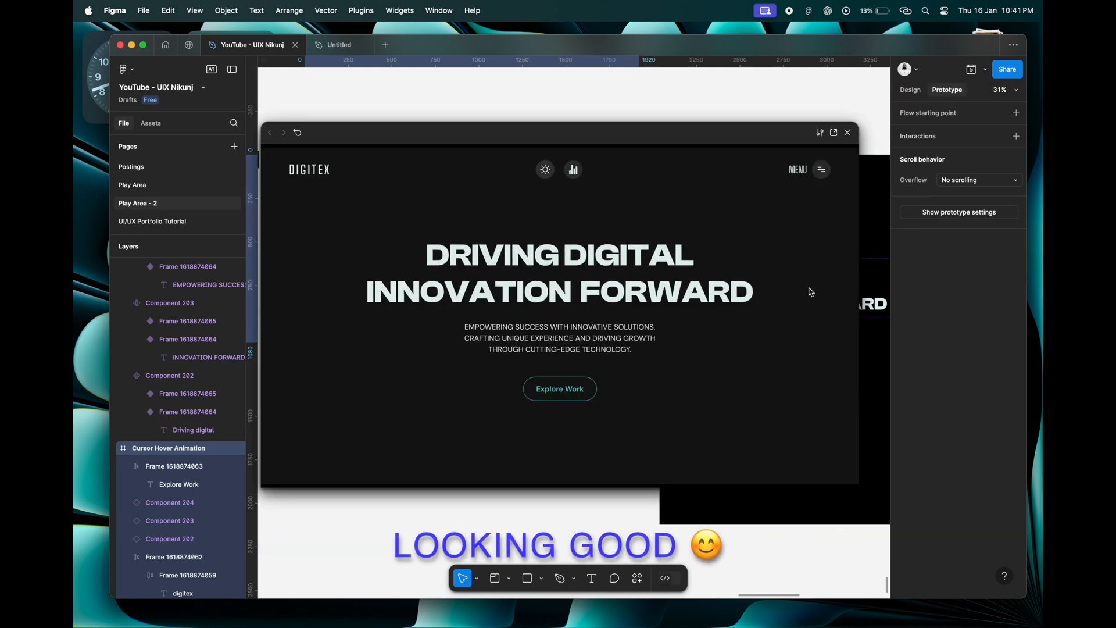
click(848, 132)
Set the DRIVING DIGITAL variant's transition to an Ease out curve with a duration of 1000 ms.
scroll(607, 391, down, 3)
click(607, 391)
scroll(525, 263, up, 5)
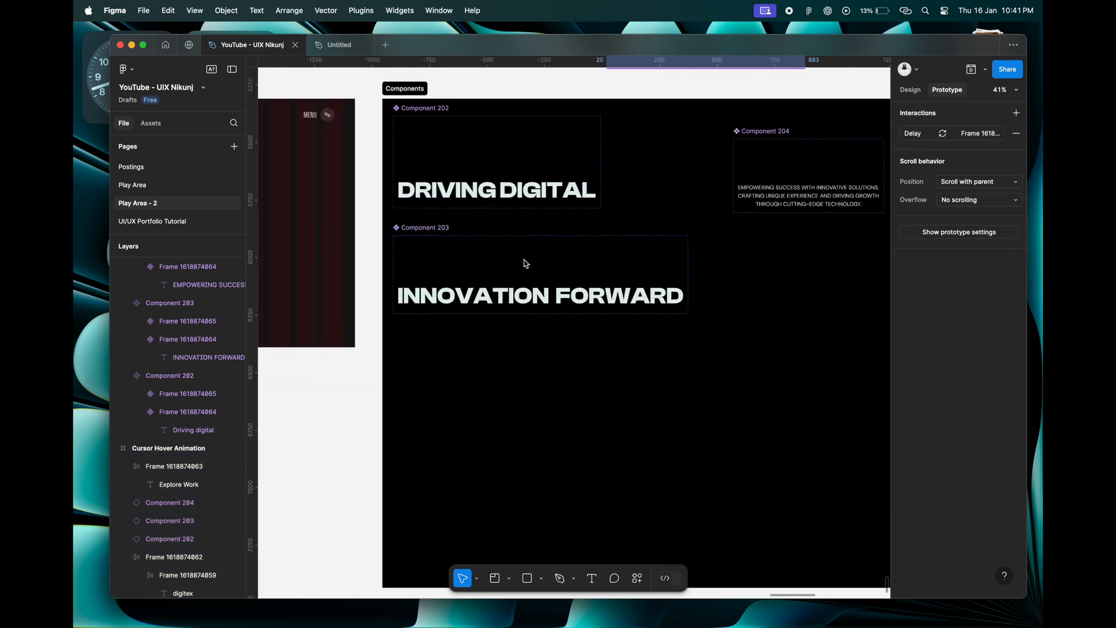
scroll(525, 264, up, 1)
click(522, 206)
scroll(522, 207, up, 3)
click(514, 199)
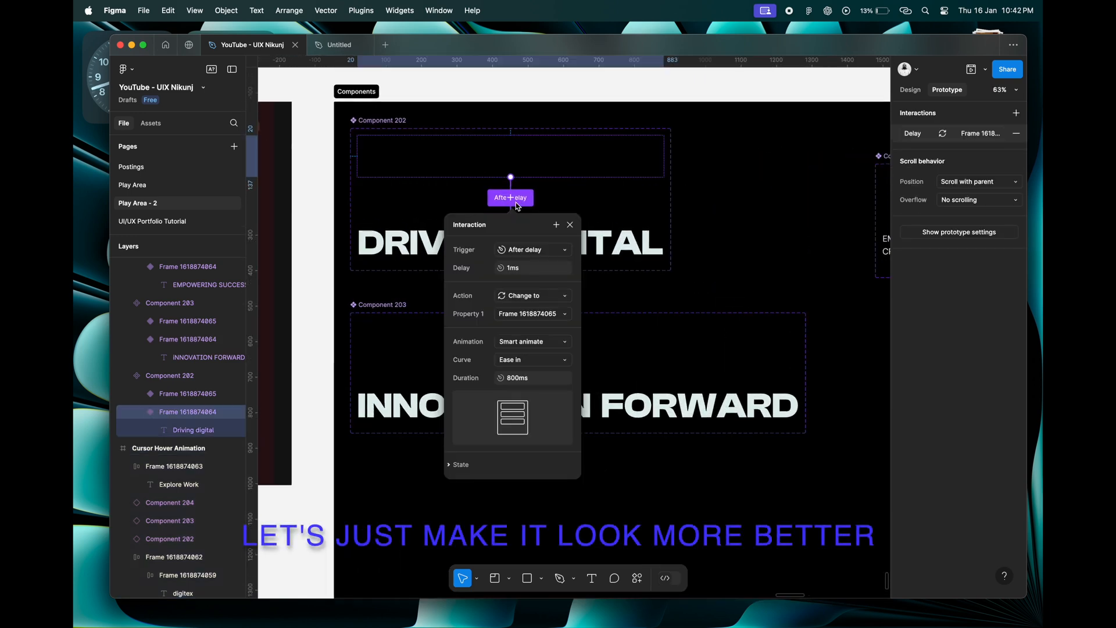
click(522, 358)
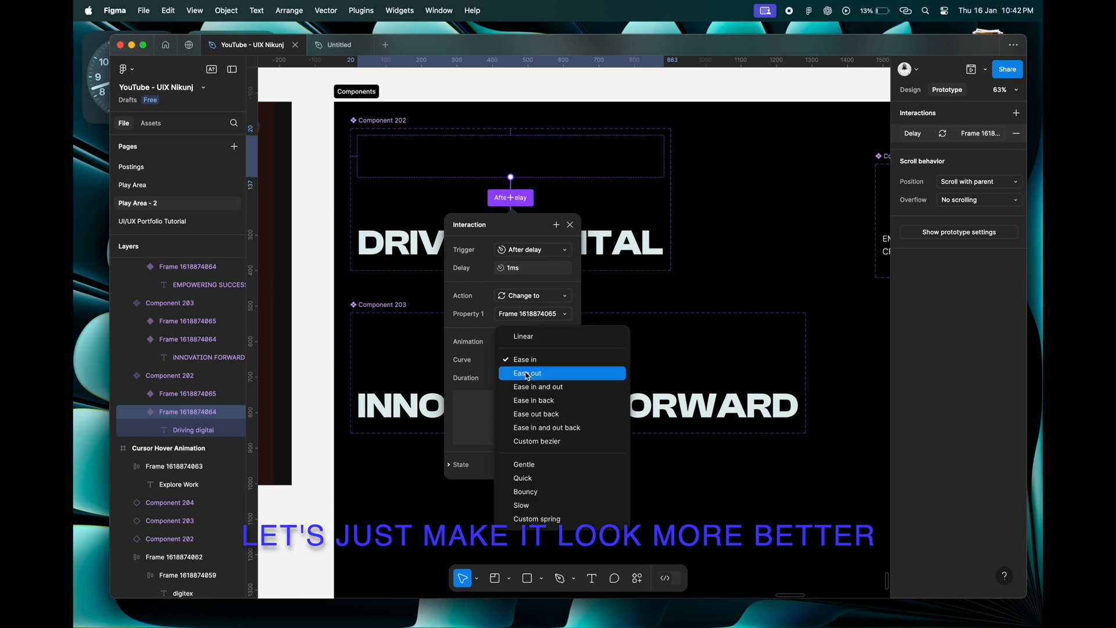
click(527, 372)
click(530, 381)
text(1000ms)
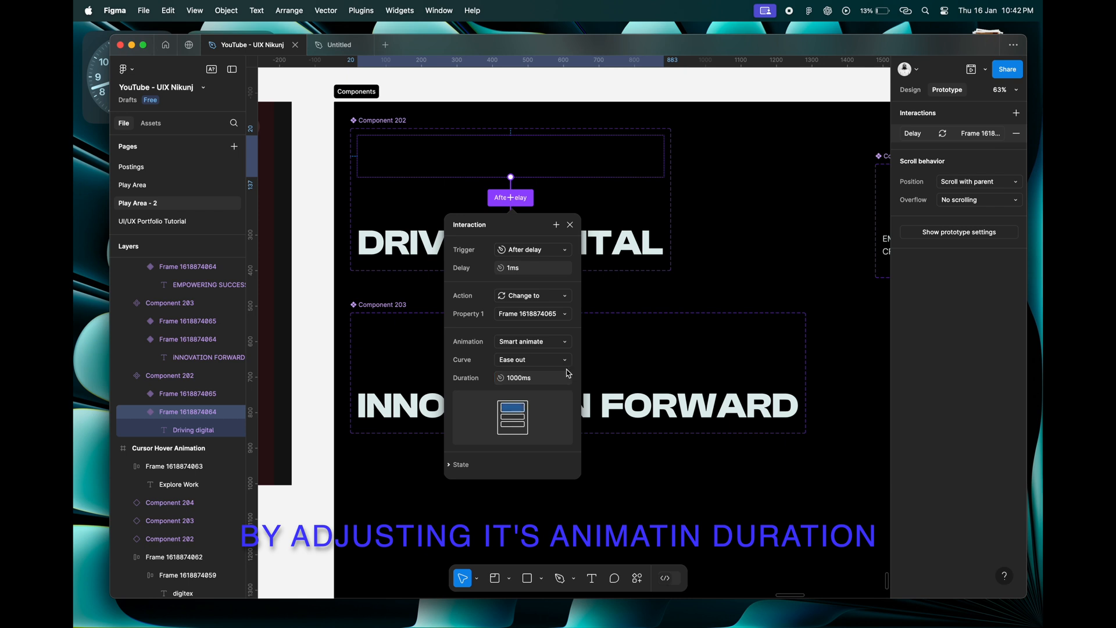
click(570, 225)
Set the upper INNOVATION FORWARD variant's transition to an Ease out curve with a duration of 1000 ms.
click(563, 346)
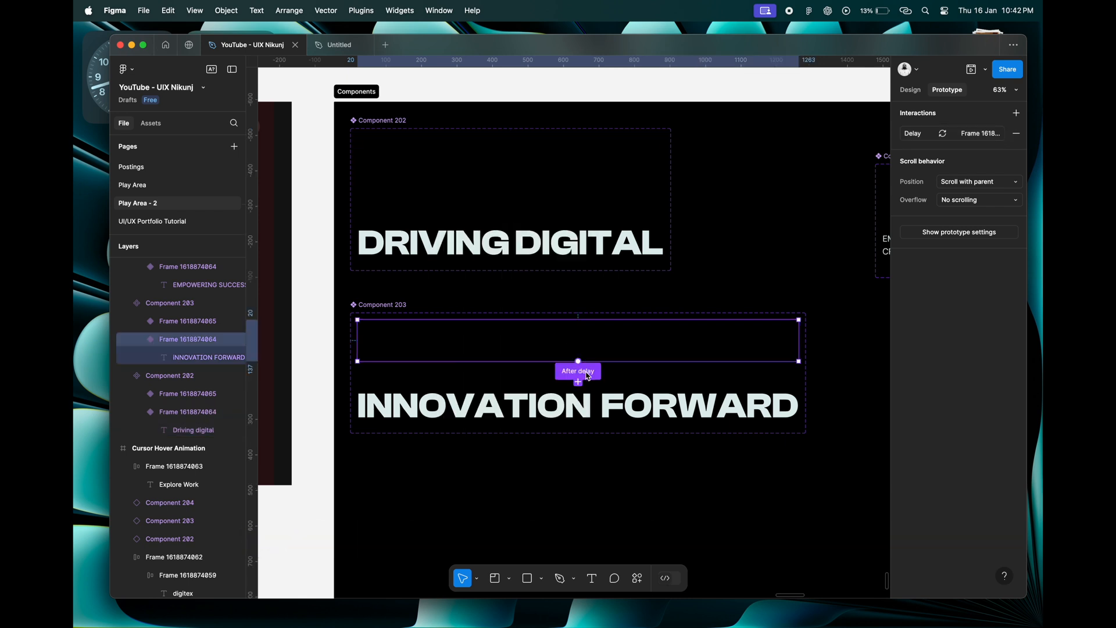
click(585, 377)
drag(608, 407, 519, 278)
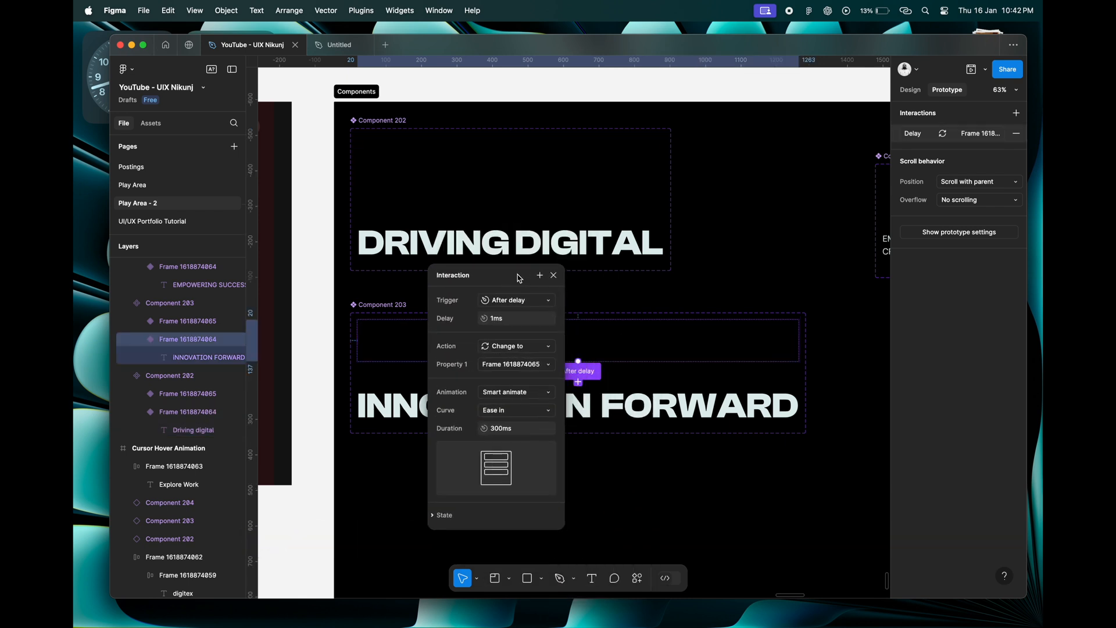
click(513, 417)
click(519, 435)
key(Return)
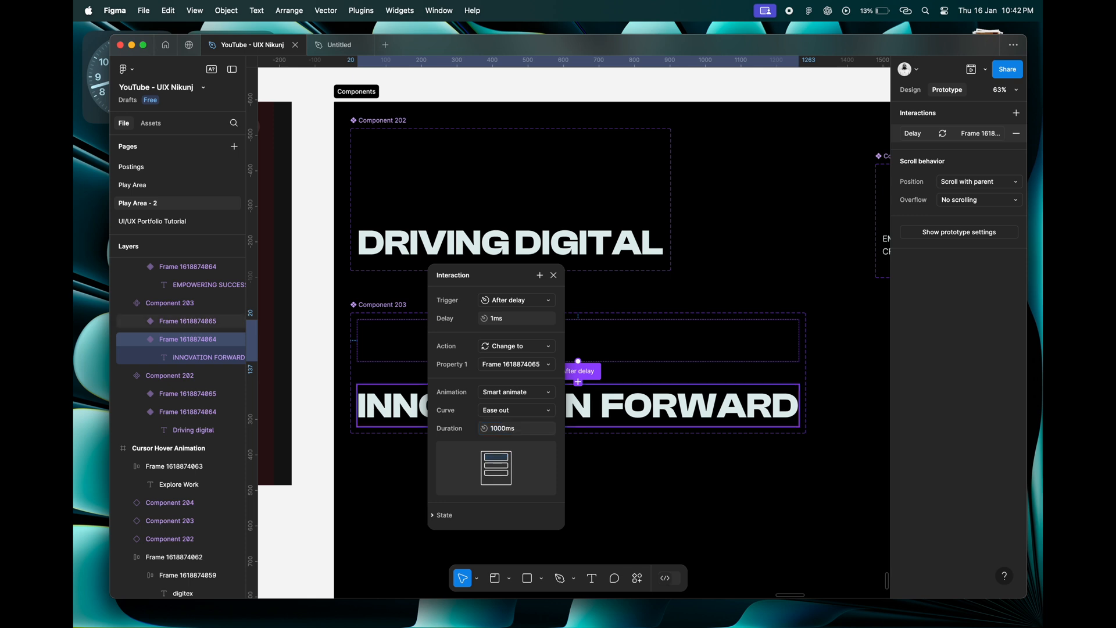
click(554, 276)
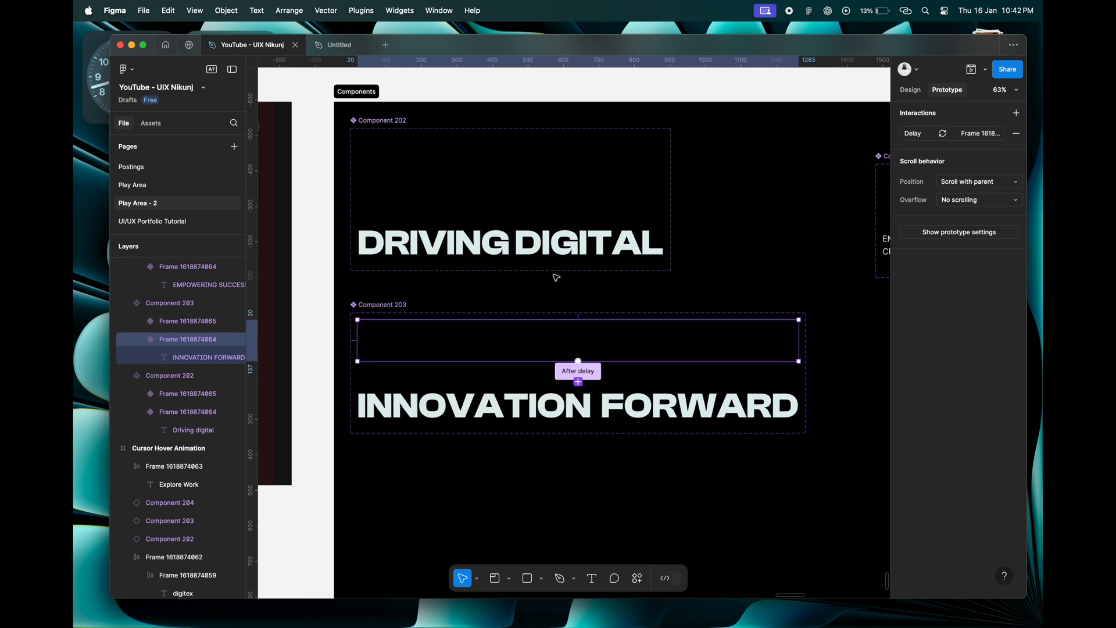
Set the upper description variant's transition to an Ease out curve with a duration of 1000 ms.
scroll(553, 275, down, 5)
scroll(554, 274, right, 4)
super+click(572, 252)
scroll(572, 254, up, 5)
scroll(576, 259, up, 2)
click(595, 268)
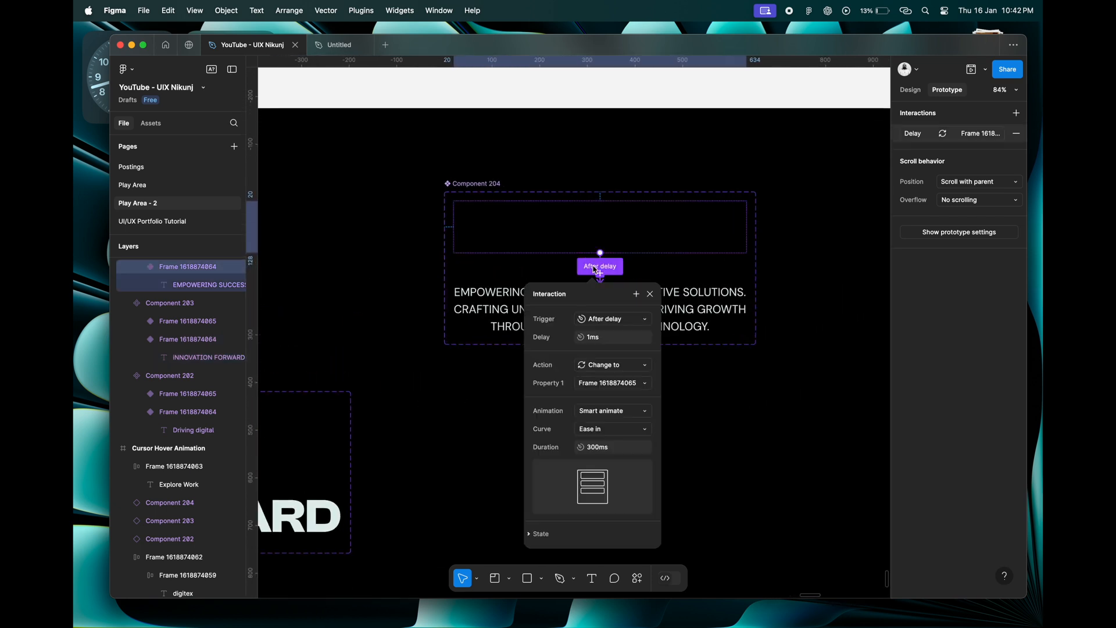
click(602, 431)
click(604, 444)
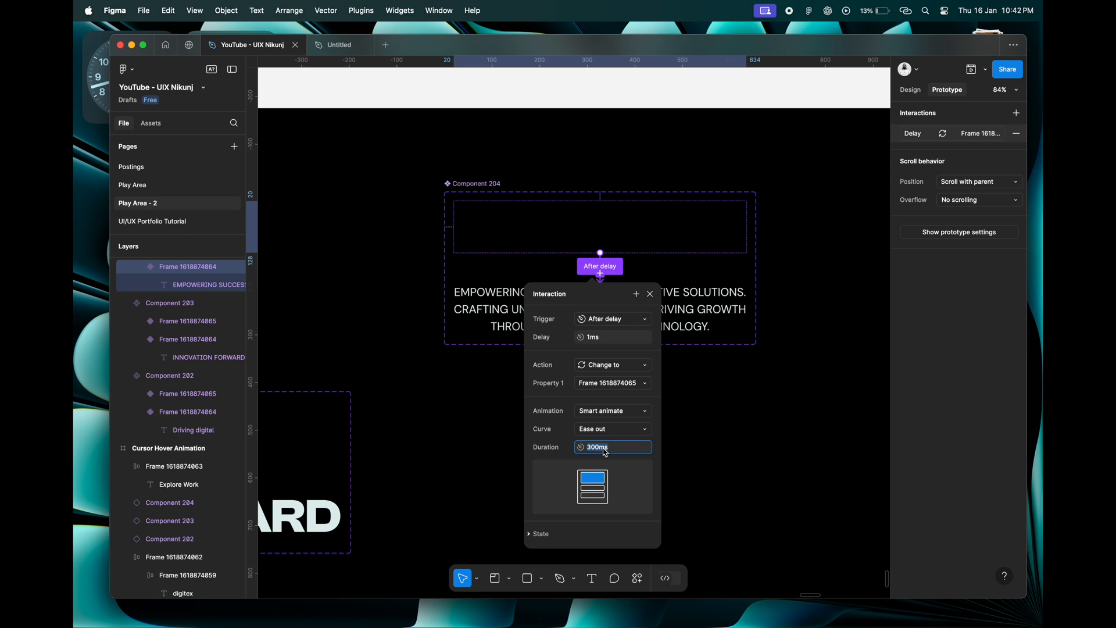
text(1000)
key(Return)
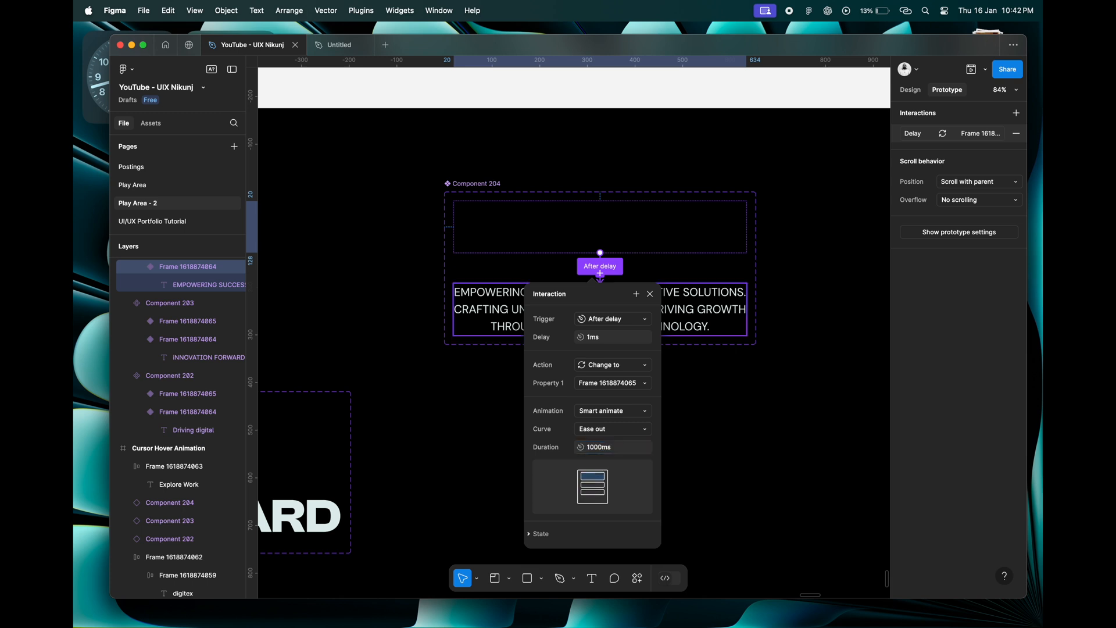
click(662, 314)
Preview the Cursor Hover Animation frame, replay it several times to check the retimed text reveals, and close the preview.
scroll(651, 300, down, 6)
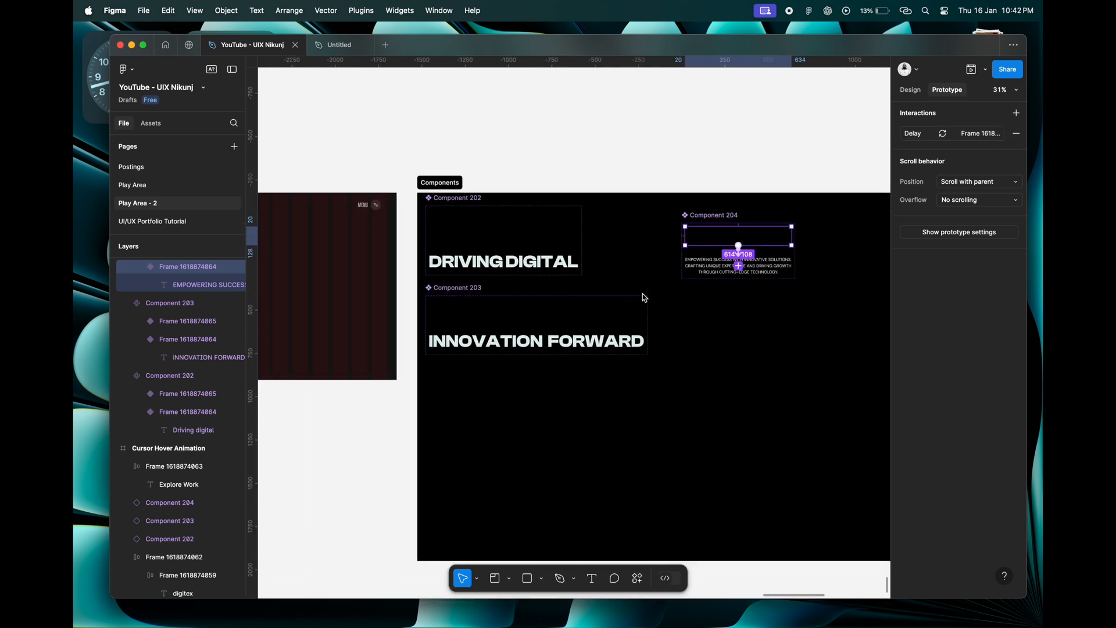
scroll(533, 274, left, 5)
click(407, 208)
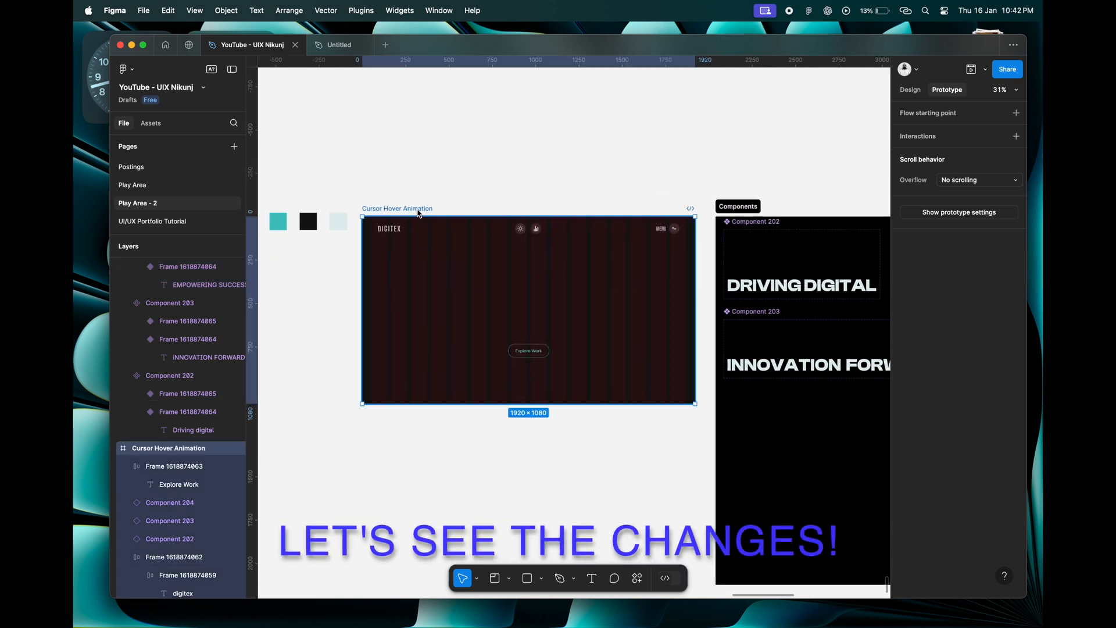
click(976, 75)
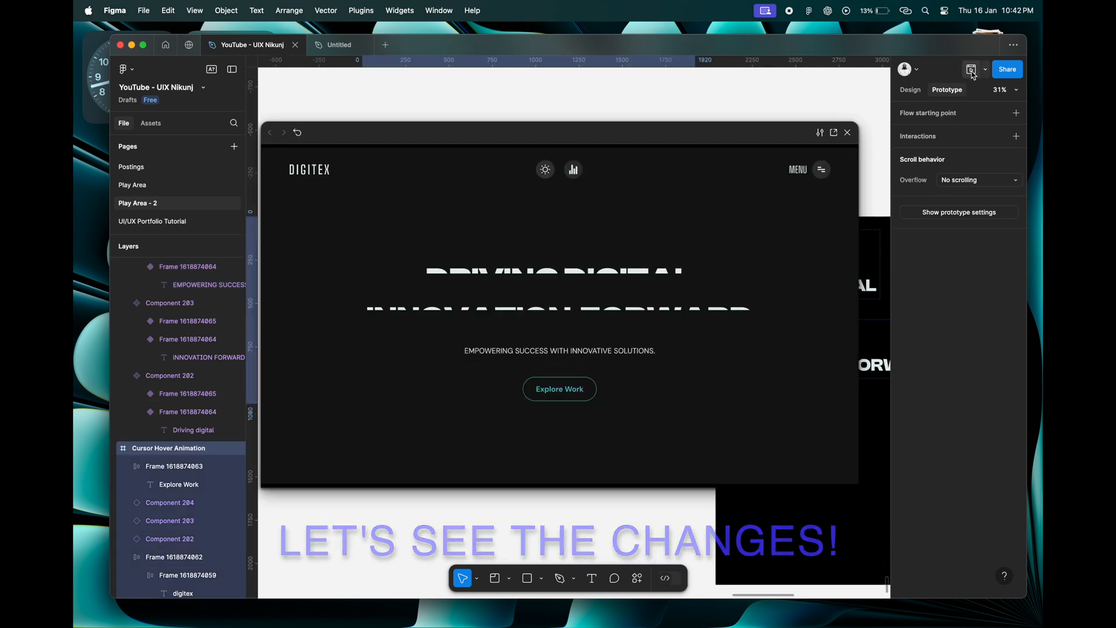
key(r)
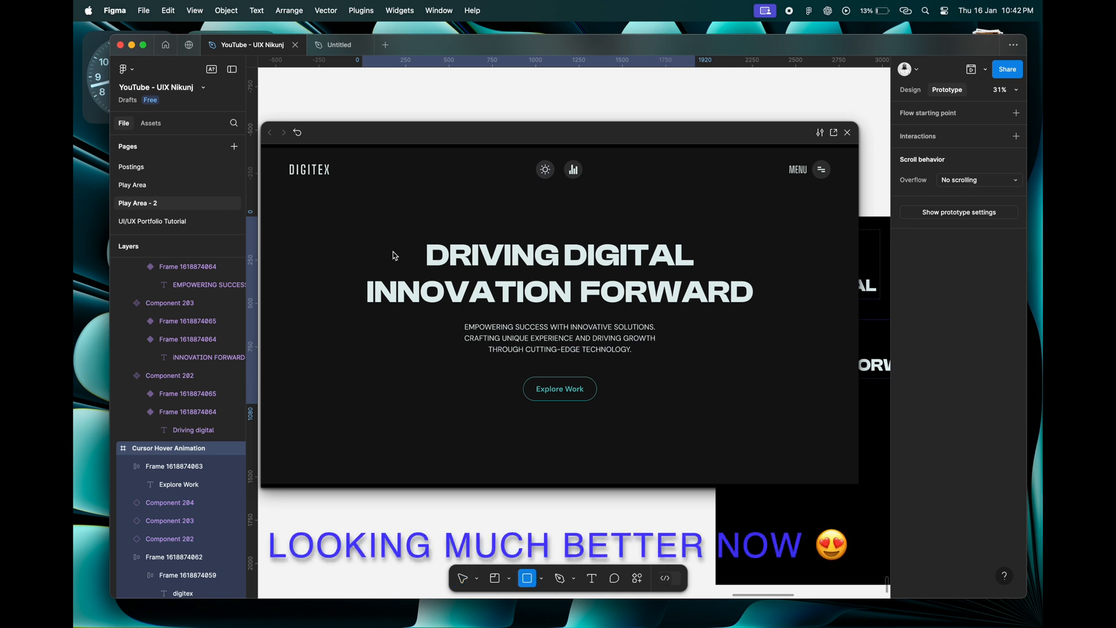
click(296, 134)
click(297, 133)
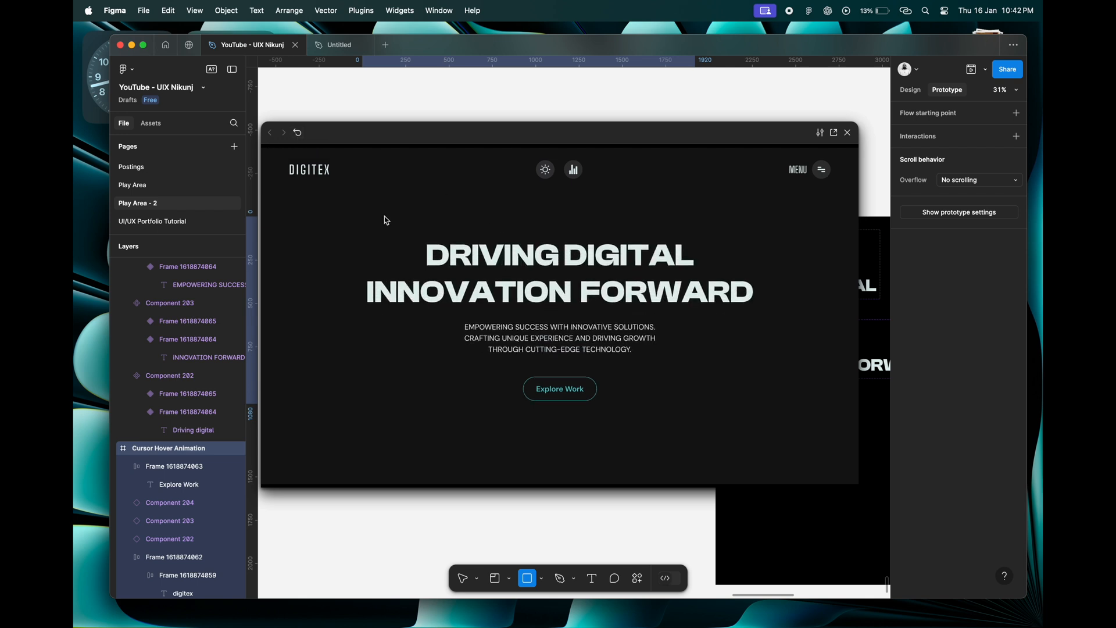
click(298, 134)
click(299, 134)
click(299, 135)
click(299, 135)
click(299, 136)
click(848, 134)
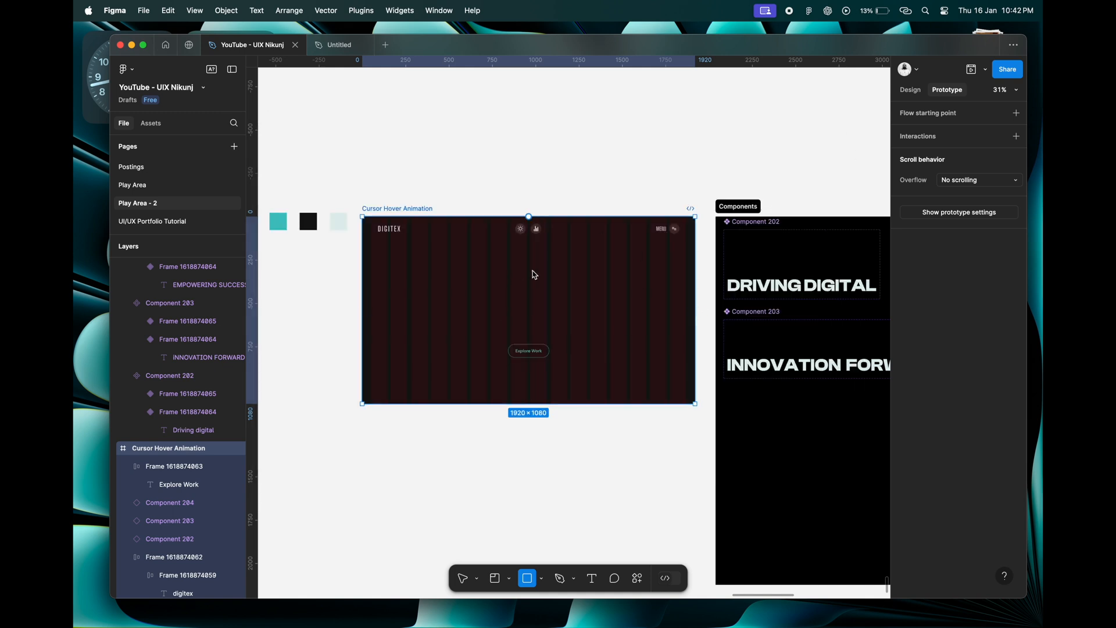
scroll(535, 274, down, 5)
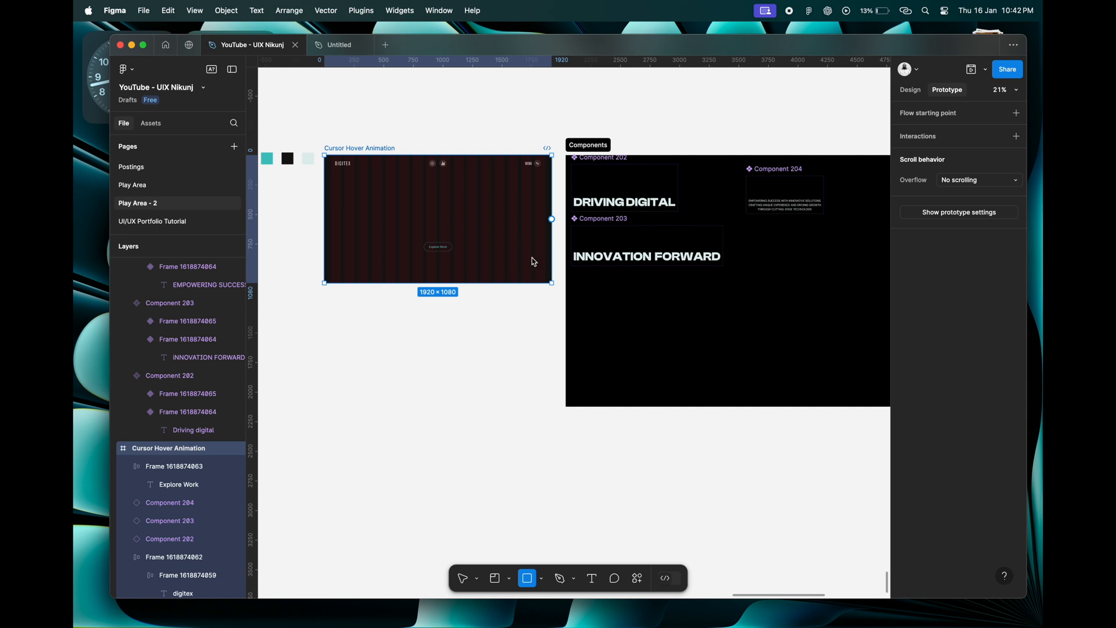
scroll(431, 214, left, 2)
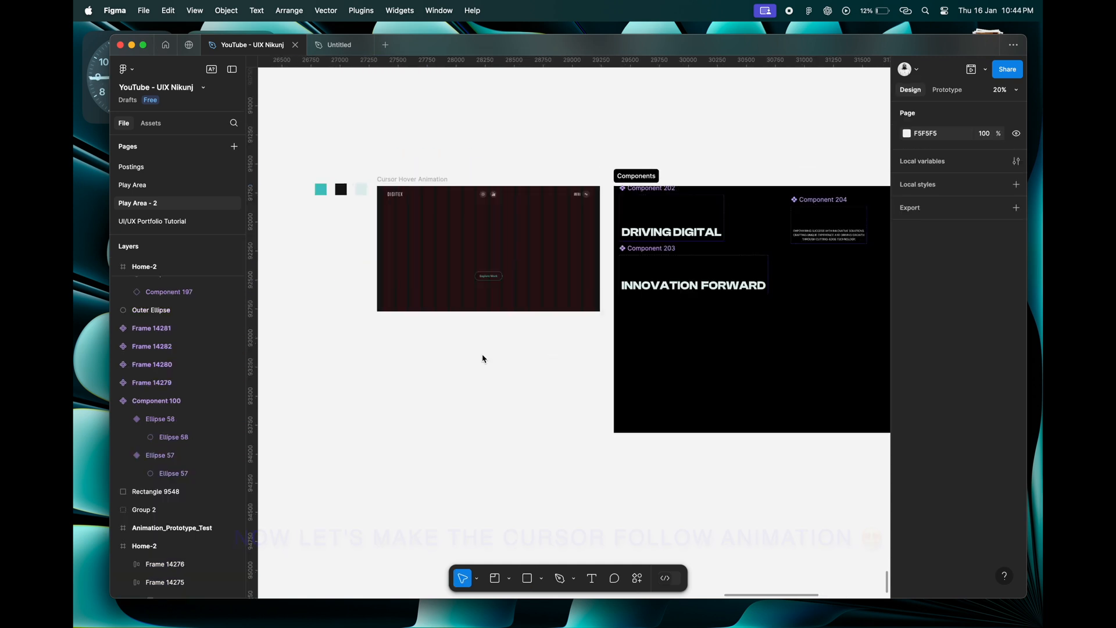
scroll(483, 356, up, 5)
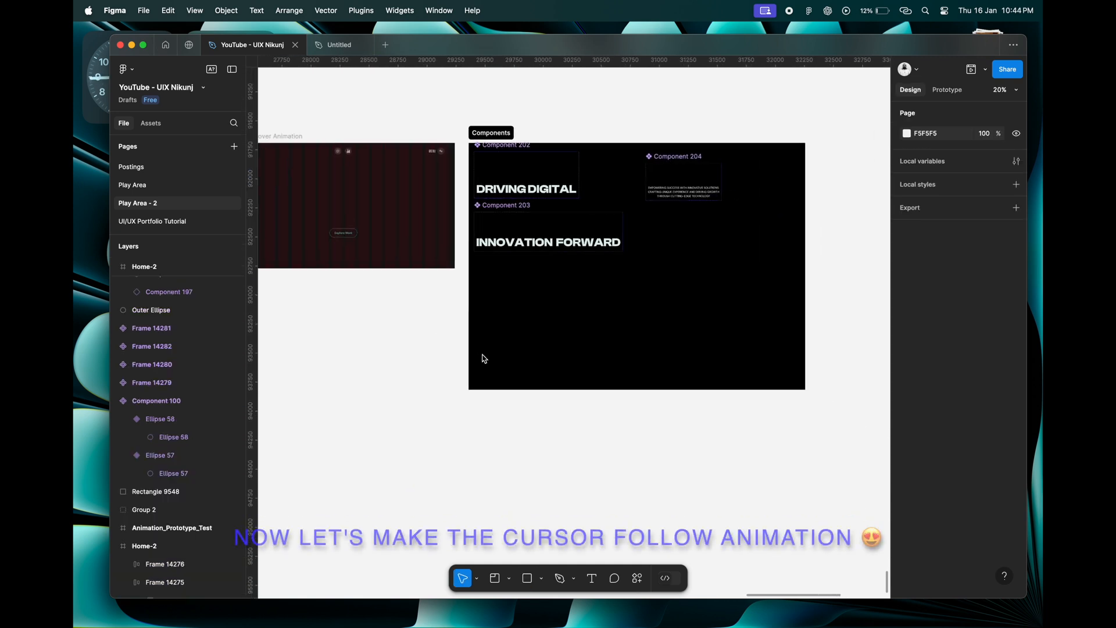
scroll(521, 283, up, 5)
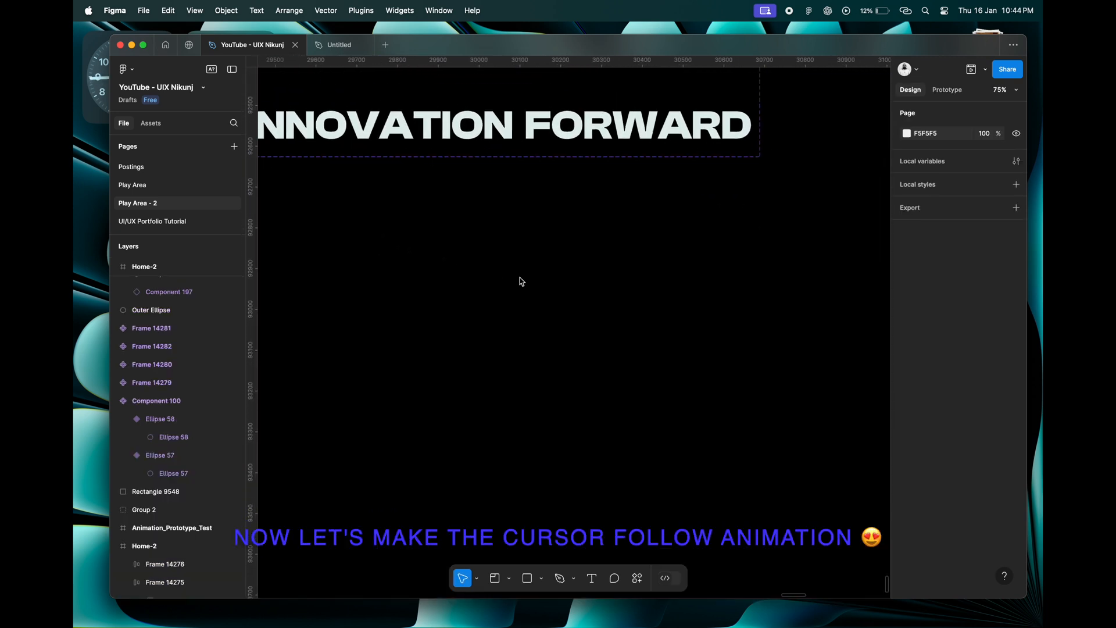
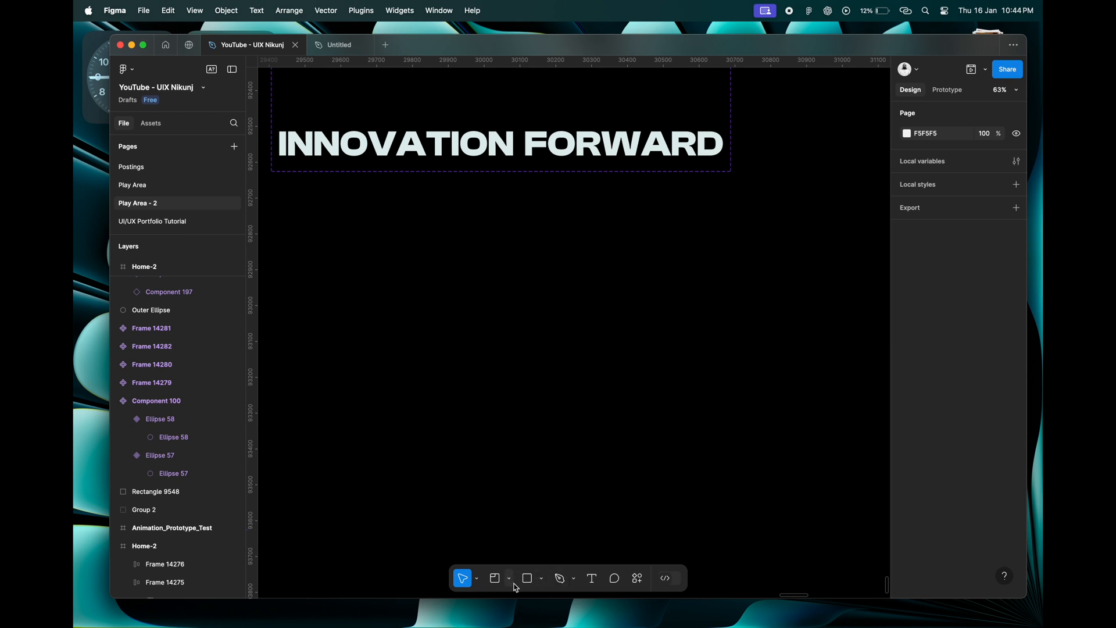
Draw a circle below the INNOVATION FORWARD text and set its size to 150 × 150.
click(541, 581)
click(555, 508)
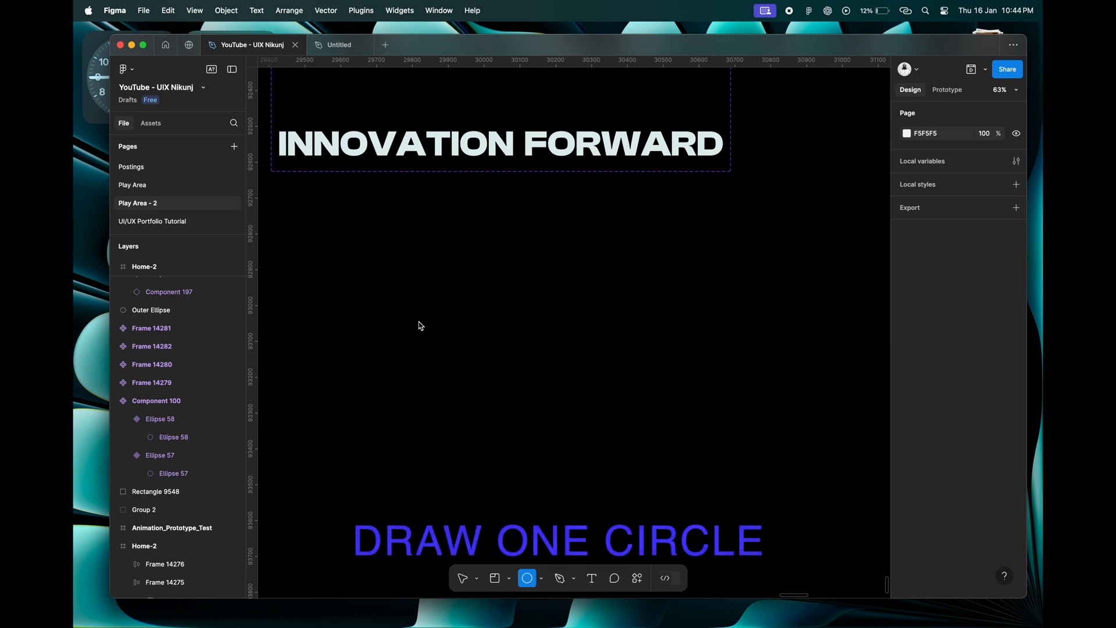
drag(418, 322, 479, 382)
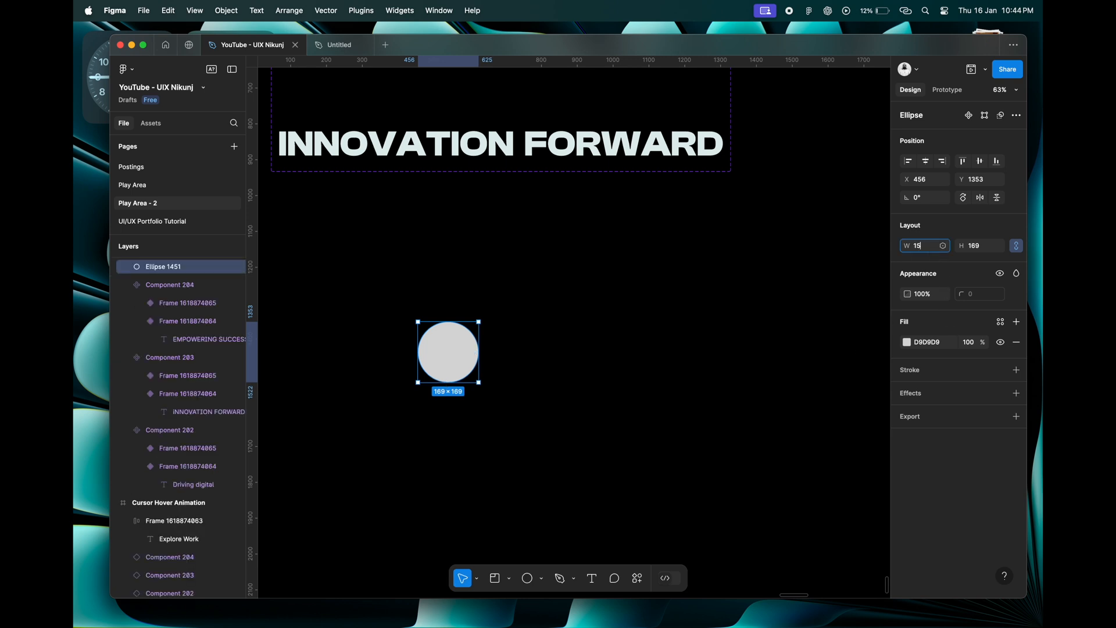
key(Tab)
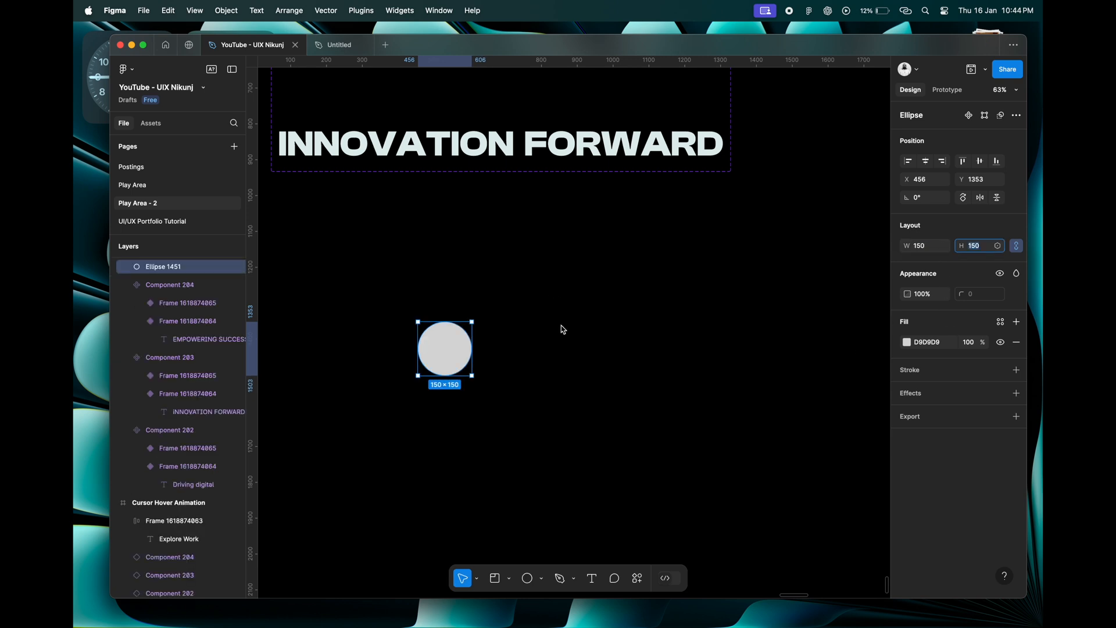
Wrap the 150 × 150 circle in its own frame and rename that frame Circle-1.
right_click(446, 343)
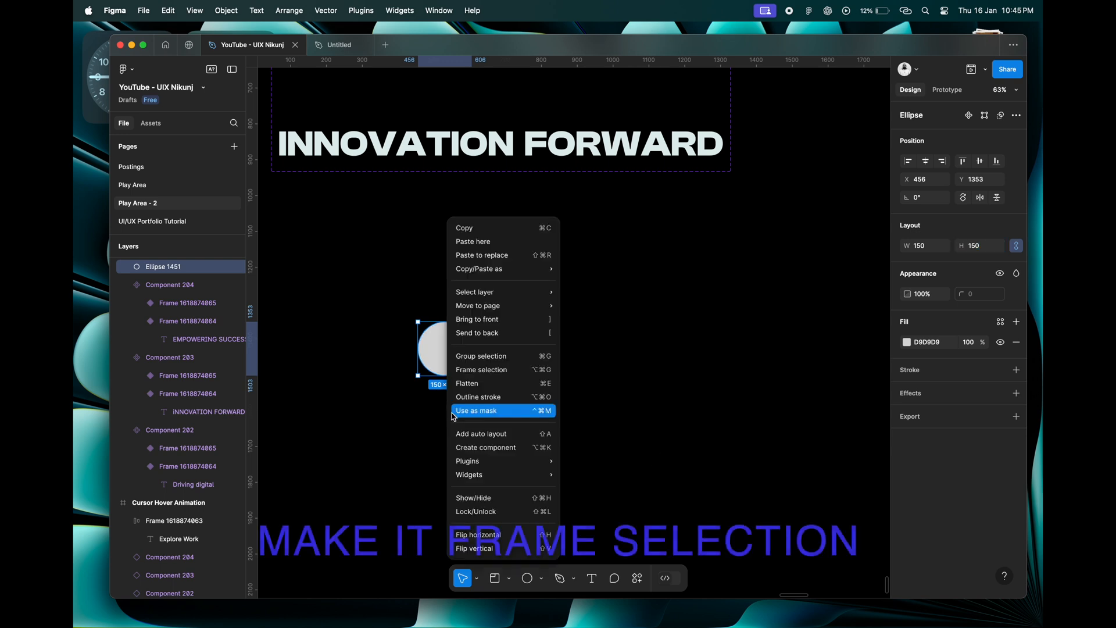
click(478, 375)
scroll(446, 317, up, 5)
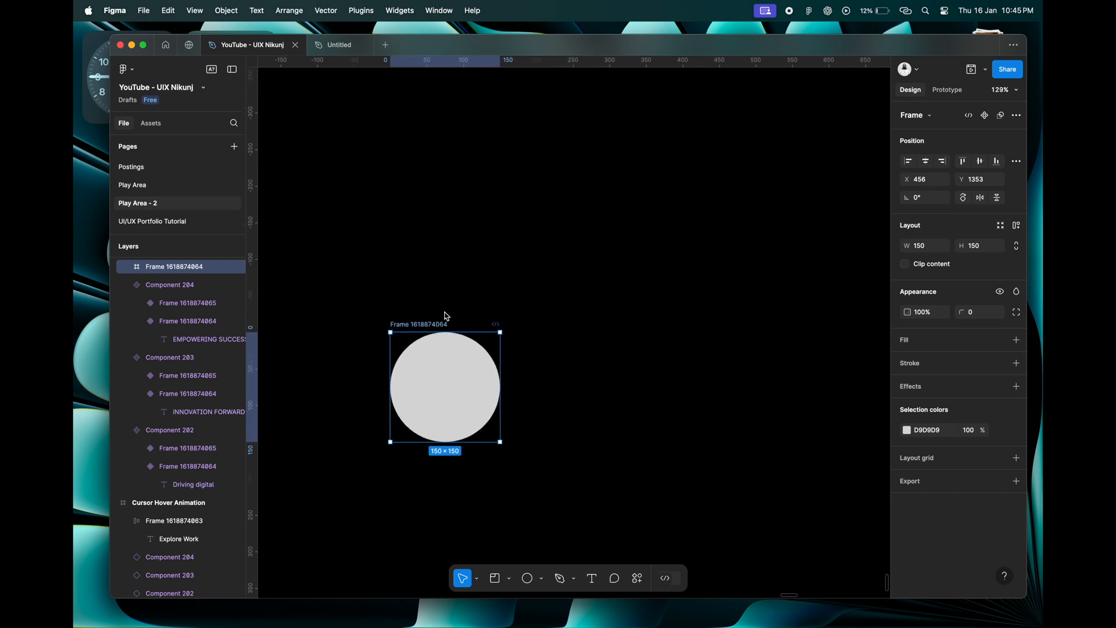
scroll(445, 316, down, 1)
double_click(417, 266)
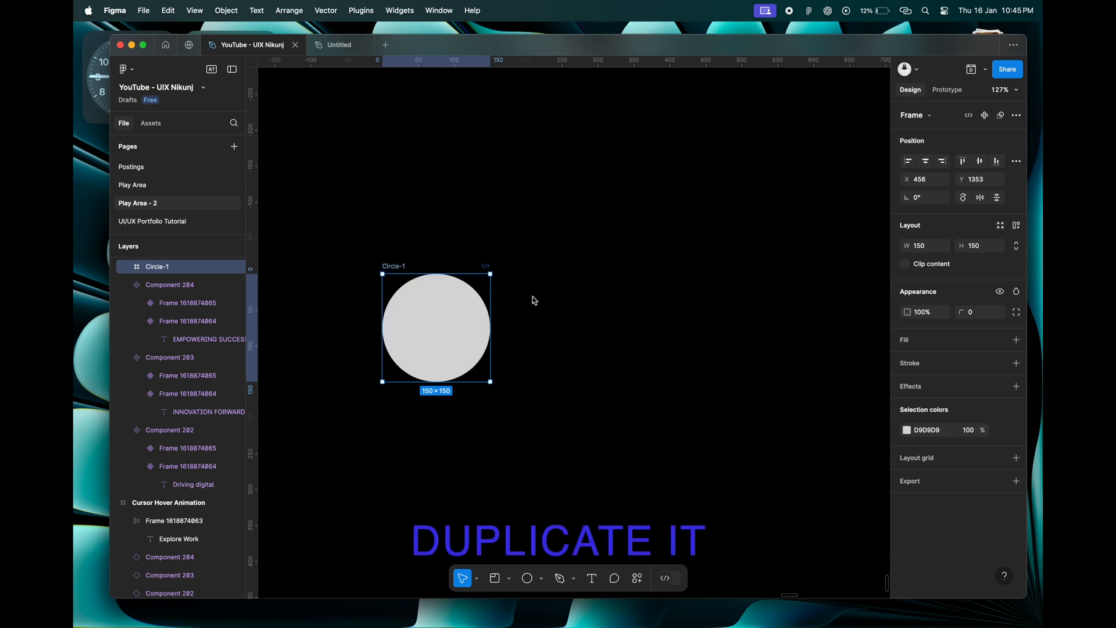
Duplicate the Circle-1 frame beside the original and hide the fill of the original frame's circle.
key(super+d)
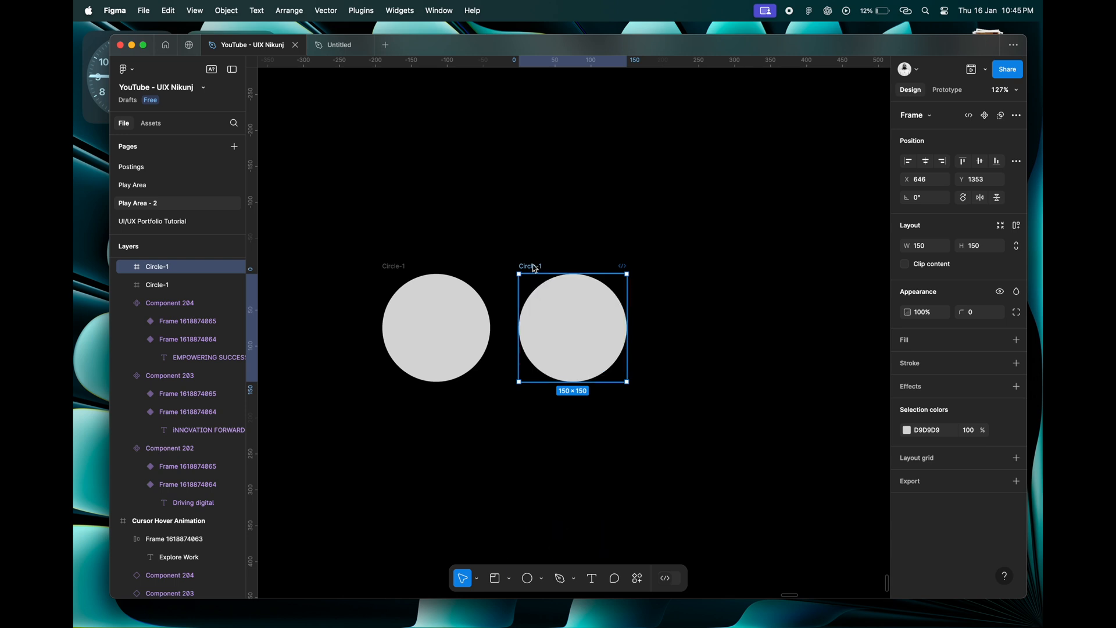
click(396, 265)
click(425, 327)
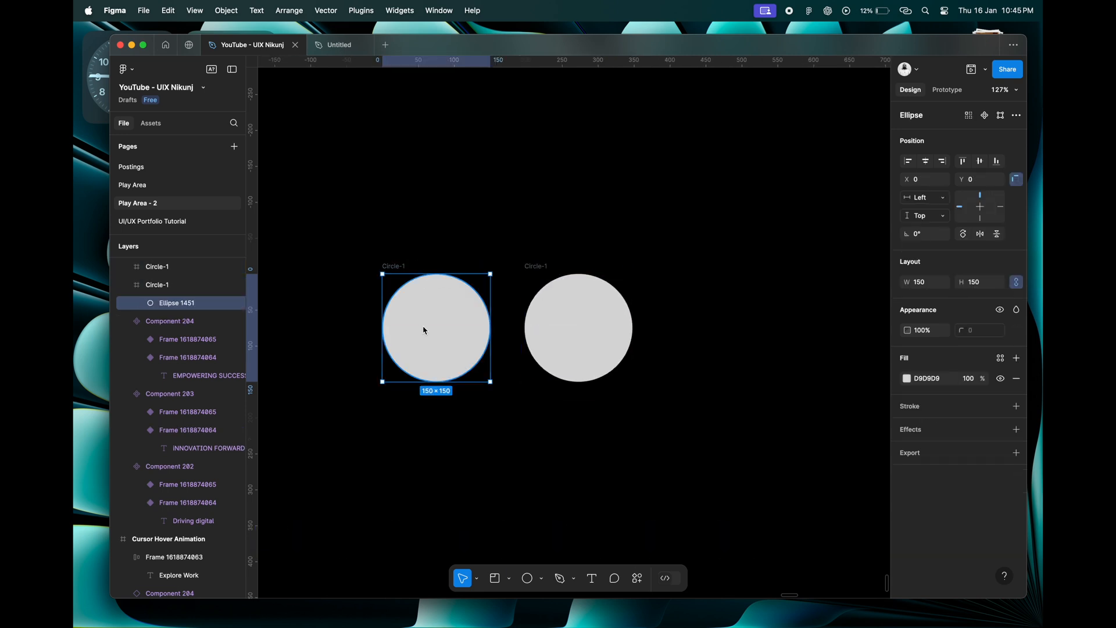
click(1000, 379)
click(405, 269)
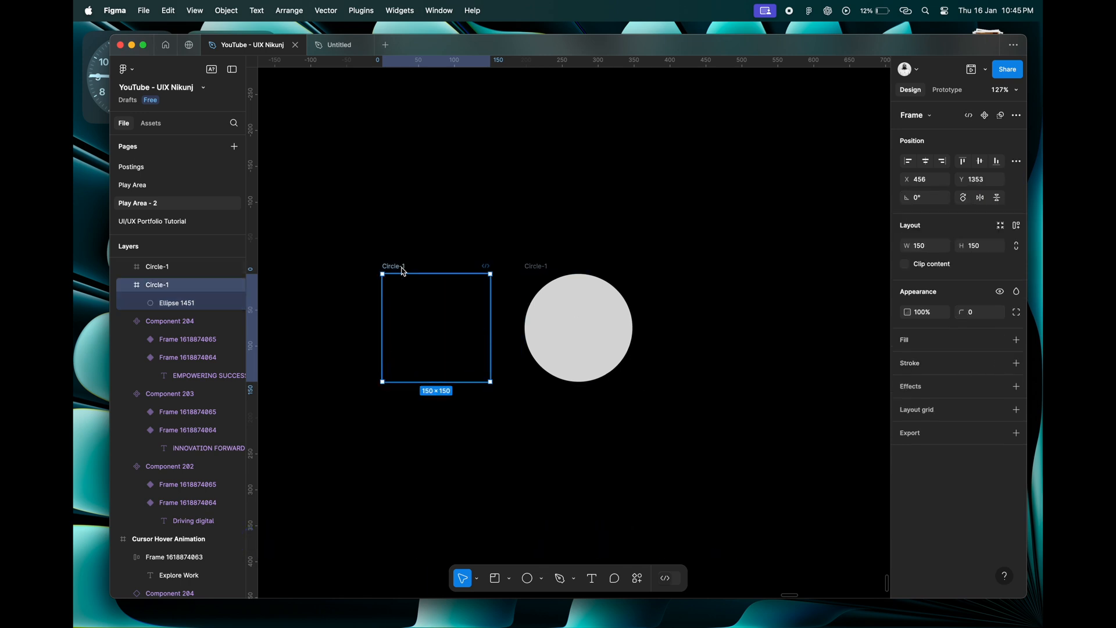
Fill the duplicate frame's circle with teal 45C3C3, sampled from the colour swatch beside the Cursor Hover Animation frame.
click(540, 265)
click(581, 326)
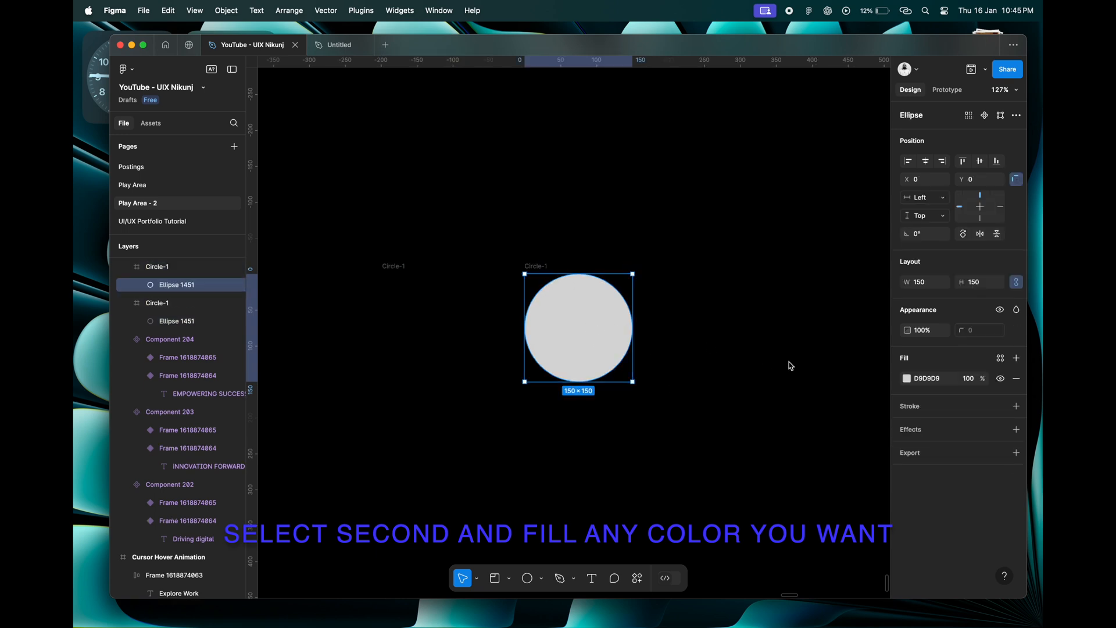
click(907, 379)
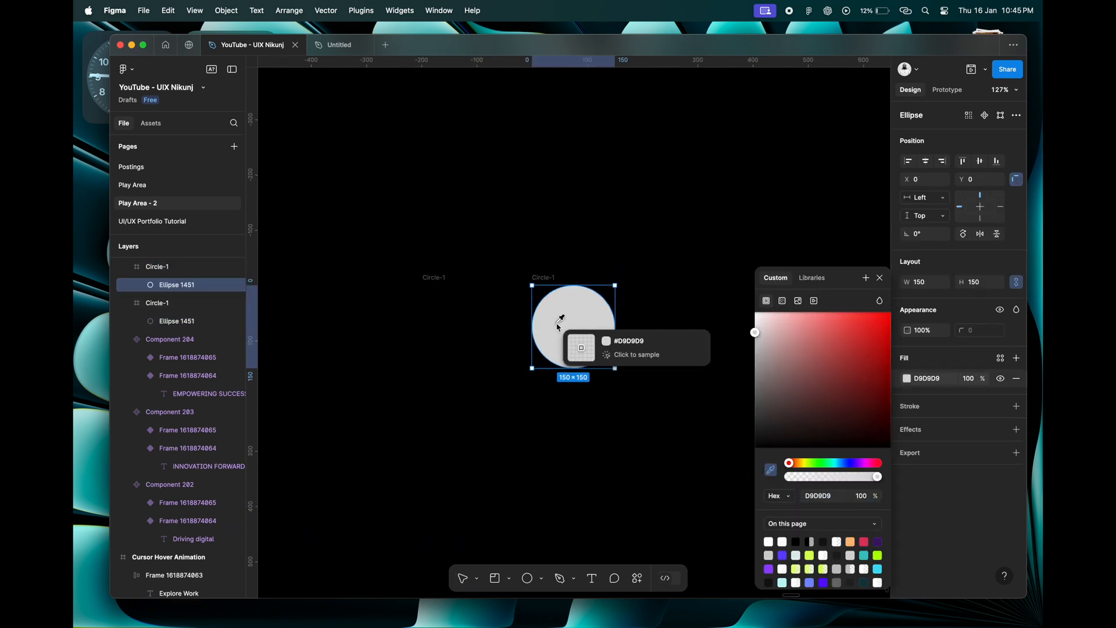
scroll(559, 322, down, 5)
scroll(558, 324, left, 3)
scroll(560, 321, left, 5)
scroll(559, 321, up, 2)
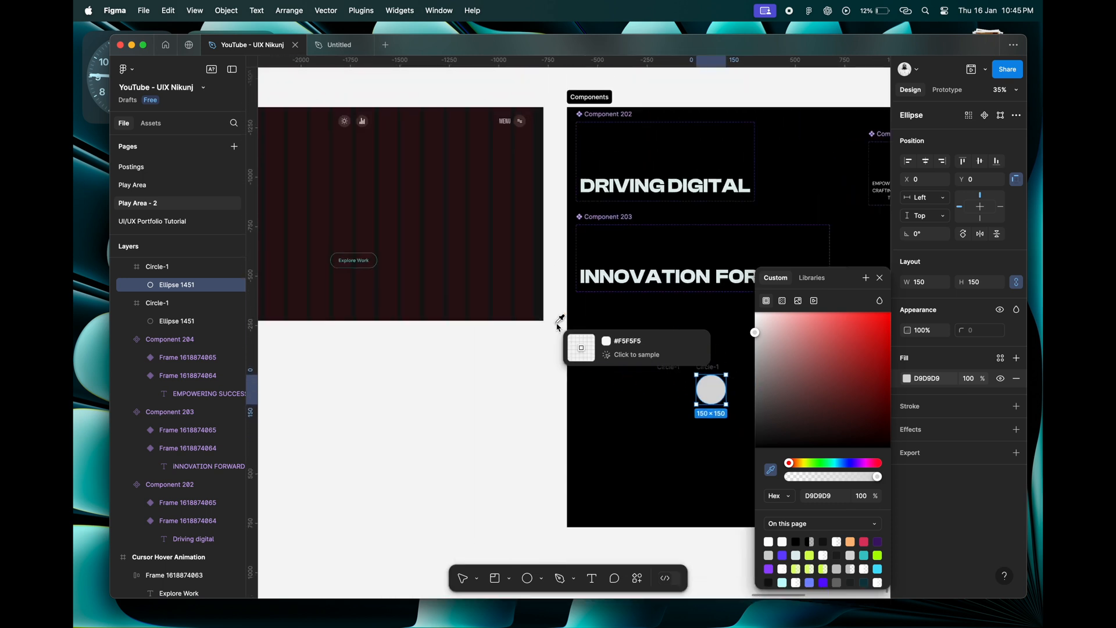
scroll(559, 320, down, 3)
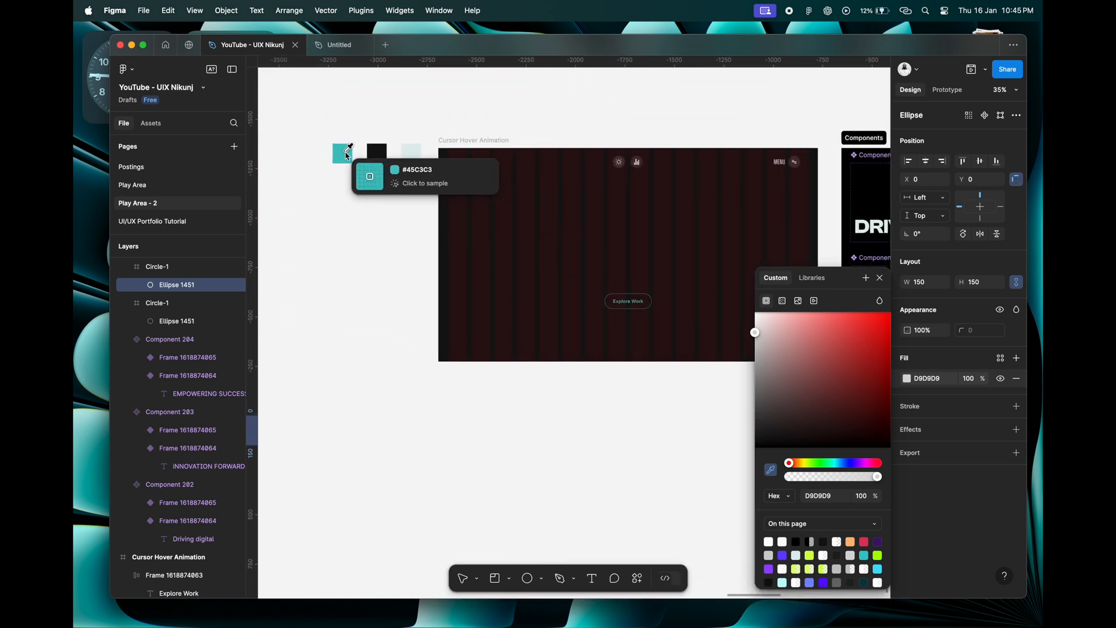
click(346, 154)
scroll(629, 307, right, 8)
scroll(628, 307, down, 3)
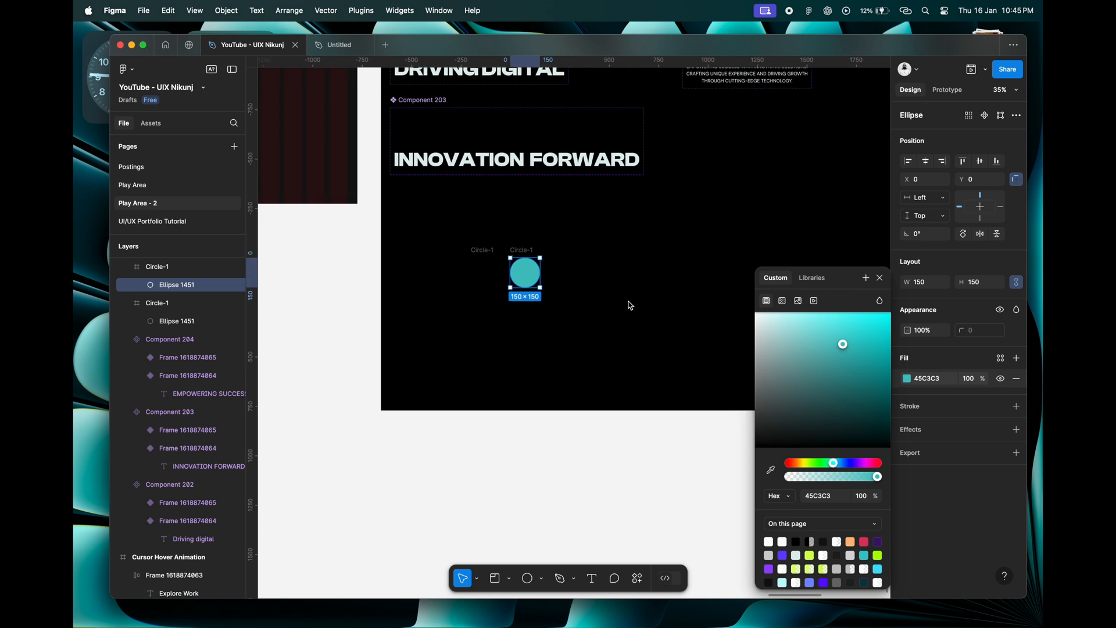
key(F1)
scroll(574, 278, up, 3)
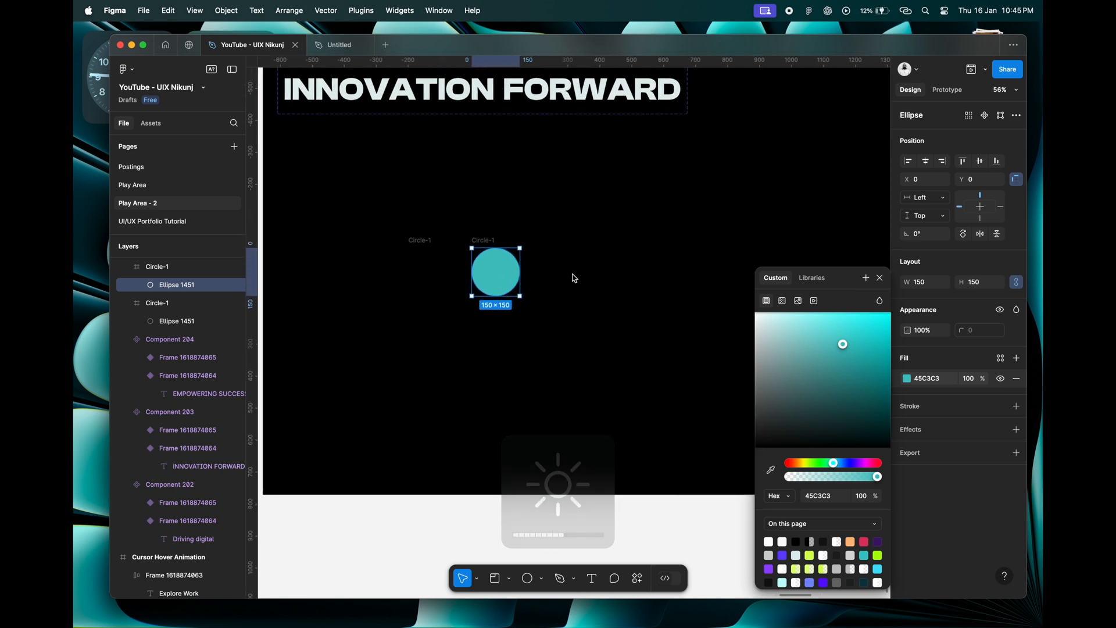
scroll(574, 278, down, 3)
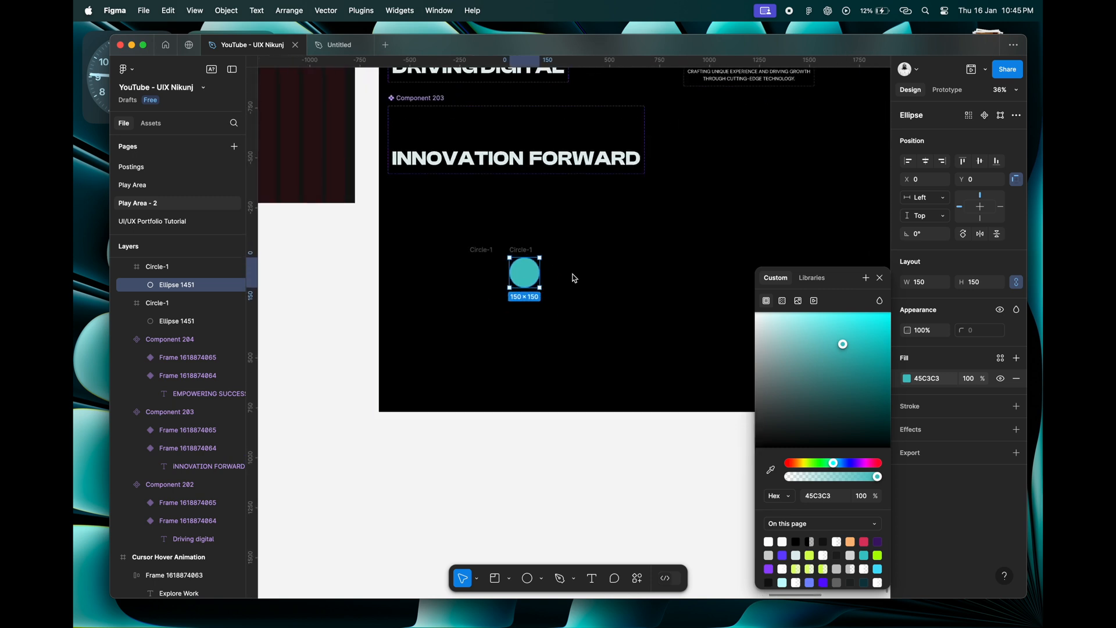
scroll(575, 279, up, 6)
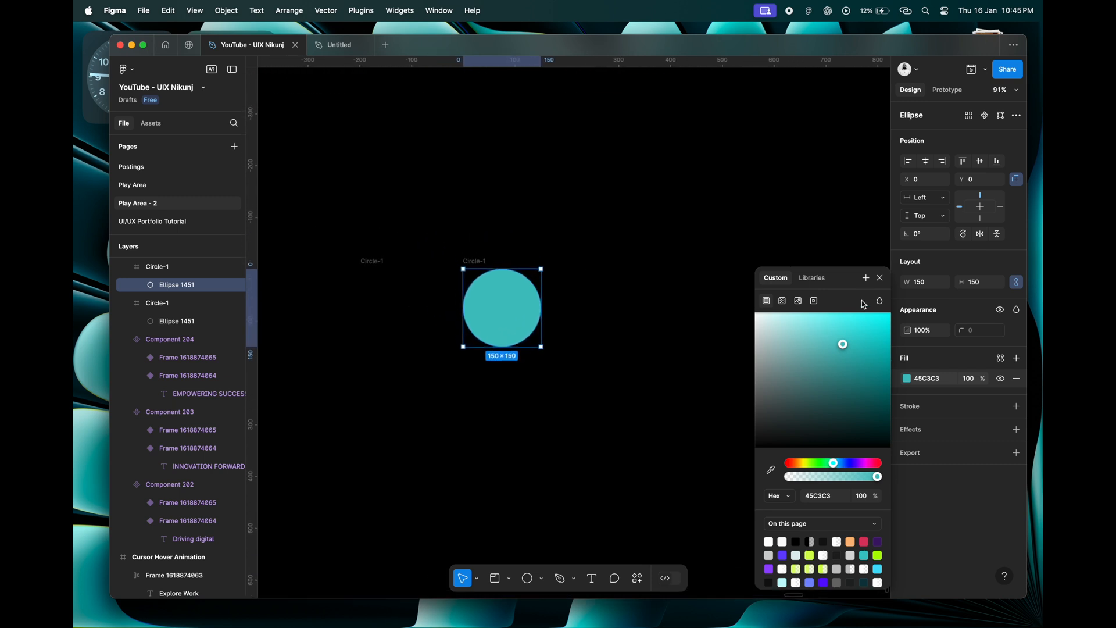
click(881, 278)
Enlarge the teal circle inside its frame to 400 × 400.
click(479, 258)
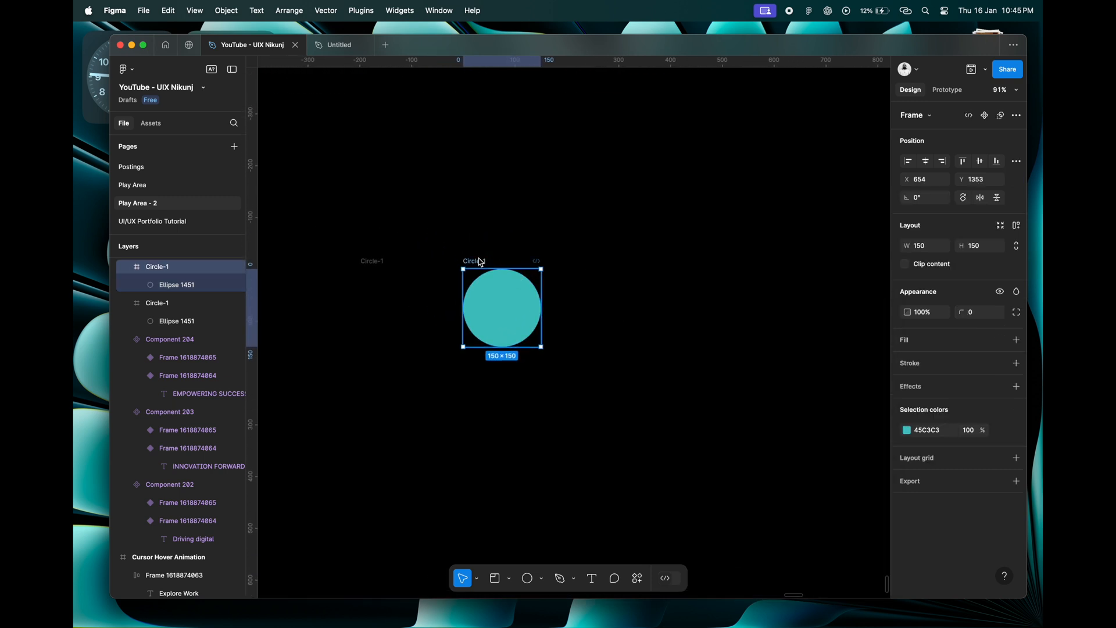
click(496, 312)
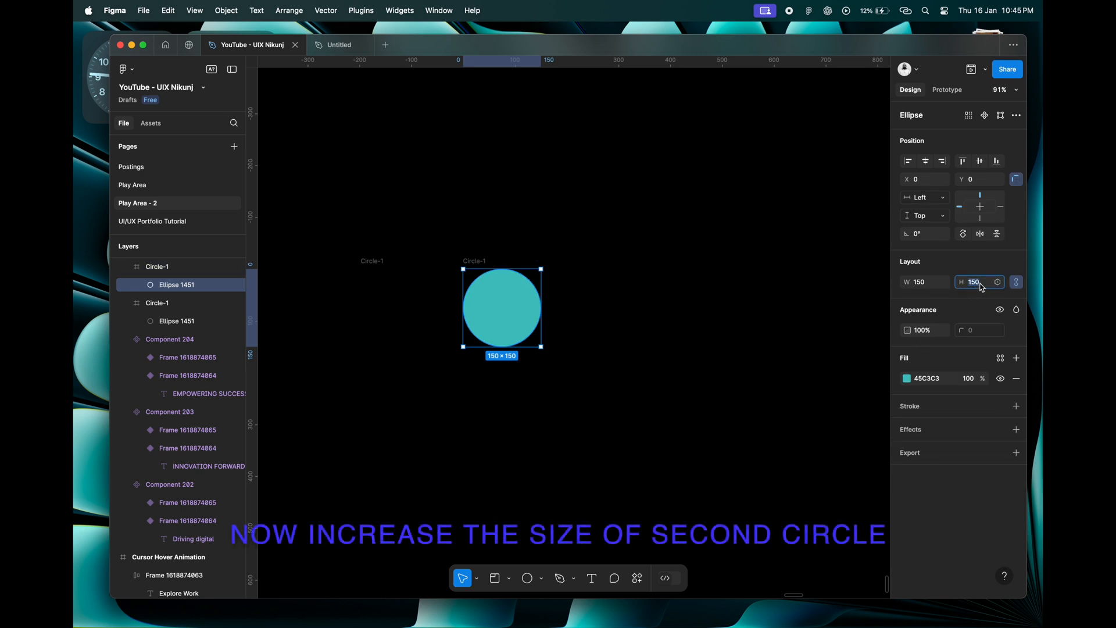
key(Return)
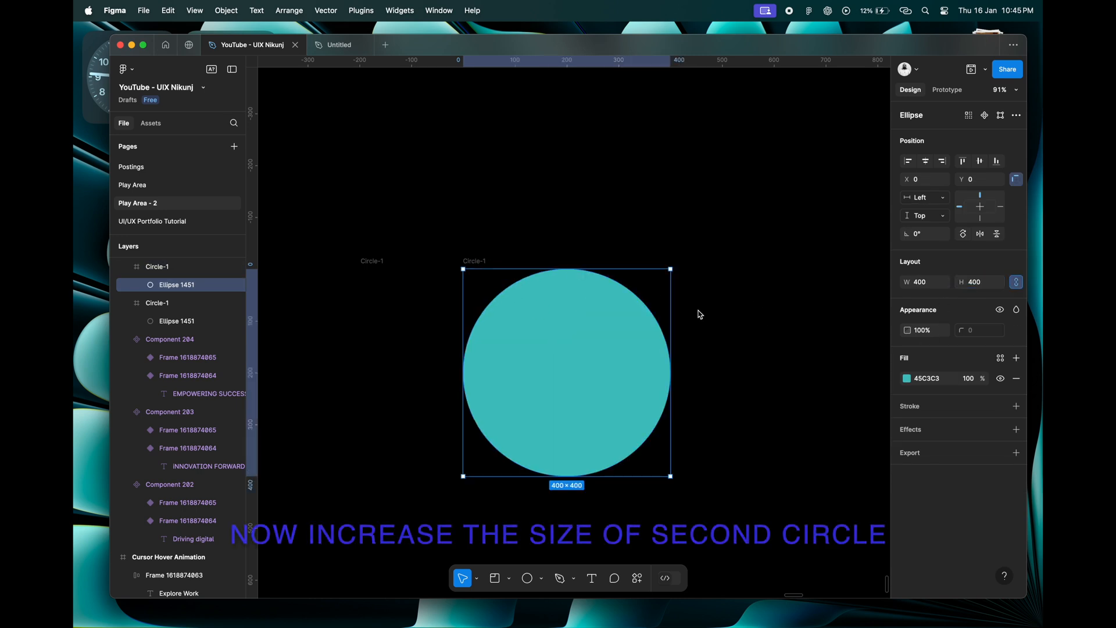
Centre the teal circle horizontally and vertically within its frame.
click(482, 261)
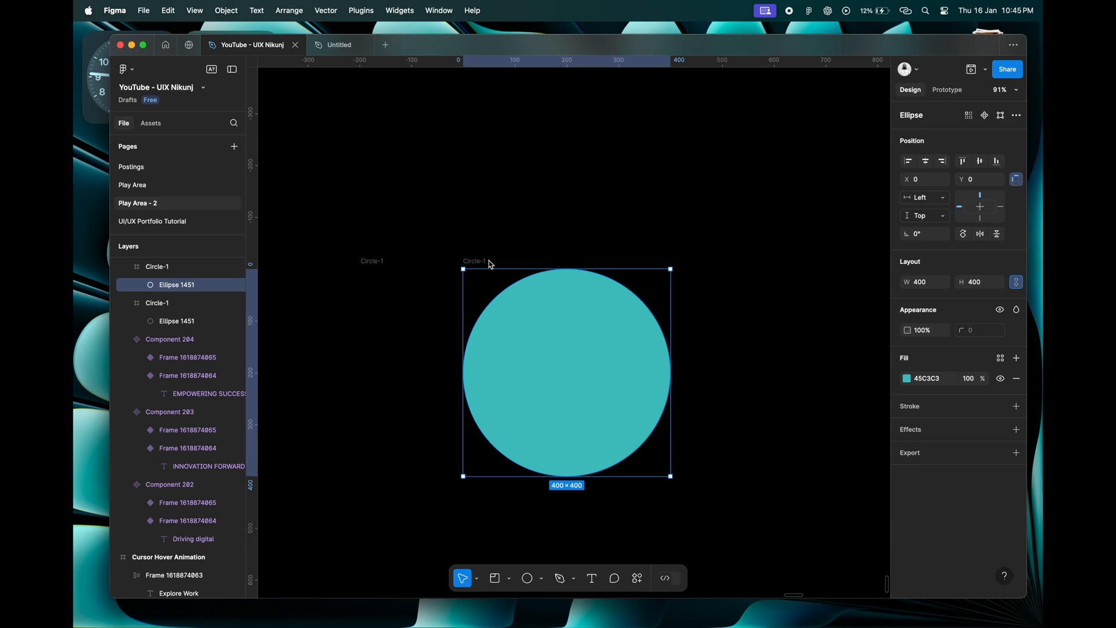
click(516, 299)
click(931, 163)
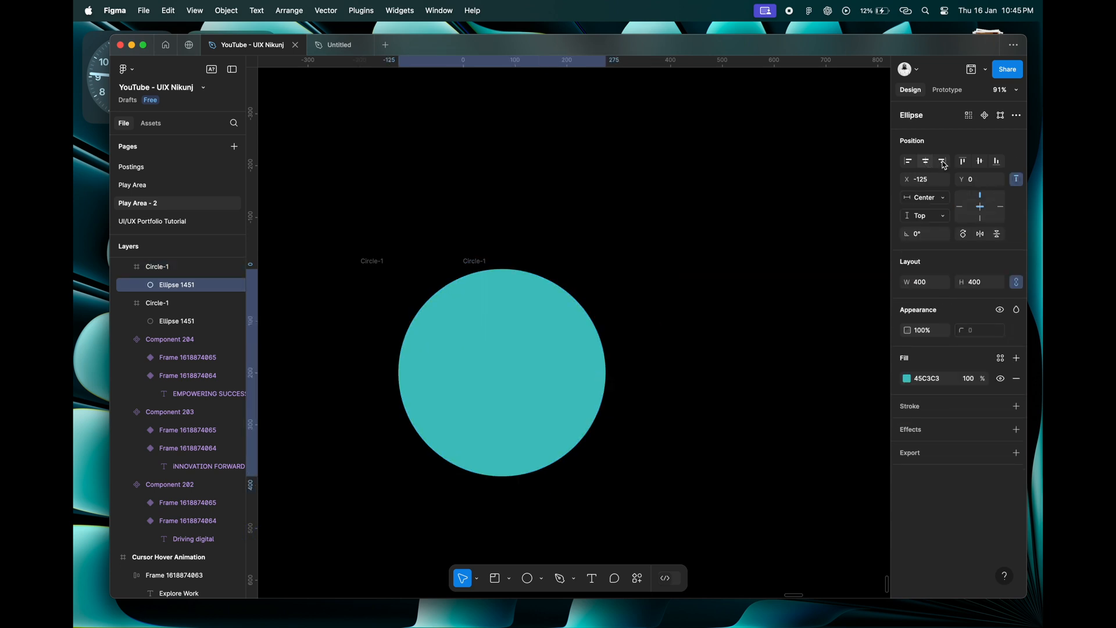
click(981, 161)
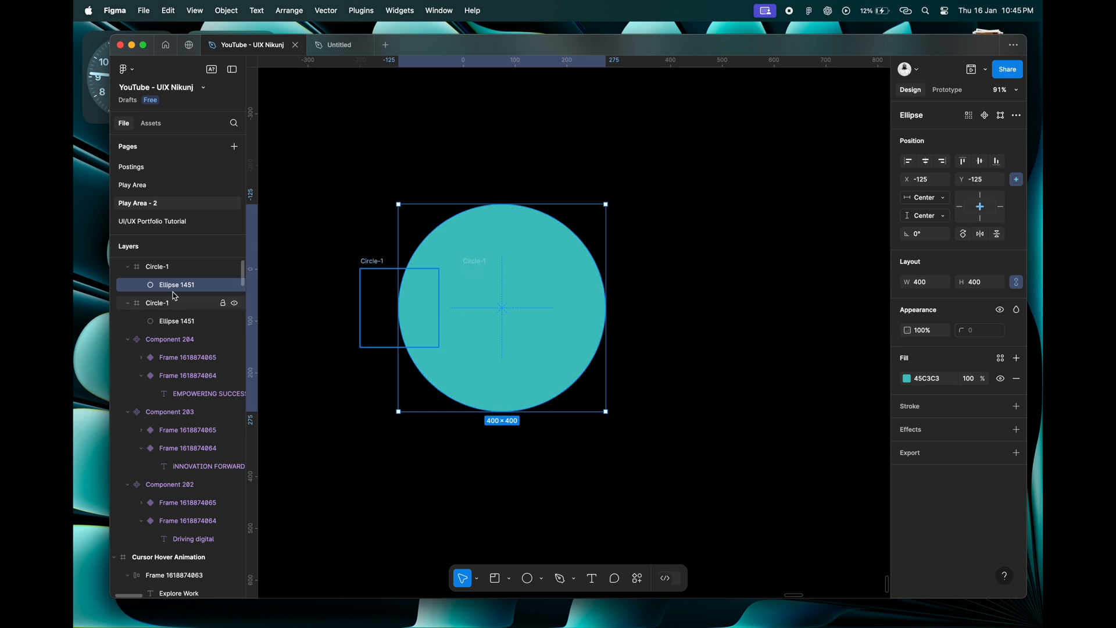
Move the teal circle's frame horizontally away from the unfilled circle's frame, to about X 823.
click(476, 261)
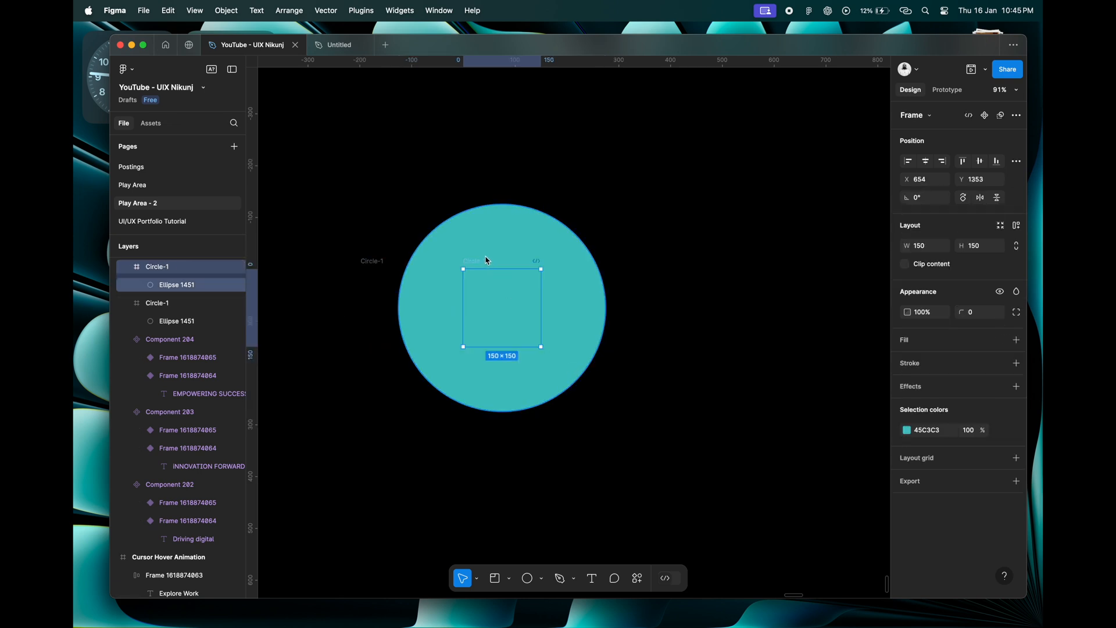
drag(508, 266, 588, 262)
click(603, 317)
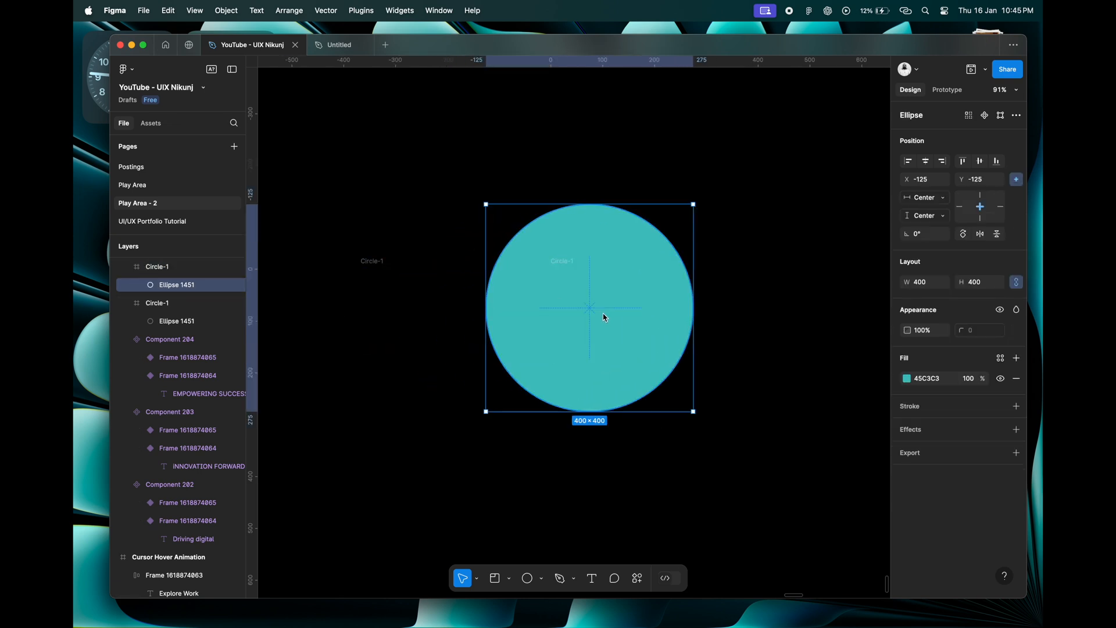
click(911, 434)
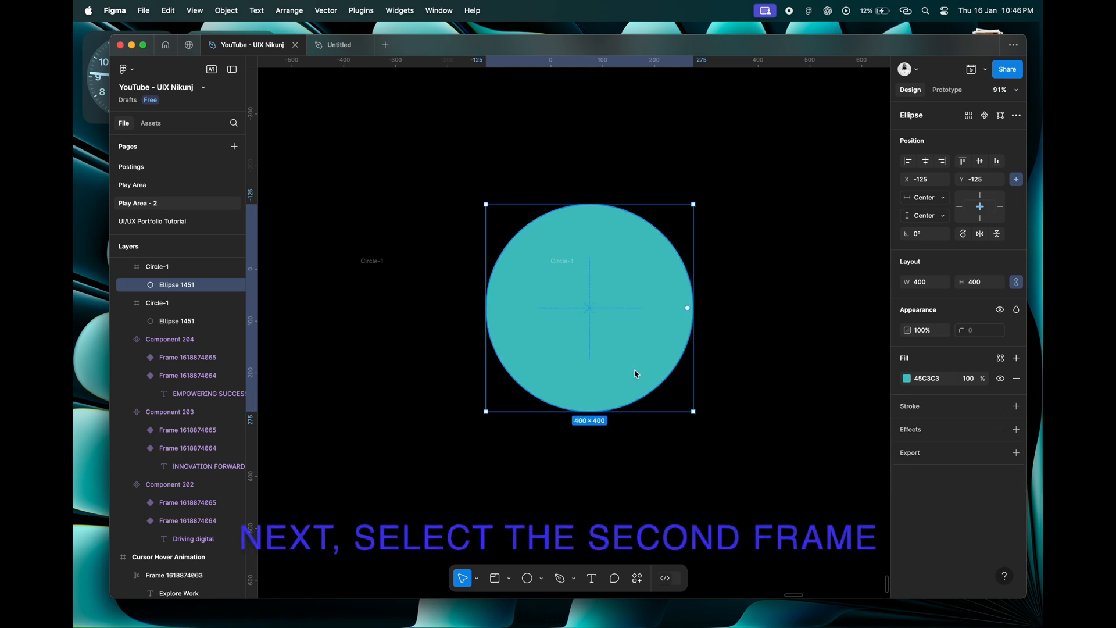
Rename the teal circle's frame as Circle-2.
click(178, 268)
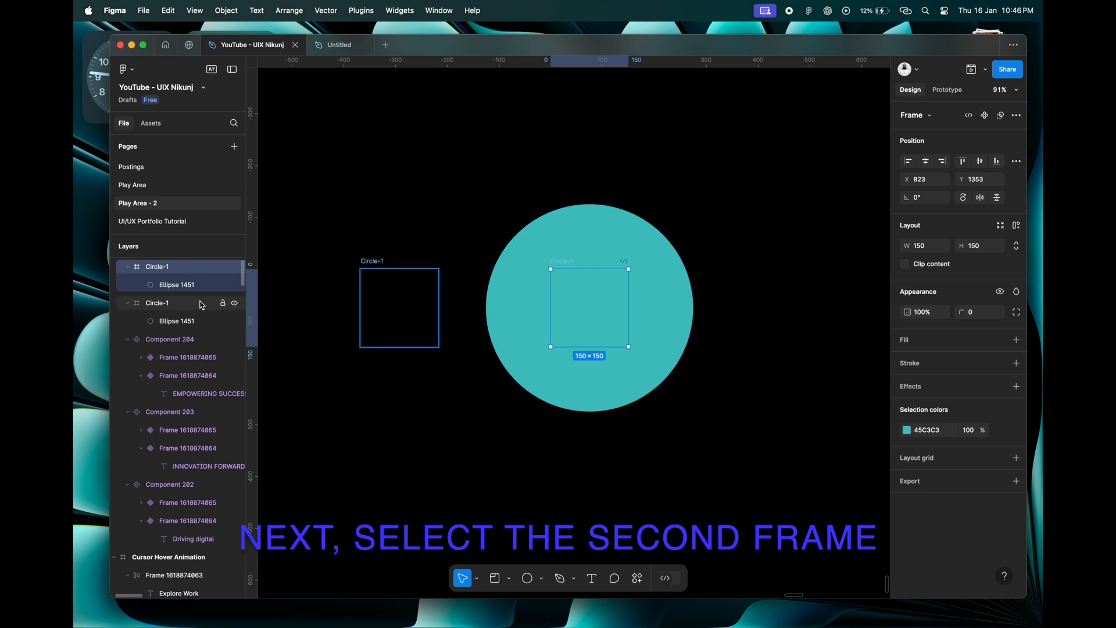
double_click(161, 271)
key(Right)
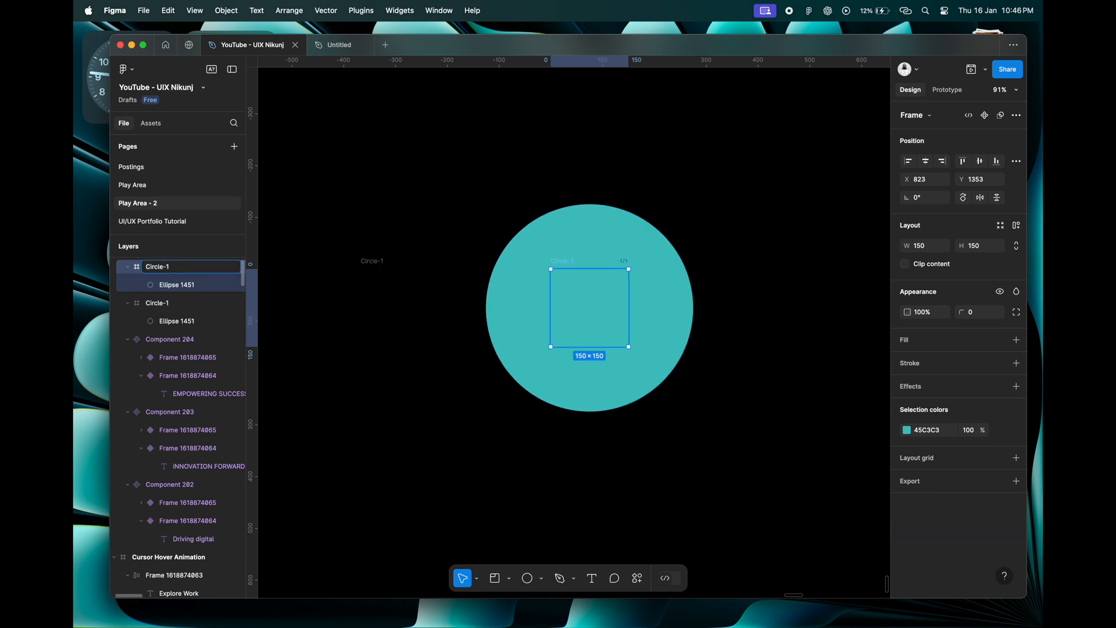
text(2)
key(Return)
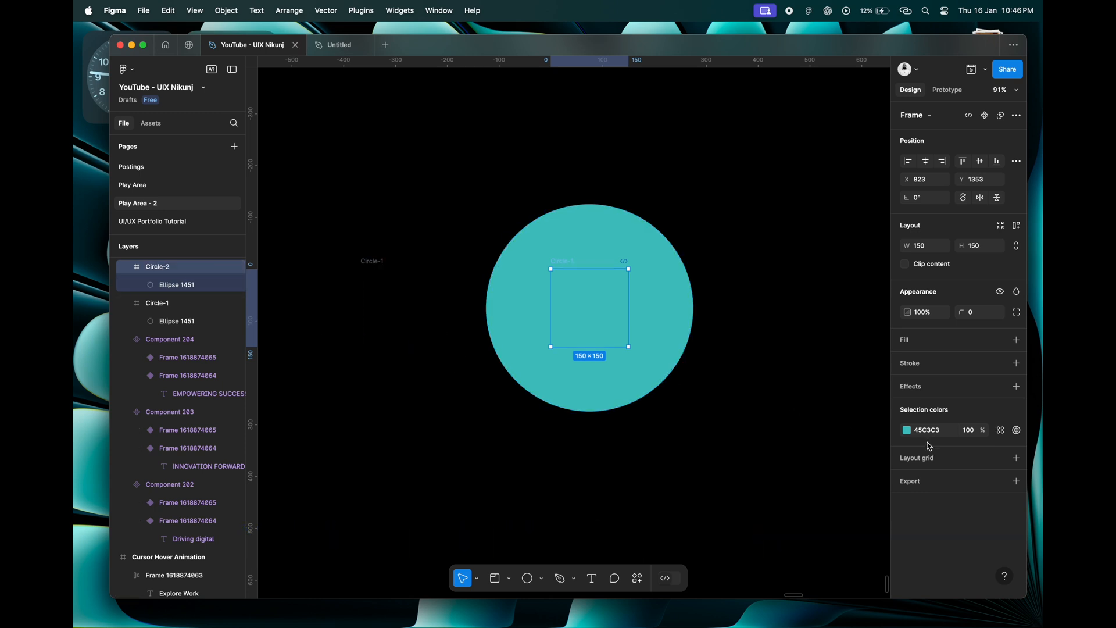
Add a Layer blur effect with a blur of 150 to the Circle-2 frame.
click(912, 387)
click(929, 409)
click(942, 418)
click(909, 408)
text(150)
key(Return)
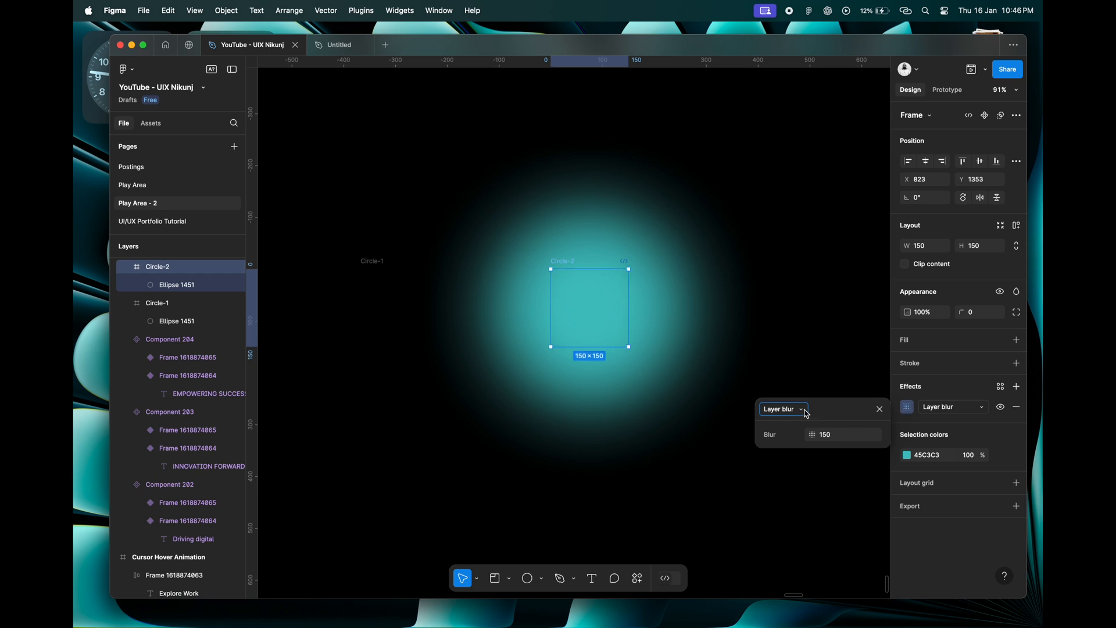
click(881, 410)
Shift the Circle-2 frame further from Circle-1 to about X 911, and combine both frames into a component set.
scroll(571, 280, down, 3)
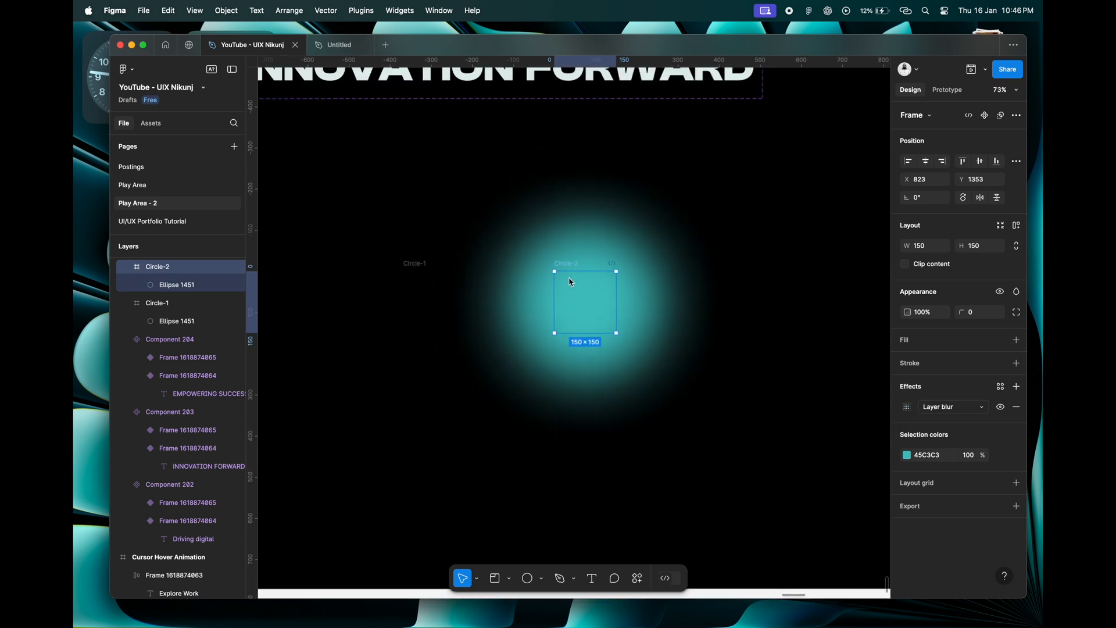
drag(543, 261, 578, 260)
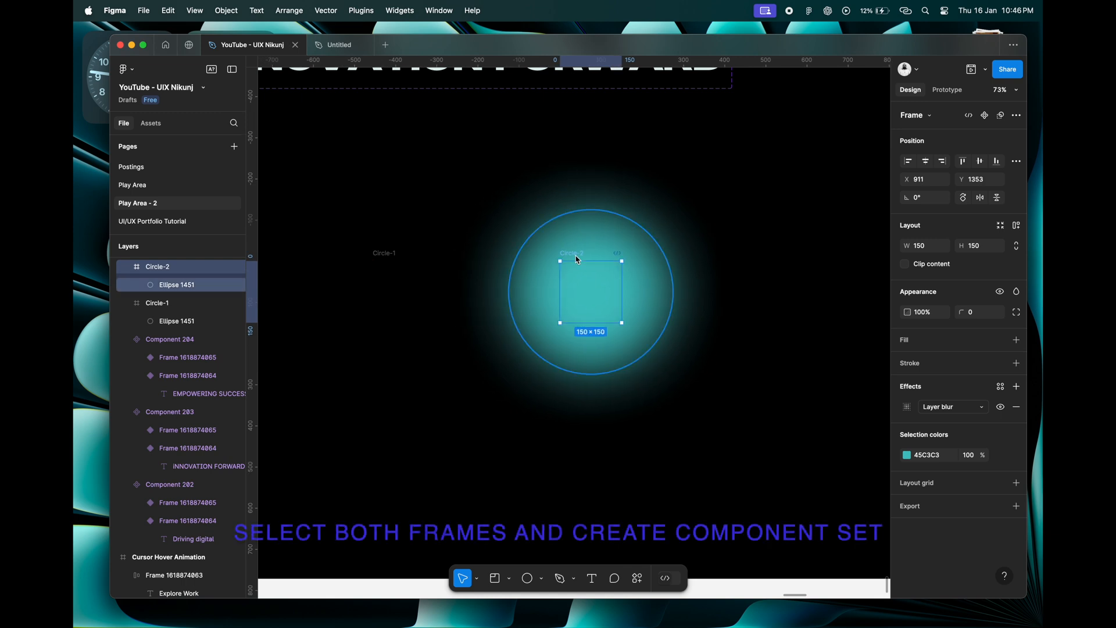
click(399, 254)
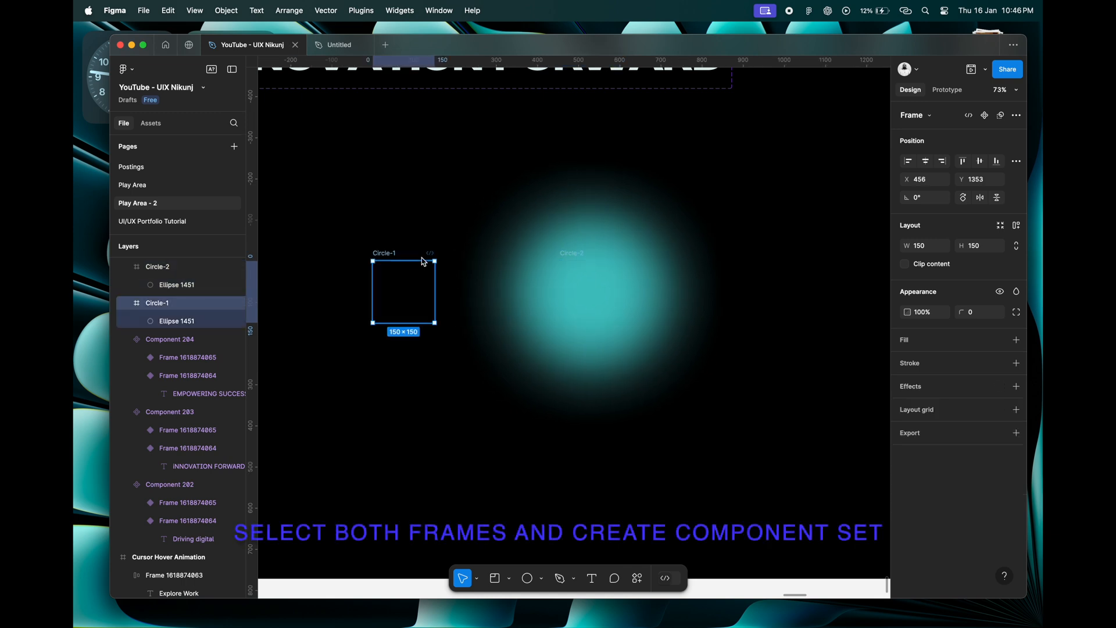
shift+click(572, 261)
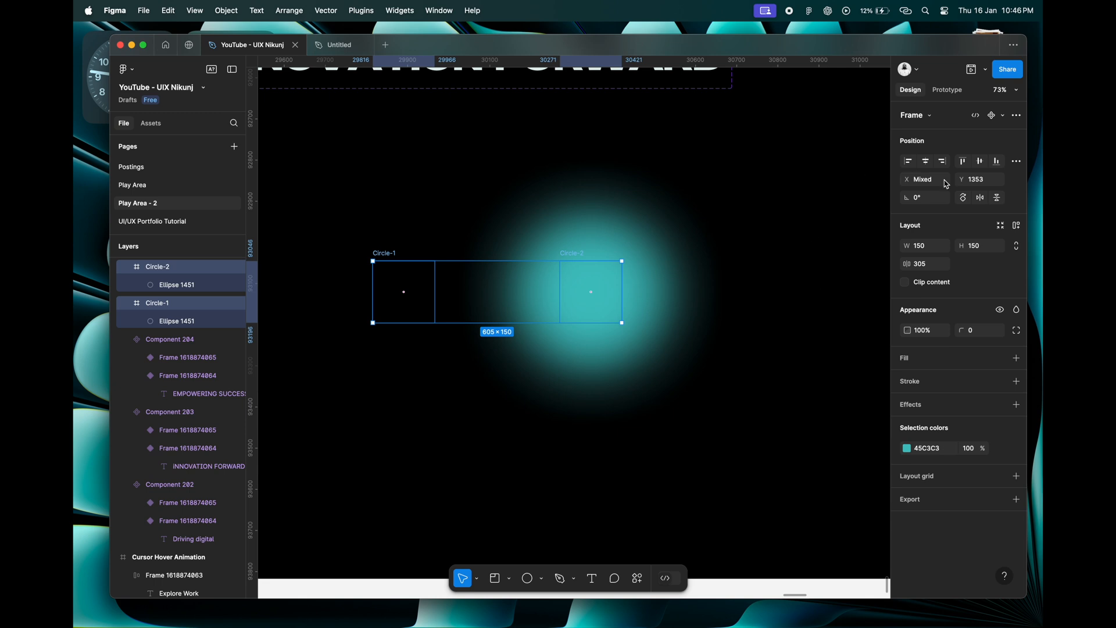
click(1002, 115)
click(971, 165)
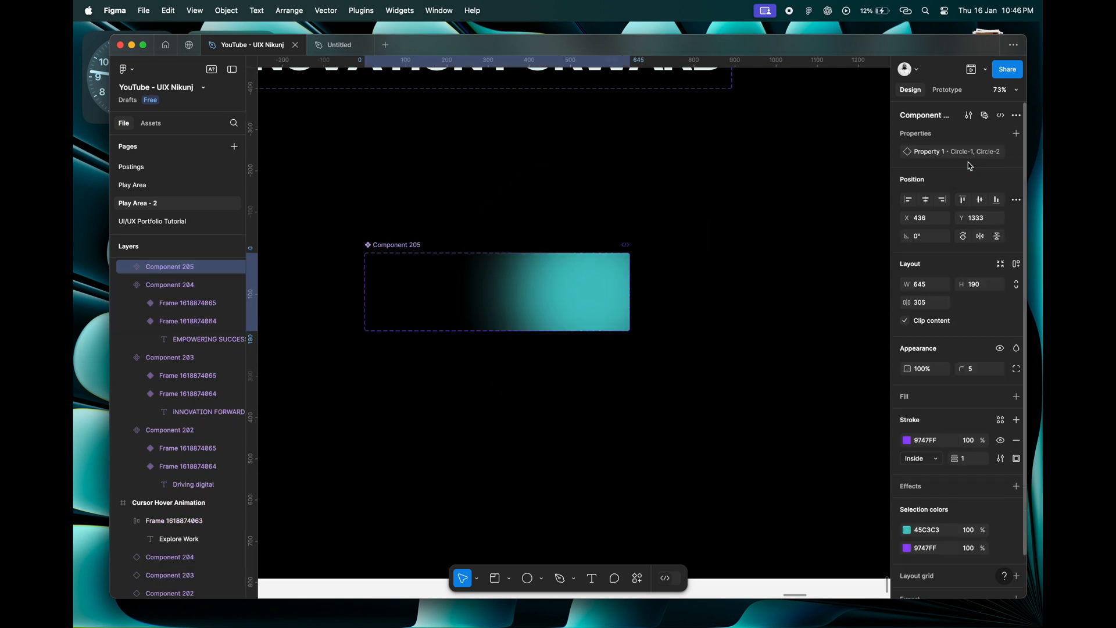
Switch to prototyping and select the Circle-1 variant in the new component set.
click(948, 91)
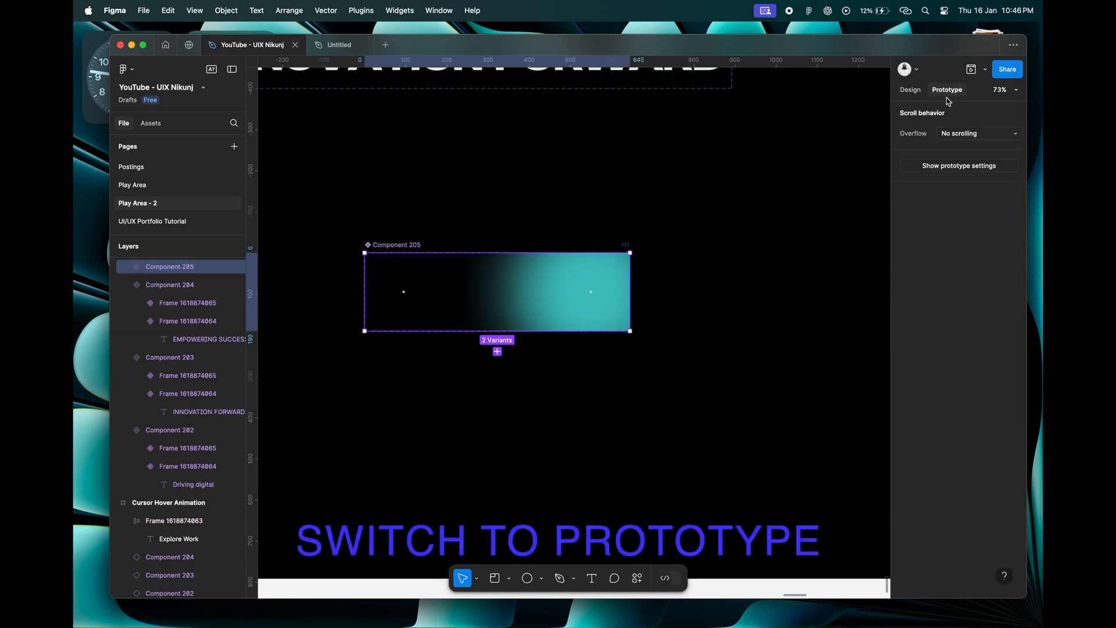
click(424, 294)
drag(435, 292, 525, 291)
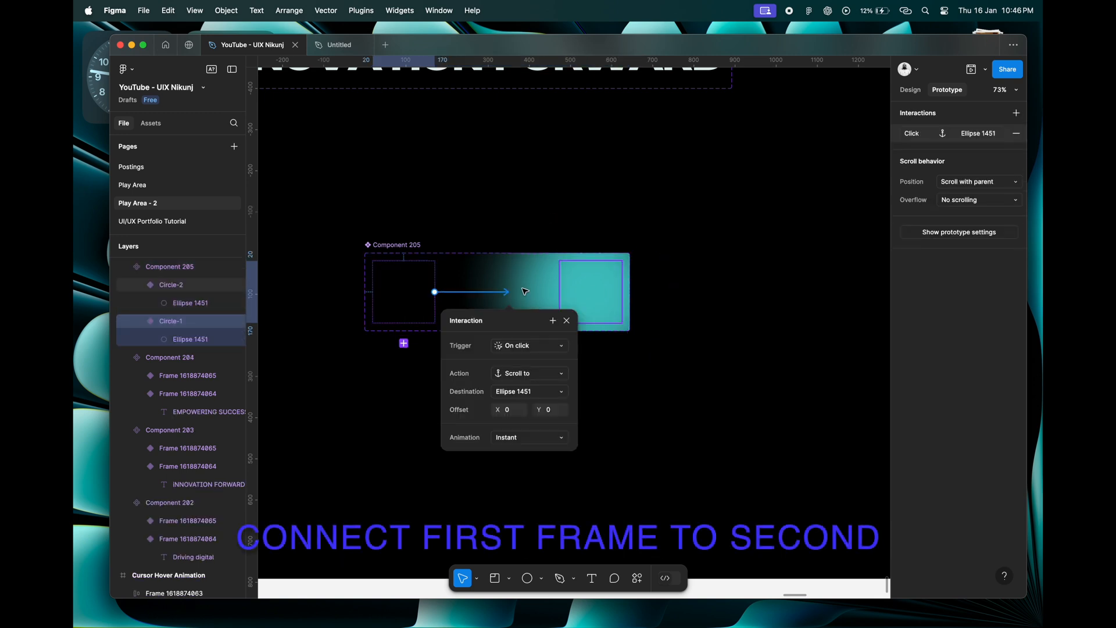
click(567, 321)
click(1015, 137)
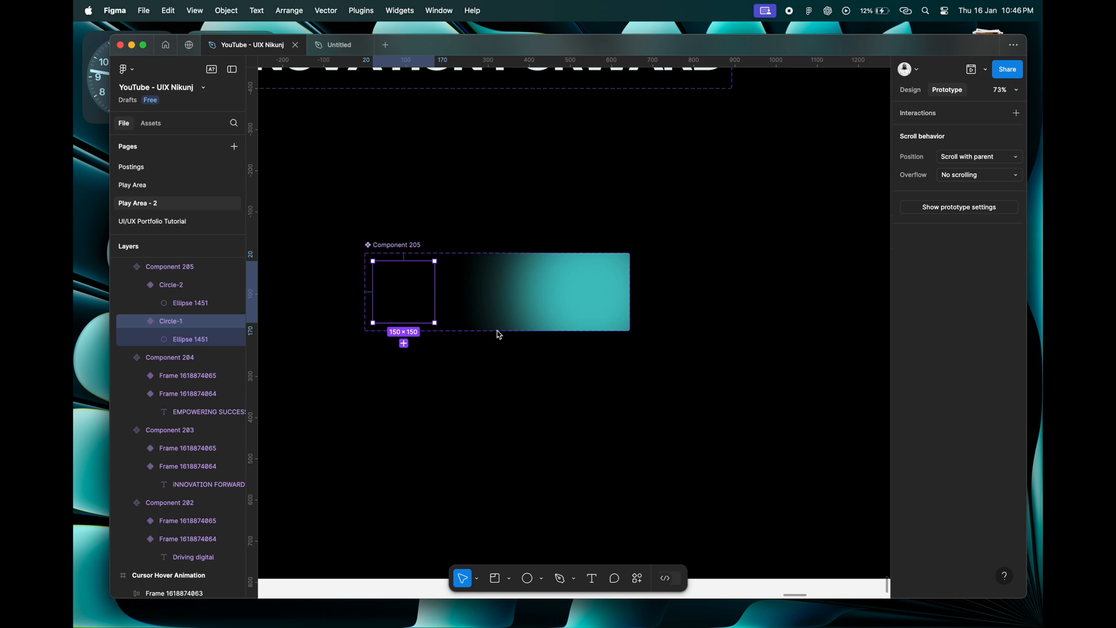
Connect the Circle-1 variant to Circle-2 with a While hovering trigger.
drag(435, 292, 574, 297)
click(582, 348)
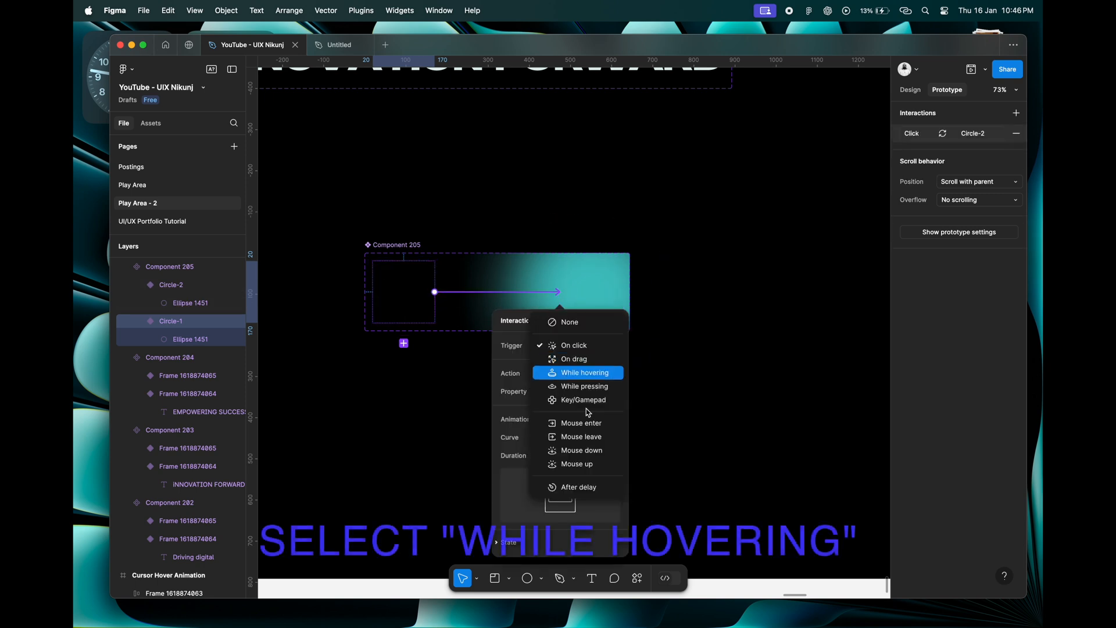
click(587, 374)
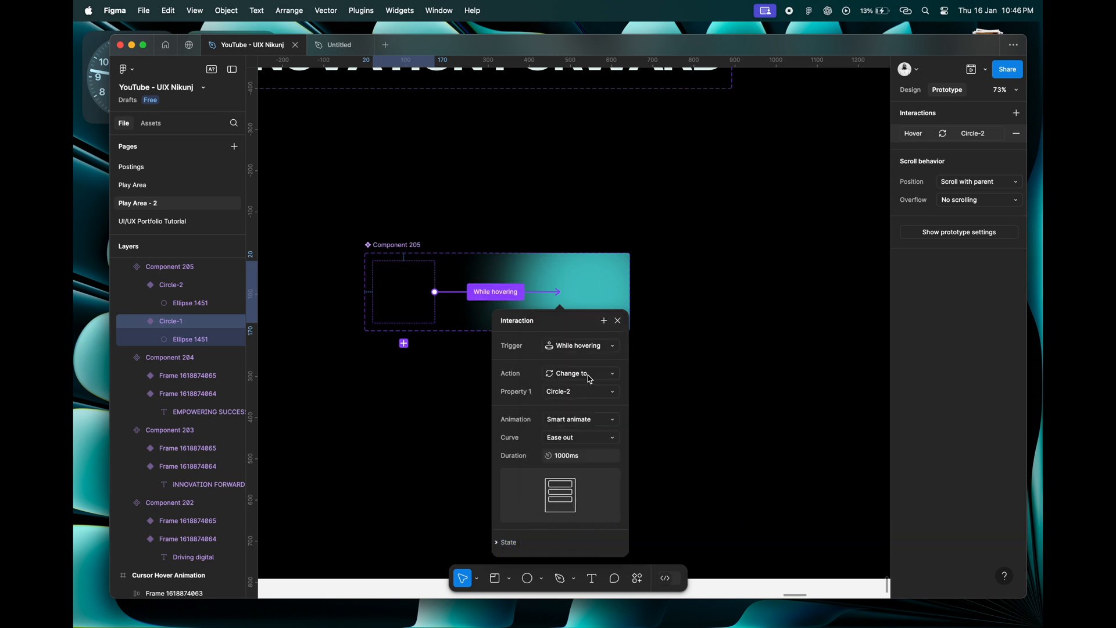
Set the hover interaction's curve to Ease in and its duration to 300 ms.
click(570, 438)
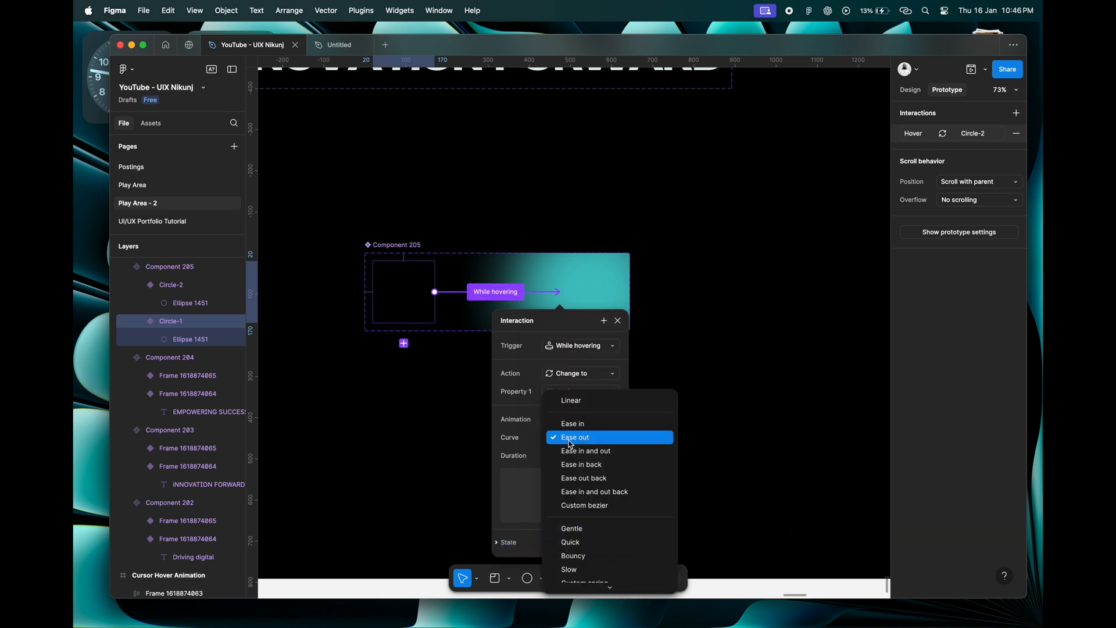
click(579, 422)
click(587, 461)
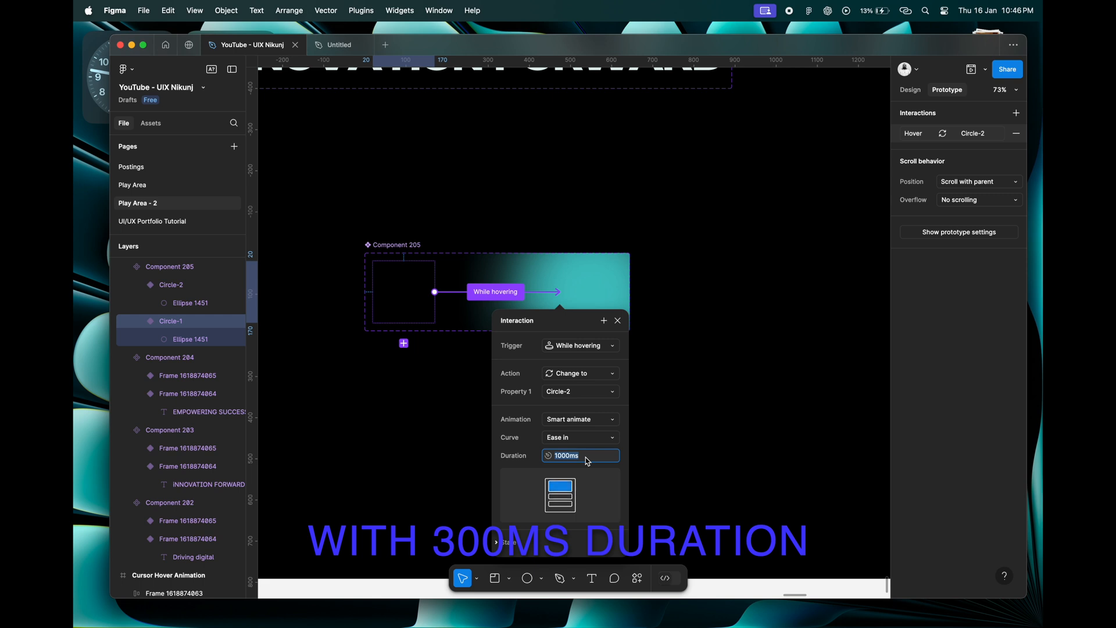
text(300)
key(Return)
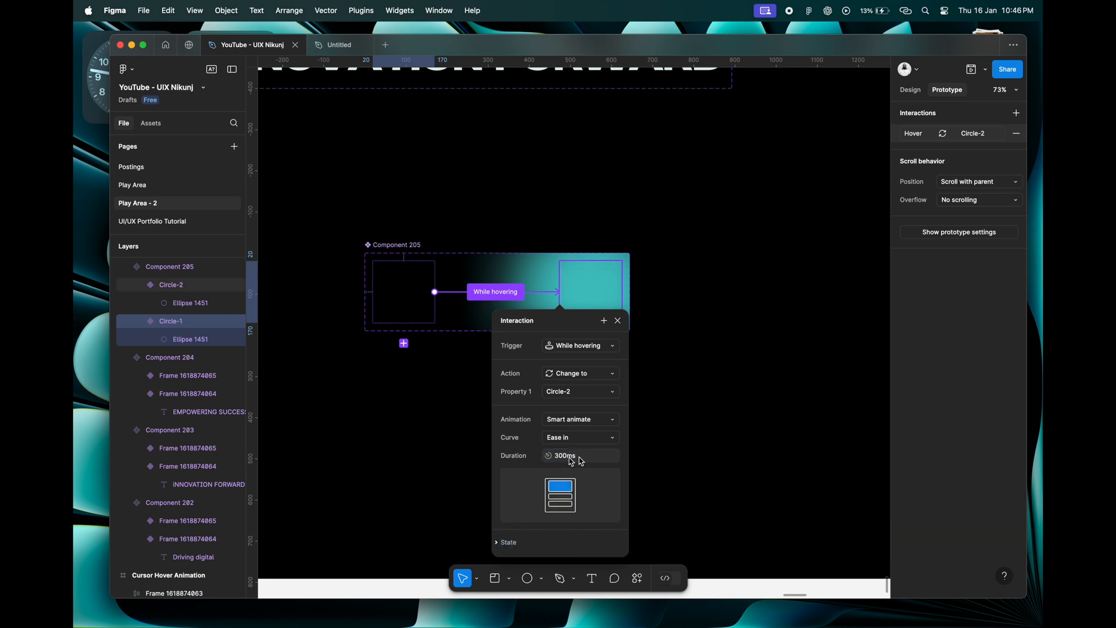
click(619, 321)
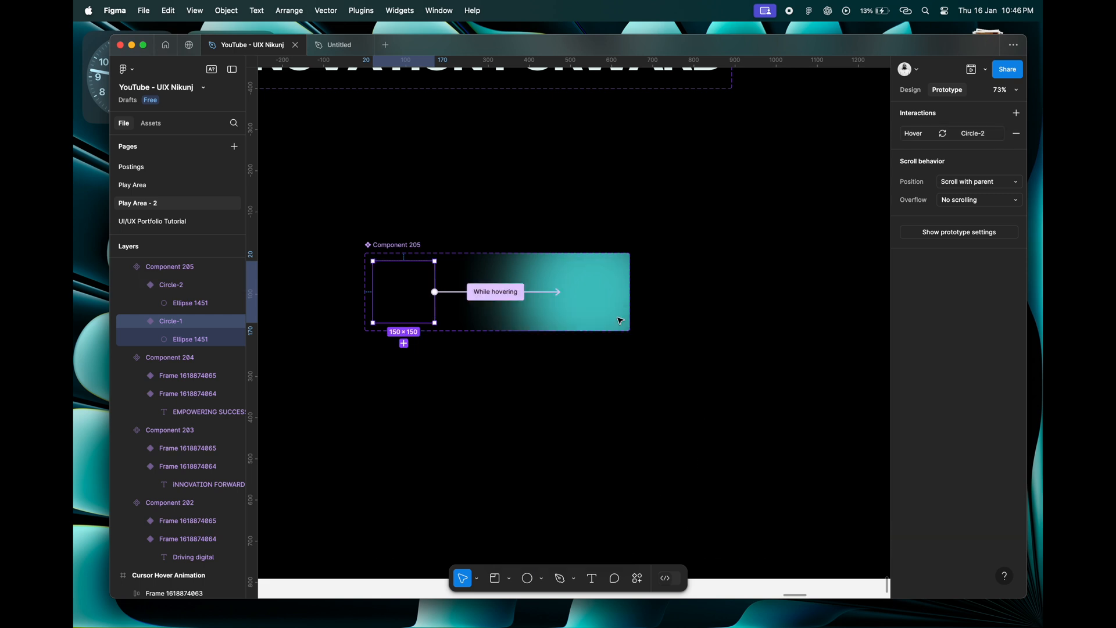
Copy the Circle-1 variant and paste it into the Cursor Hover Animation frame.
right_click(410, 293)
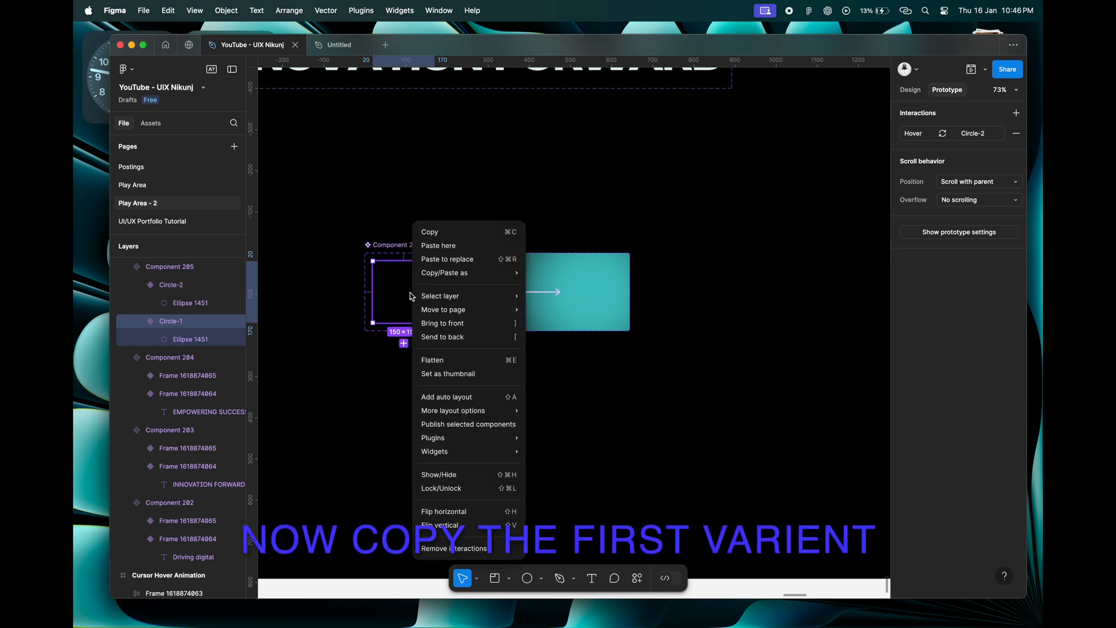
click(443, 237)
scroll(443, 237, down, 10)
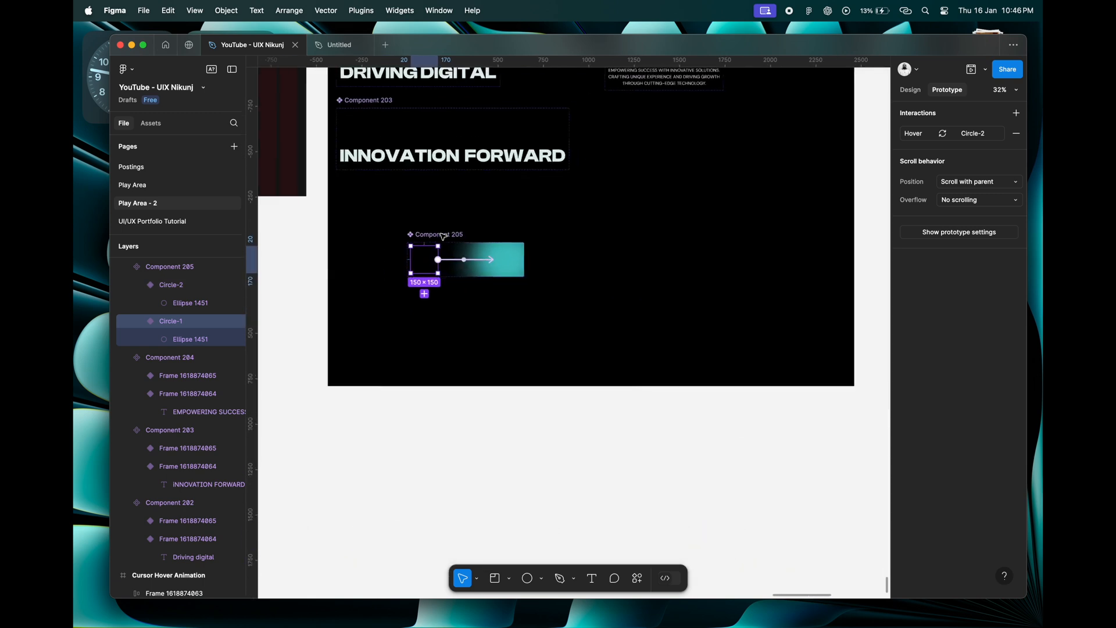
scroll(443, 237, left, 2)
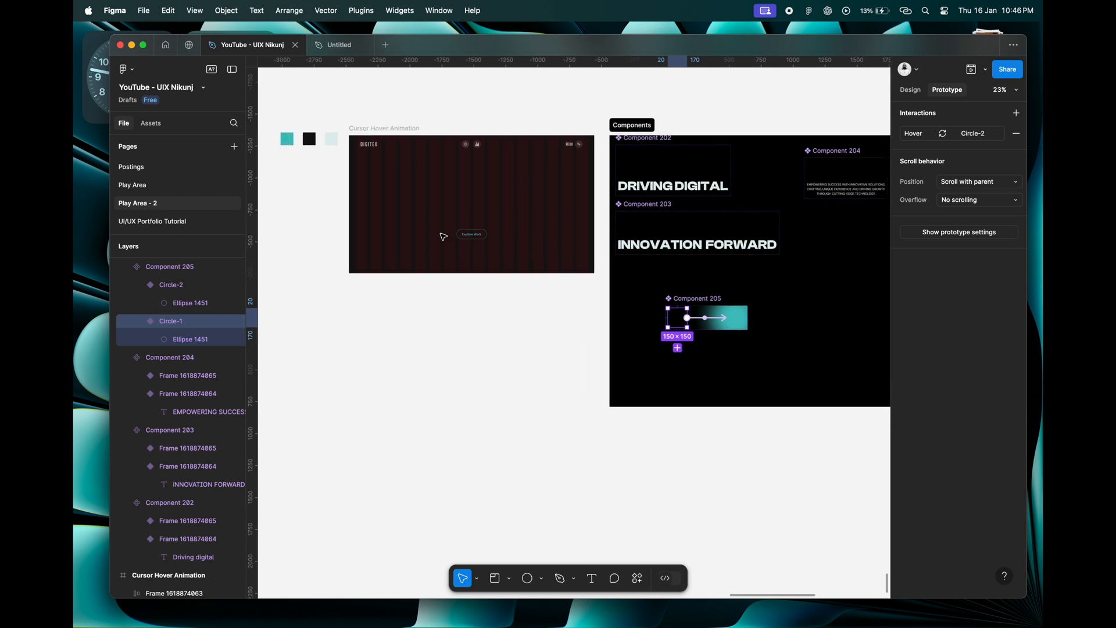
right_click(681, 324)
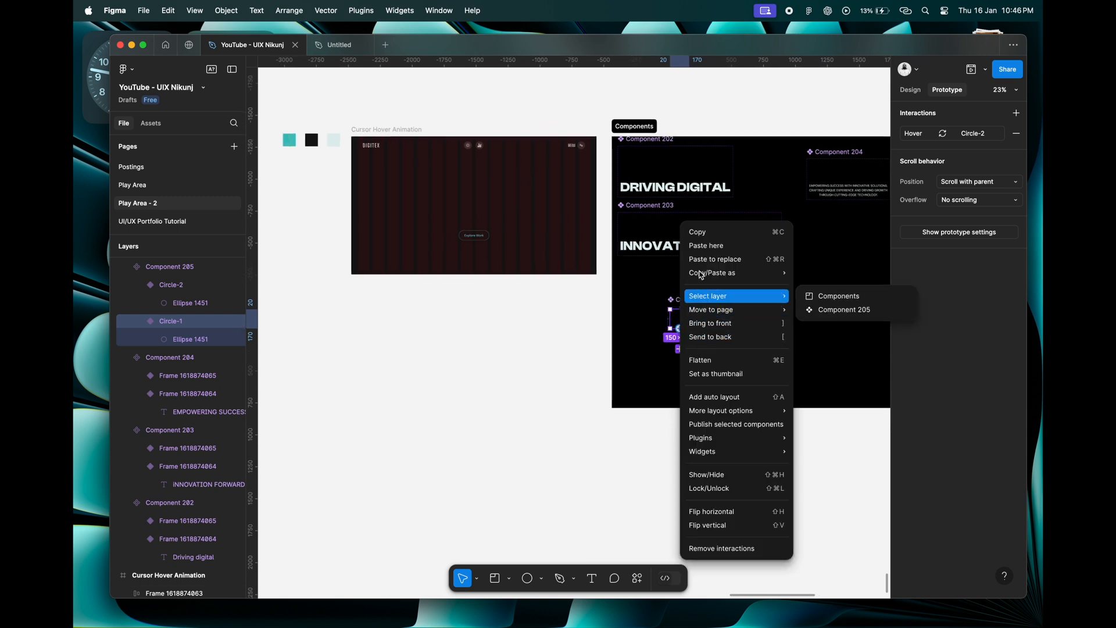
click(693, 229)
scroll(547, 365, down, 3)
scroll(546, 364, down, 2)
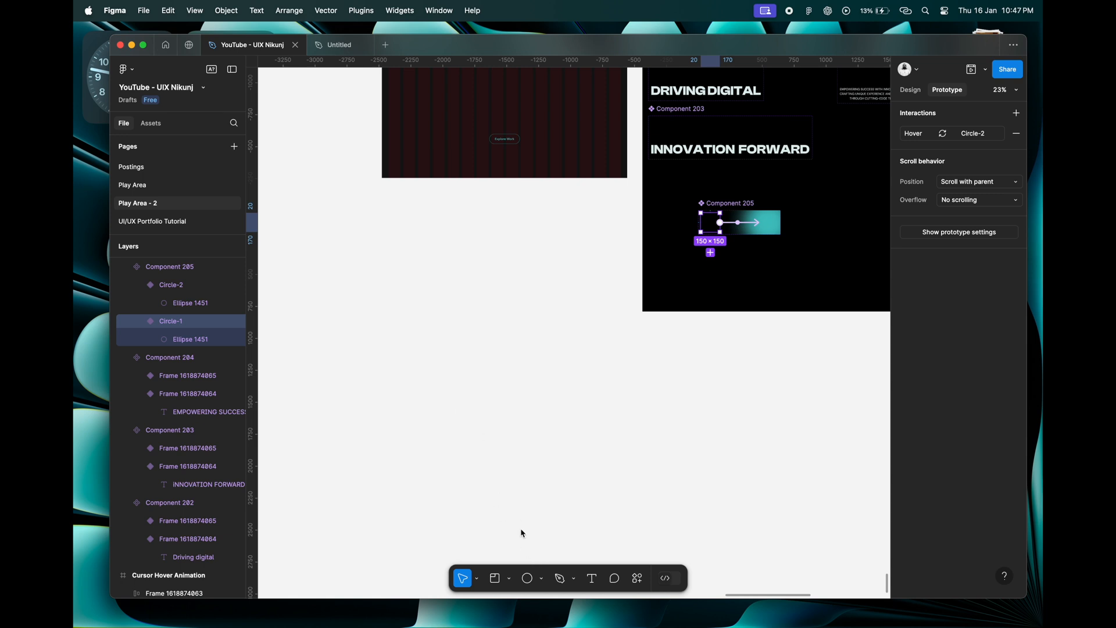
scroll(432, 285, up, 5)
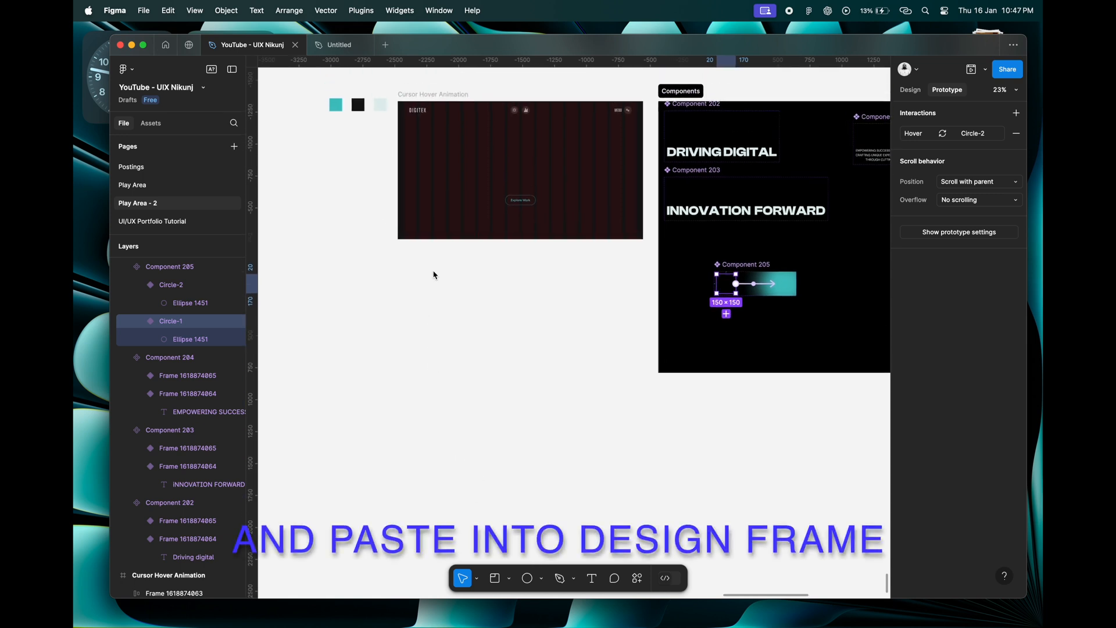
right_click(429, 265)
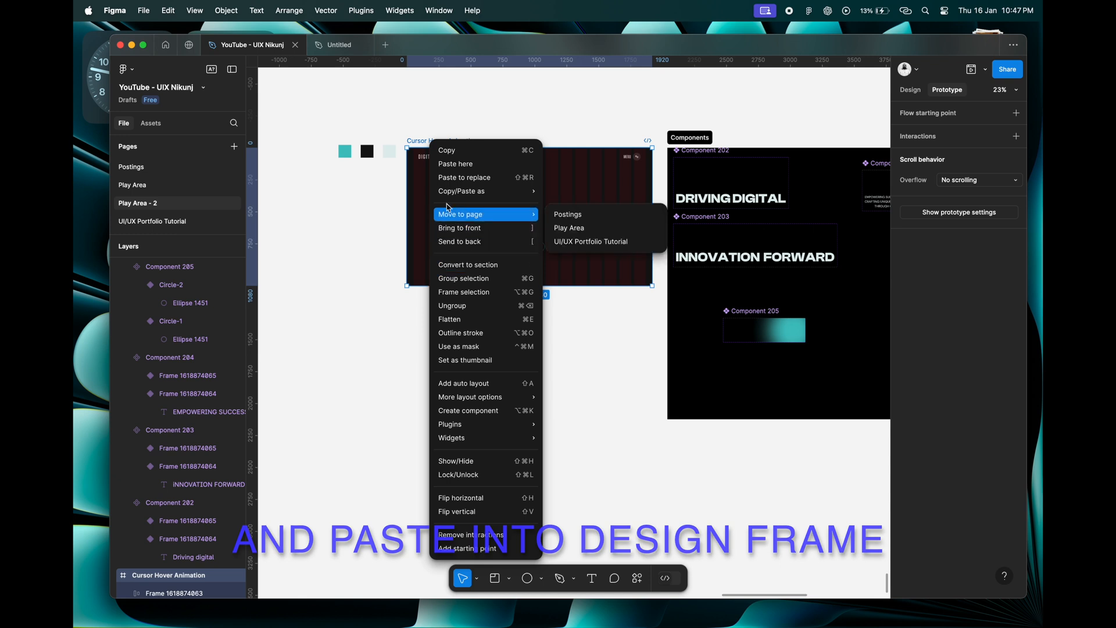
click(451, 165)
Move the pasted circle instance up to Y 861 inside the design frame and align it to the frame's left edge.
scroll(462, 382, up, 3)
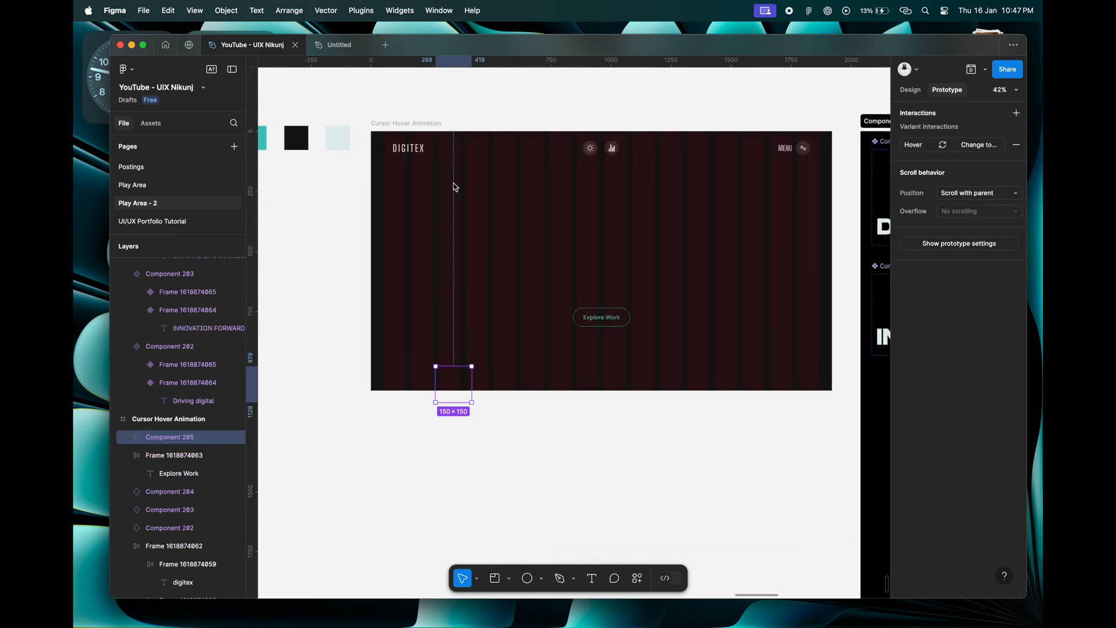
drag(459, 385, 430, 356)
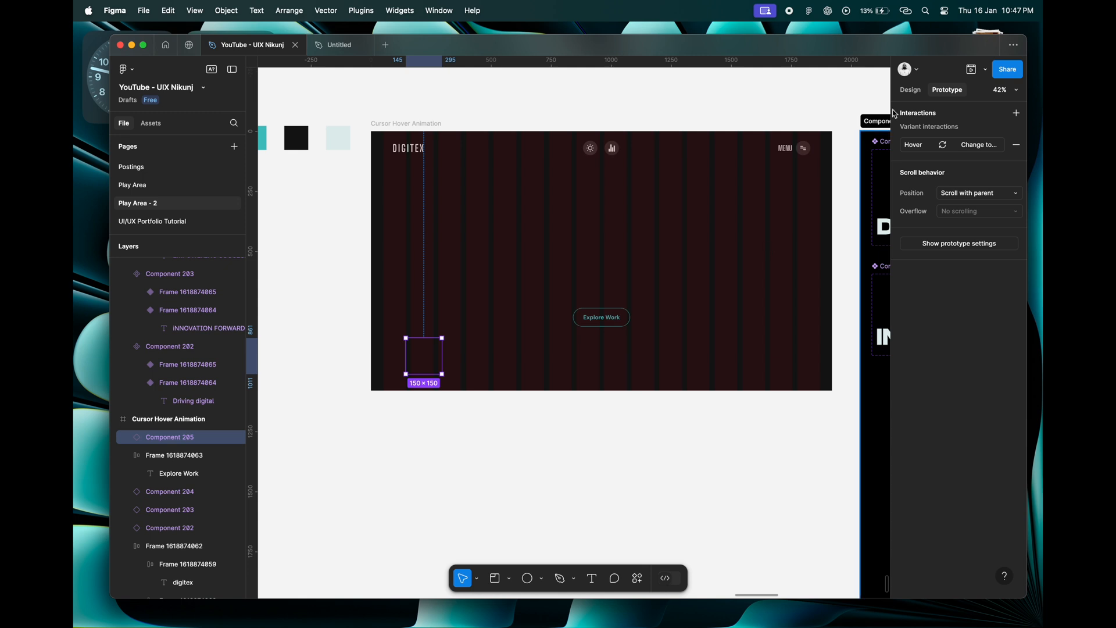
click(911, 90)
click(909, 197)
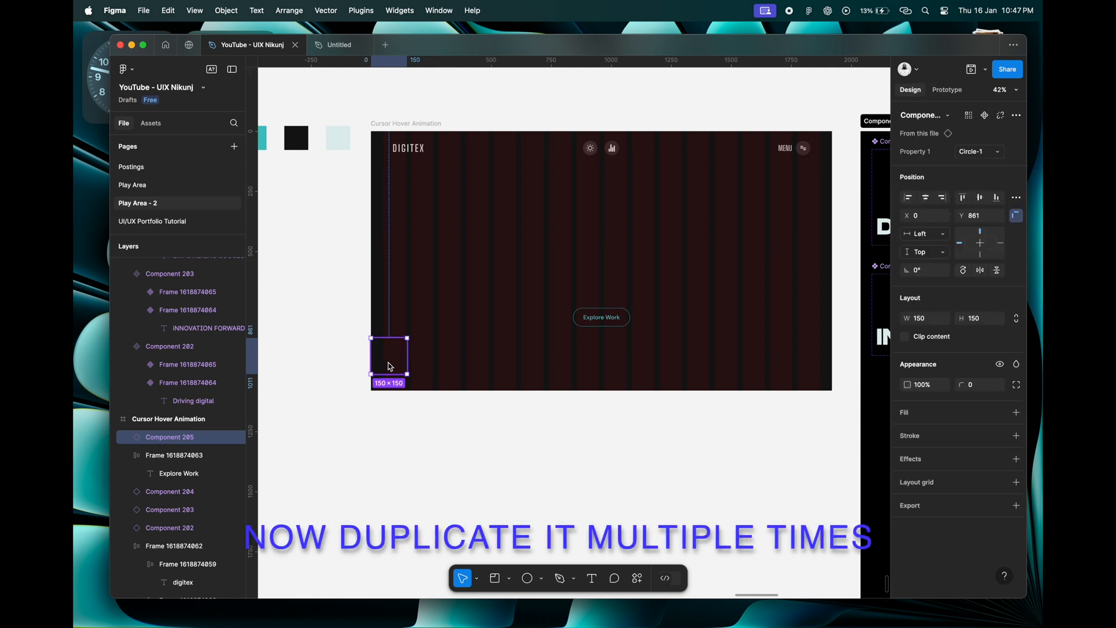
Duplicate the circle instance beside the original at X 165 and wrap both in a horizontal auto layout with 15 spacing.
key(super+d)
mouse_move(416, 360)
mouse_down()
mouse_move(441, 359)
mouse_move(432, 360)
mouse_up()
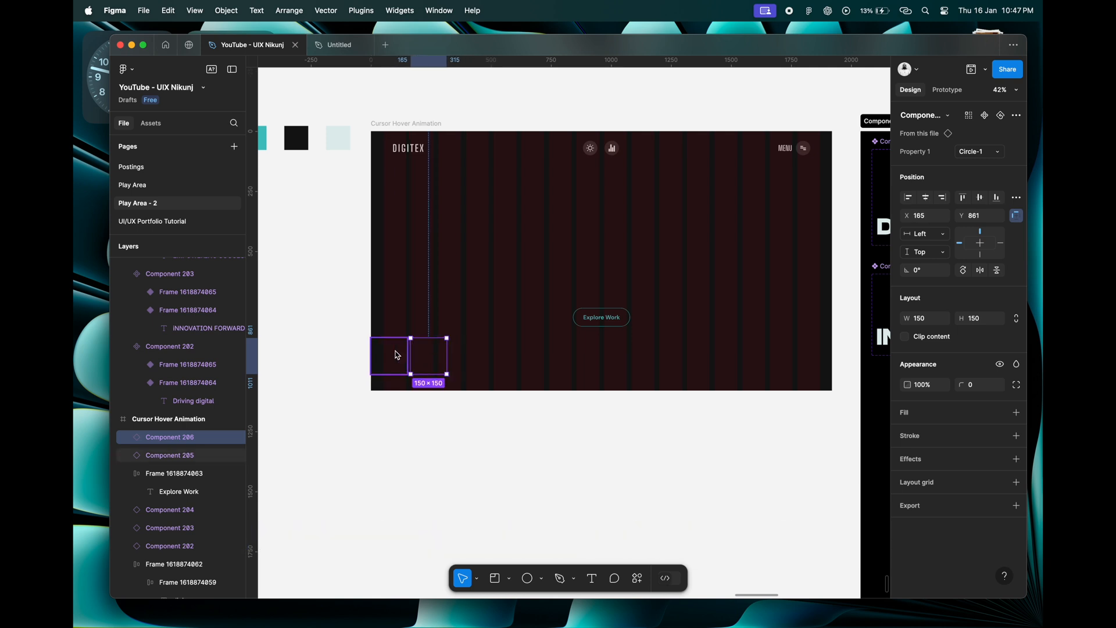
shift+click(397, 356)
key(shift+a)
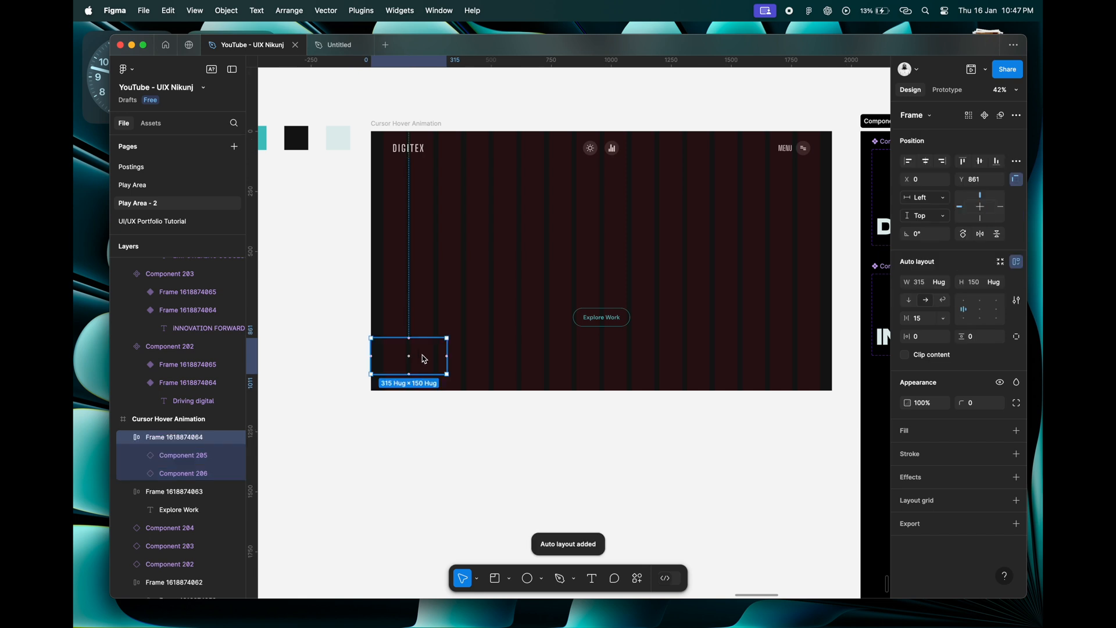
Duplicate the second circle instance repeatedly until the auto layout row holds 12 instances and spans the design frame's width.
click(434, 358)
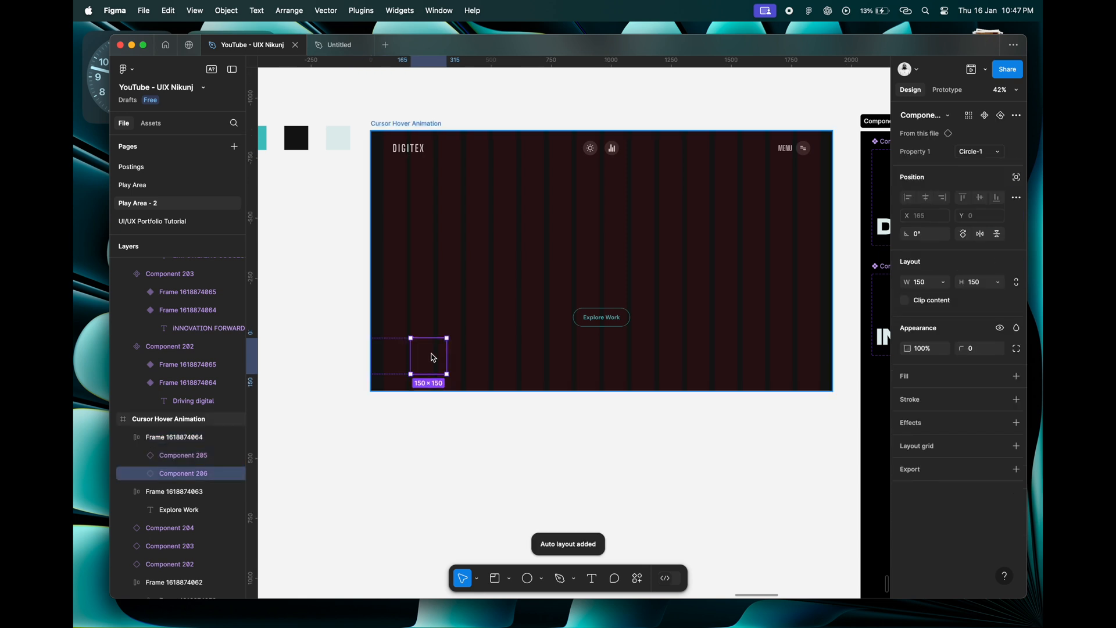
key(super+d)
key(super+d)
key(super+d)
key(super+d)
key(super+d)
key(super+d)
key(super+d)
key(super+d)
key(super+d)
key(super+d)
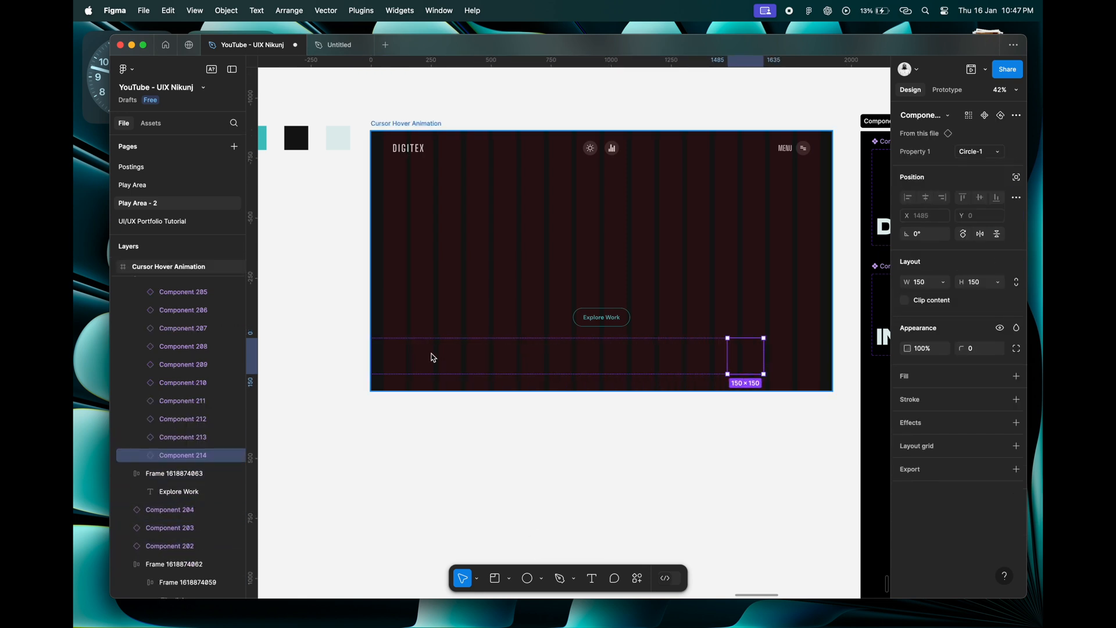
click(476, 403)
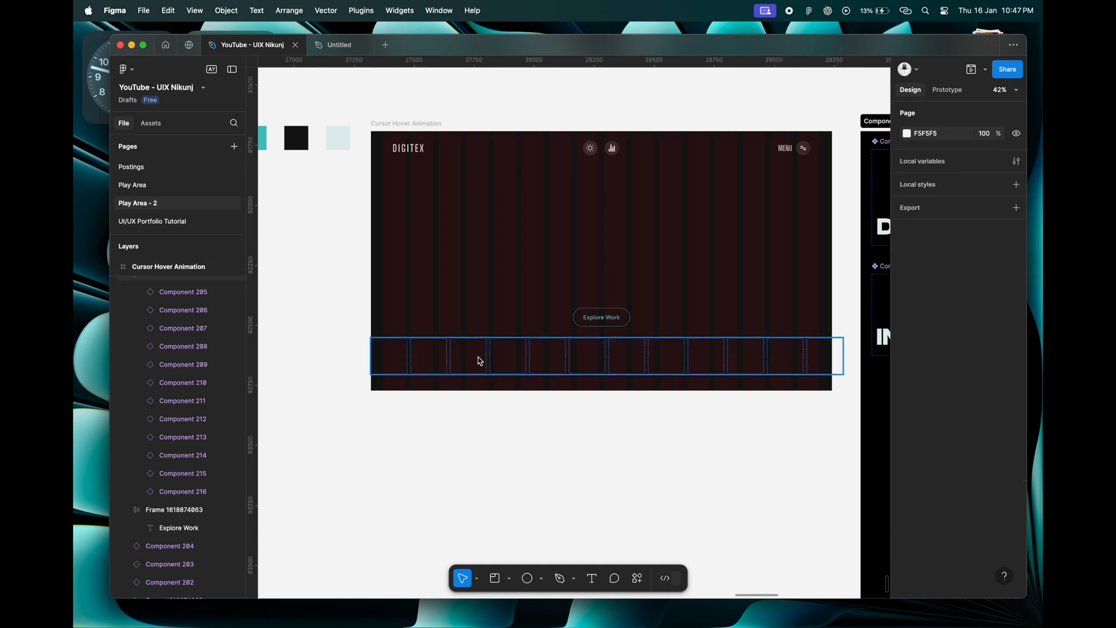
Move the row of circle instances up to Y 184, just below the design's header.
click(480, 361)
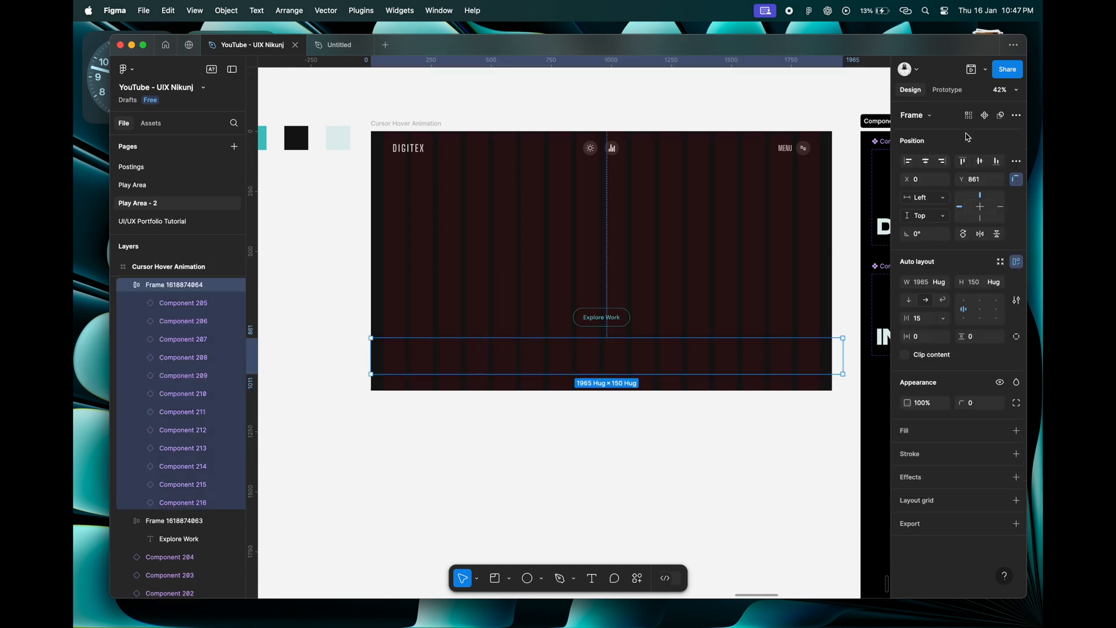
click(966, 166)
drag(673, 153, 673, 194)
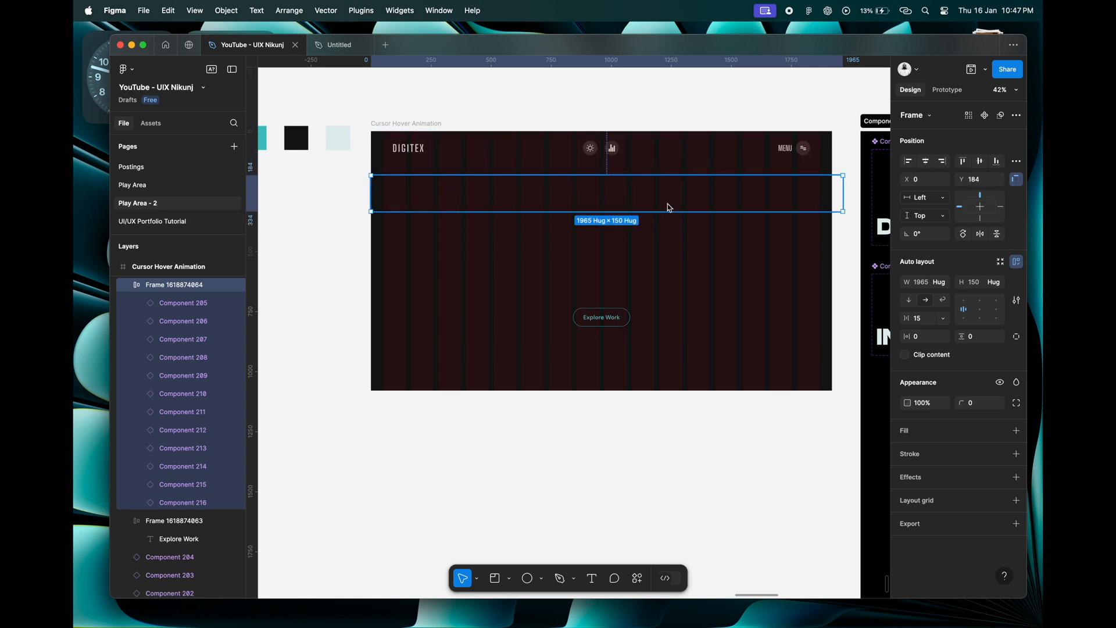
Preview all circle instances in the row as the Circle-2 variant and restore them to Circle-1.
key(Return)
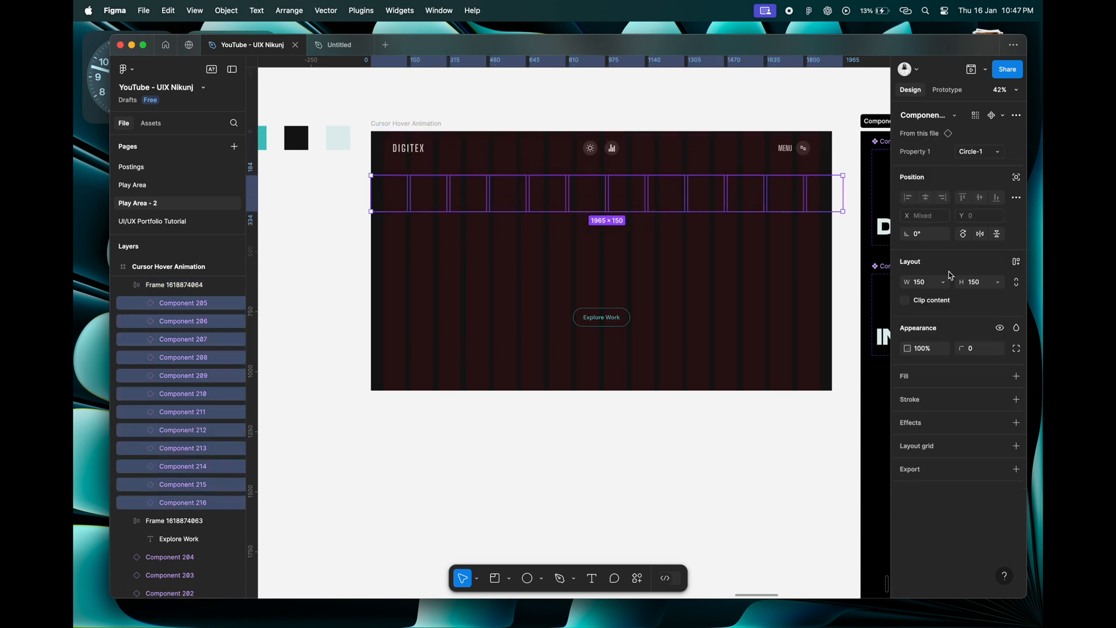
click(983, 152)
click(965, 166)
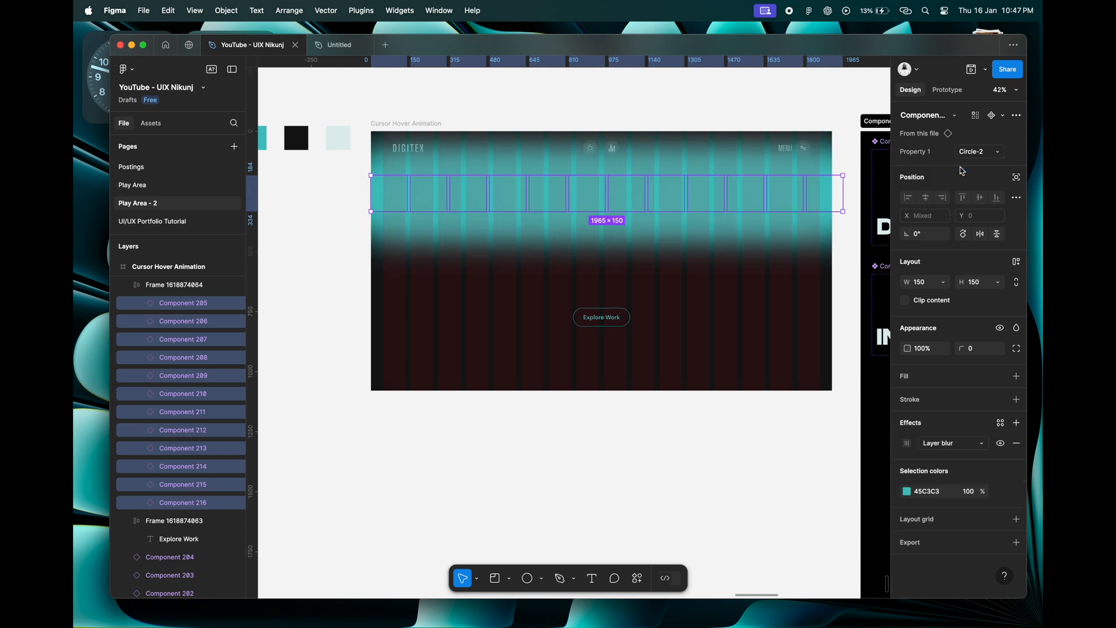
click(978, 157)
click(977, 150)
click(978, 151)
click(968, 138)
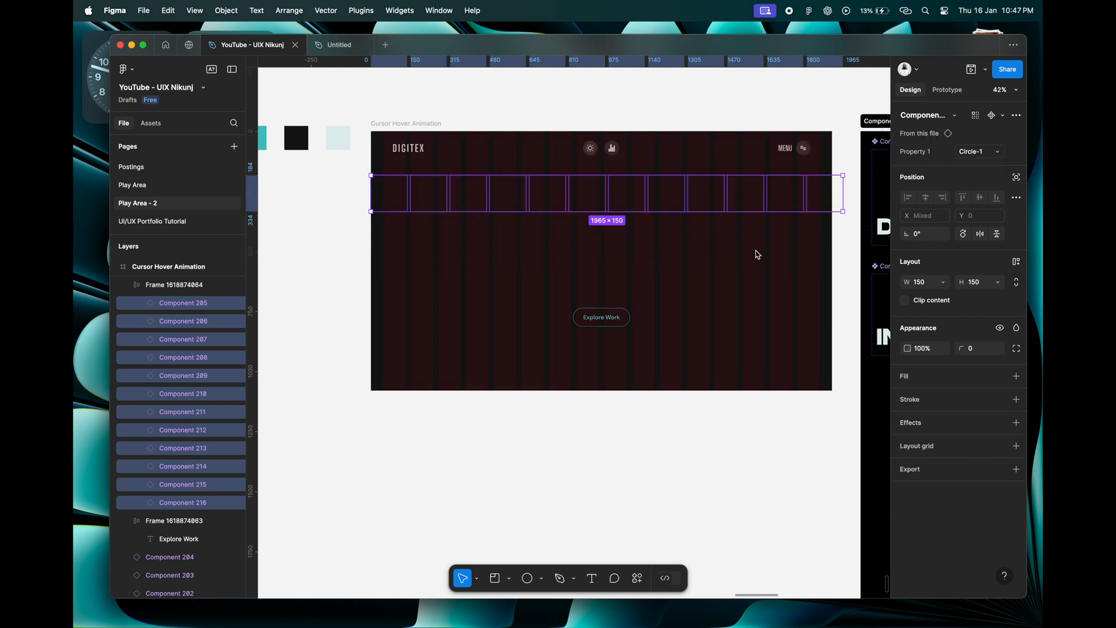
Set the row's auto layout to wrap and reduce its width to 1920 to match the design frame.
click(166, 285)
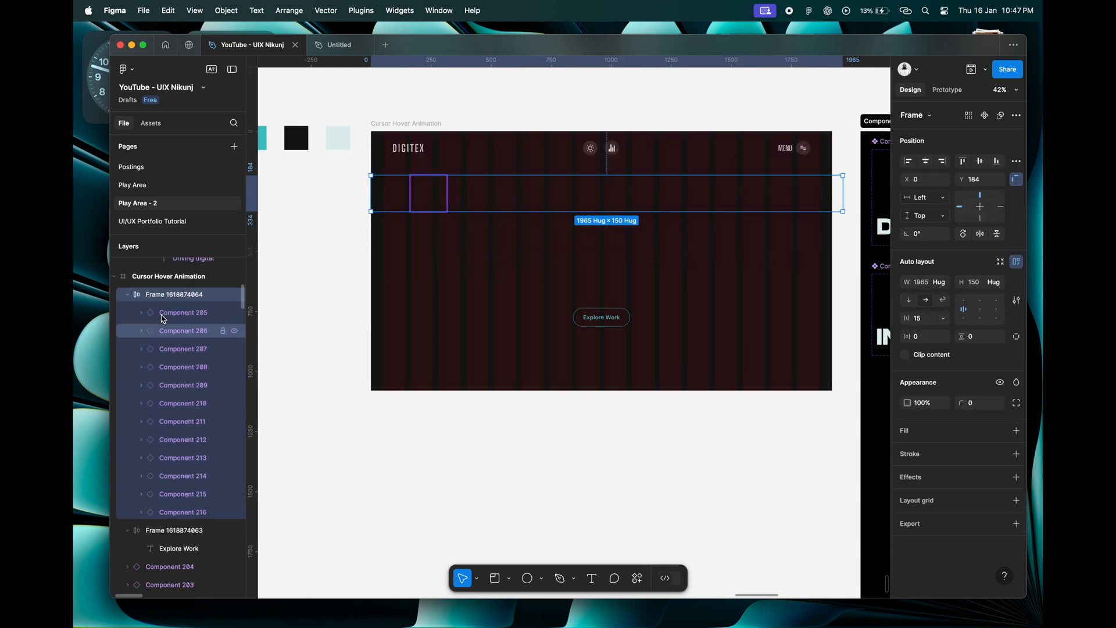
click(942, 302)
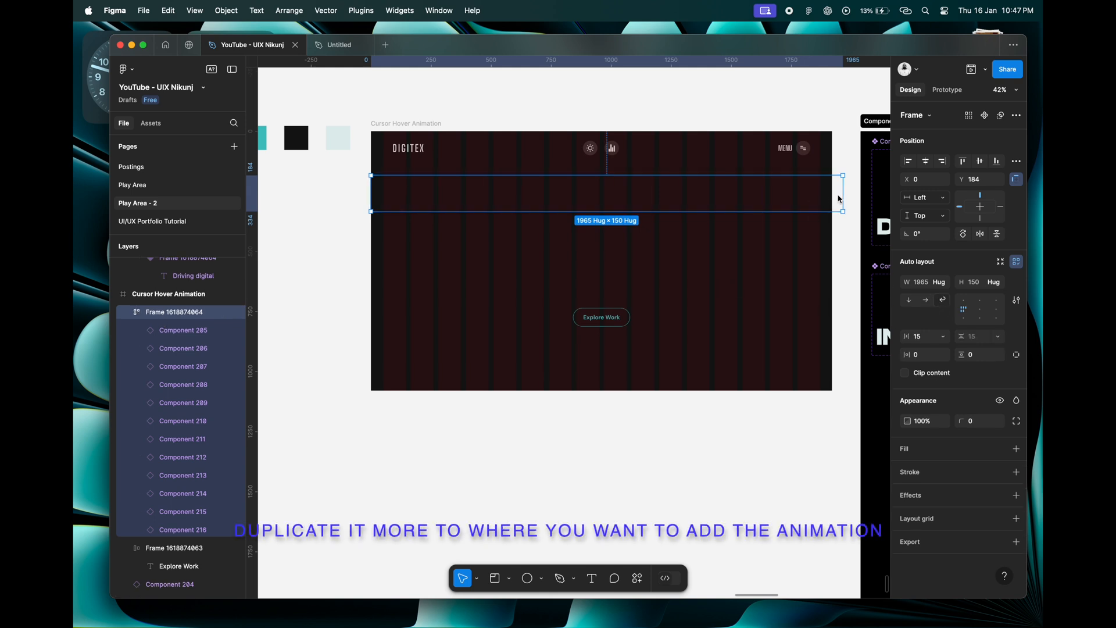
drag(843, 198, 833, 198)
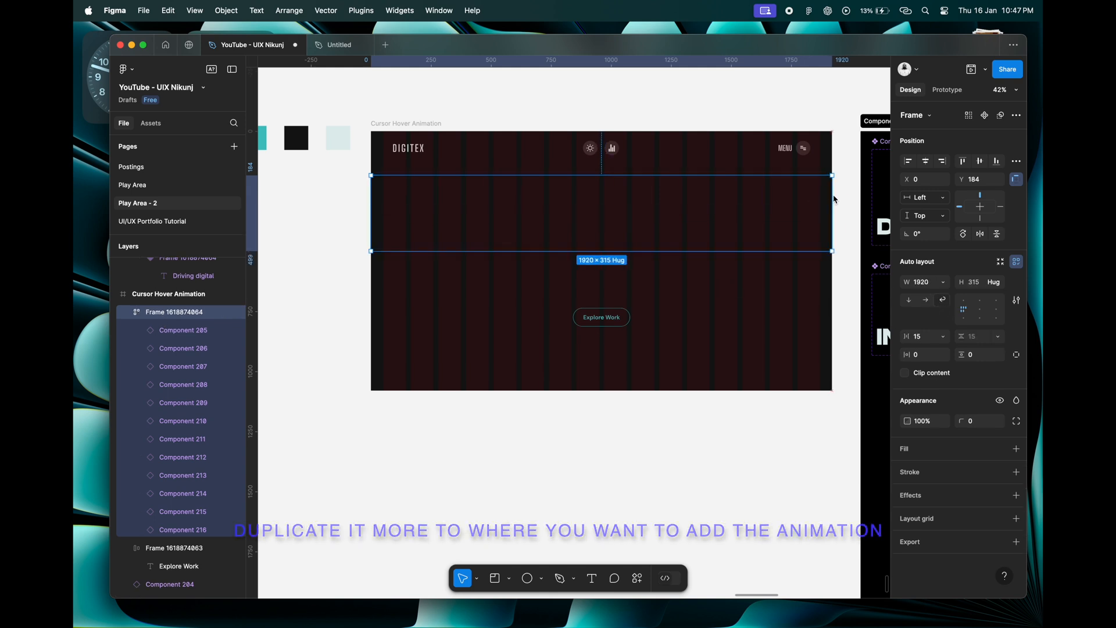
Duplicate the first circle instance repeatedly until the wrapped rows cover the design frame from below the header past its lower edge.
click(394, 207)
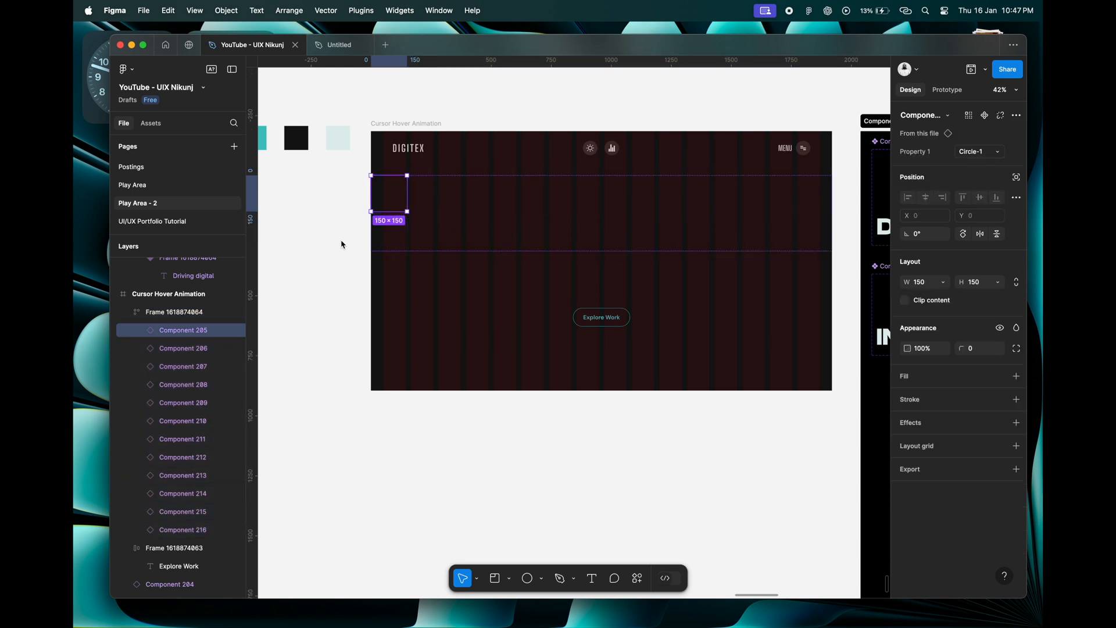
key(super+d)
key(super+d)
key(super+d)
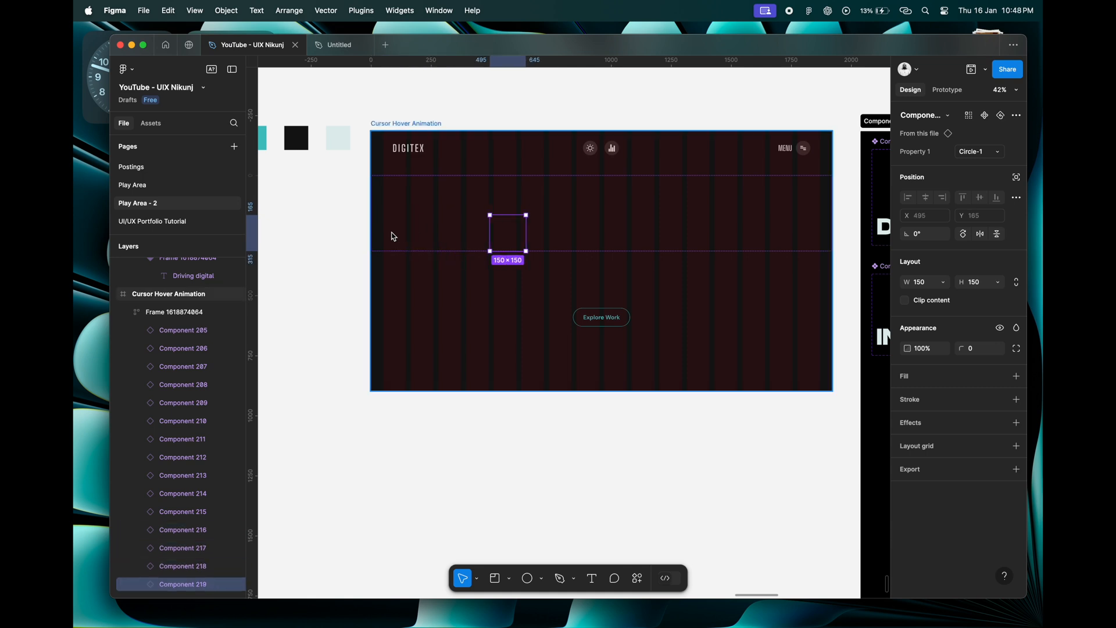
key(super+d)
key(super+d)
key(super+d)
key(super+d)
key(super+d)
key(super+d)
key(super+d)
key(super+d)
key(super+d)
key(super+d)
key(super+d)
key(super+d)
key(super+d)
key(super+d)
key(super+d)
key(super+d)
key(super+d)
key(super+d)
key(super+d)
key(super+d)
key(super+d)
key(super+d)
key(super+d)
key(super+d)
key(super+d)
key(super+d)
key(super+d)
key(super+d)
key(super+d)
key(super+d)
key(super+d)
key(super+d)
key(super+d)
key(super+d)
key(super+d)
key(super+d)
key(super+d)
key(super+d)
key(super+d)
key(super+d)
key(super+d)
key(super+d)
key(super+d)
key(super+d)
key(super+d)
key(super+d)
key(super+d)
key(super+d)
key(super+d)
key(Escape)
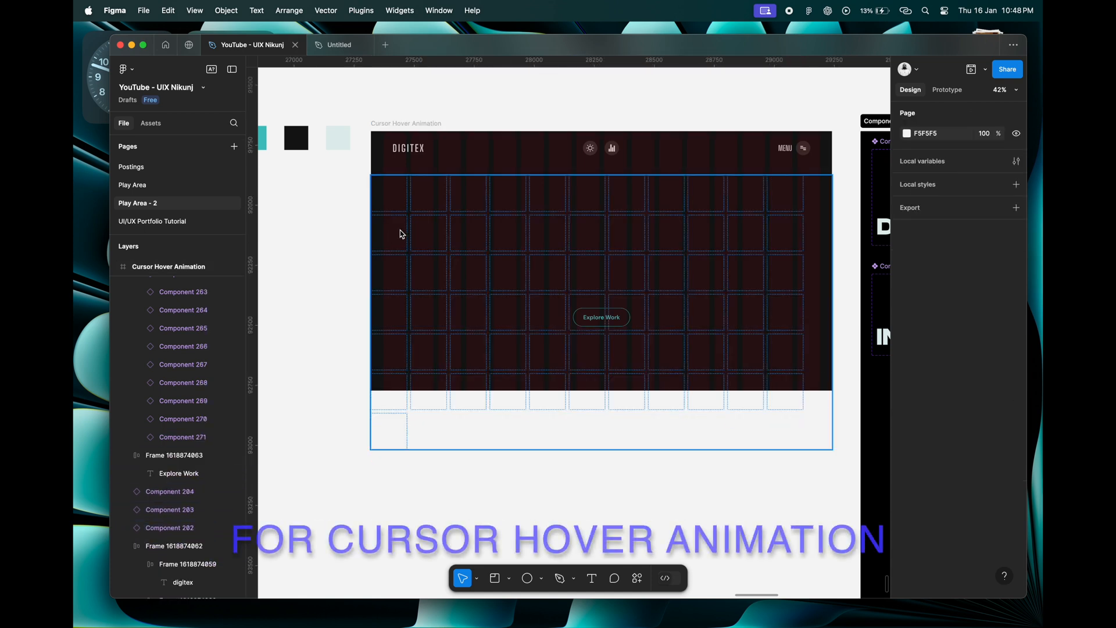
Widen the wrapped frame of circle instances to about 2002, past the design frame's right edge, so another column fits.
click(551, 250)
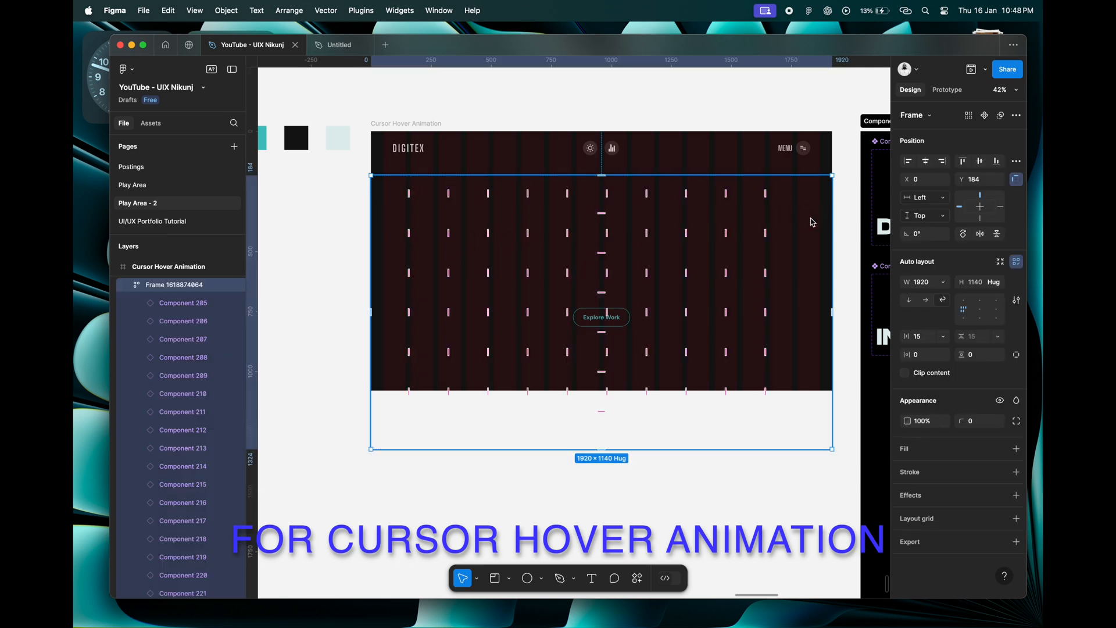
drag(835, 228, 853, 227)
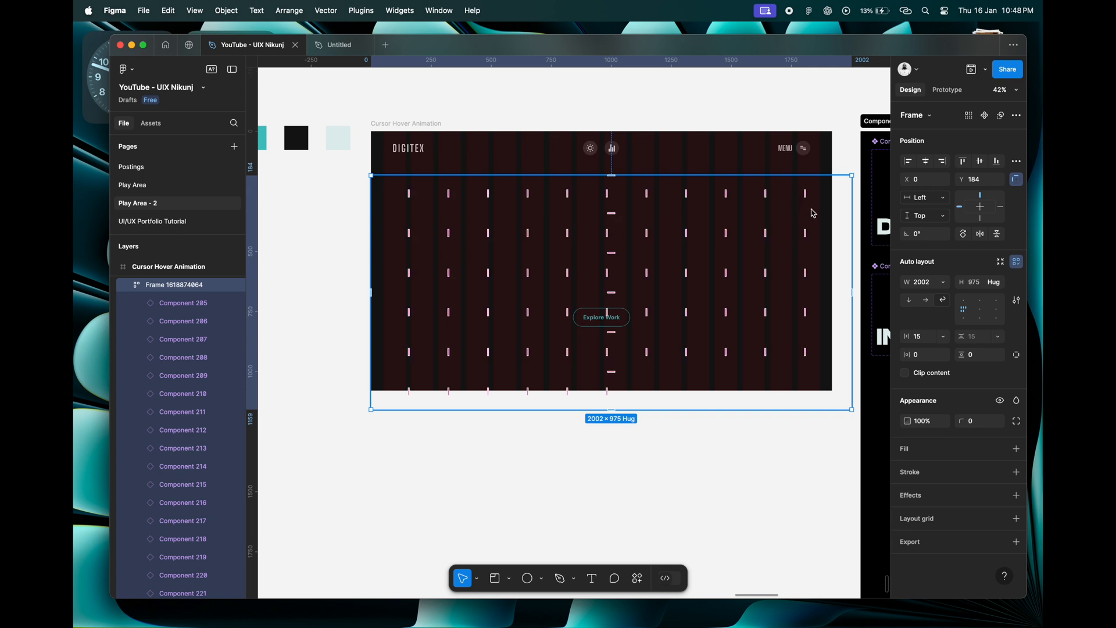
click(792, 201)
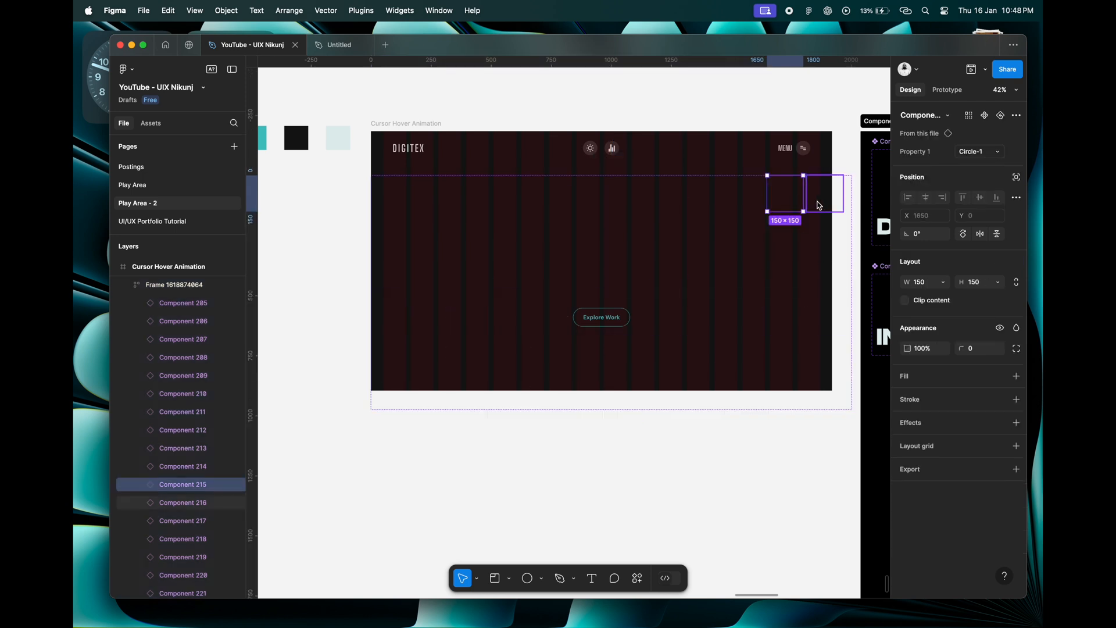
click(517, 146)
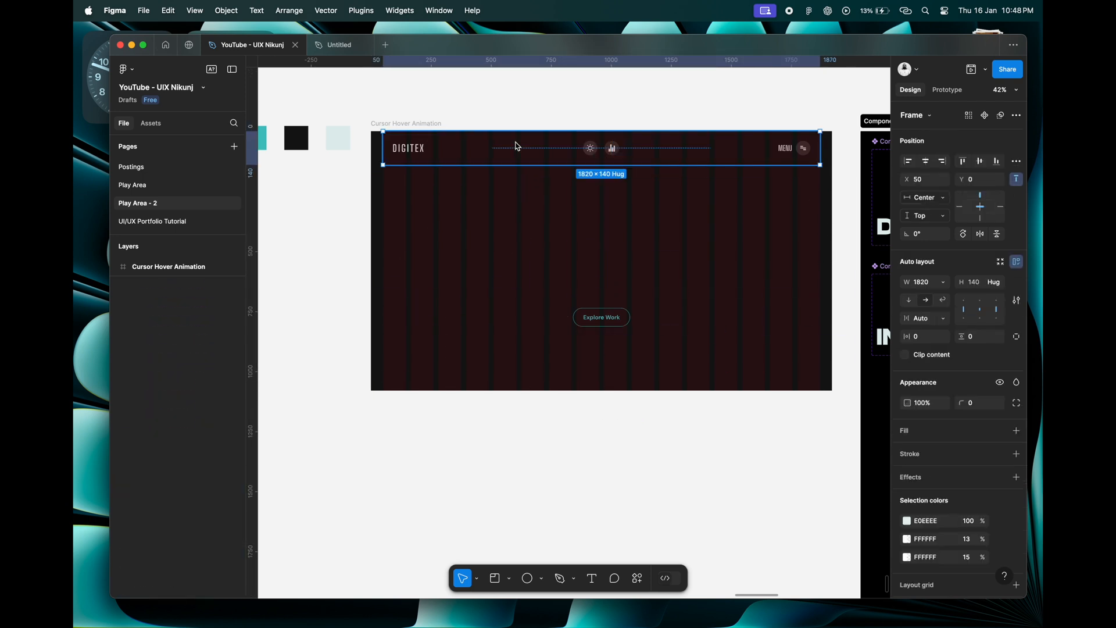
Rename the frame holding the circle instances as Cursor Effect and collapse its layers.
click(518, 231)
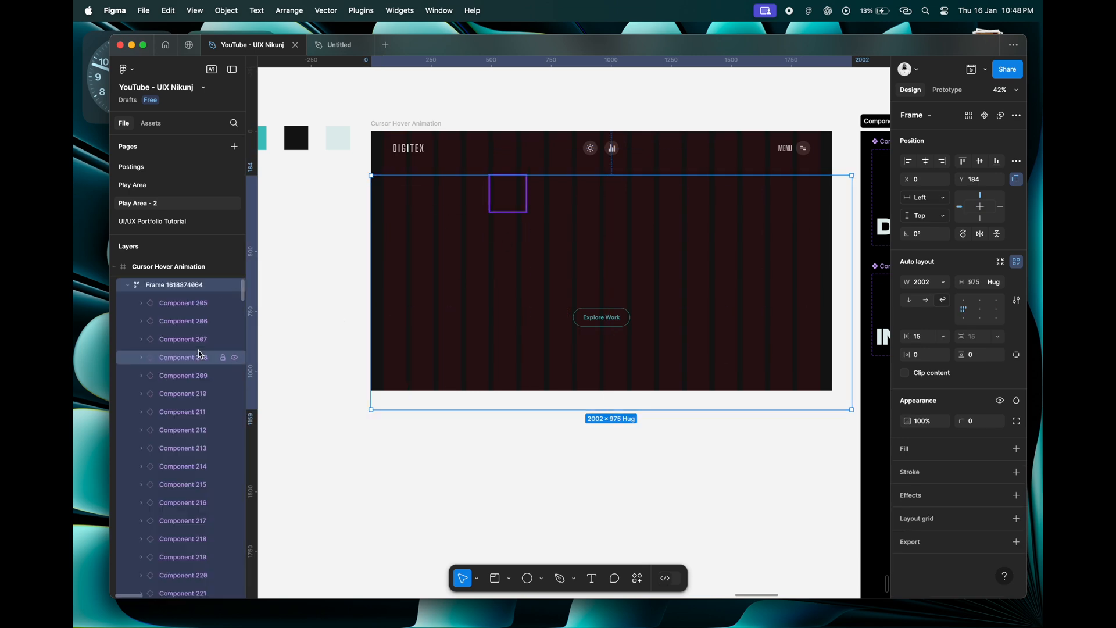
scroll(200, 354, up, 1)
double_click(182, 309)
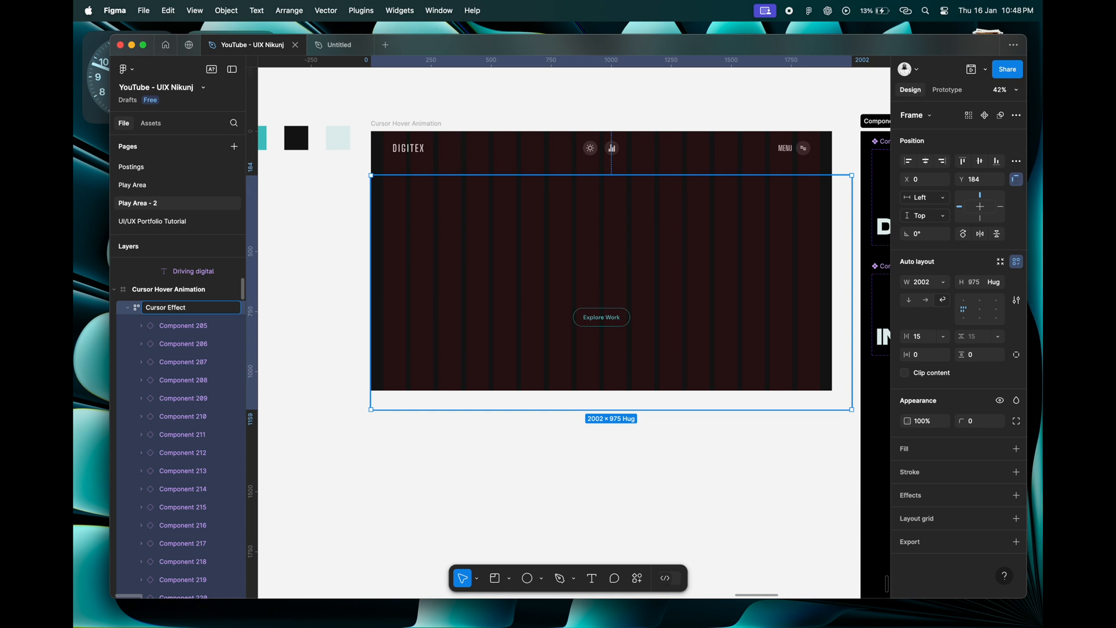
key(Return)
click(127, 308)
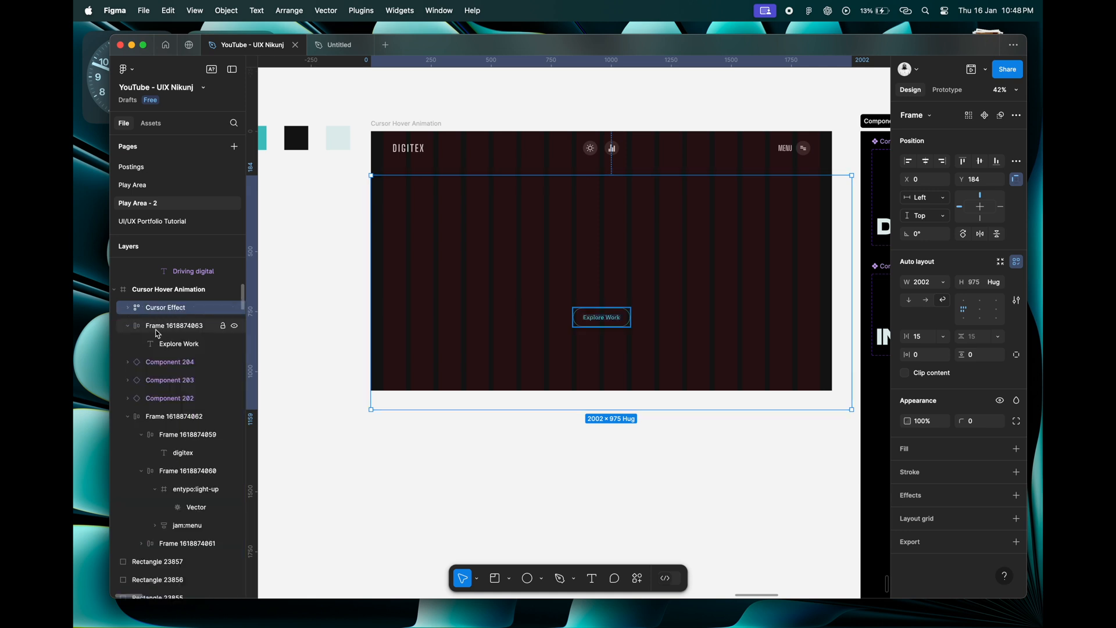
scroll(164, 332, up, 1)
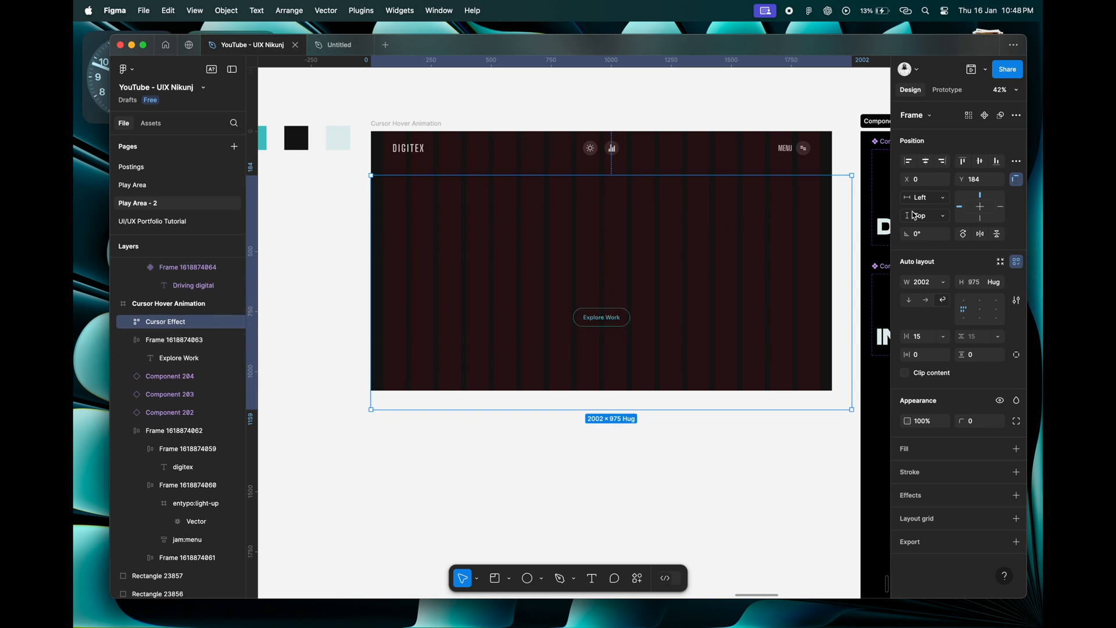
Centre the Cursor Effect frame vertically within the Cursor Hover Animation design frame.
click(981, 166)
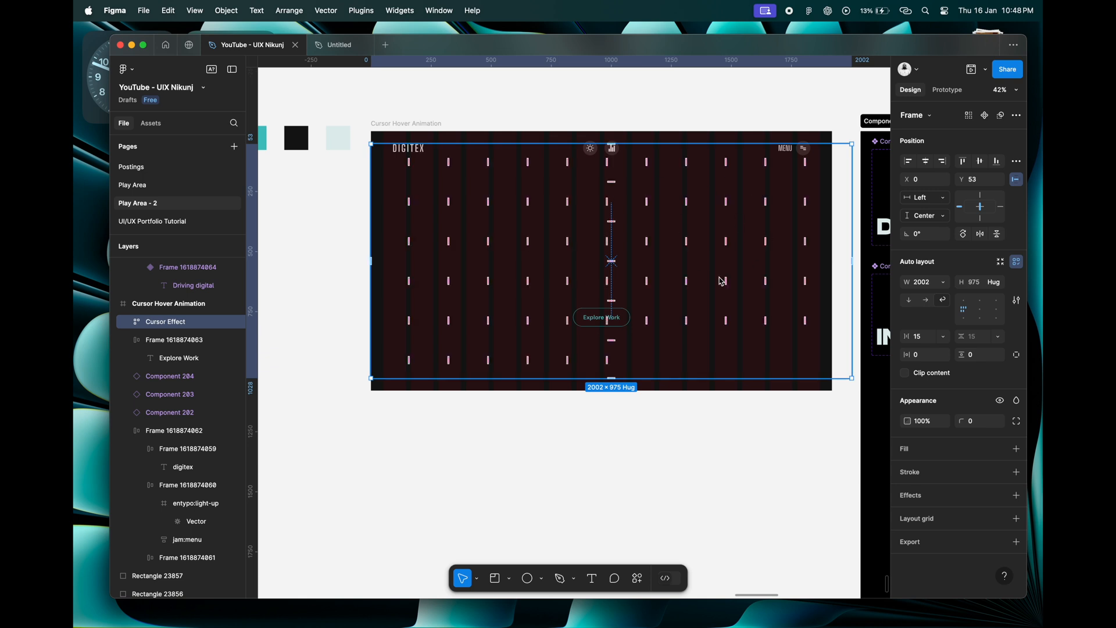
scroll(530, 326, down, 4)
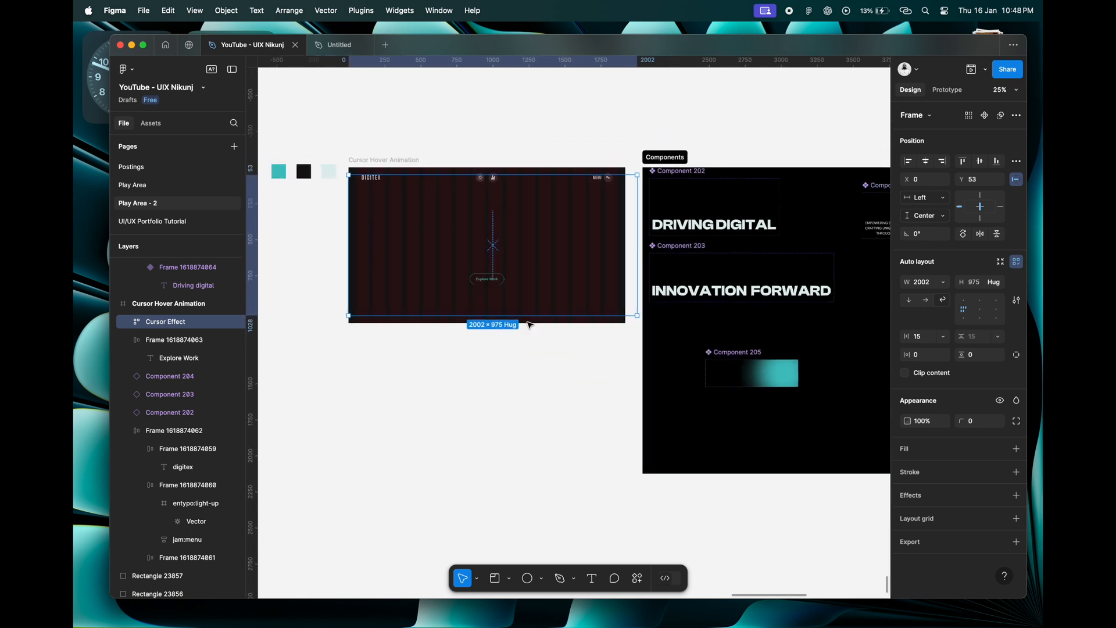
click(546, 359)
scroll(546, 359, down, 2)
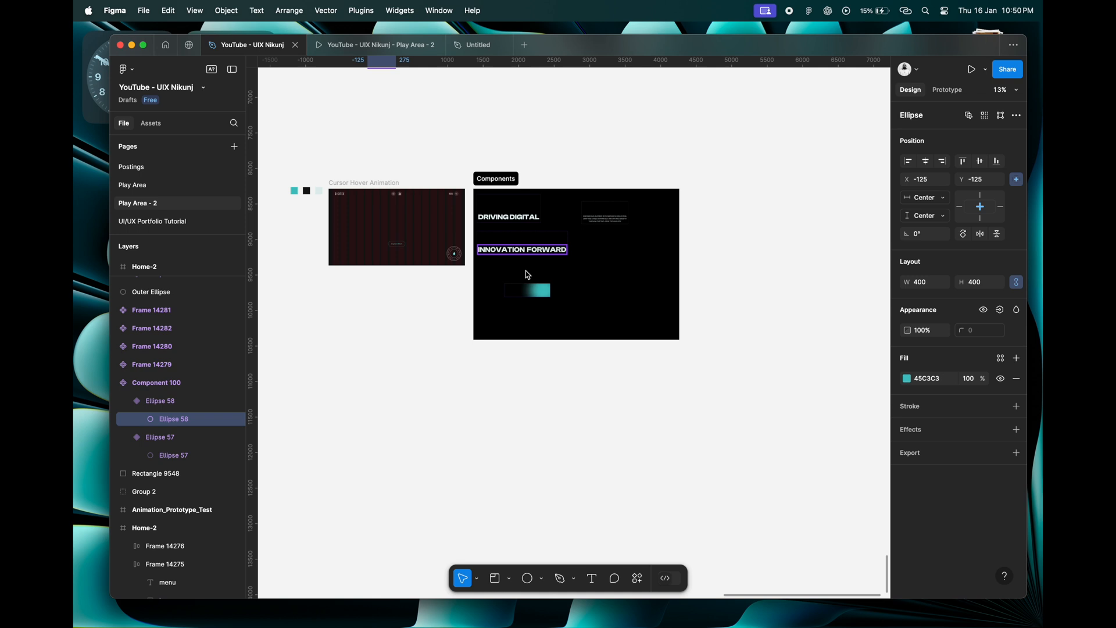
Check the opacity of the circle component's Circle-1 variant and the ellipse, fill and layer blur of its Circle-2 variant.
scroll(530, 277, up, 5)
scroll(531, 277, up, 5)
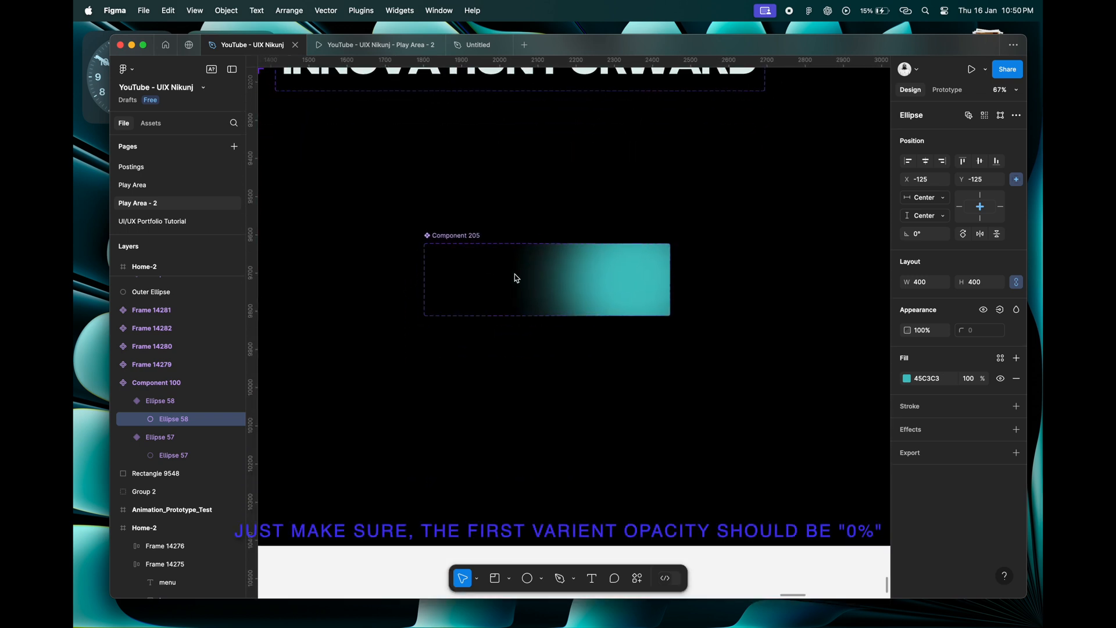
click(476, 278)
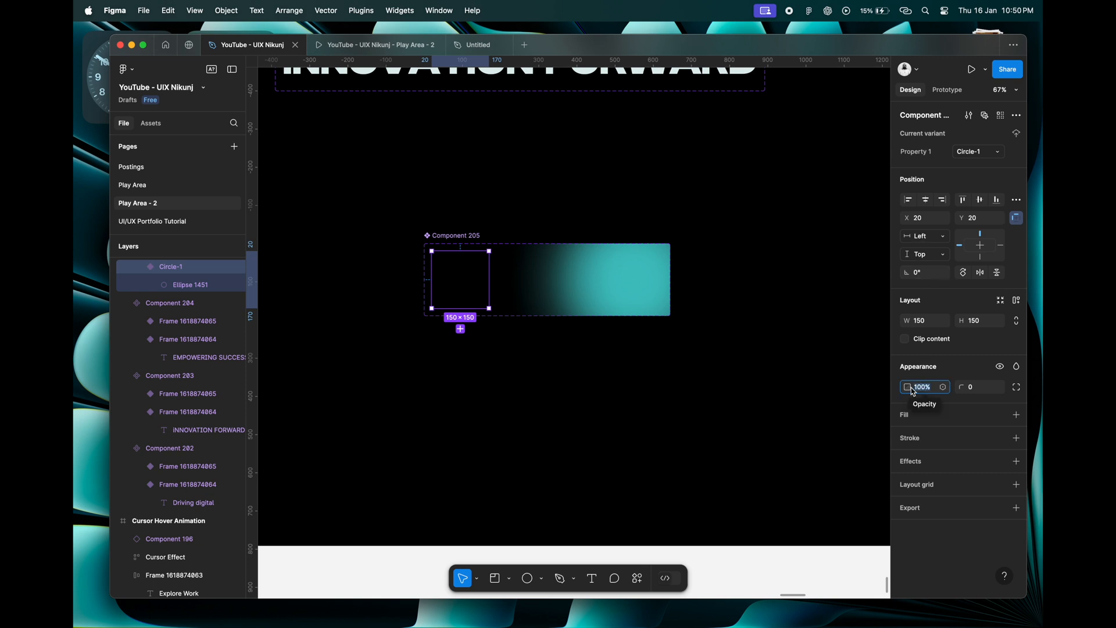
drag(910, 391, 896, 387)
click(624, 291)
double_click(639, 278)
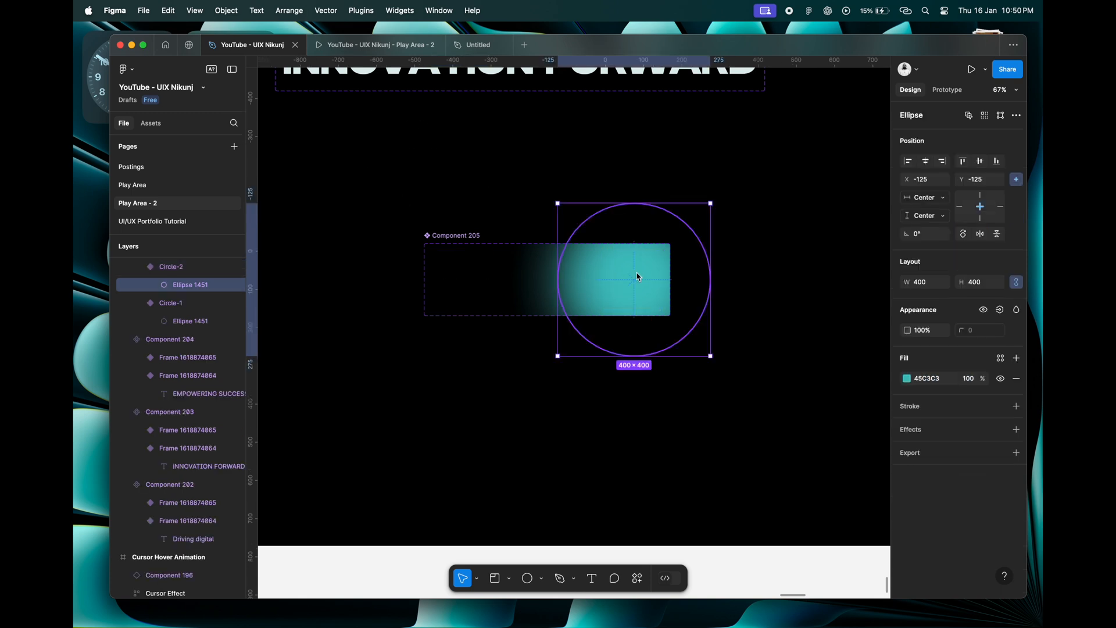
click(501, 285)
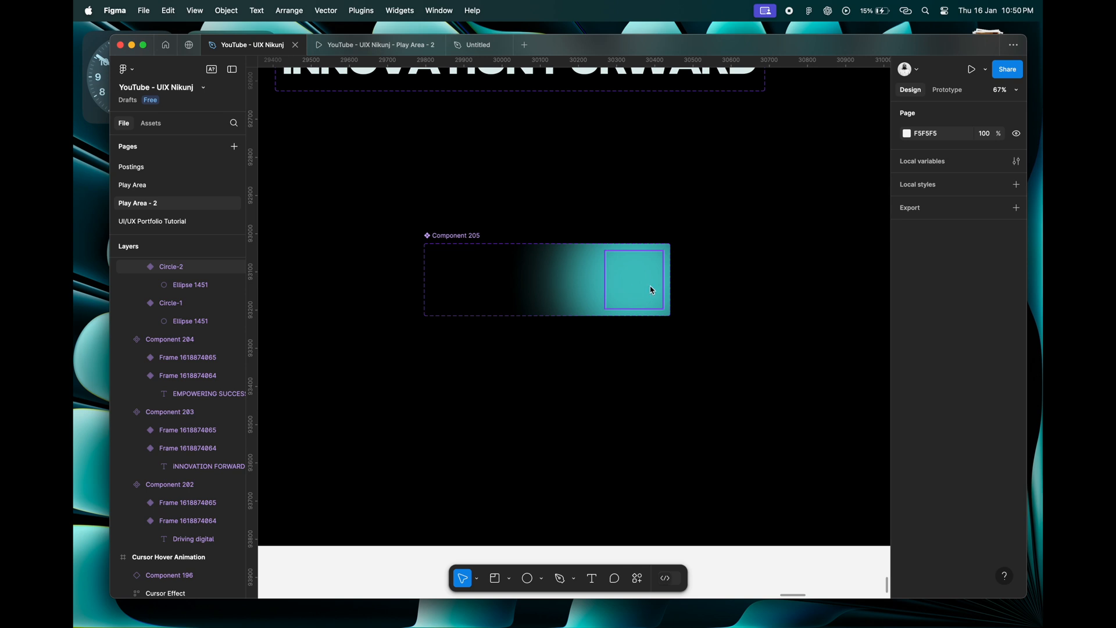
click(652, 290)
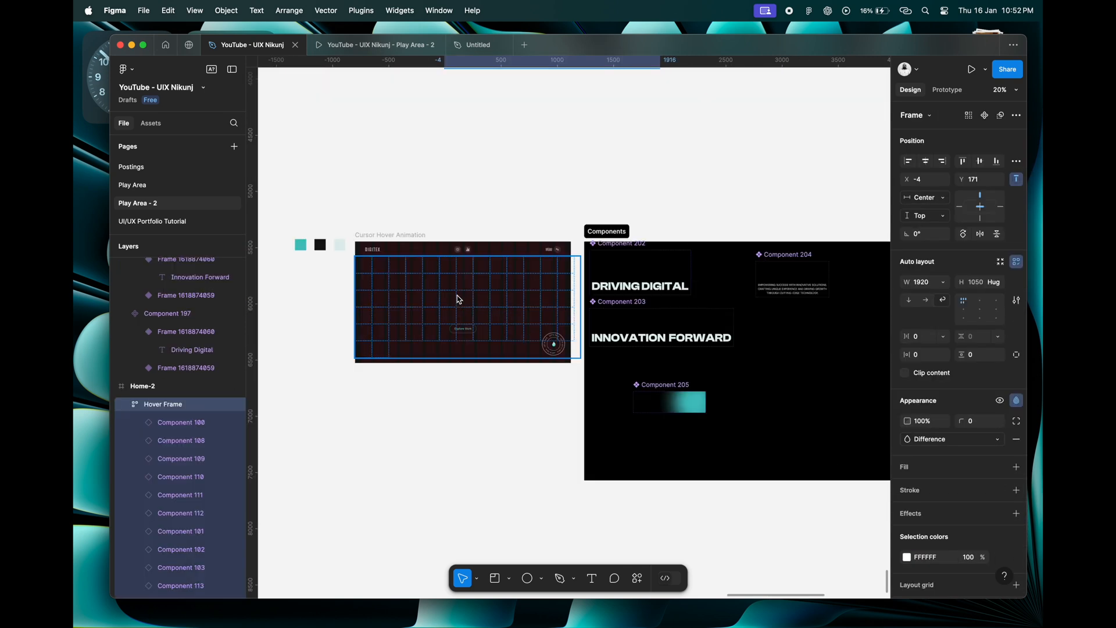
click(459, 300)
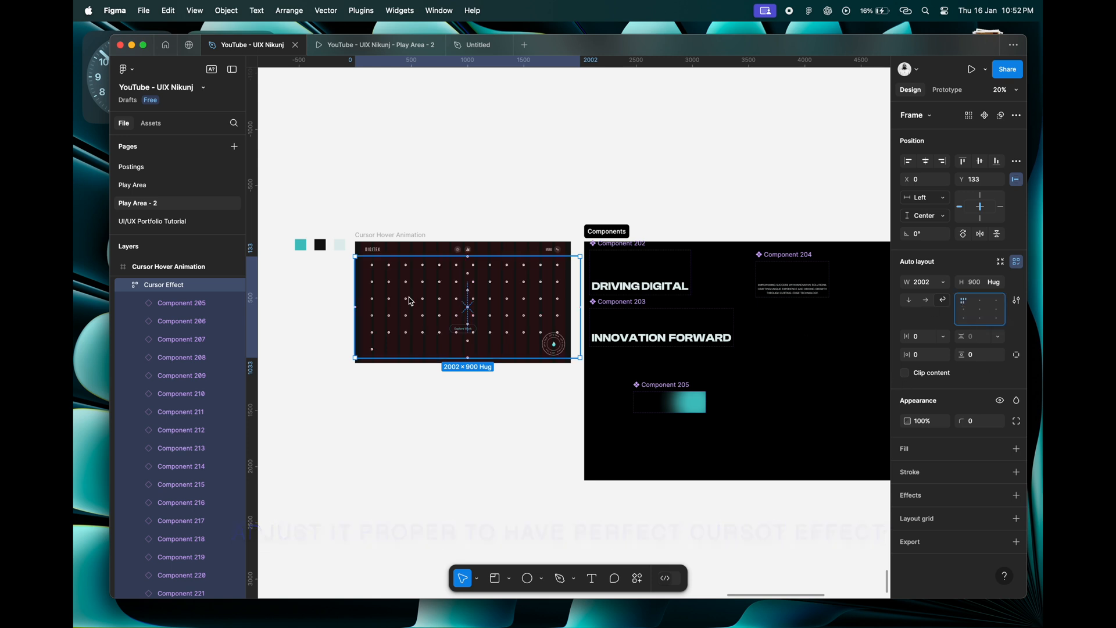
Set the Cursor Effect frame's blend mode to Difference.
scroll(365, 298, up, 3)
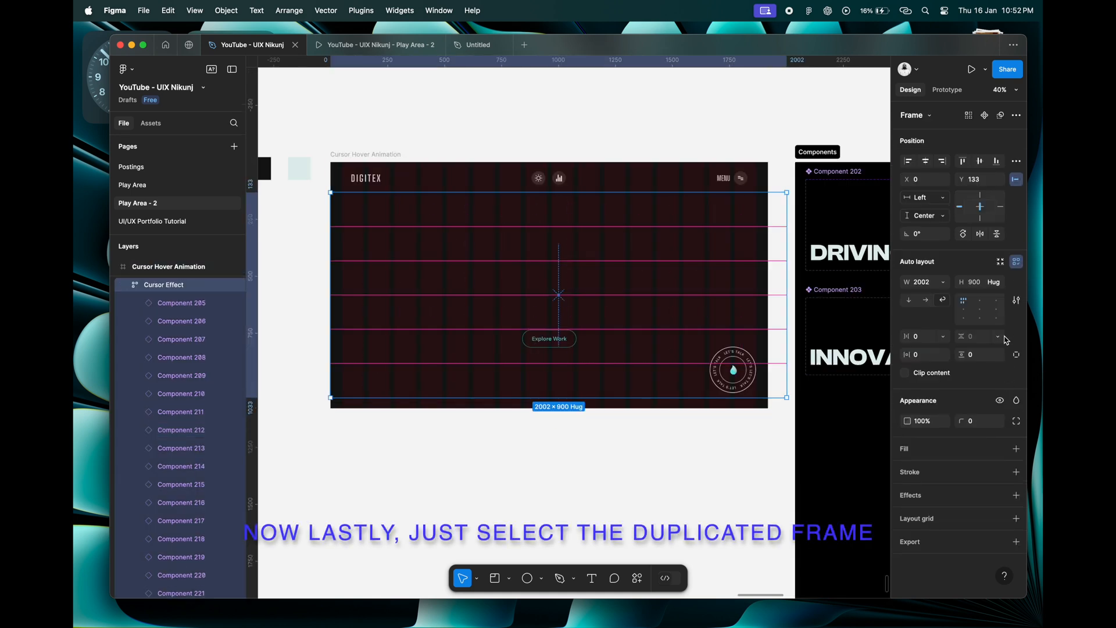
click(1017, 403)
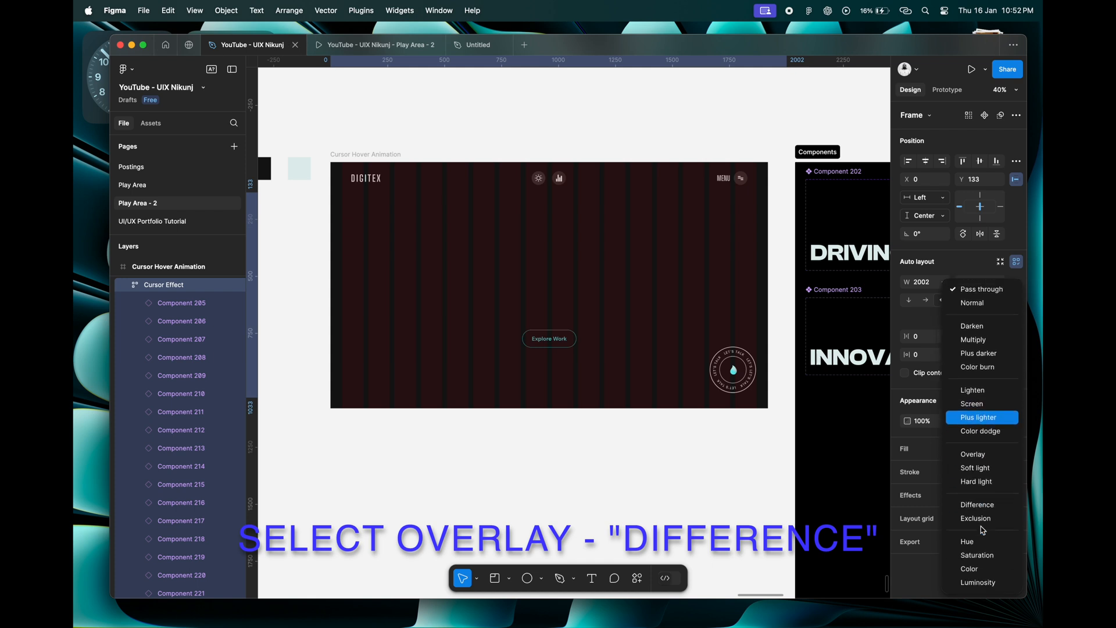
click(985, 506)
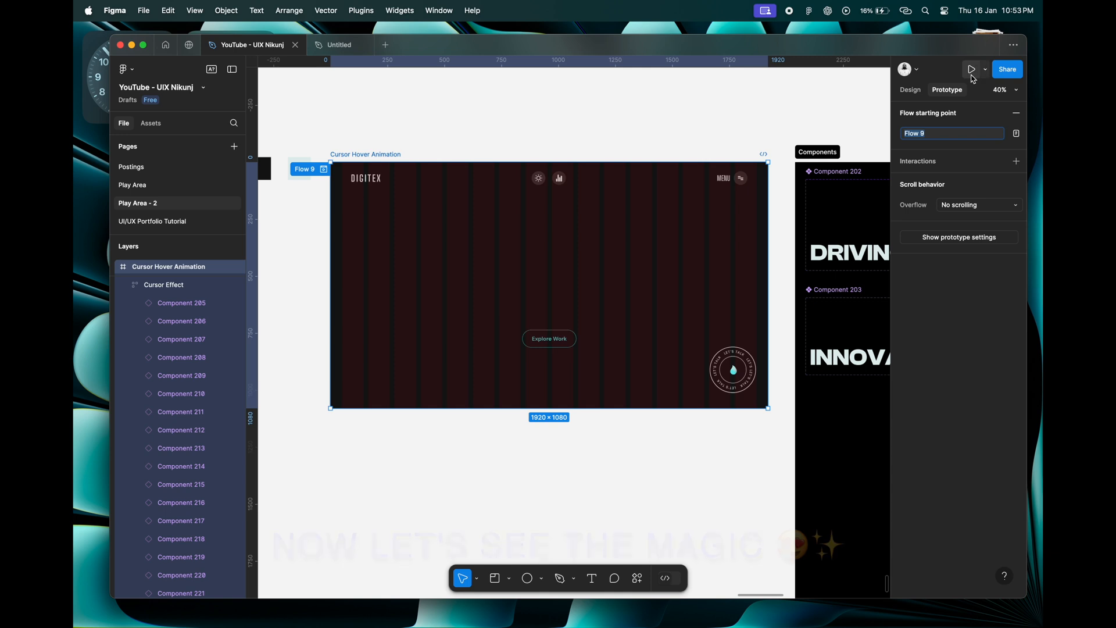
Start the prototype preview of the Cursor Hover Animation frame.
click(973, 73)
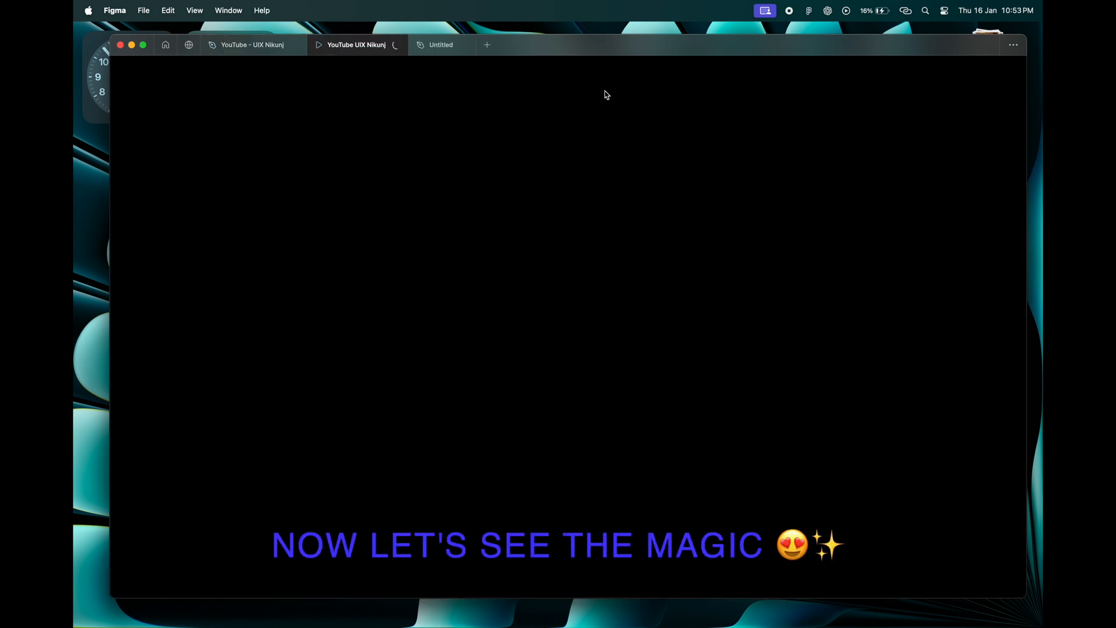